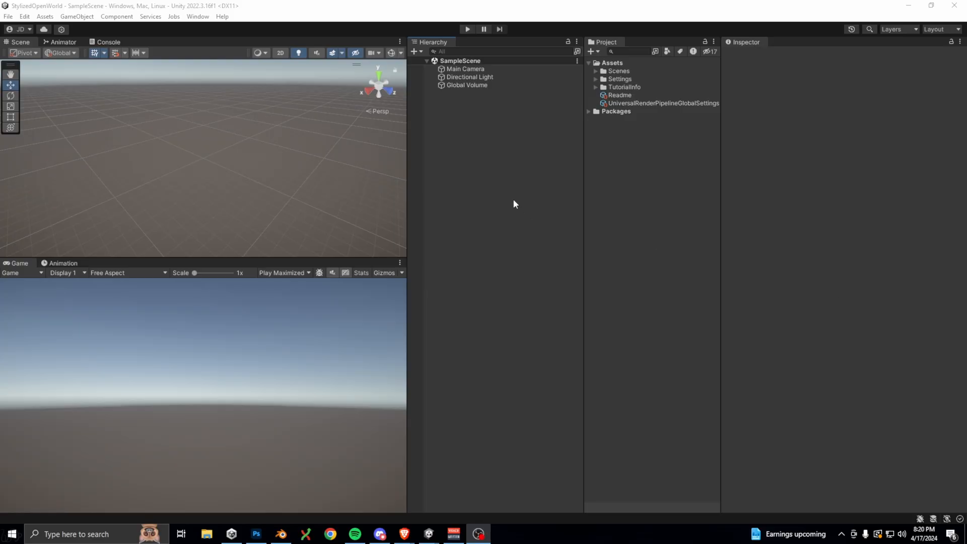
Add a Terrain object to the sample scene and keep its default name
left_click(514, 195)
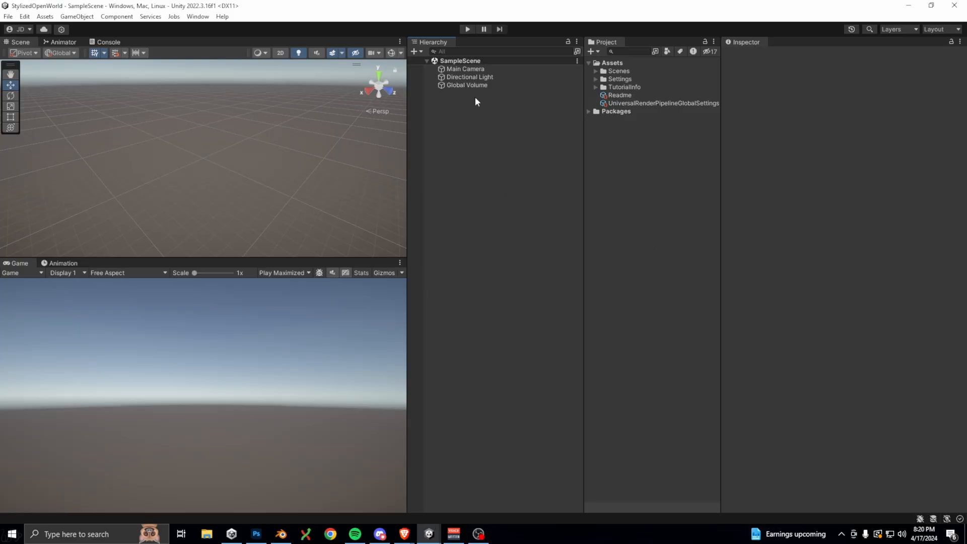
right_click(460, 96)
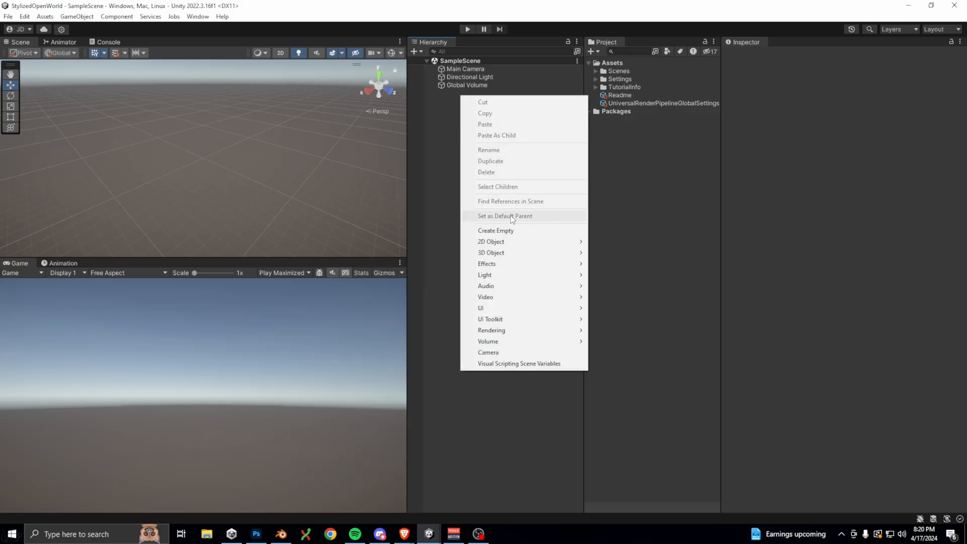
mouse_move(502, 254)
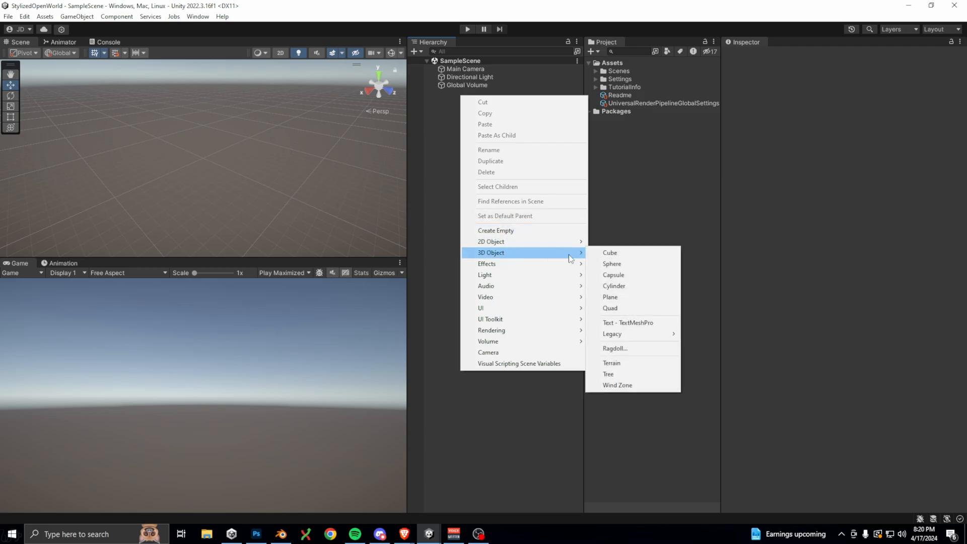
left_click(624, 363)
key("Return")
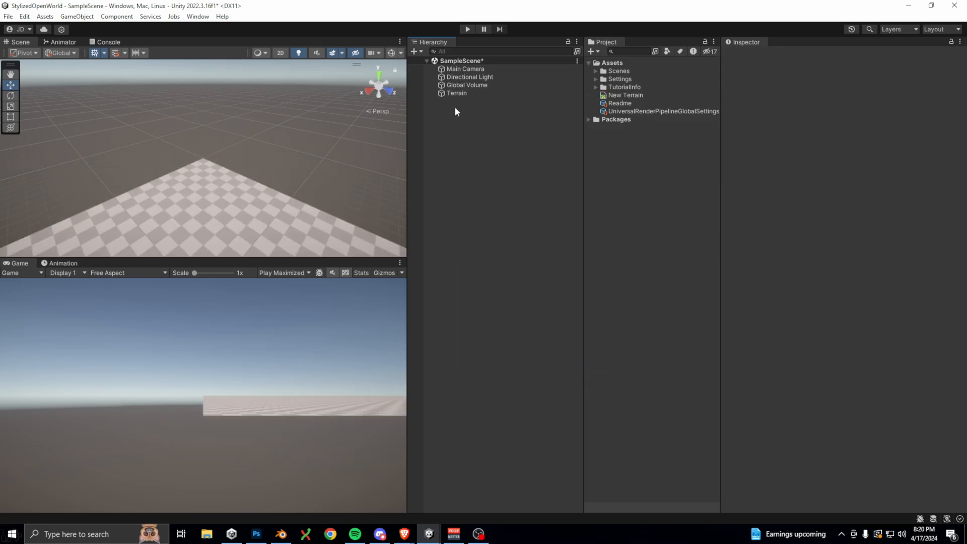
Reduce the terrain's width and length in its mesh resolution settings
left_click(877, 143)
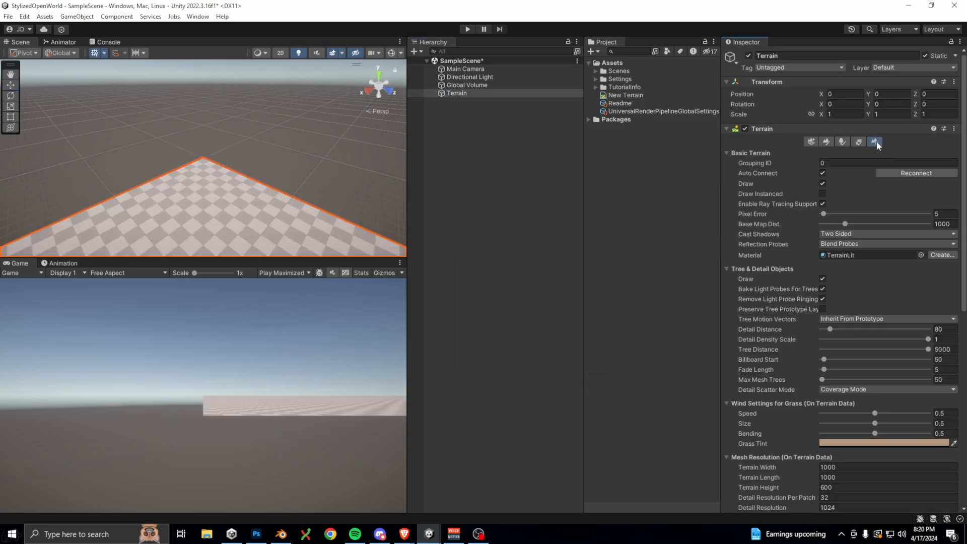
scroll(866, 350, "down", 5)
left_click(844, 331)
key("Tab")
type("10")
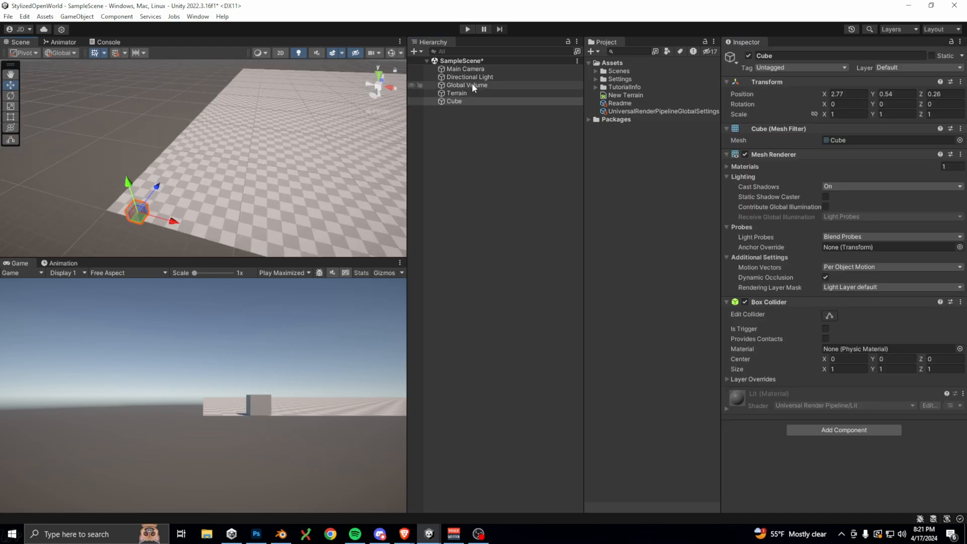
Move the Main Camera along the terrain's near edge, slightly above the ground, so it looks across the terrain
left_click(478, 71)
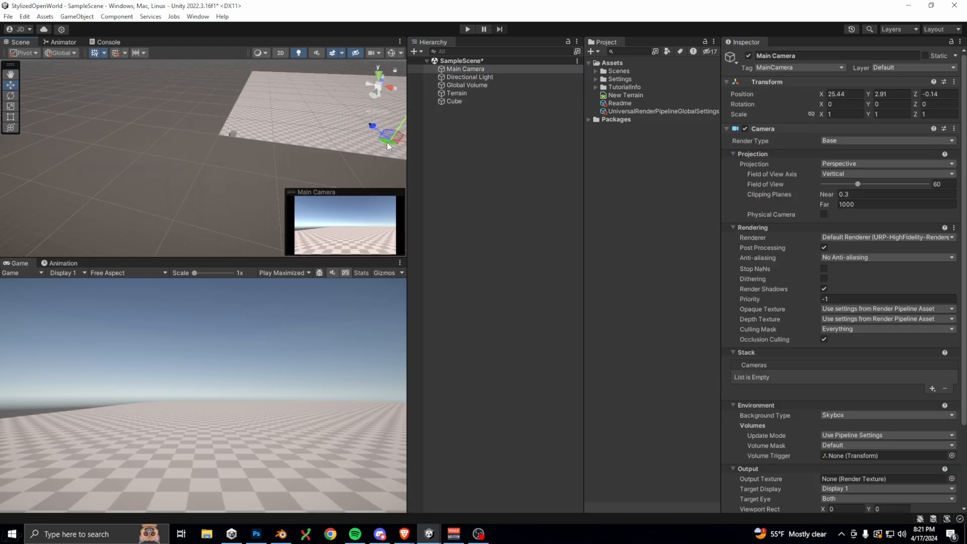
key("f")
left_click_drag(283, 168, 251, 135)
Raise hills along the terrain's edges with the cloudy brush at size 67, opacity 3.1, and small bumps inside at size 22, opacity 1.3
left_click(456, 93)
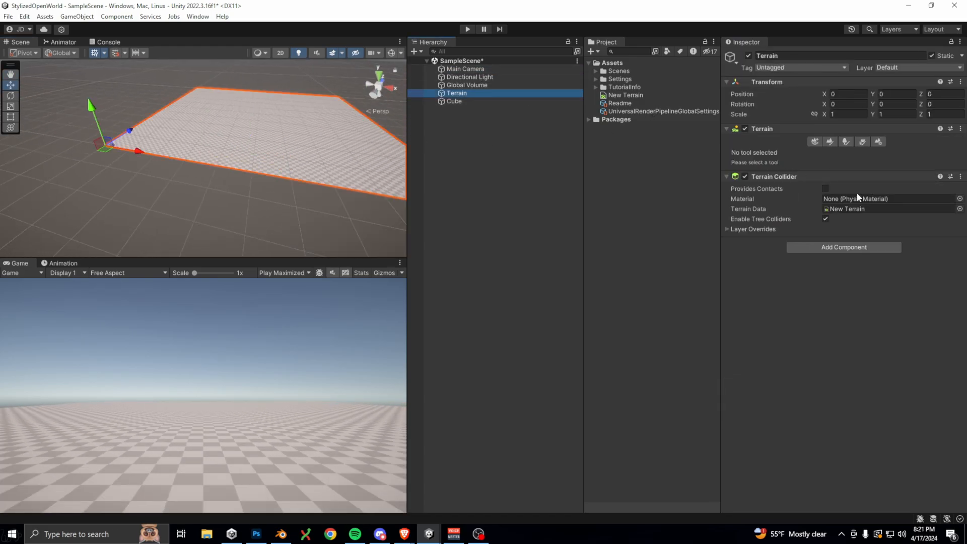
left_click(831, 142)
left_click(785, 153)
left_click(771, 163)
left_click(886, 211)
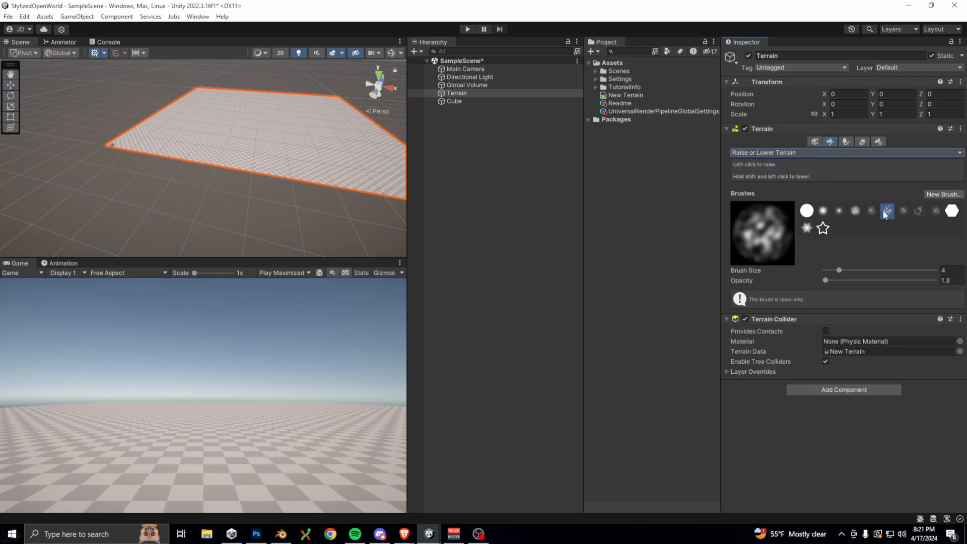
mouse_move(838, 274)
left_mouse_down()
mouse_move(861, 272)
mouse_move(827, 280)
left_mouse_up()
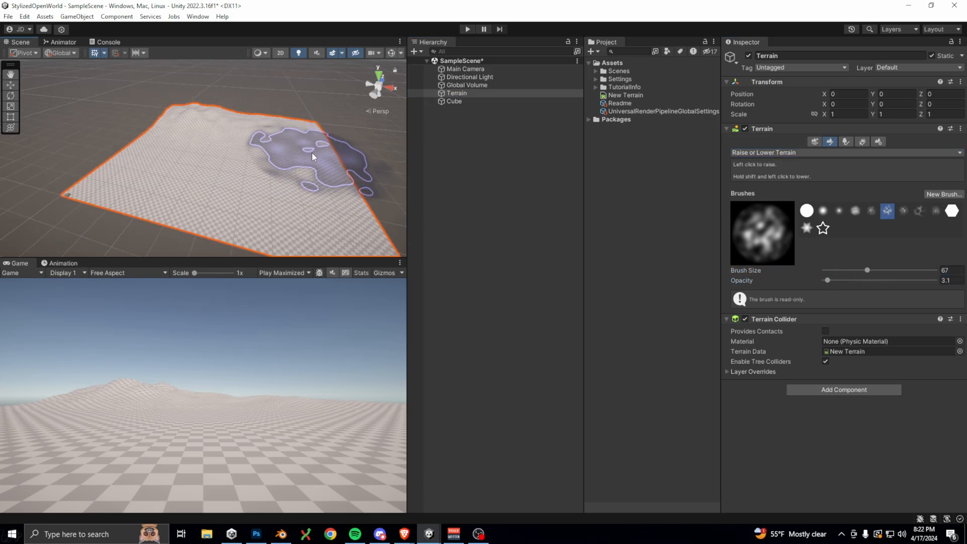
mouse_move(312, 156)
left_mouse_down()
mouse_move(272, 136)
mouse_move(203, 155)
mouse_move(322, 206)
left_mouse_up()
mouse_move(866, 272)
left_mouse_down()
mouse_move(844, 272)
mouse_move(853, 271)
left_mouse_up()
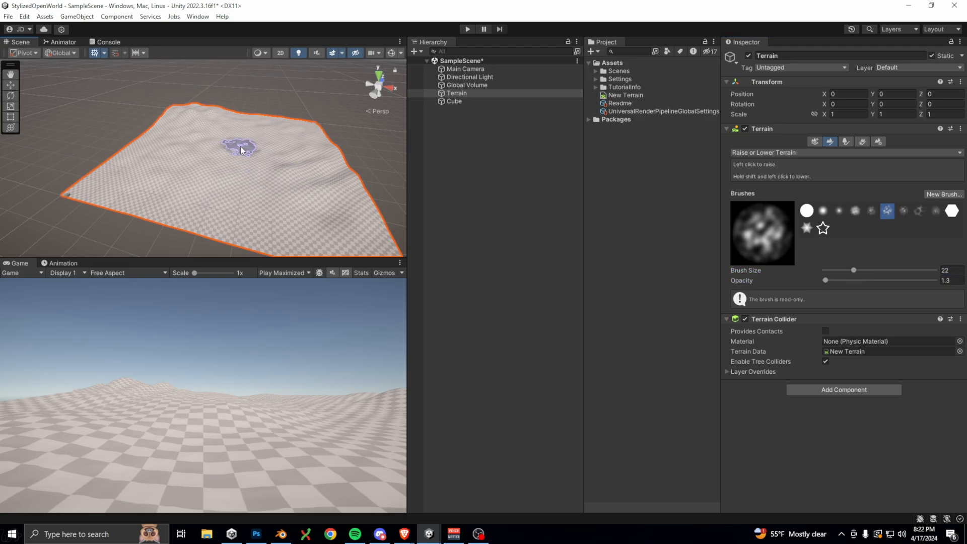
mouse_move(241, 148)
left_mouse_down()
mouse_move(218, 130)
mouse_move(273, 164)
mouse_move(312, 136)
mouse_move(335, 217)
mouse_move(254, 171)
mouse_move(225, 178)
left_mouse_up()
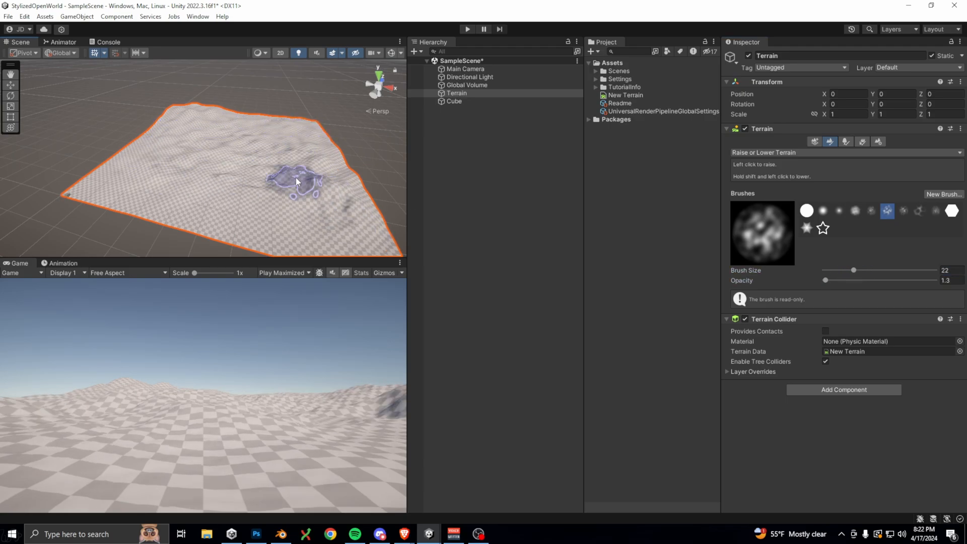
Even out the bumpy terrain using a different sculpting mode, the solid round brush and a higher opacity
left_click(803, 152)
left_click(771, 197)
left_click(804, 207)
mouse_move(316, 190)
left_mouse_down()
mouse_move(284, 182)
mouse_move(307, 184)
left_mouse_up()
left_click_drag(825, 278, 878, 278)
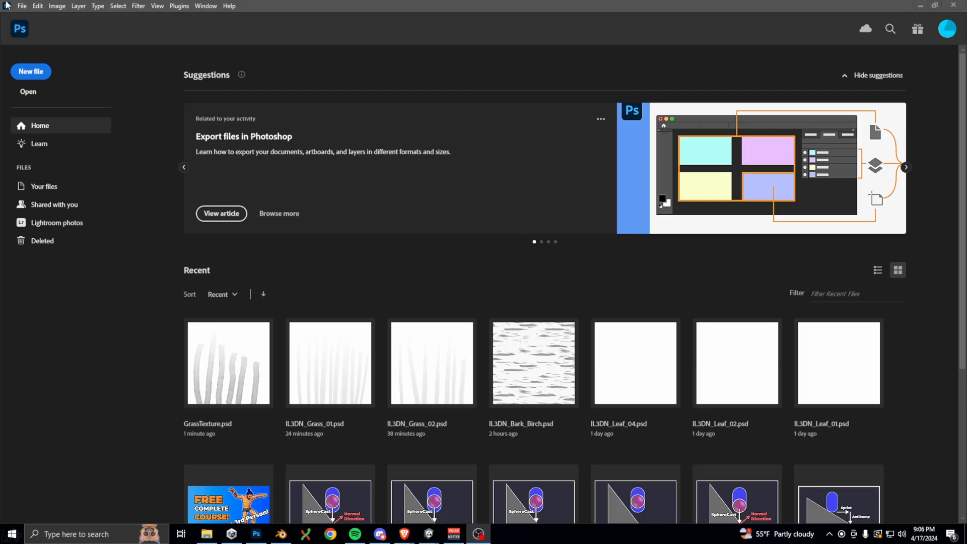
In Photoshop, create a new white document of 1024 by 1024 pixels at 72 pixels per inch
left_click(22, 7)
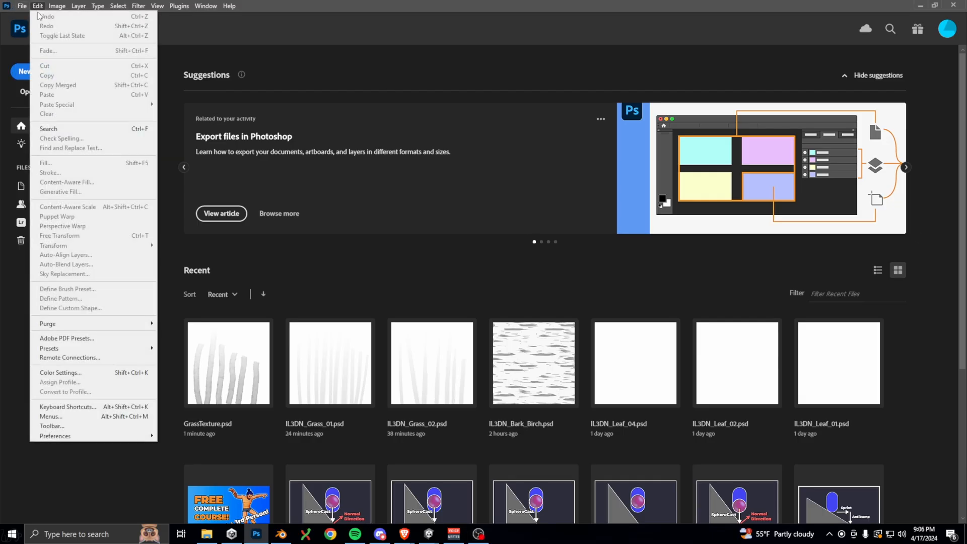
left_click(32, 16)
double_click(640, 173)
key("Tab")
type("10")
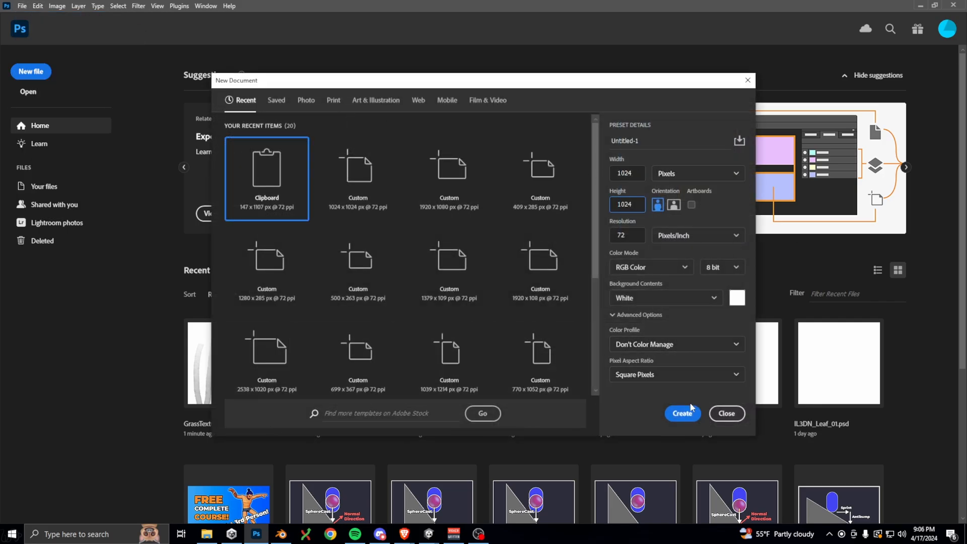
left_click(683, 413)
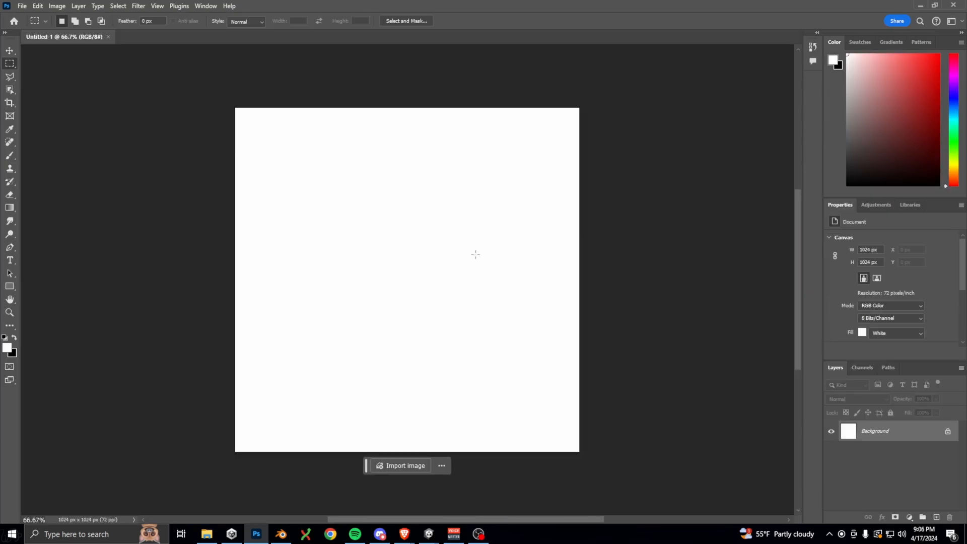
Unlock the background layer and add an empty layer above it
left_click(946, 432)
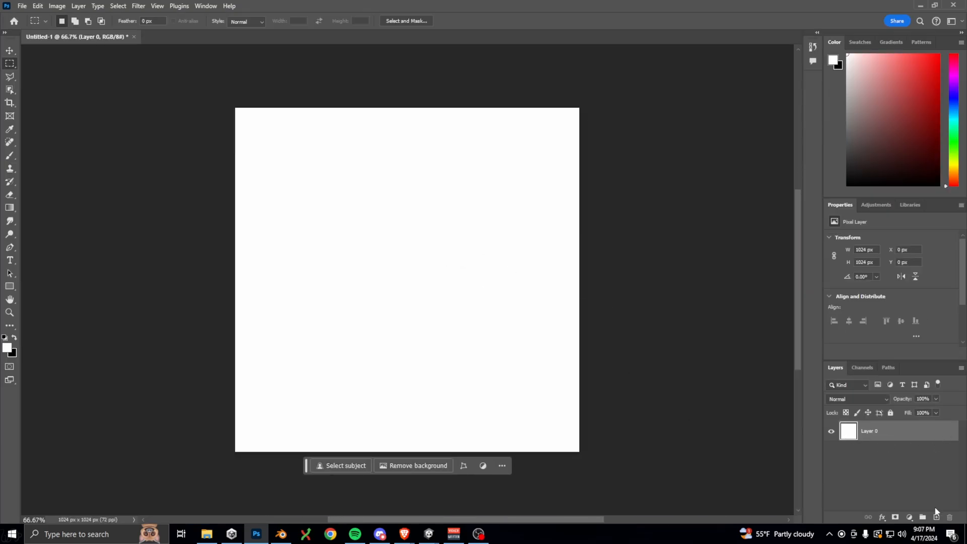
left_click(936, 516)
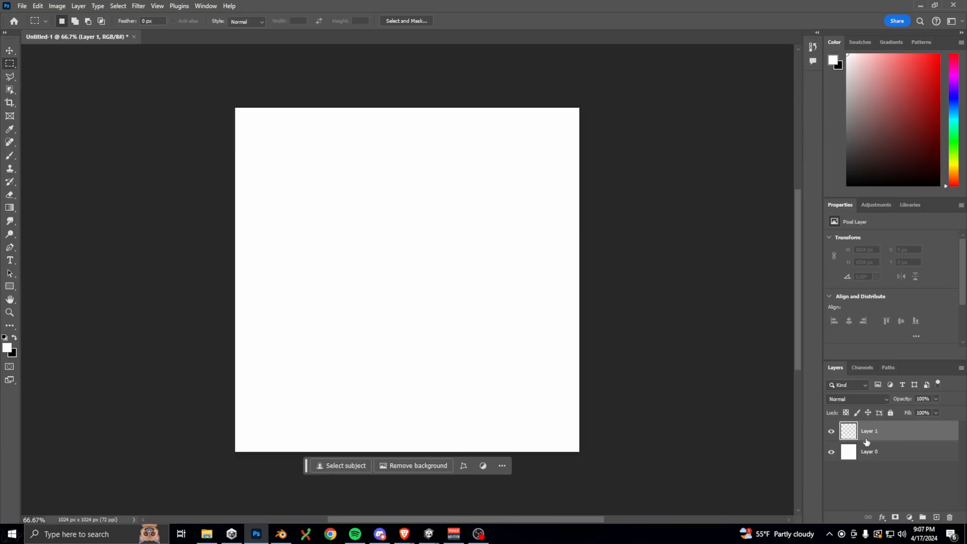
Fill Layer 0 with black using the Paint Bucket tool
left_click(15, 338)
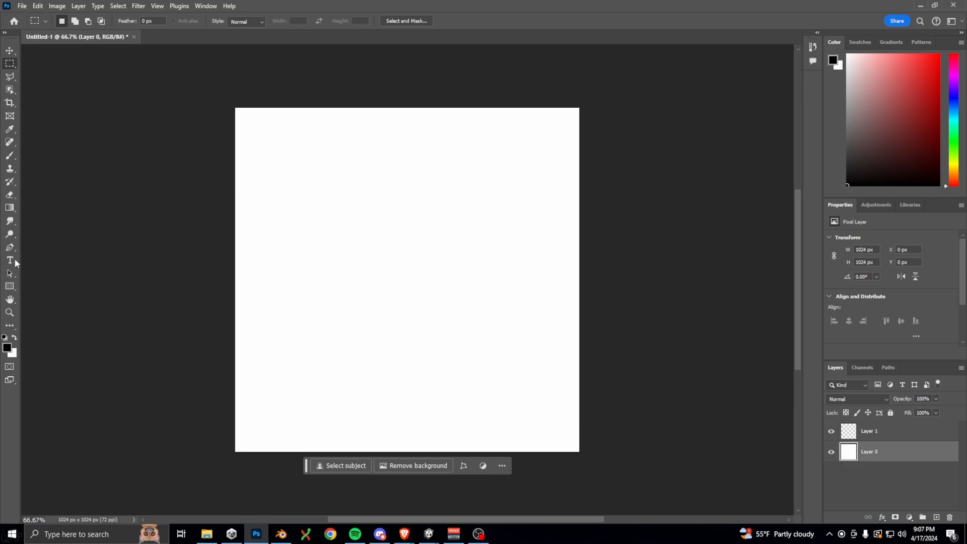
right_click(11, 211)
left_click(47, 225)
left_click(305, 277)
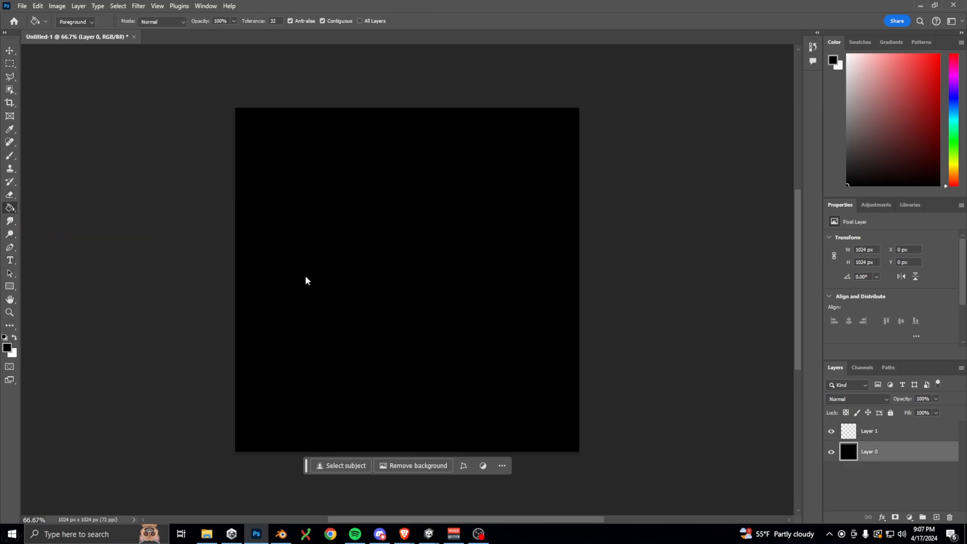
On Layer 1, outline a white grass blade about 128 px wide and 730 px tall near the canvas's left edge with the Pencil tool
left_click(867, 432)
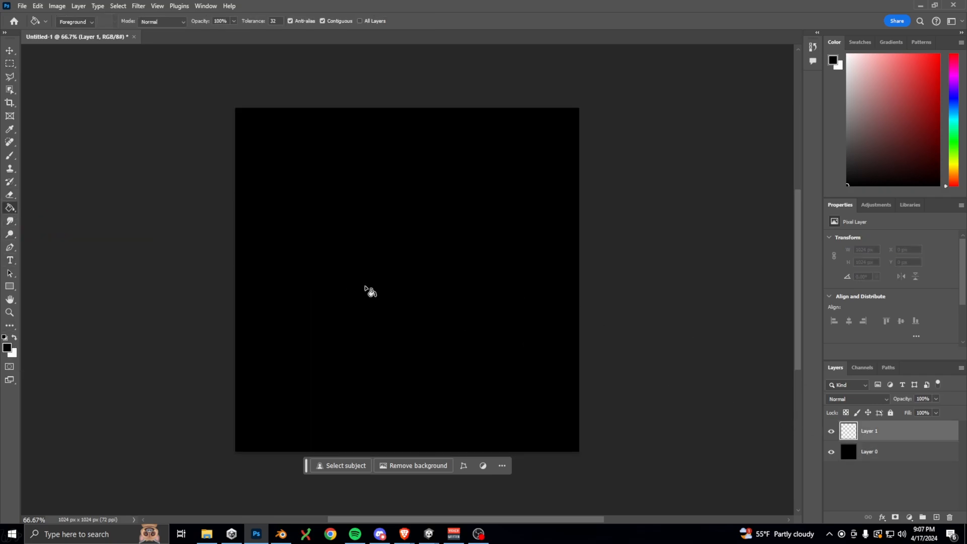
right_click(10, 155)
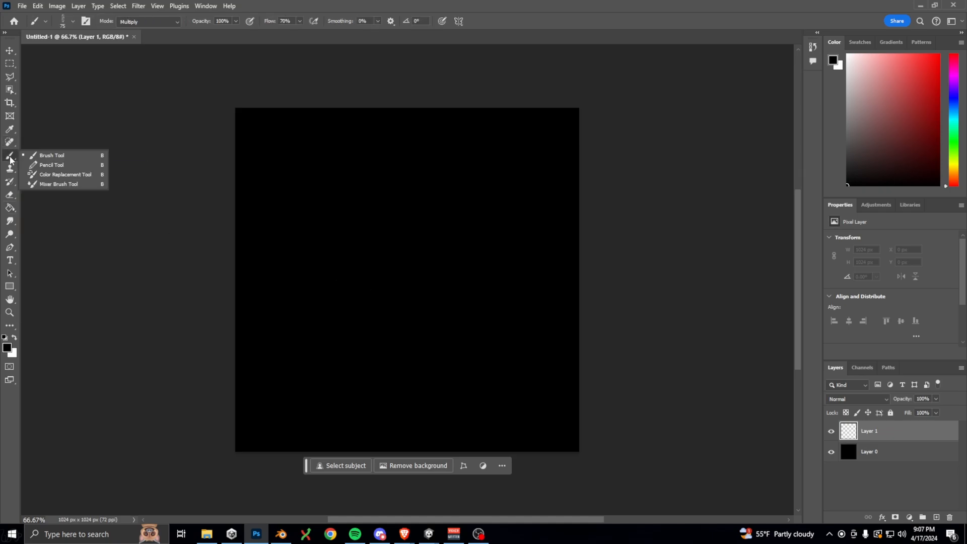
left_click(51, 166)
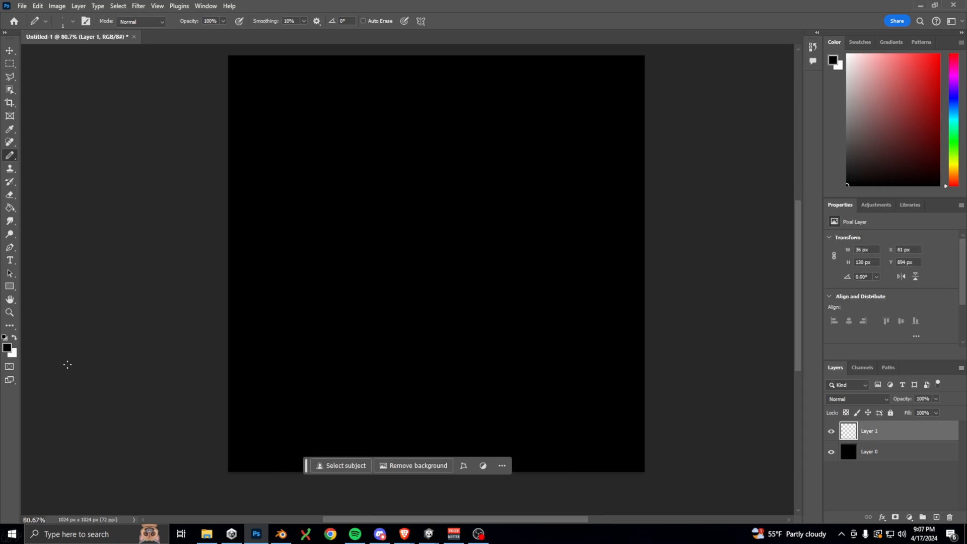
left_click(14, 338)
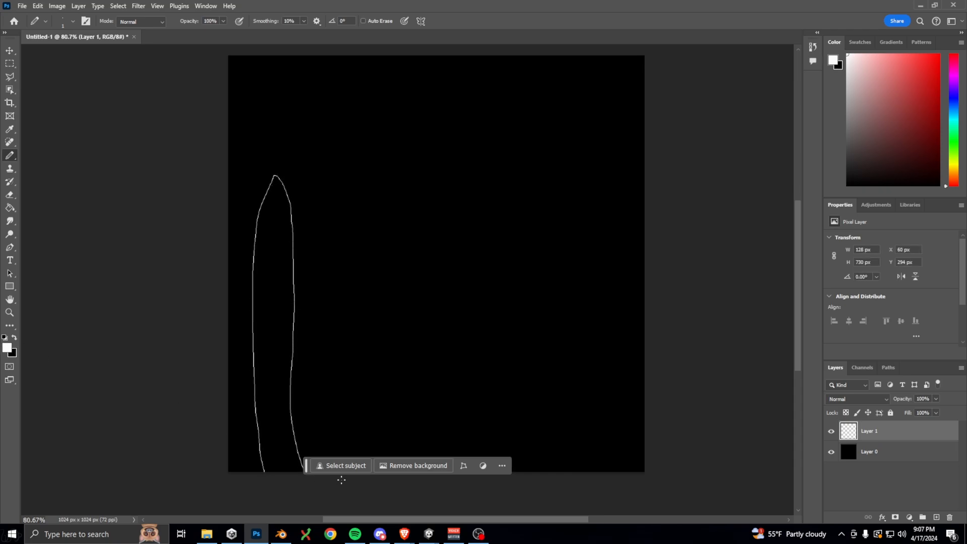
Outline three more white grass blades of decreasing height beside the first, redoing the second blade's first stroke
mouse_move(317, 479)
left_mouse_down()
mouse_move(334, 326)
mouse_move(332, 78)
mouse_move(338, 328)
mouse_move(340, 188)
left_mouse_up()
key("ctrl+z")
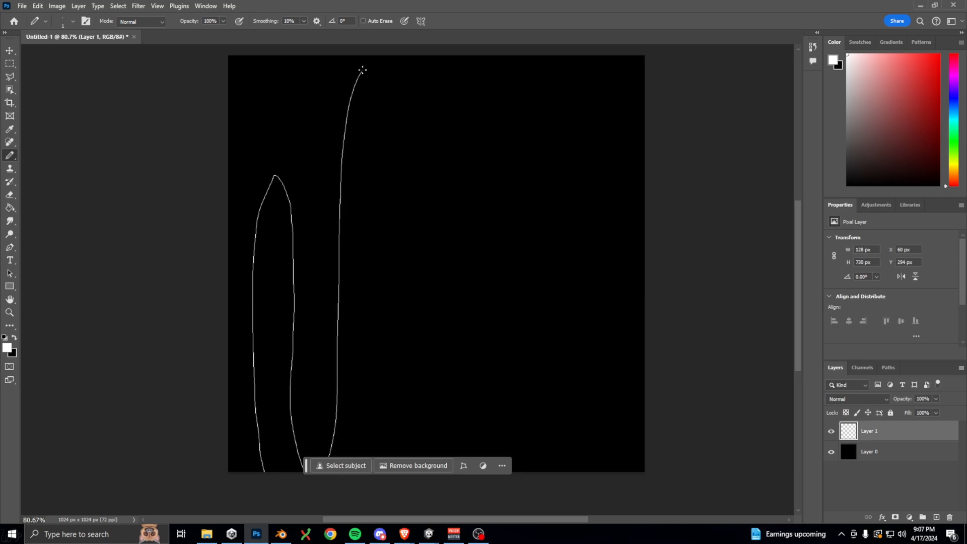
mouse_move(395, 102)
left_mouse_down()
mouse_move(378, 248)
mouse_move(378, 441)
left_mouse_up()
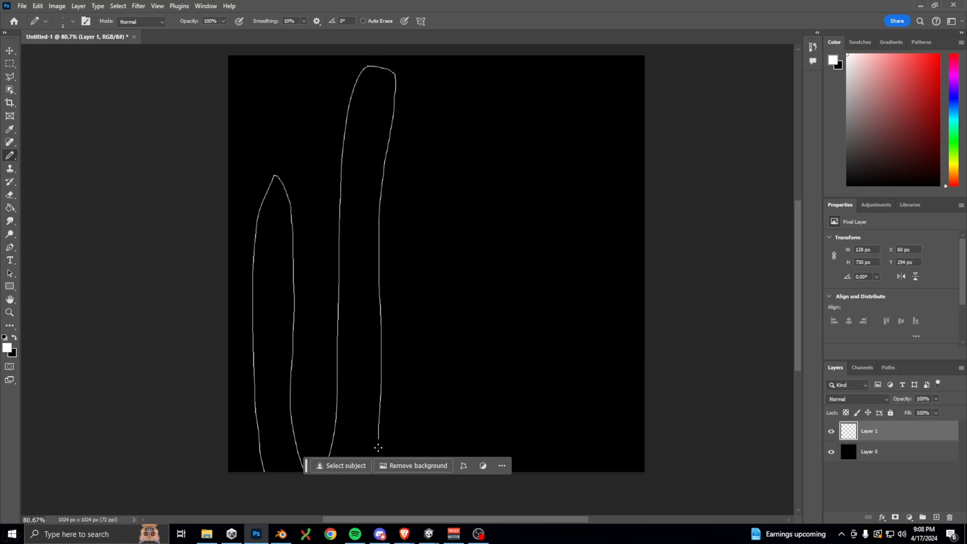
left_click_drag(412, 487, 429, 321)
mouse_move(438, 169)
left_mouse_down()
mouse_move(482, 281)
mouse_move(469, 528)
left_mouse_up()
mouse_move(512, 471)
left_mouse_down()
mouse_move(529, 287)
mouse_move(579, 255)
mouse_move(587, 471)
mouse_move(589, 436)
left_mouse_up()
Scale the four blade outlines narrower toward the canvas's left edge to free space for another blade, and deselect
key("ctrl+a")
key("ctrl+t")
key("ctrl+z")
left_click_drag(644, 263, 601, 265)
left_click(10, 51)
key("ctrl+d")
Outline a fifth grass blade with the Pencil tool, and scale the whole layer's width to 85.16% toward the canvas's left edge
left_click(13, 158)
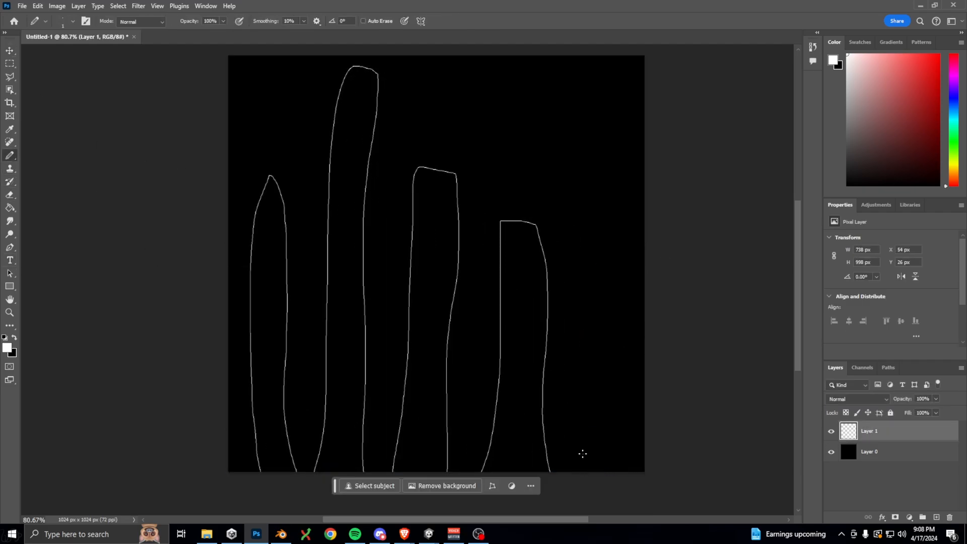
mouse_move(585, 384)
left_mouse_down()
mouse_move(588, 249)
mouse_move(628, 397)
mouse_move(633, 471)
left_mouse_up()
key("ctrl+a")
key("ctrl+t")
left_click_drag(644, 263, 582, 263)
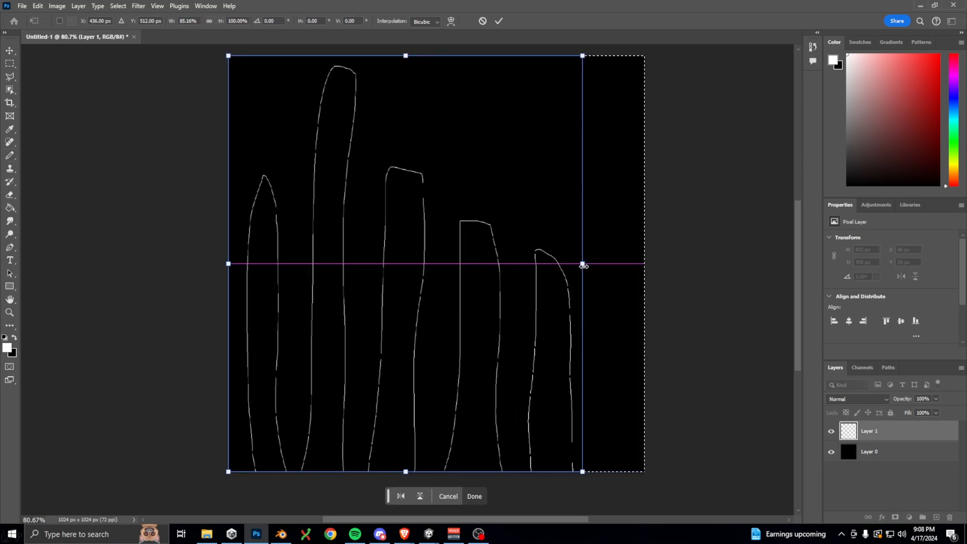
key("Return")
key("ctrl+d")
Outline a sixth, shortest grass blade in the free strip along the canvas's right edge
left_click_drag(600, 479, 608, 330)
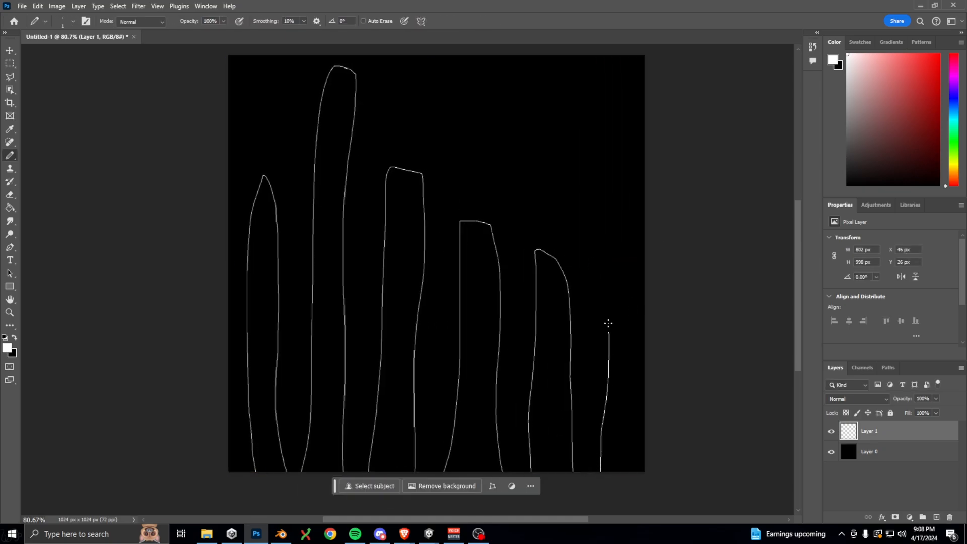
left_click_drag(623, 272, 635, 410)
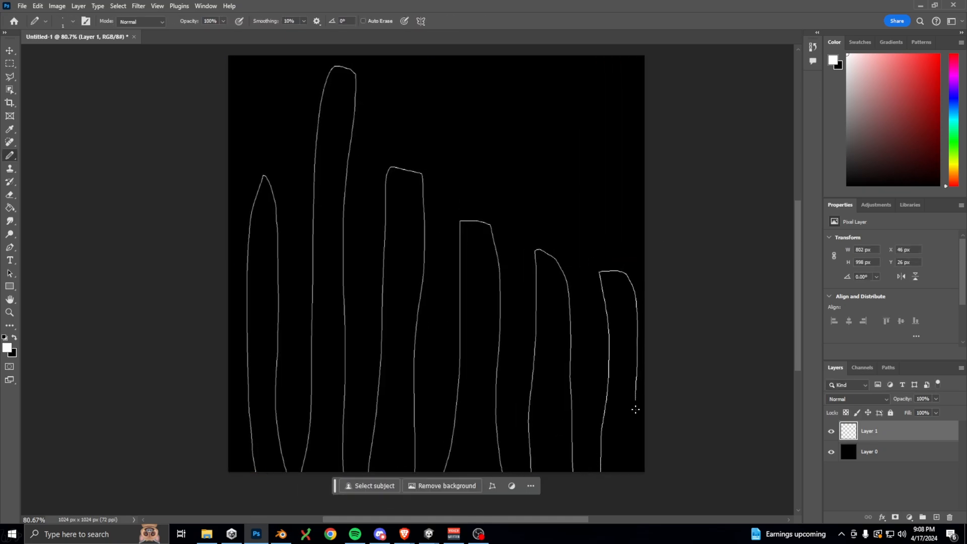
Fill all six grass blade outlines with white, including the leftover sliver at the base of the first blade
left_click(11, 212)
left_click(260, 245)
left_click(337, 247)
left_click(398, 302)
left_click(488, 348)
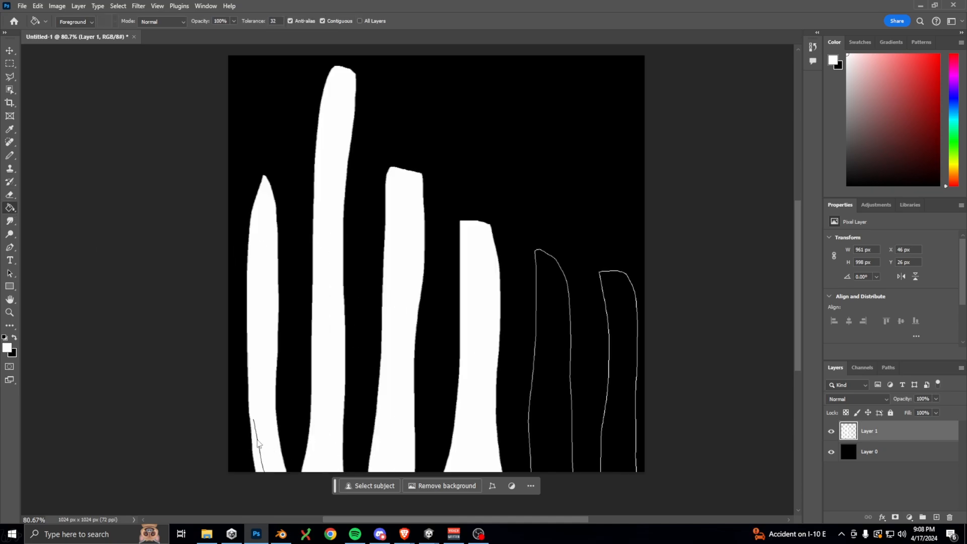
left_click(257, 441)
left_click(552, 353)
left_click(619, 352)
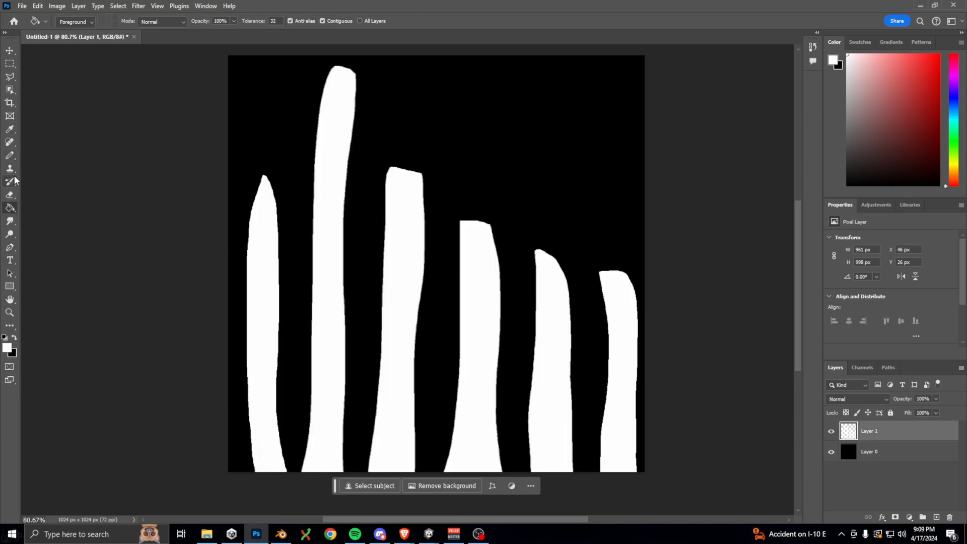
Shade the outer edges of all six grass blades grey using the Eraser at 30% opacity
left_click(10, 195)
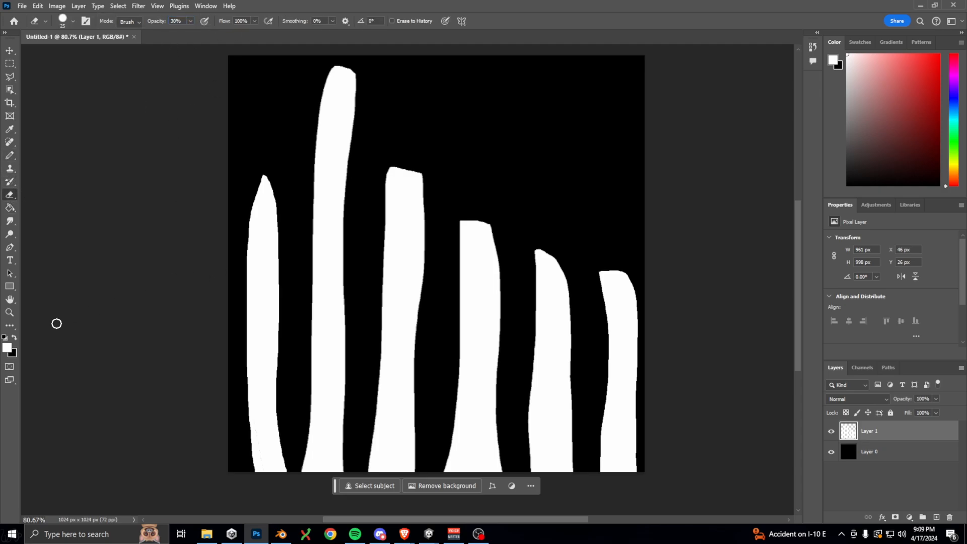
left_click(16, 339)
mouse_move(255, 467)
left_mouse_down()
mouse_move(276, 215)
mouse_move(302, 470)
mouse_move(313, 161)
mouse_move(338, 71)
mouse_move(345, 458)
mouse_move(400, 172)
mouse_move(449, 463)
mouse_move(499, 306)
mouse_move(560, 272)
mouse_move(538, 253)
left_mouse_up()
left_click_drag(566, 290, 571, 467)
mouse_move(602, 467)
left_mouse_down()
mouse_move(600, 258)
mouse_move(636, 453)
left_mouse_up()
Set the Eraser opacity to 100% and trim the blade tips and the fourth blade's base to cleaner shapes
left_click(181, 21)
type("100")
left_click_drag(261, 176, 275, 188)
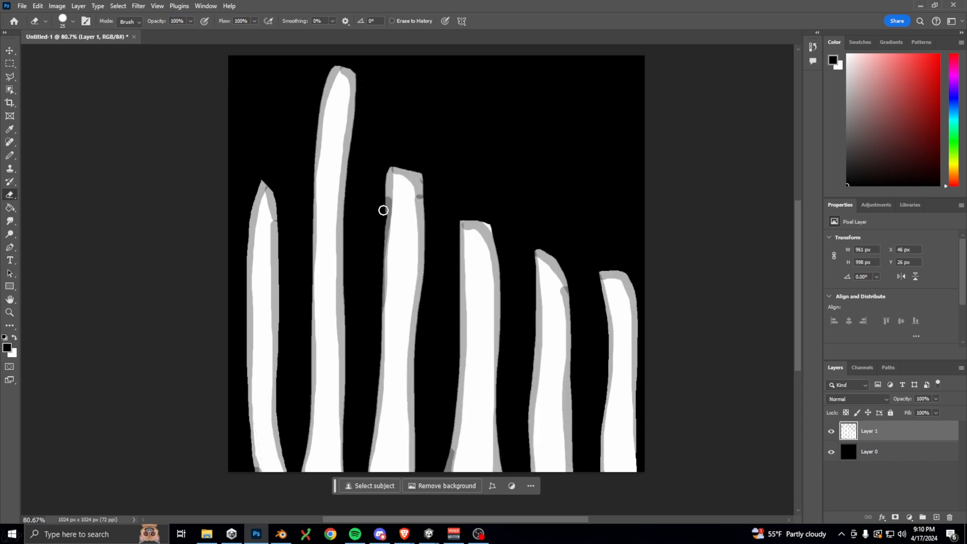
left_click_drag(381, 224, 429, 201)
left_click_drag(494, 229, 476, 216)
left_click_drag(447, 437, 447, 469)
left_click_drag(499, 439, 501, 469)
Cover the six grass blades with a vertical white-to-grey gradient, masked to Layer 1's pixels and running from the canvas's top to its bottom
left_click(11, 208)
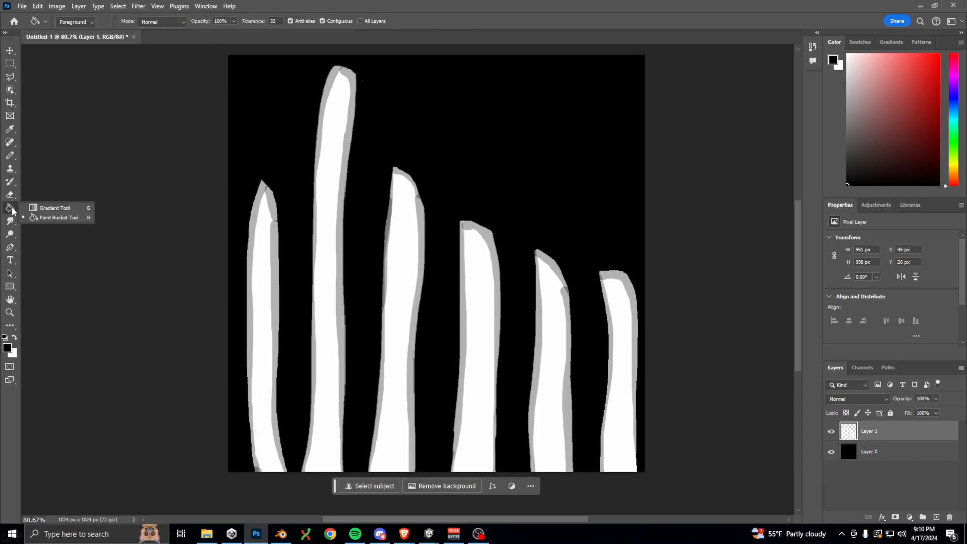
left_click(47, 207)
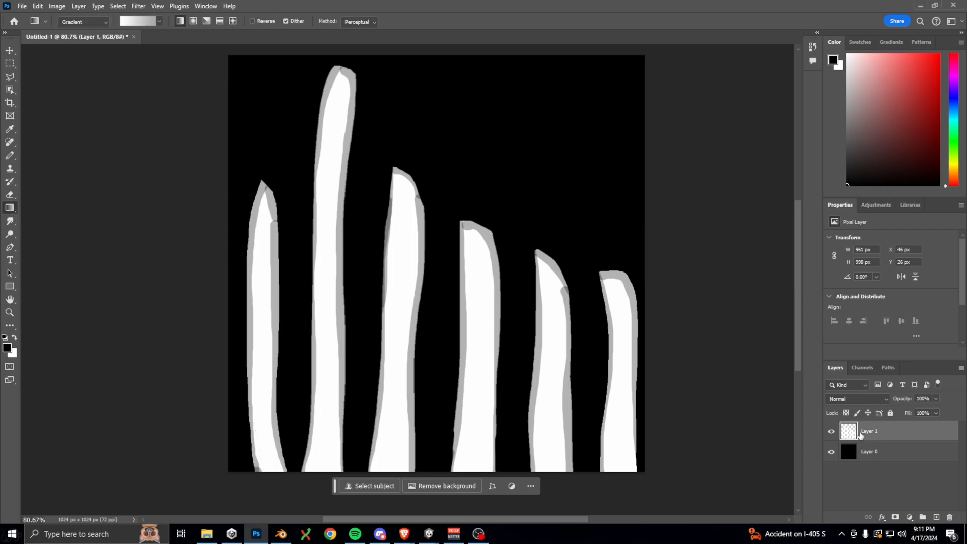
left_click(851, 433, "ctrl")
left_click_drag(330, 56, 330, 468)
key("v")
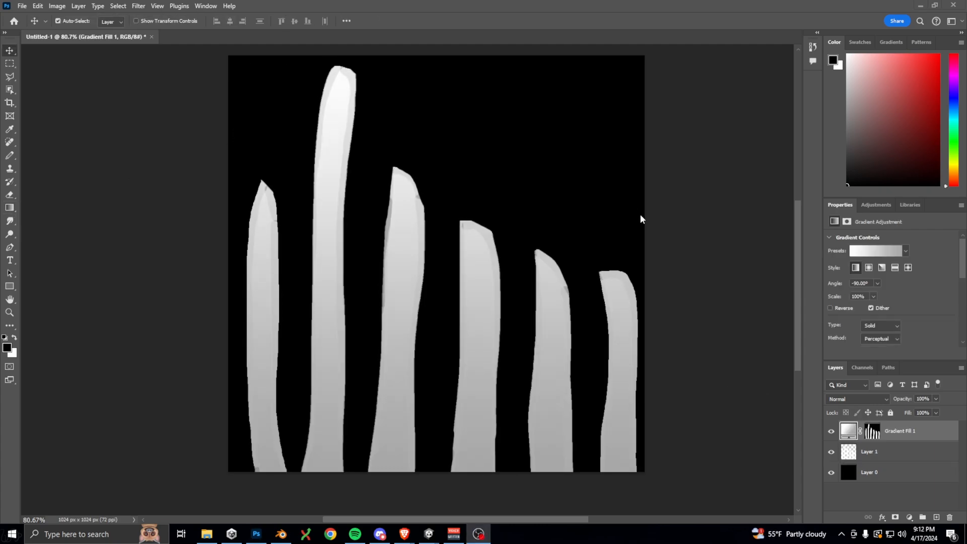
Hide the black background Layer 0 and begin saving the file, creating a folder named Art inside StylizedOpenWorld's Assets folder
left_click(831, 473)
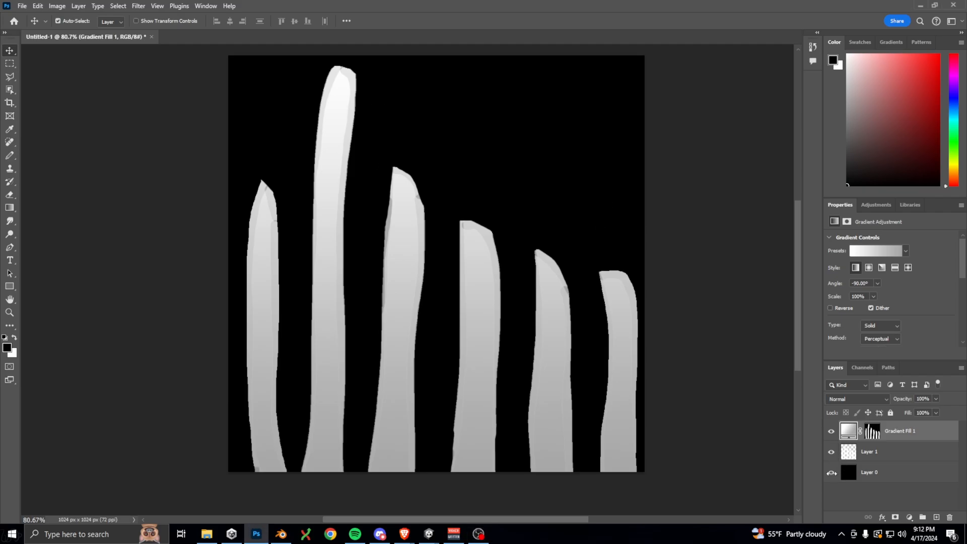
left_click(831, 472)
key("ctrl+shift+s")
double_click(138, 74)
key("ctrl+shift+n")
type("Art")
key("Return")
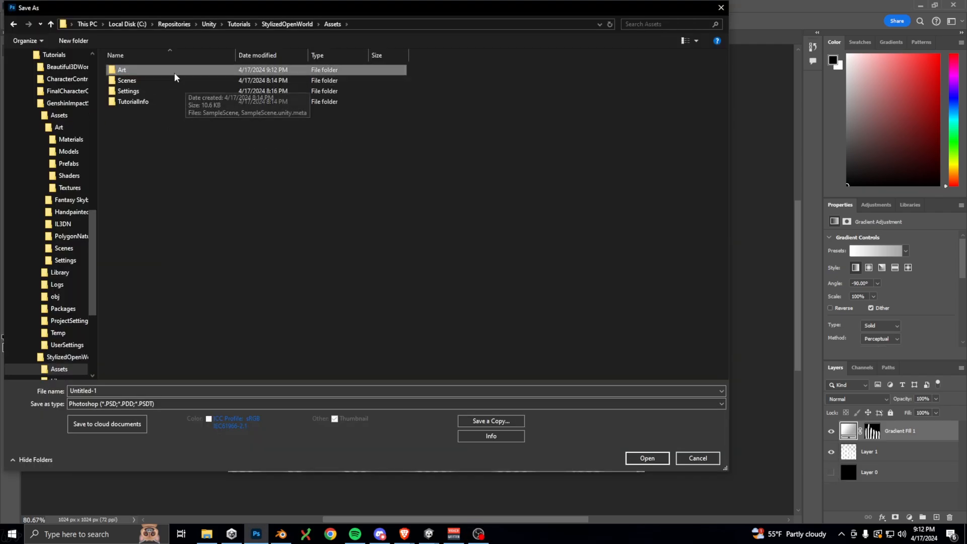
Create a Textures folder inside Art and save the grass texture in it
double_click(175, 72)
key("ctrl+shift+n")
type("Textures")
key("Return")
key("Return")
type("Gra")
key("Return")
left_click(594, 151)
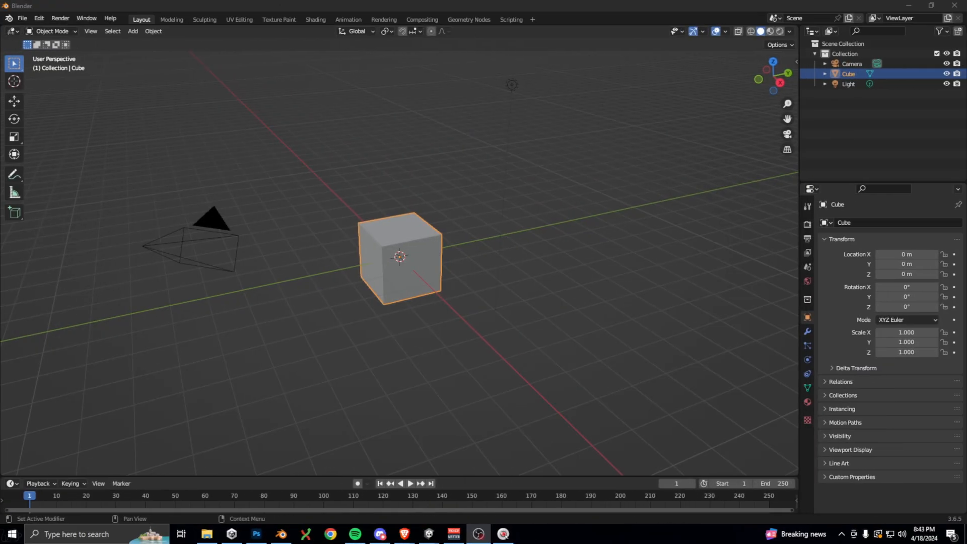
In Blender, delete the default cube, camera and light, and add a mesh plane at the origin
left_click(317, 184)
key("a")
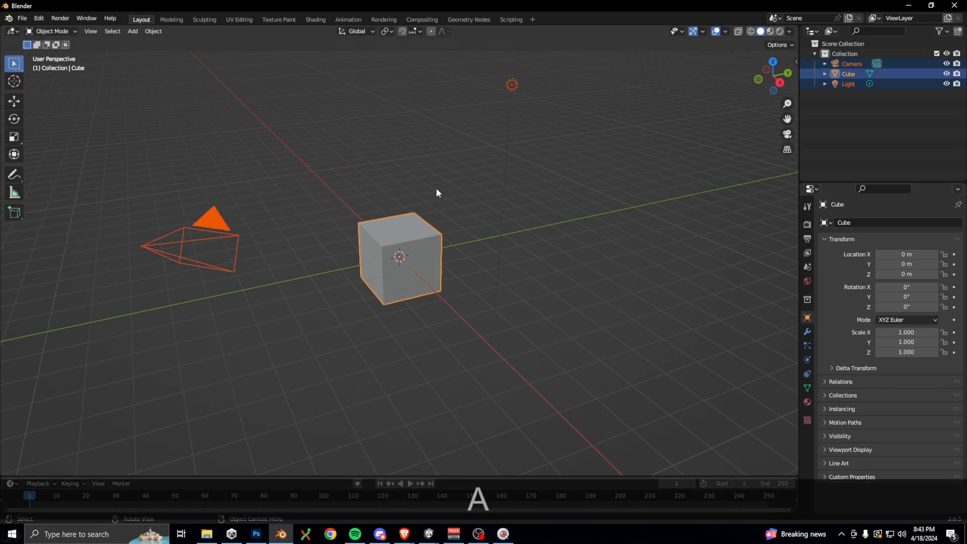
key("Delete")
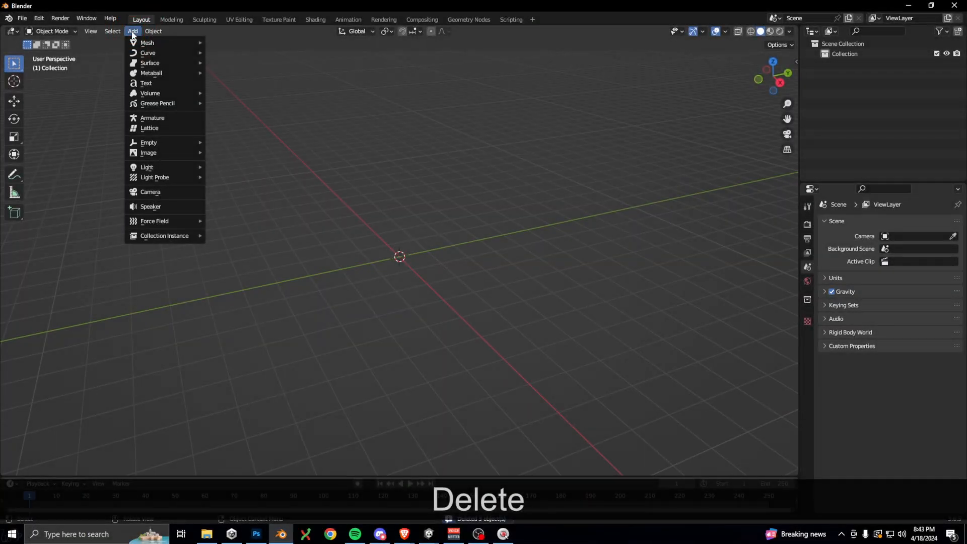
mouse_move(147, 43)
left_click(221, 51)
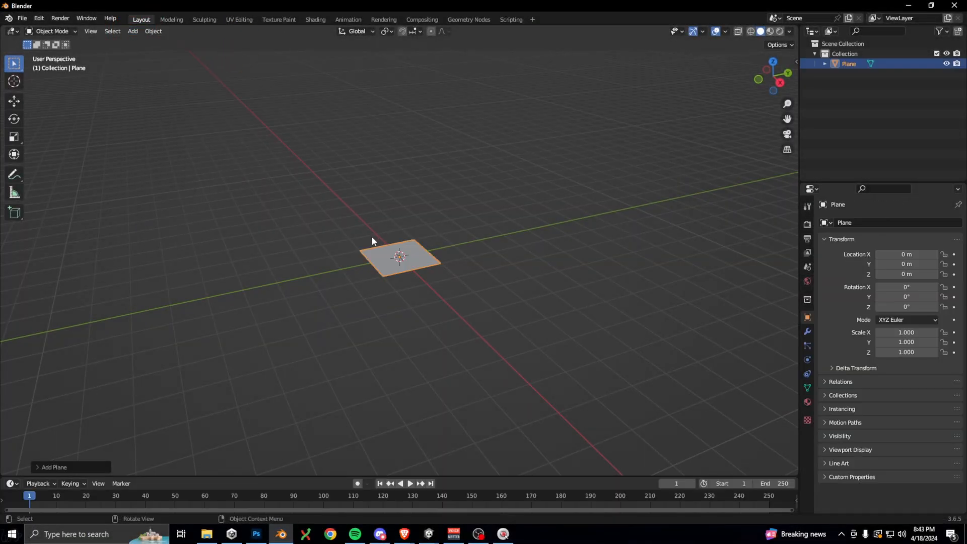
Stand the plane upright by rotating it 90° about X, and raise it 1 m along Z
type("rx90")
key("Return")
middle_click_drag(336, 261, 455, 250)
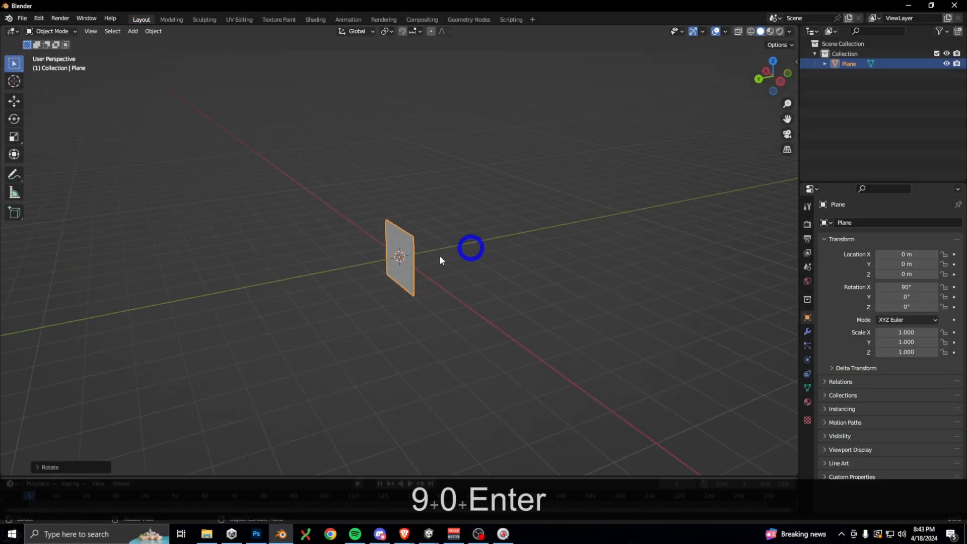
left_click(404, 255)
type("gz")
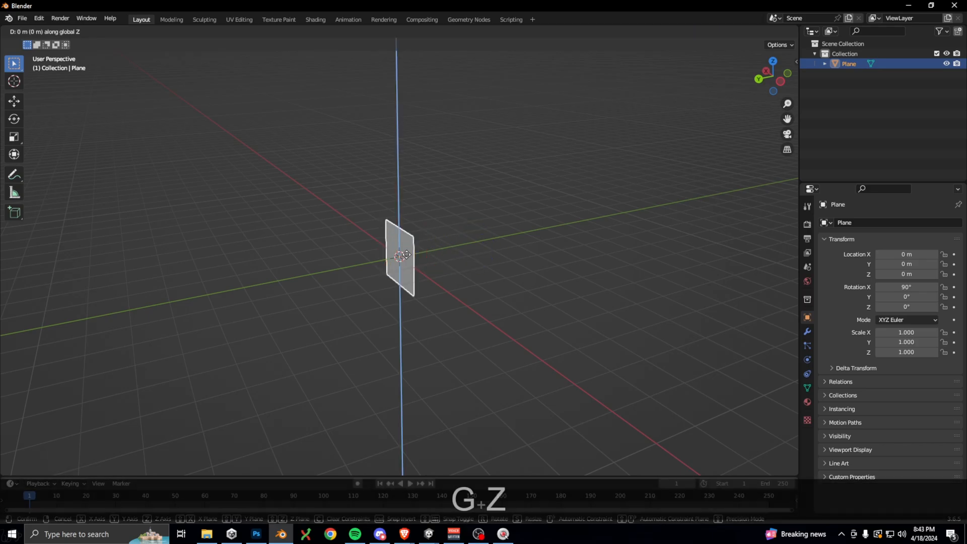
type("1")
left_click(407, 250)
Duplicate the plane about 1.58 m along Y and rotate the copy about -25° around Z
middle_click_drag(406, 211, 408, 238)
key("shift+d")
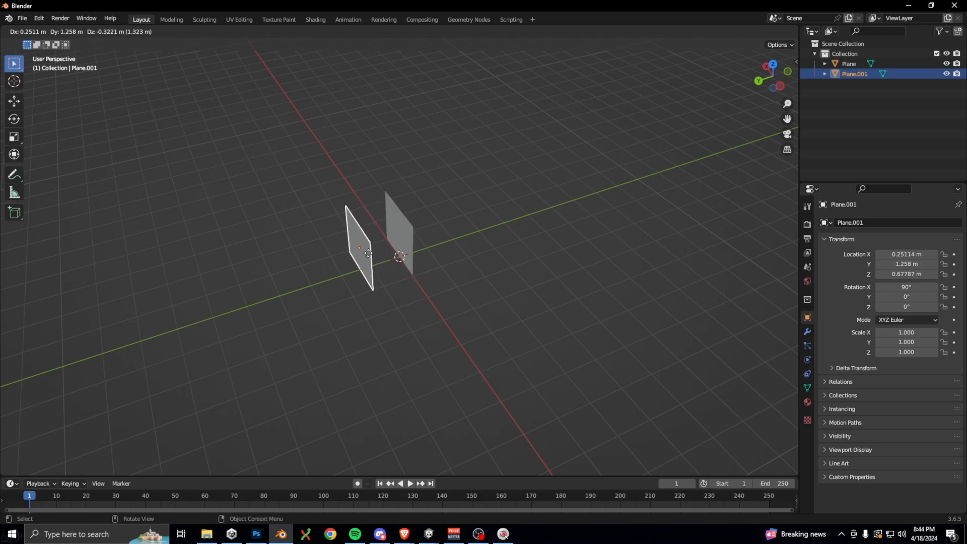
key("y")
left_click(363, 261)
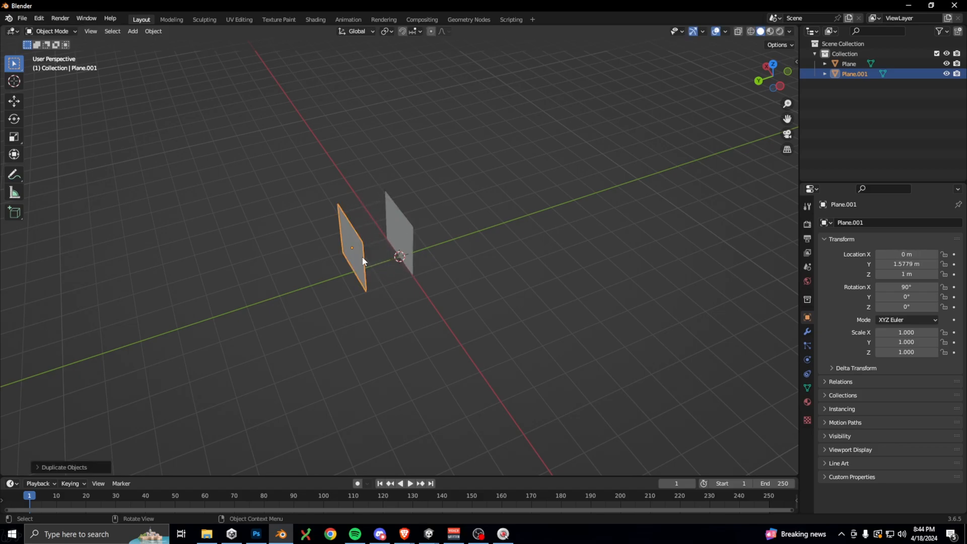
key("r")
key("z")
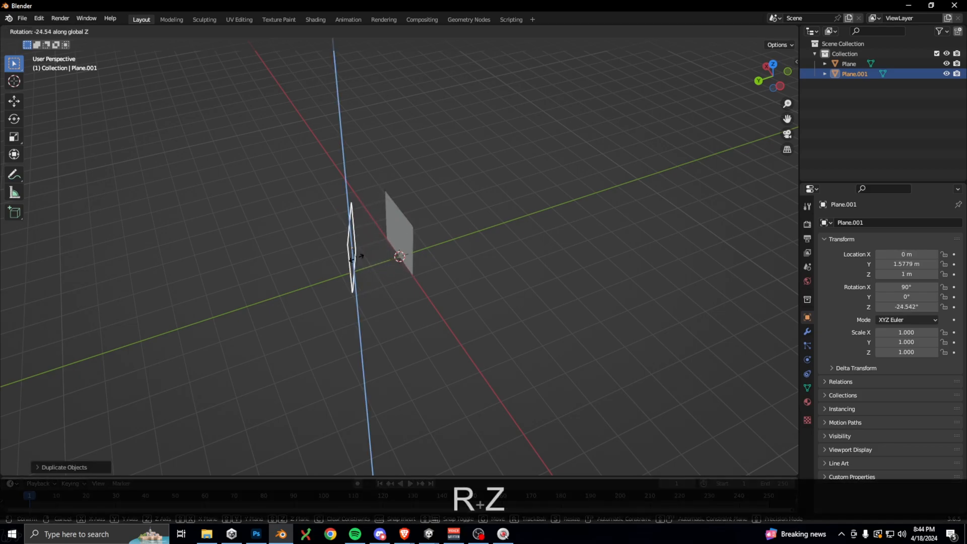
left_click(360, 257)
Duplicate the central plane about -1.15 m along Y and rotate the copy about 18° around Z
left_click(401, 244)
key("shift+d")
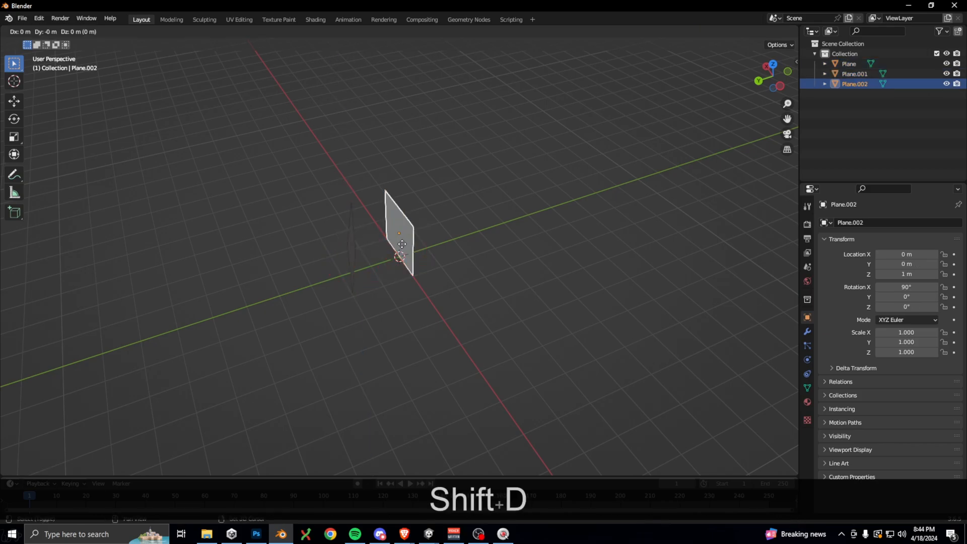
key("y")
left_click(436, 238)
key("g")
key("z")
right_click(434, 226)
key("r")
key("z")
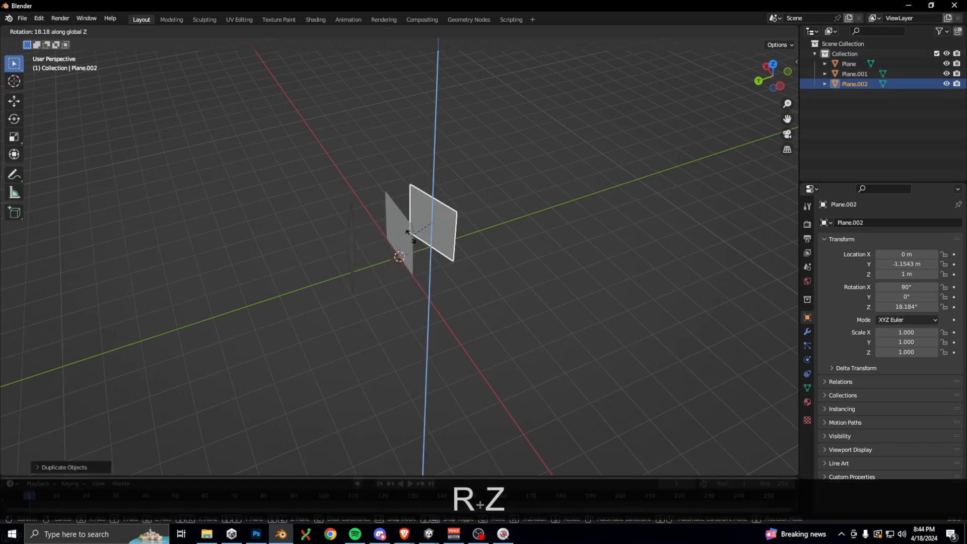
left_click(414, 232)
Duplicate the plane on the positive Y side, shift the copy along X and Y, and rotate it freehand
left_click(351, 246)
key("shift+d")
key("g")
key("x")
left_click(370, 272)
key("g")
key("y")
left_click(389, 268)
middle_click_drag(436, 276, 478, 285)
key("r")
left_click(368, 262)
Duplicate the central plane once more, move the copy away along X, and rotate it freehand to a different angle
left_click(399, 232)
key("shift+d")
key("g")
key("x")
left_click(289, 229)
key("g")
key("z")
key("r")
left_click(301, 237)
key("r")
middle_click_drag(375, 258, 335, 220)
right_click(340, 209)
key("r")
right_click(480, 220)
key("r")
left_click(335, 220)
Rotate two of the outer planes freehand, including the one on the negative Y side, to give them a slight tilt
left_click(422, 277)
middle_click_drag(421, 277, 345, 281)
key("r")
left_click(346, 281)
left_click(426, 246)
key("r")
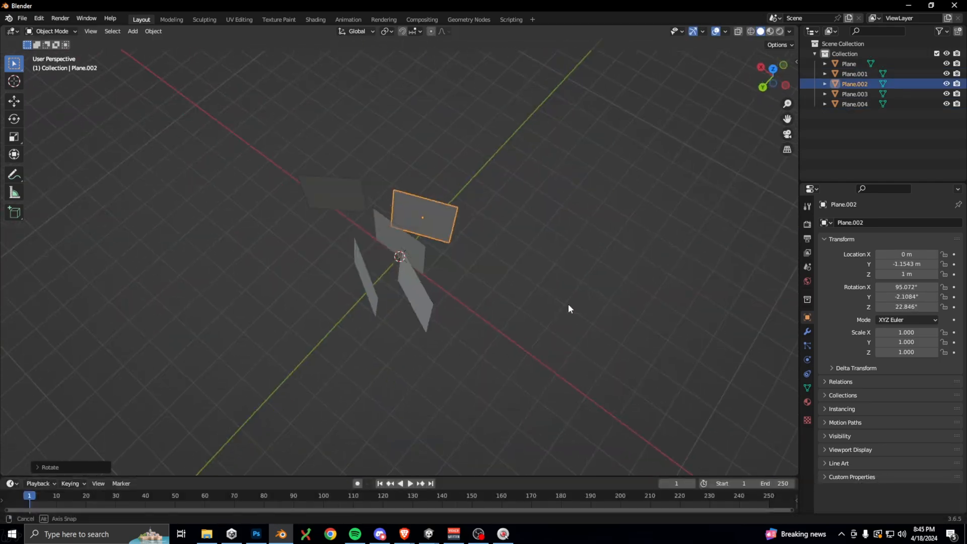
Duplicate all five planes, then move the copies along Y, rotate them about Z, and offset them along X
key("a")
key("shift+d")
key("g")
key("Escape")
key("shift+d")
key("y")
left_click(353, 327)
key("g")
key("x")
key("r")
key("z")
left_click(289, 205)
key("g")
key("x")
left_click(444, 267)
Duplicate the whole set of planes in place and rotate the copies about Z to thicken the cluster
middle_click_drag(444, 272, 442, 322)
key("a")
key("shift+d")
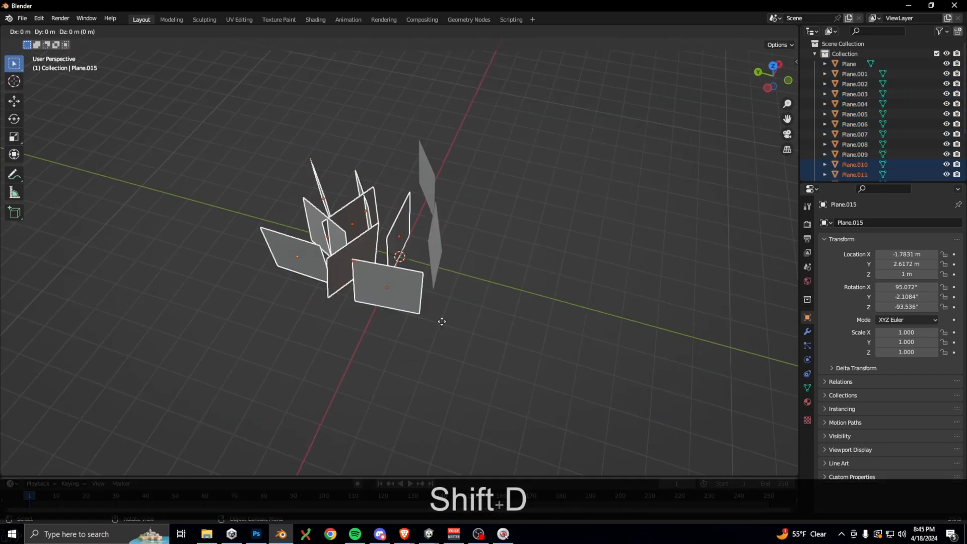
key("z")
key("Escape")
key("r")
key("z")
left_click(322, 236)
Shift one plane of the cluster along X and rotate another about Z
middle_click_drag(614, 297, 473, 308)
left_click(489, 283)
key("g")
key("x")
left_click(466, 269)
left_click(413, 256)
middle_click_drag(413, 255, 441, 267)
left_click(443, 280)
key("g")
key("Escape")
key("r")
key("z")
key("Escape")
key("r")
key("z")
left_click(474, 315)
Readjust the selected plane's direction with further rotations about Z
middle_click_drag(527, 300, 359, 274)
key("r")
key("z")
left_click(470, 265)
key("g")
key("z")
key("Escape")
key("r")
key("z")
key("z")
left_click(357, 274)
Select more planes in the cluster and rotate each about Z to vary their directions
middle_click_drag(480, 281, 424, 283)
left_click(425, 282)
key("r")
key("z")
left_click(443, 294)
middle_click_drag(514, 291, 424, 289)
left_click(443, 288)
left_click(423, 289)
key("r")
key("z")
left_click(443, 297)
Move a plane at the cluster's edge along Y to adjust its spacing from the others
middle_click_drag(546, 285, 570, 342)
left_click(334, 327)
key("g")
key("y")
left_click(369, 323)
left_click(482, 248)
Select all the planes and join them into a single grass clump object
middle_click_drag(501, 249, 500, 199)
scroll(490, 237, "down", 3)
middle_click_drag(490, 238, 479, 207)
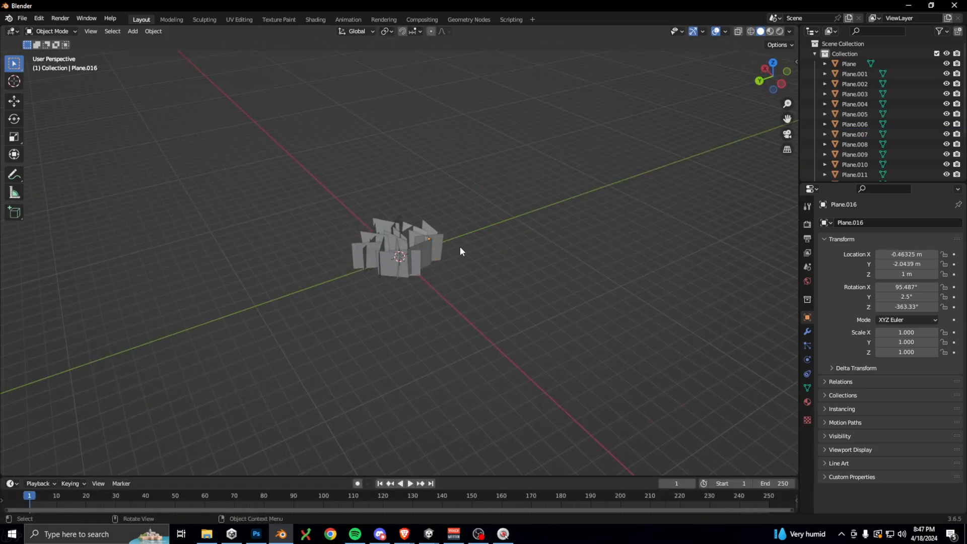
key("a")
key("ctrl+j")
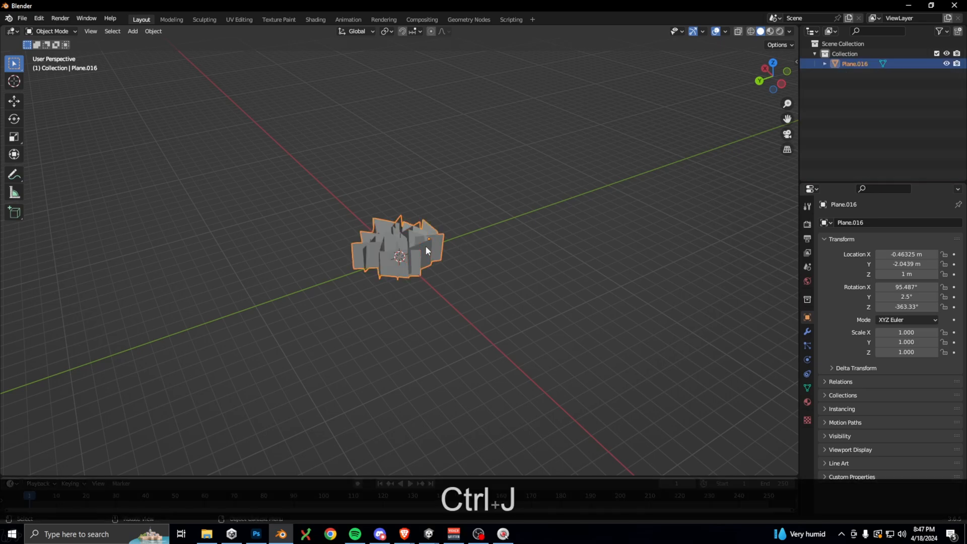
middle_click_drag(430, 245, 456, 217)
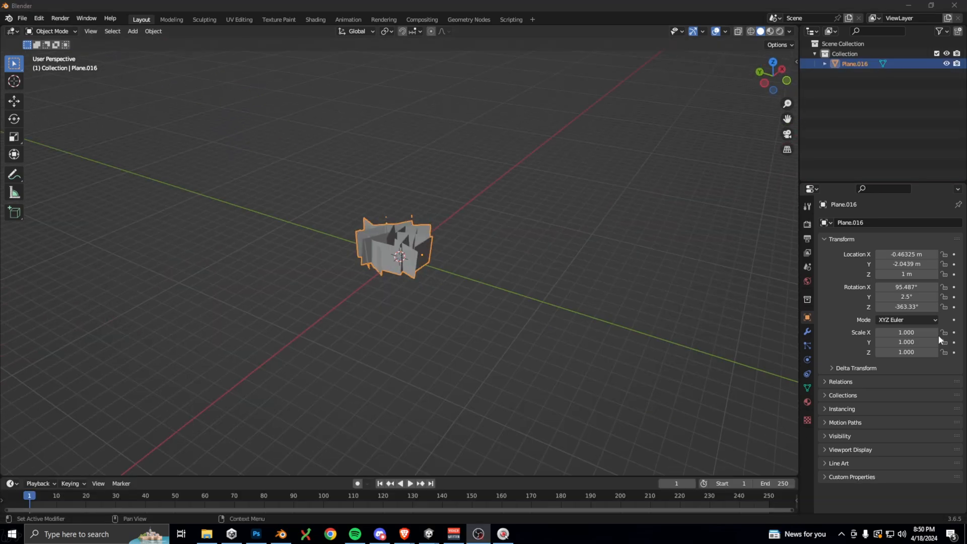
Set the grass clump's origin to the 3D cursor and apply its rotation
right_click(398, 259)
mouse_move(400, 260)
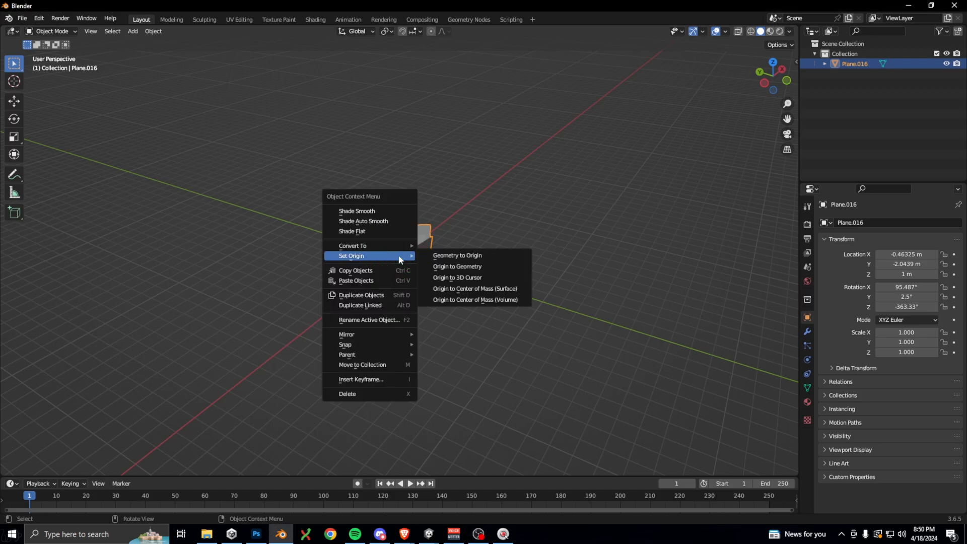
left_click(445, 279)
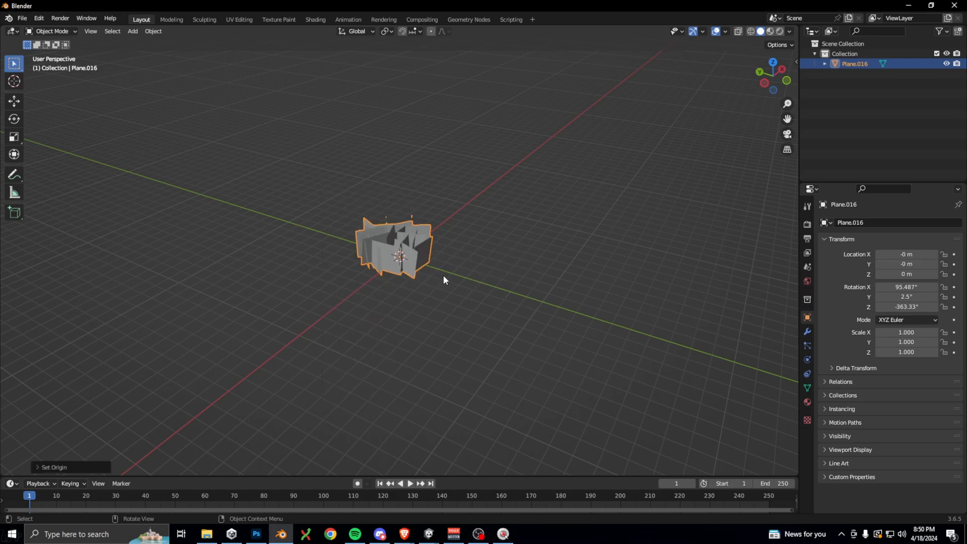
scroll(406, 263, "up", 3)
middle_click_drag(431, 265, 478, 272)
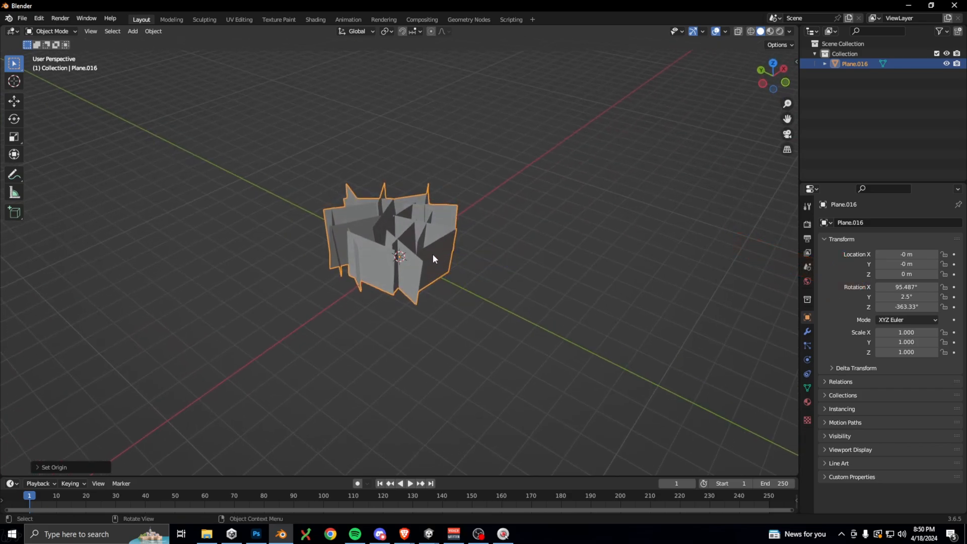
key("ctrl+a")
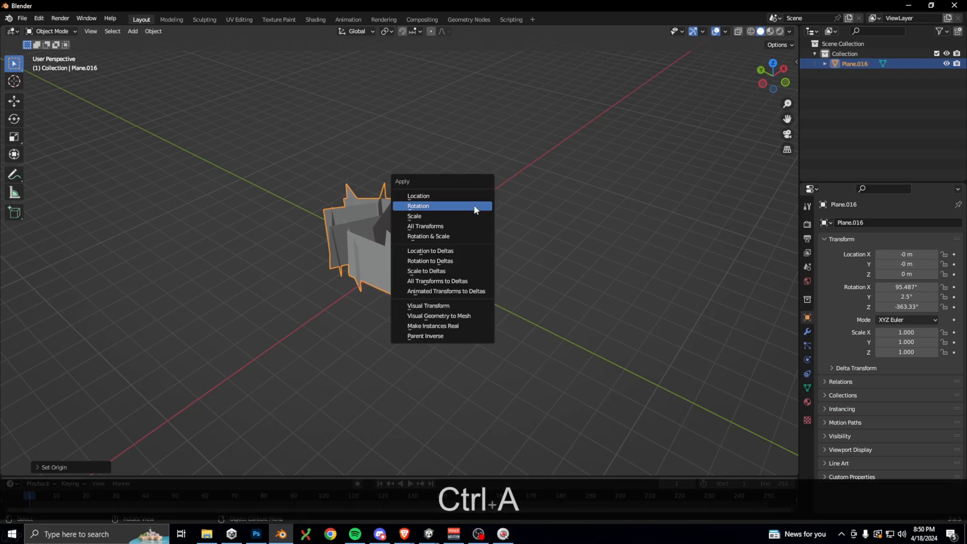
left_click(418, 206)
middle_click_drag(401, 210, 141, 43)
Start an FBX export of the selected clump, limited to Mesh object types with Apply Transform enabled
left_click(22, 18)
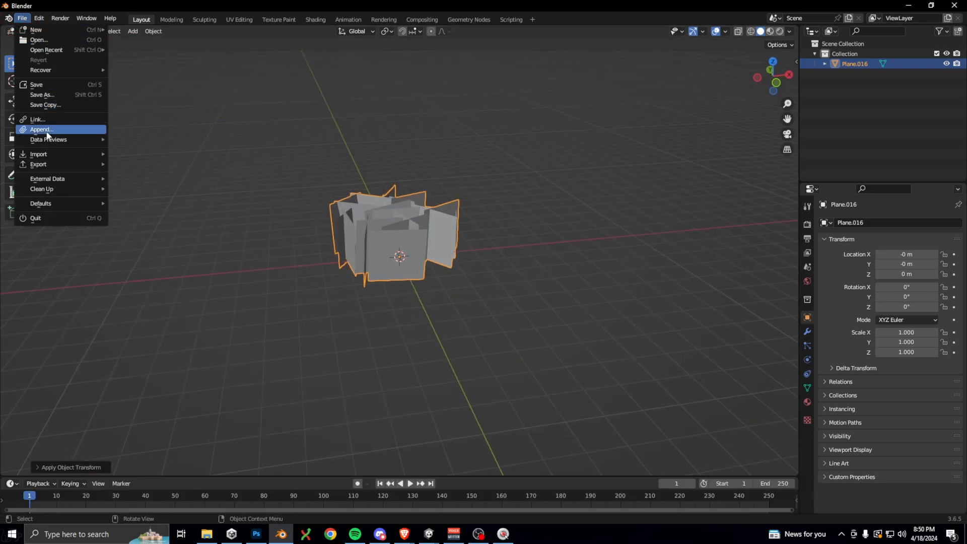
left_click(51, 164)
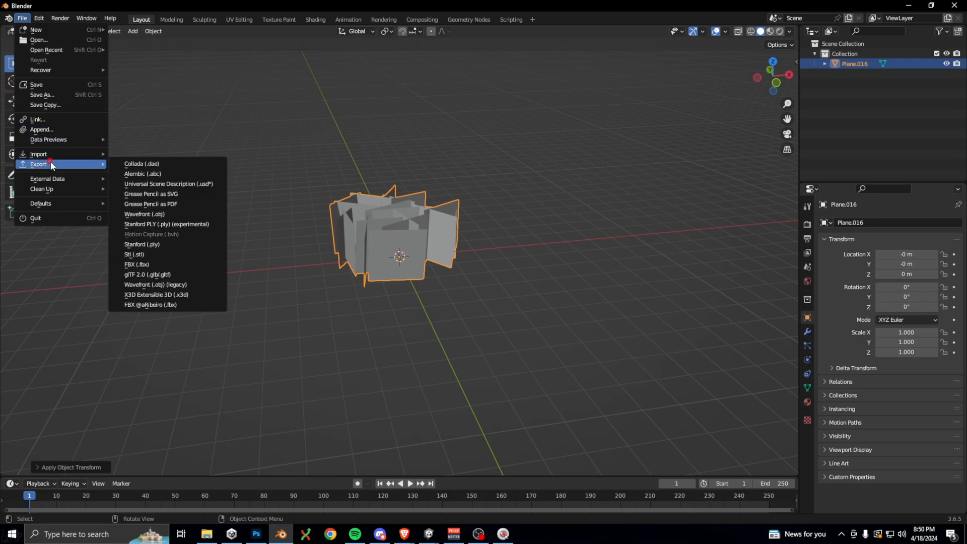
left_click(159, 265)
left_click(590, 235)
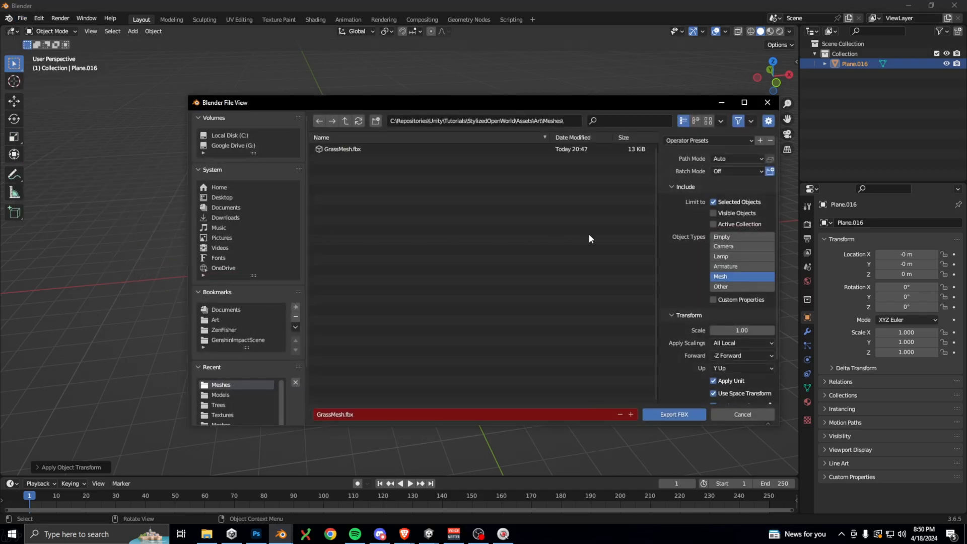
left_click(723, 277)
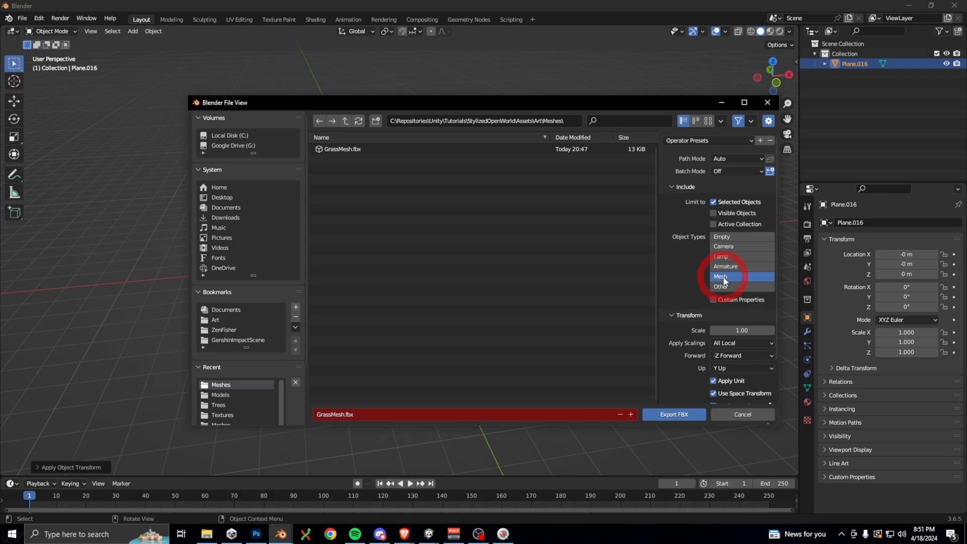
scroll(735, 264, "down", 3)
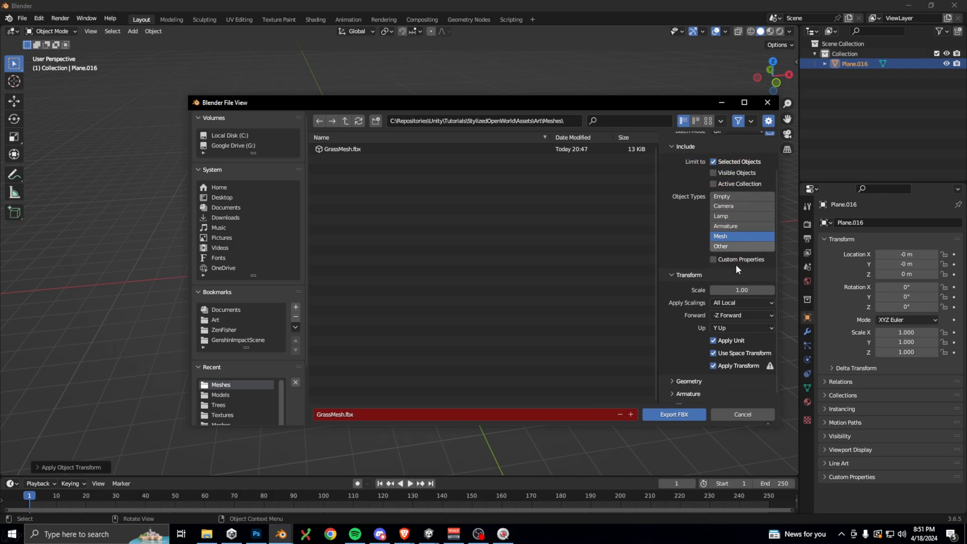
left_click(713, 357)
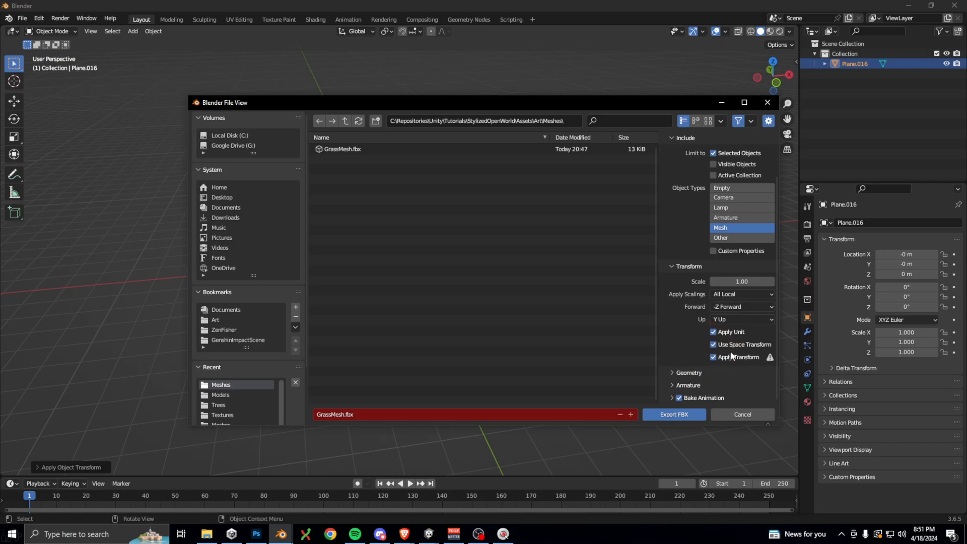
Set the export scale to 0.25 and export over the existing GrassMesh.fbx in the Meshes folder
left_click(743, 282)
type("0.2")
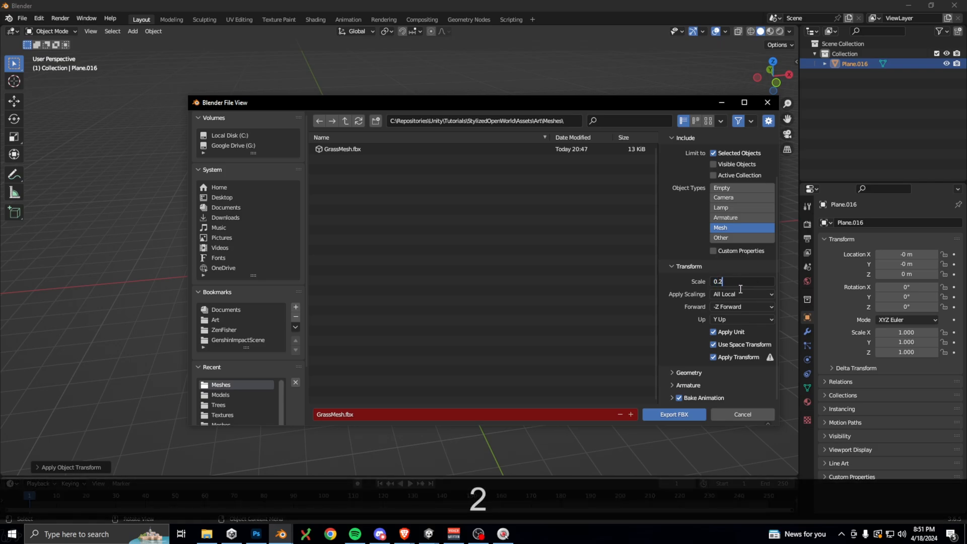
type("5")
left_click(694, 267)
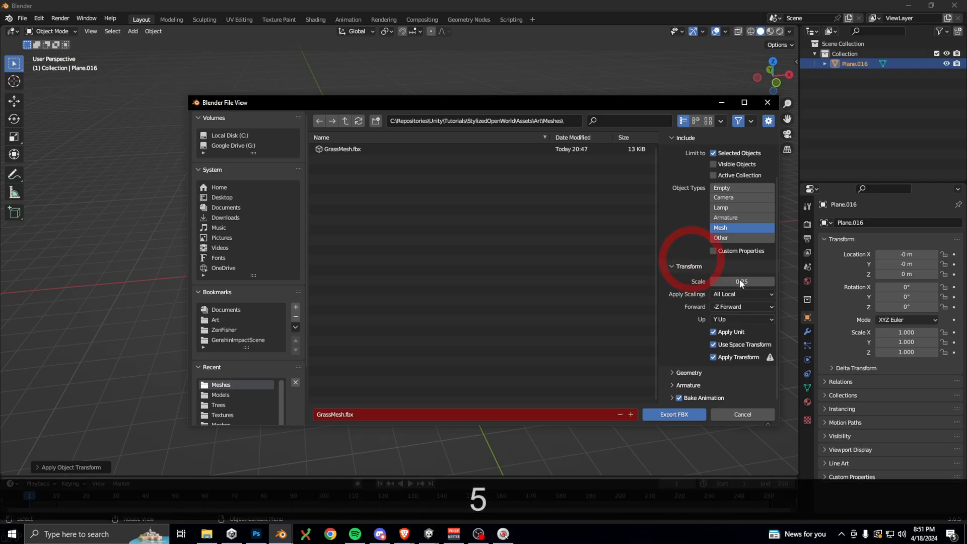
left_click(356, 150)
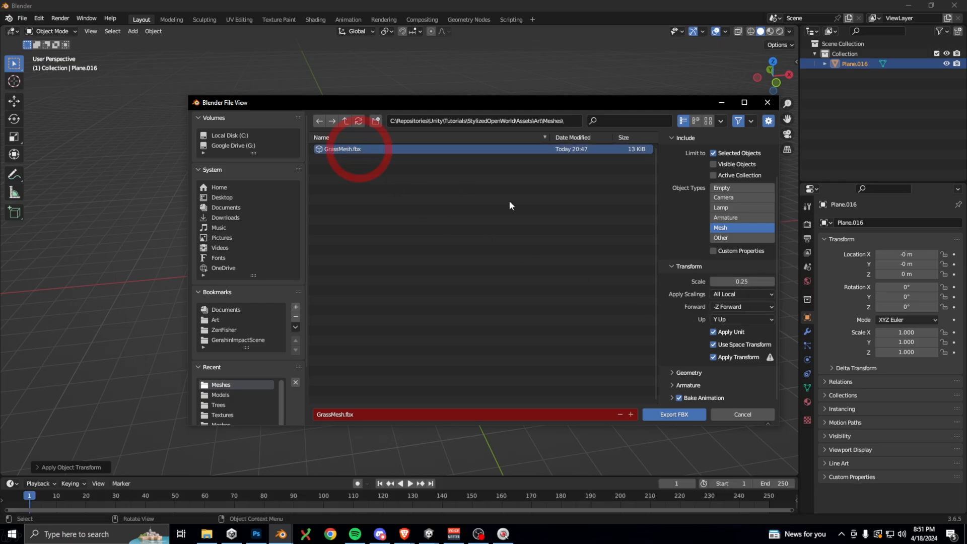
left_click(691, 415)
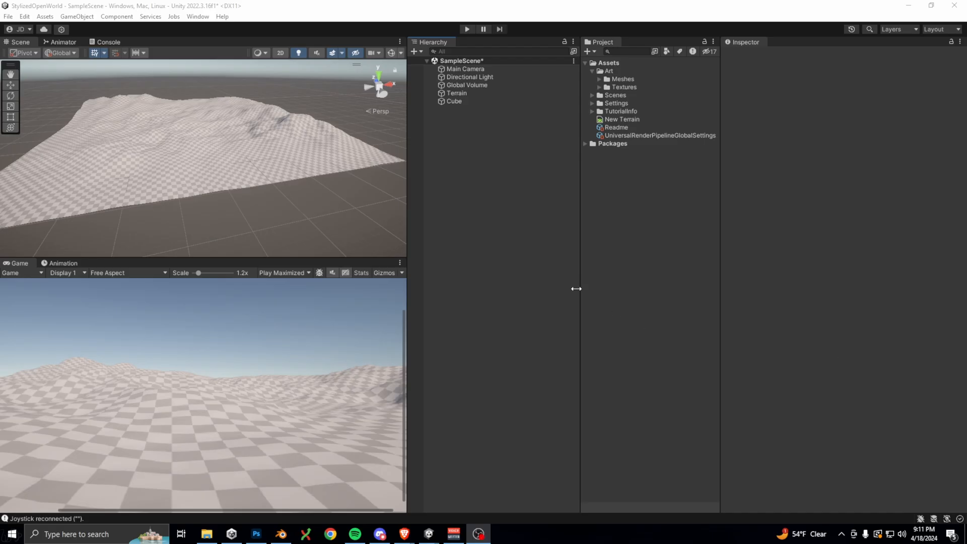
Switch to Unity and check in the Package Manager whether the Shader Graph package is installed
left_click(197, 16)
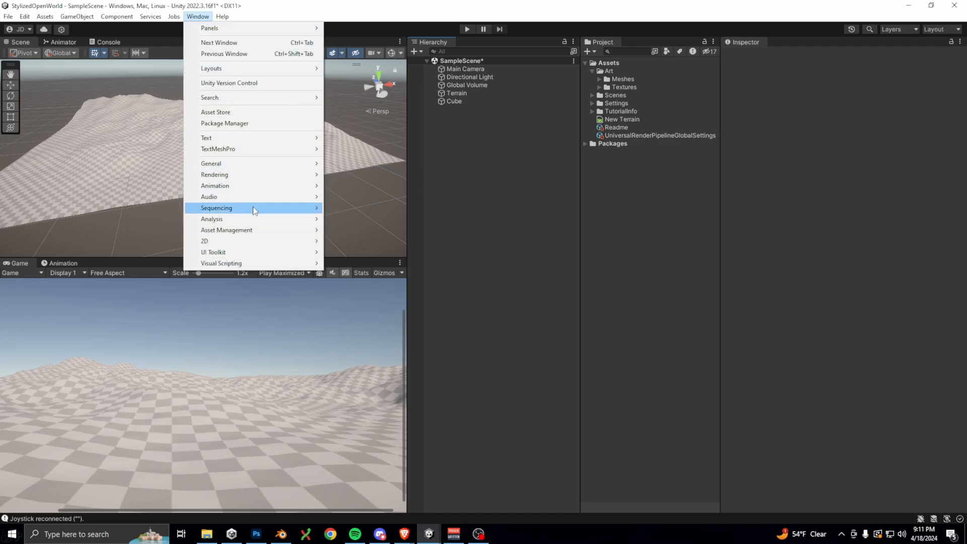
left_click(234, 124)
scroll(170, 268, "down", 10)
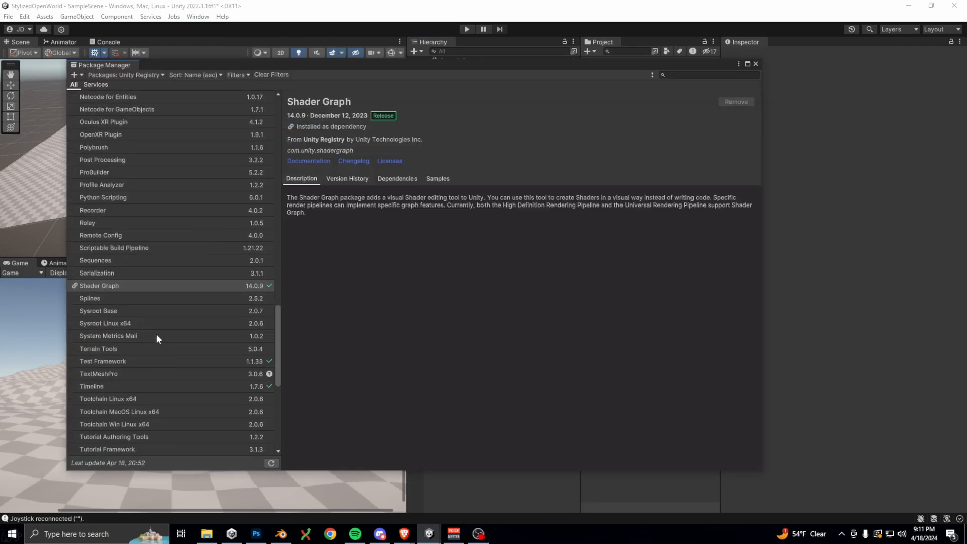
left_click(112, 273)
left_click(117, 287)
left_click(755, 64)
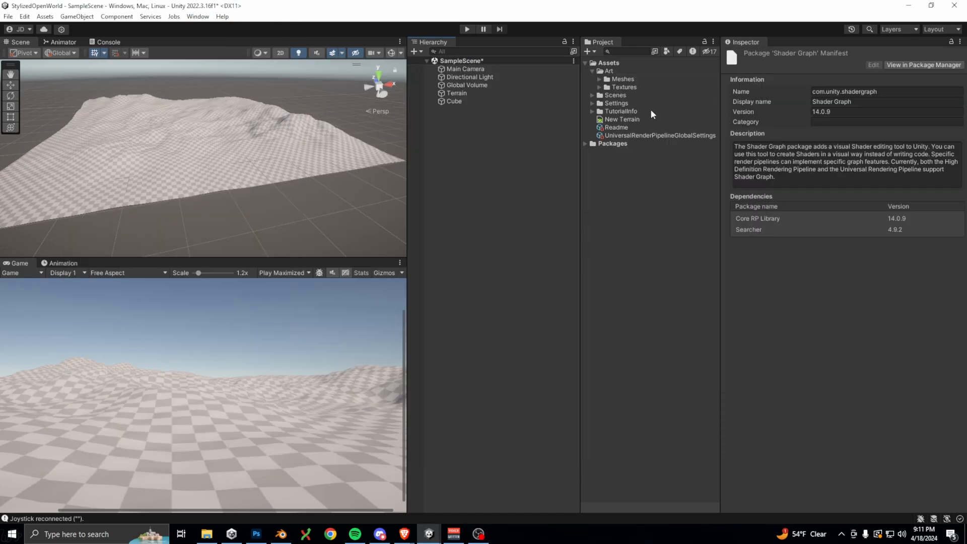
Place the GrassMesh model from the Meshes folder onto the terrain and frame it in the scene
left_click(599, 79)
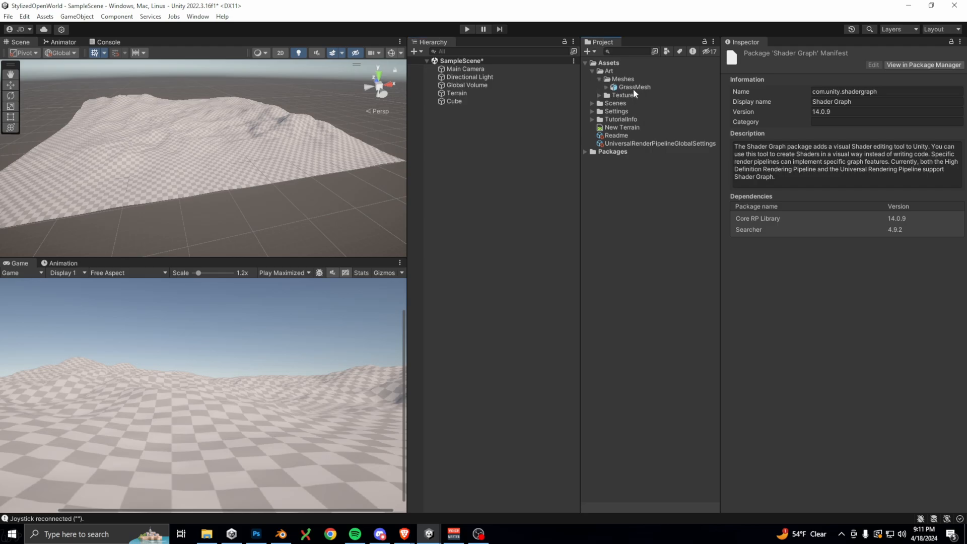
left_click(491, 70)
left_click(10, 85)
left_click_drag(634, 88, 198, 153)
double_click(472, 110)
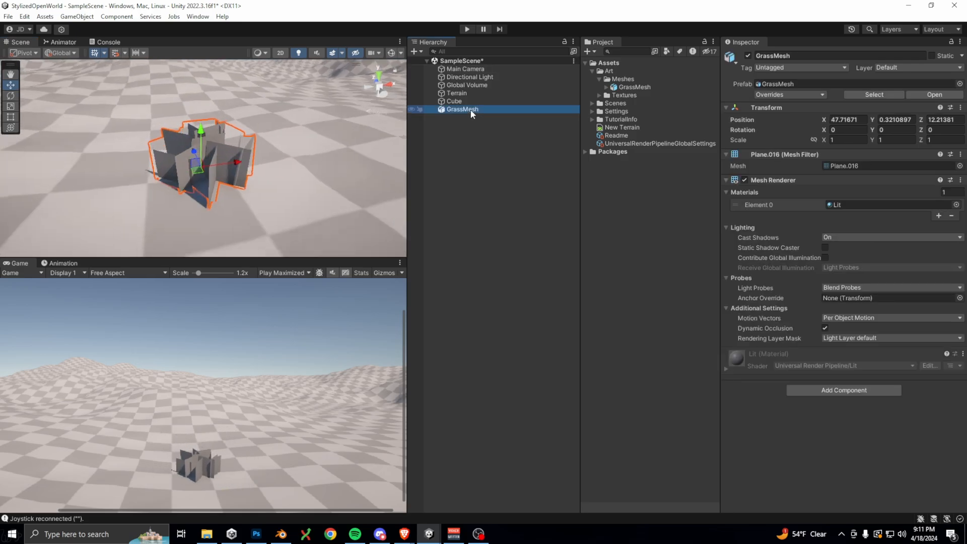
mouse_move(304, 180)
middle_mouse_down()
mouse_move(274, 158)
mouse_move(289, 177)
middle_mouse_up()
left_click(472, 109)
Create a folder named Shaders inside the Art folder
left_click(599, 79)
right_click(606, 71)
mouse_move(645, 75)
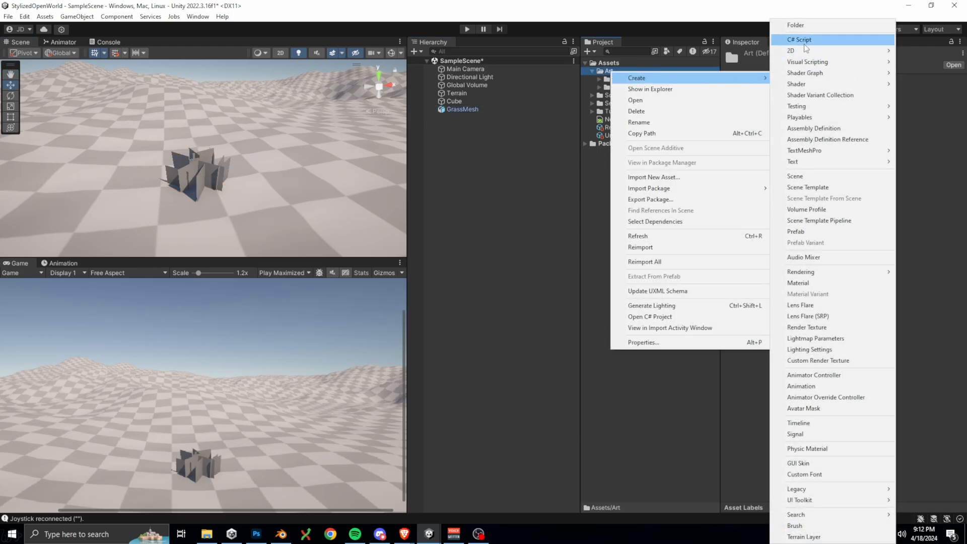
left_click(806, 25)
type("Shaders")
key("Return")
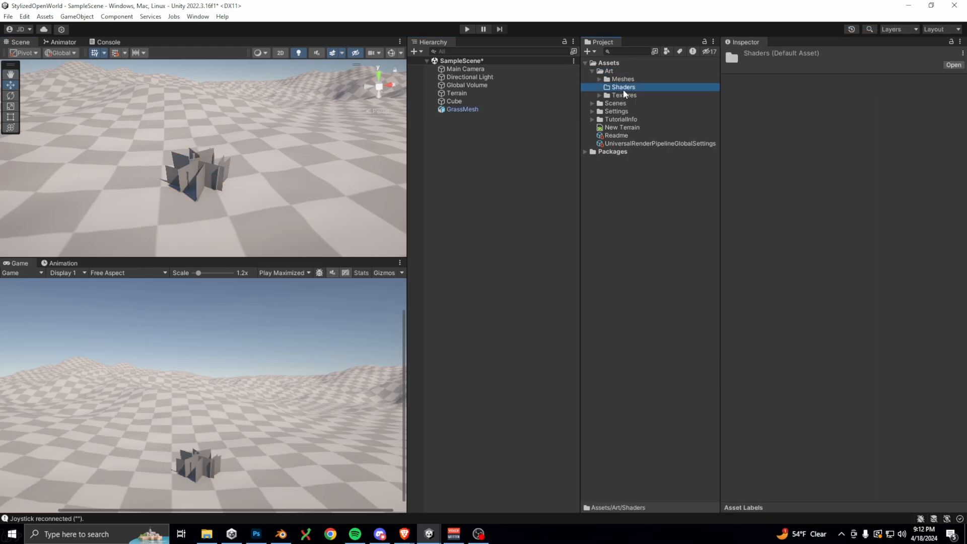
Create a URP Unlit Shader Graph named GrassShader in the Shaders folder and open it in a maximized editor
right_click(623, 88)
mouse_move(650, 95)
mouse_move(847, 80)
mouse_move(705, 73)
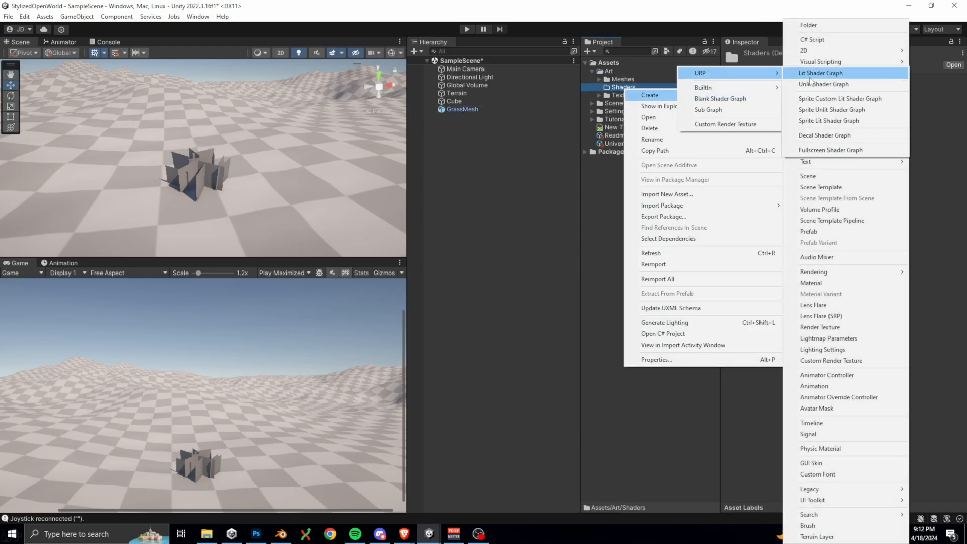
left_click(816, 89)
type("GrassShader")
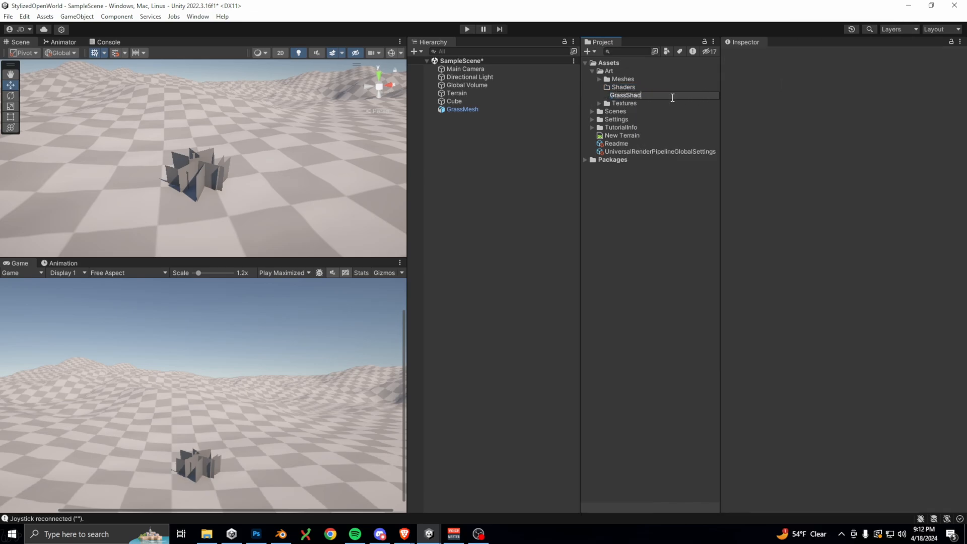
key("Return")
double_click(633, 96)
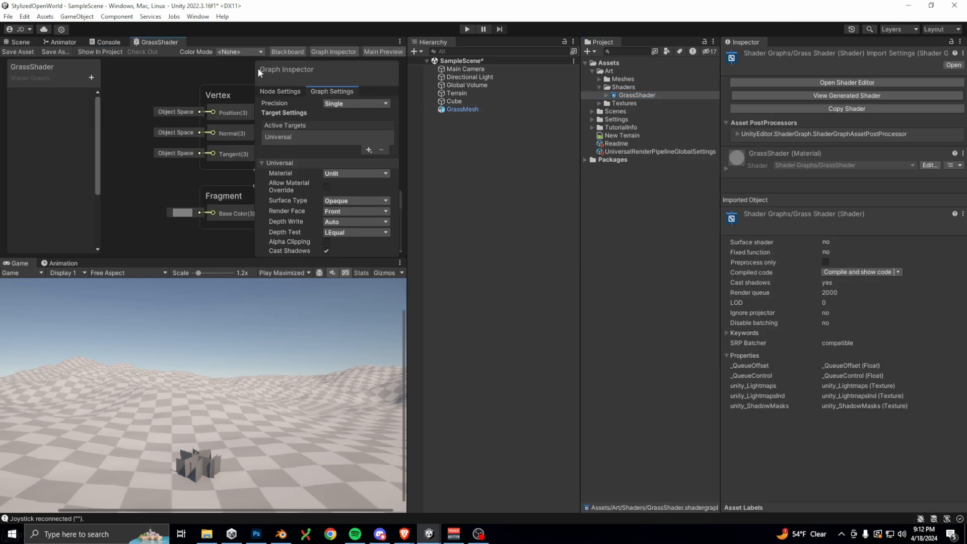
double_click(163, 40)
Add a Texture2D property named MainTex, feed it into a new Sample Texture 2D node, and space the two nodes apart
left_click(88, 90)
left_click(144, 192)
type("MainTex")
key("Return")
left_click_drag(29, 108, 337, 302)
type("texture")
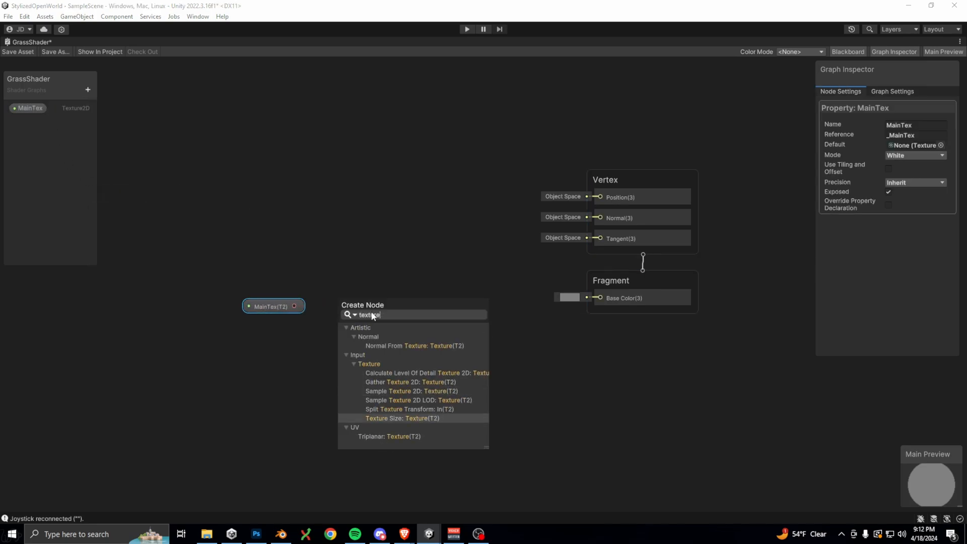
left_click(416, 390)
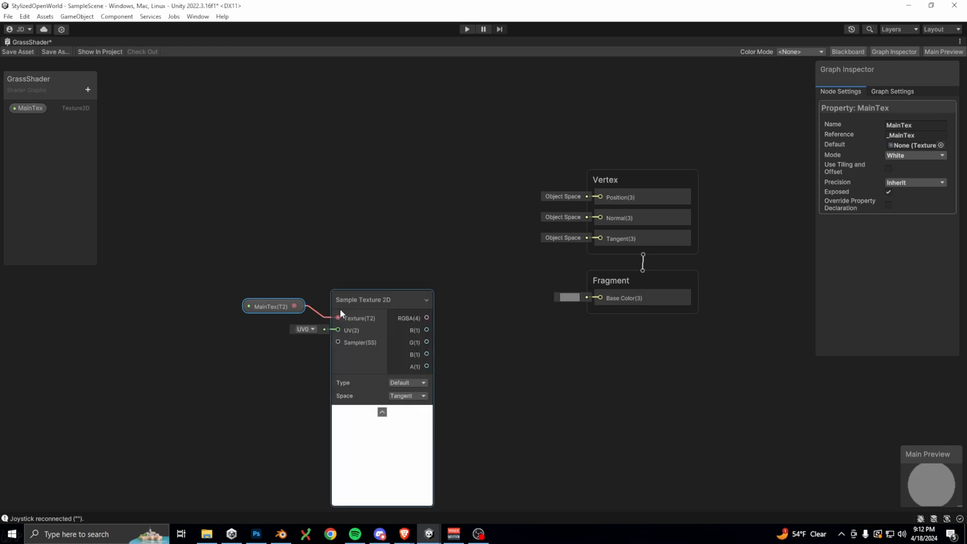
left_click_drag(267, 307, 204, 298)
left_click_drag(380, 301, 364, 289)
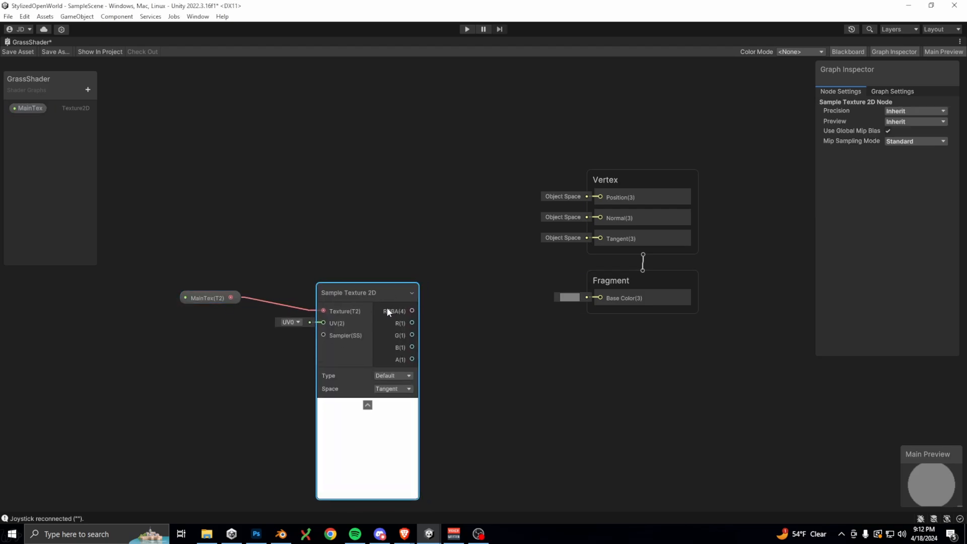
Assign GrassTex_1 as the default texture of the MainTex property
left_click(28, 108)
left_click(940, 146)
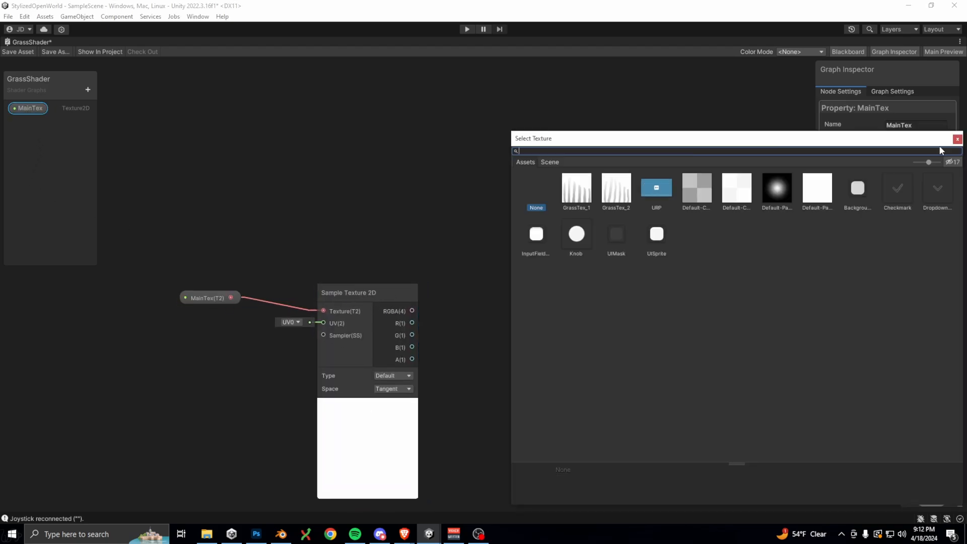
double_click(581, 195)
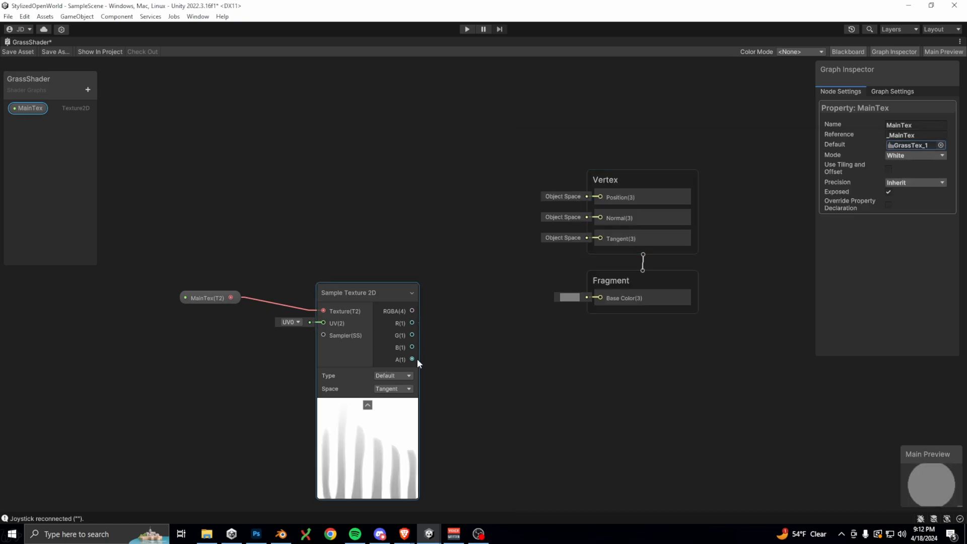
mouse_move(413, 359)
left_mouse_down()
mouse_move(579, 300)
mouse_move(422, 360)
mouse_move(407, 352)
left_mouse_up()
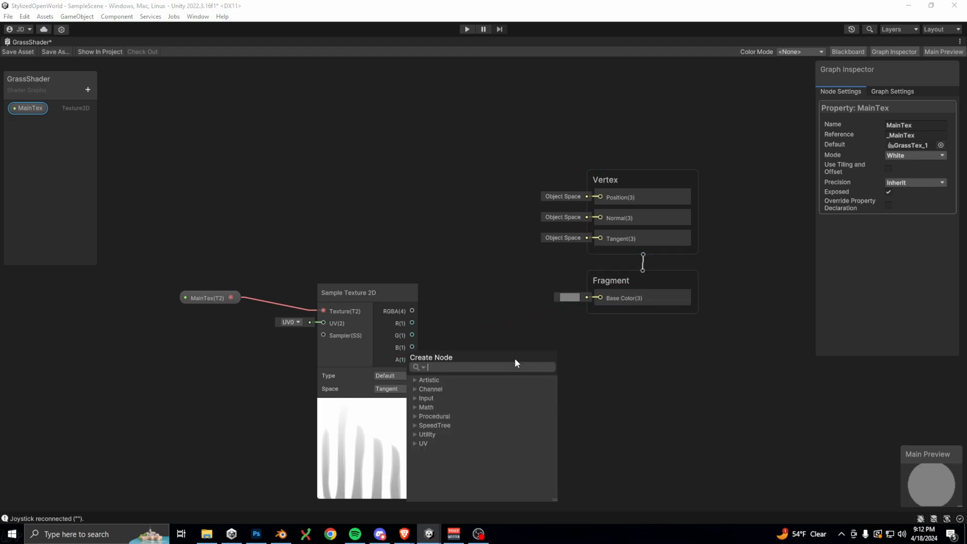
left_click(604, 326)
Set surface type Transparent and render face Both, enable alpha clipping, disable cast shadows, and connect the sampled texture's alpha to the fragment's Alpha
left_click(645, 282)
left_click(874, 92)
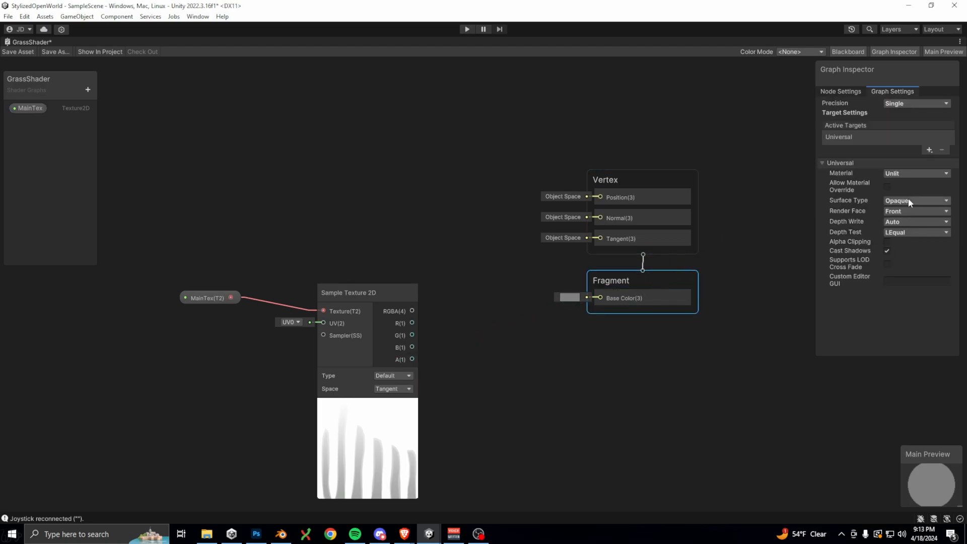
left_click(908, 200)
left_click(909, 222)
left_click(909, 221)
left_click(910, 257)
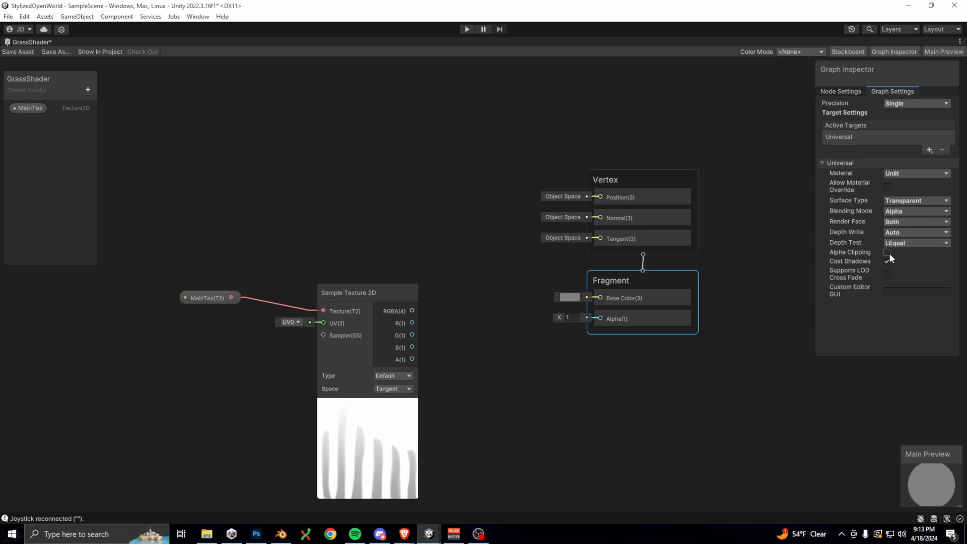
left_click(887, 253)
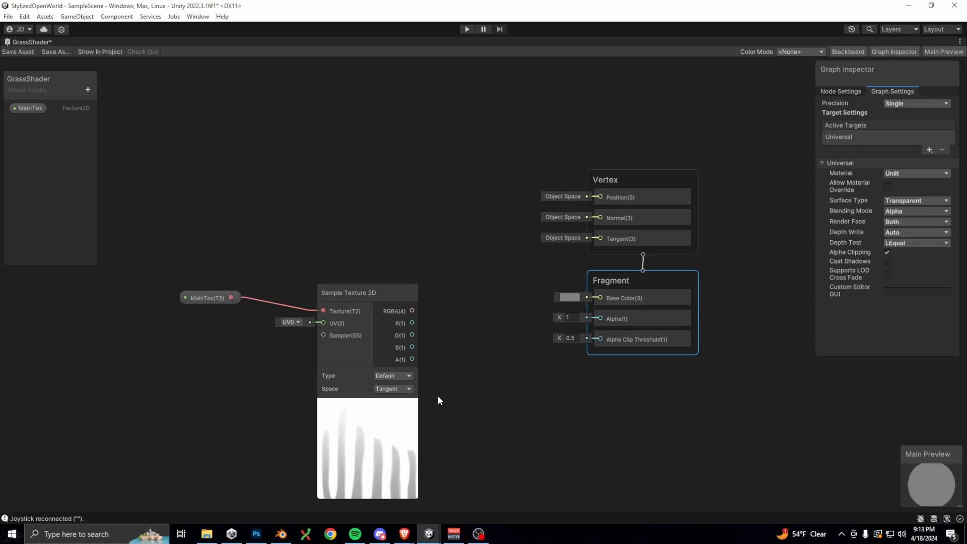
left_click_drag(411, 358, 599, 319)
left_click(571, 338)
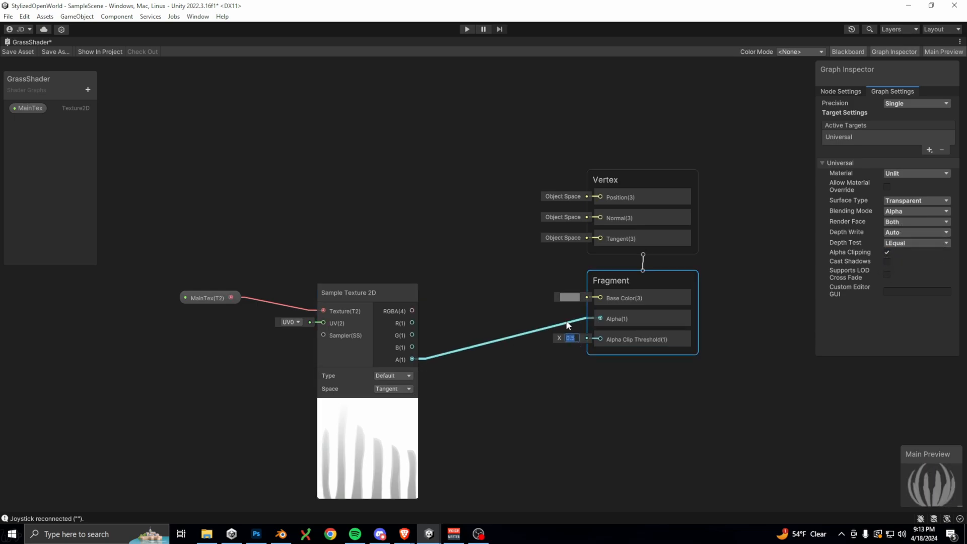
Add a Color property named BaseColor and connect it to the fragment's Base Color
left_click(88, 89)
left_click(131, 151)
type("BaseColor")
key("Return")
left_click_drag(32, 124, 519, 282)
Set BaseColor's default to a dark green and save the shader graph asset
left_click(916, 145)
left_click(876, 187)
left_click_drag(915, 218, 923, 239)
left_click(956, 141)
left_click(26, 52)
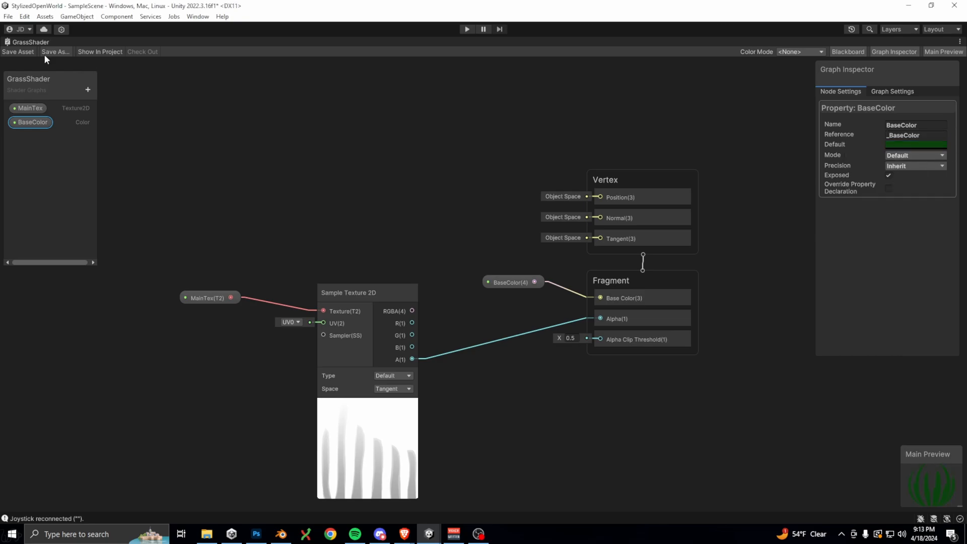
Restore the maximized shader graph window to the docked layout and create a Materials folder inside the Art folder
double_click(40, 43)
left_click(607, 71)
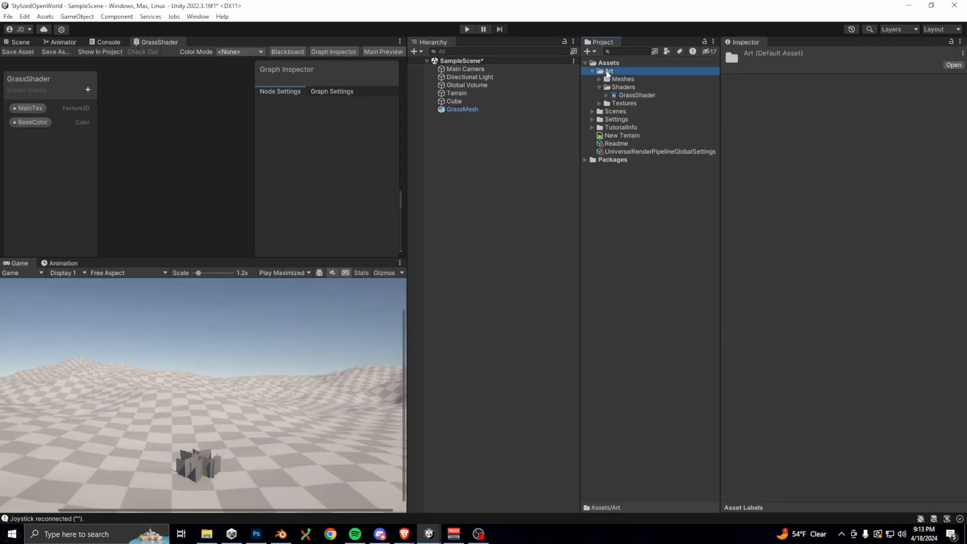
right_click(607, 71)
mouse_move(641, 78)
left_click(805, 26)
type("Materials")
key("Return")
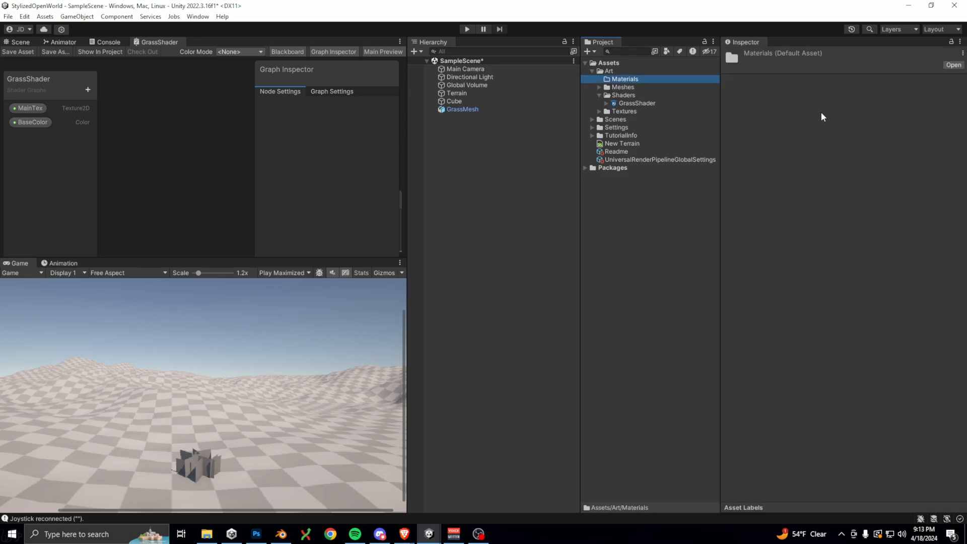
Create a material named GrassMat in the Materials folder
right_click(614, 81)
mouse_move(699, 91)
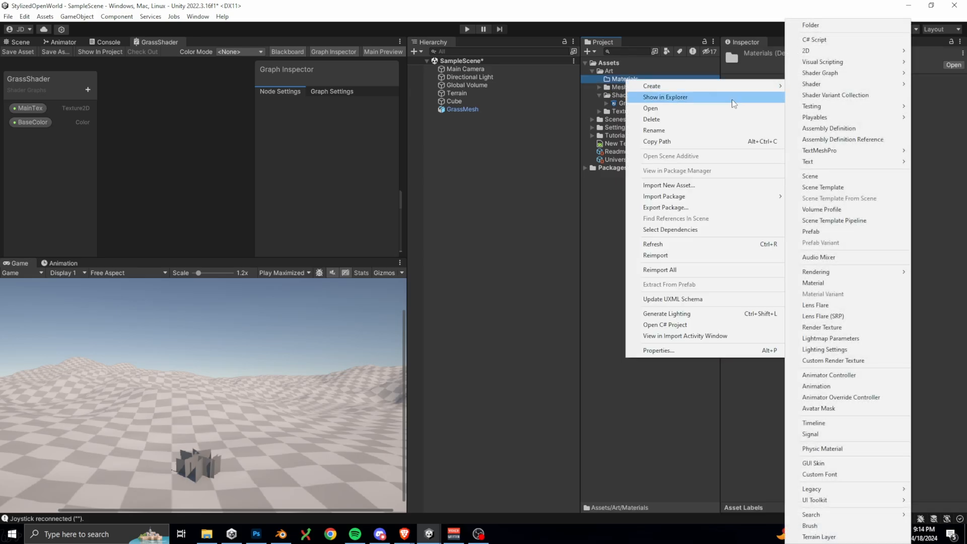
left_click(850, 283)
type("GrassMat")
key("Return")
Assign GrassShader to GrassMat and apply the material to the GrassMesh object in the scene
left_click(647, 111)
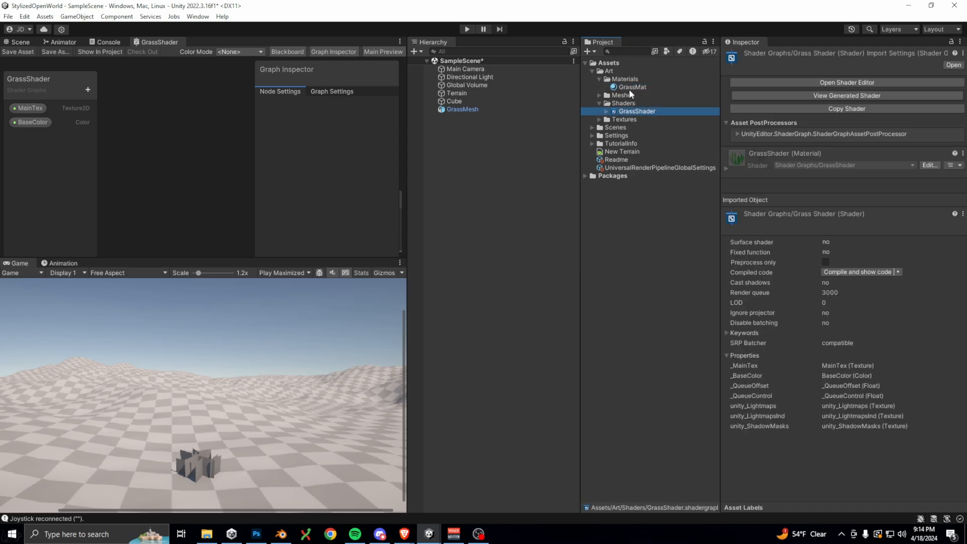
left_click_drag(629, 87, 466, 108)
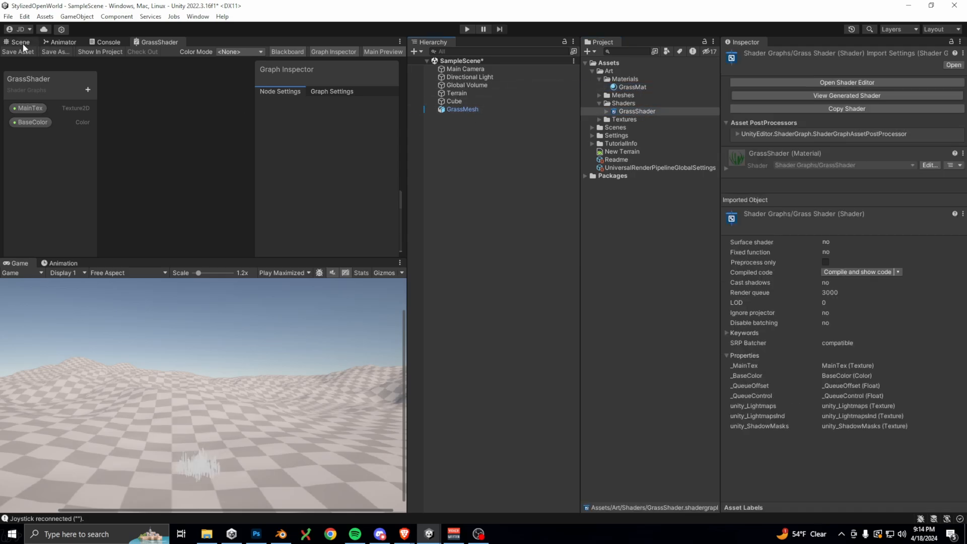
Set GrassMat's BaseColor to a dark green with hex value 137211, viewing the clump in the scene
left_click(631, 88)
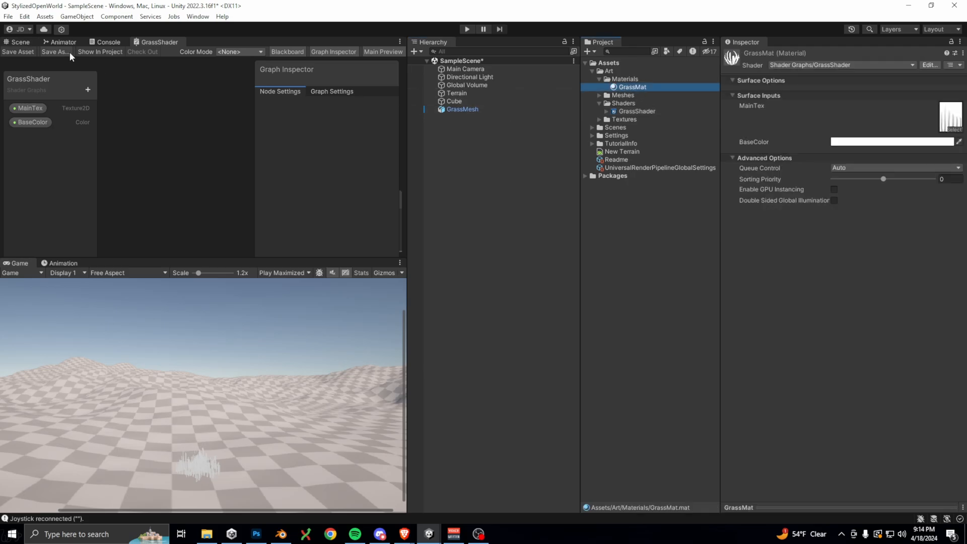
left_click(21, 42)
left_click(850, 144)
left_click(880, 181)
left_click(922, 214)
left_click_drag(927, 231, 923, 226)
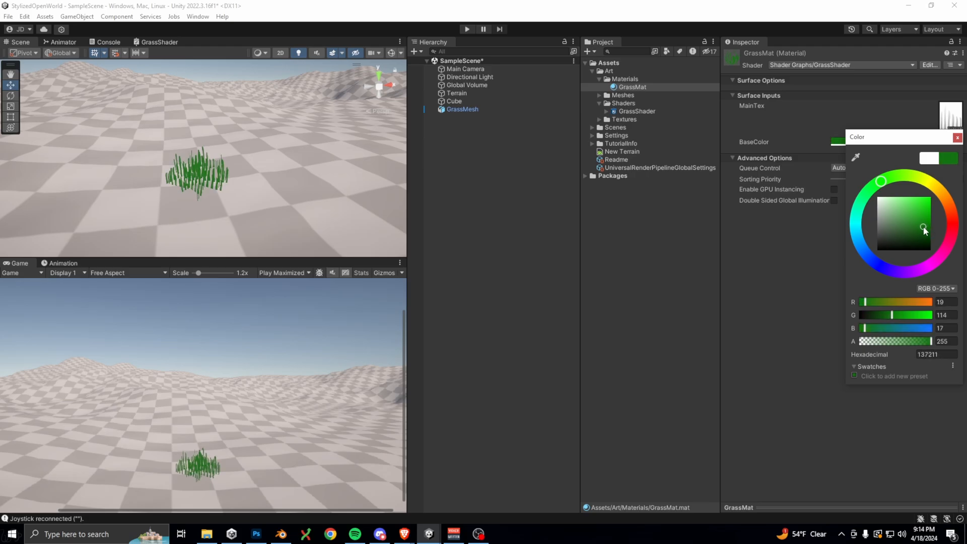
left_click(957, 138)
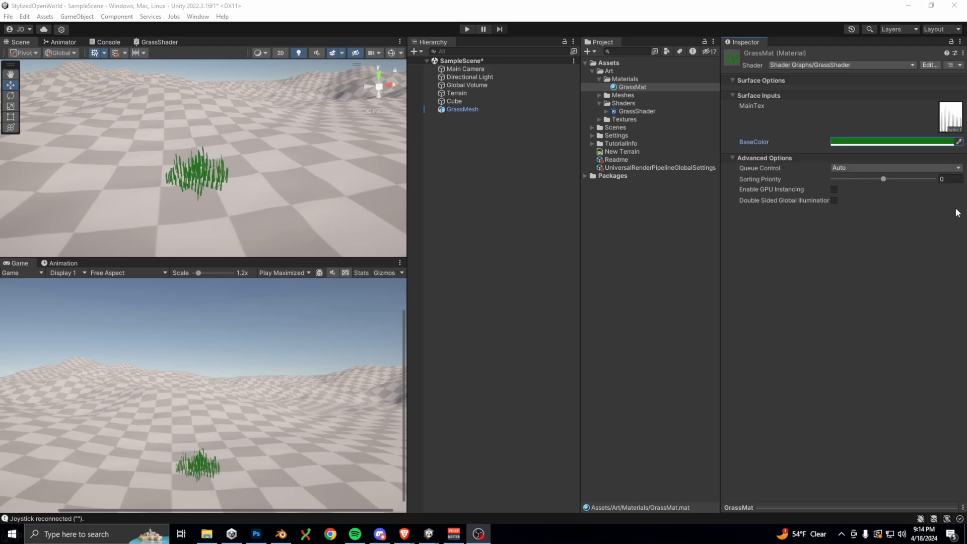
Change the terrain's Detail Scatter Mode to Instance Count Mode, accepting that existing detail placements are erased
left_click(455, 94)
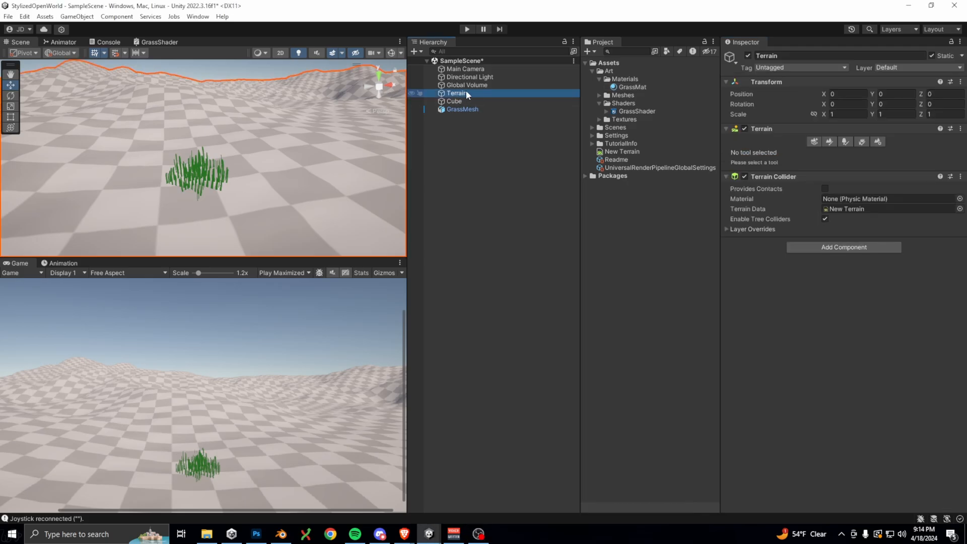
left_click(876, 142)
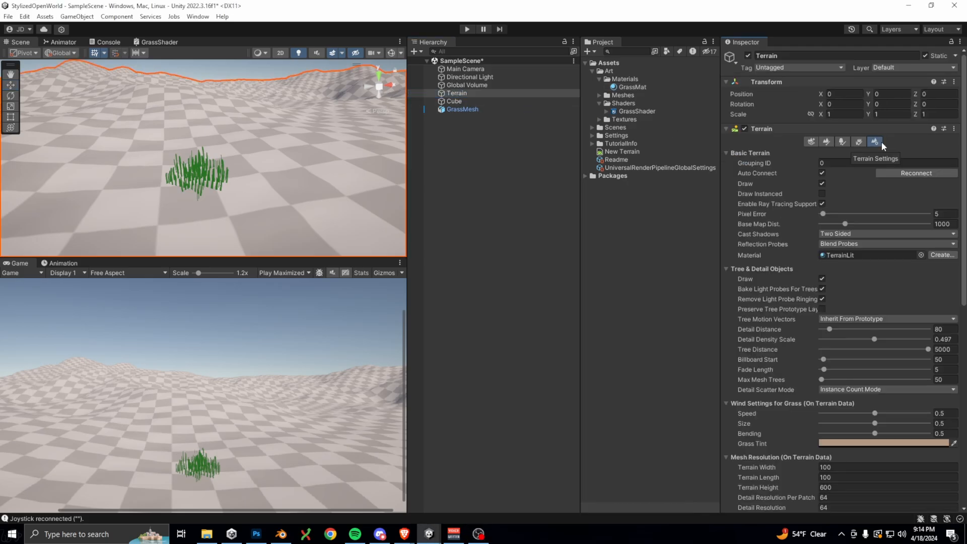
scroll(855, 390, "down", 3)
left_click(855, 389)
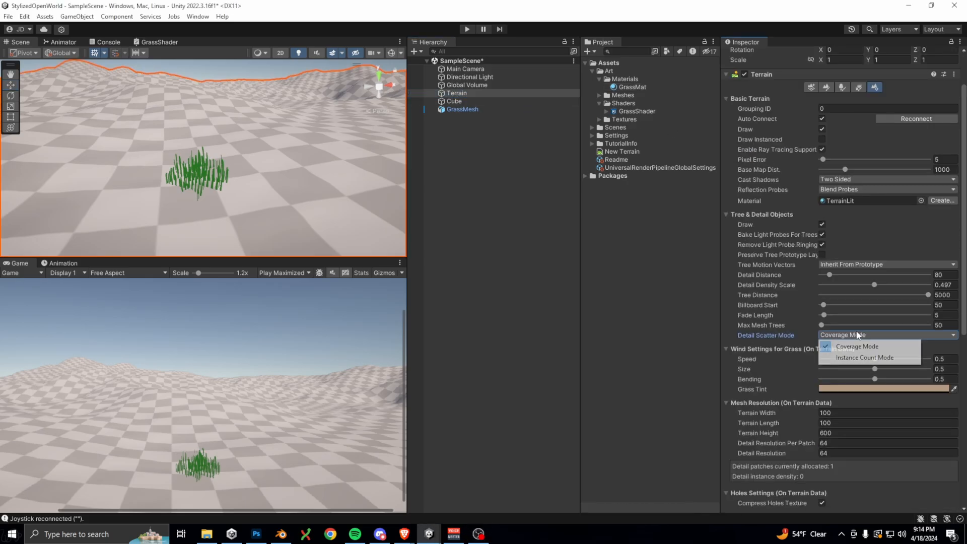
left_click(852, 357)
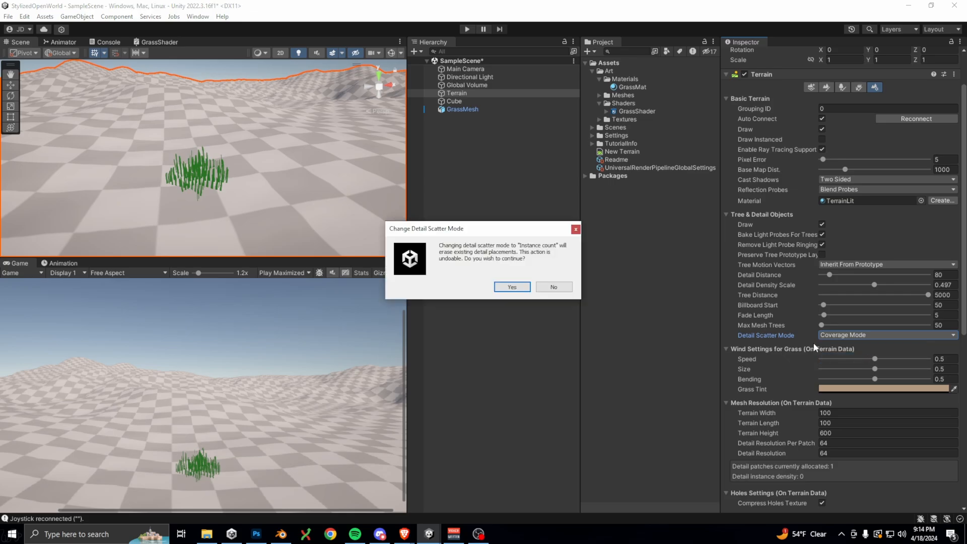
left_click(520, 289)
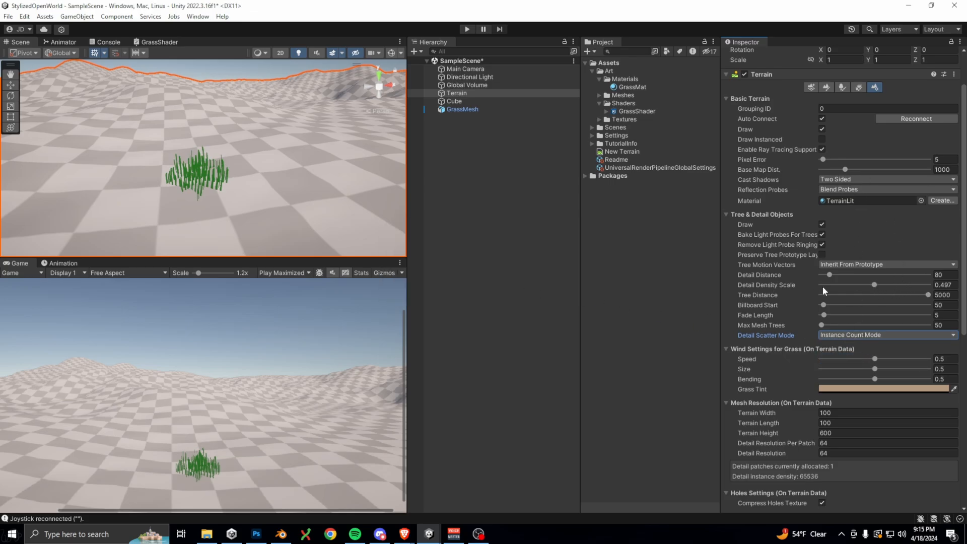
Set the terrain's Detail Density Scale to 0.492 and review the detail resolution settings
mouse_move(876, 288)
left_mouse_down()
mouse_move(929, 286)
mouse_move(867, 286)
mouse_move(875, 288)
left_mouse_up()
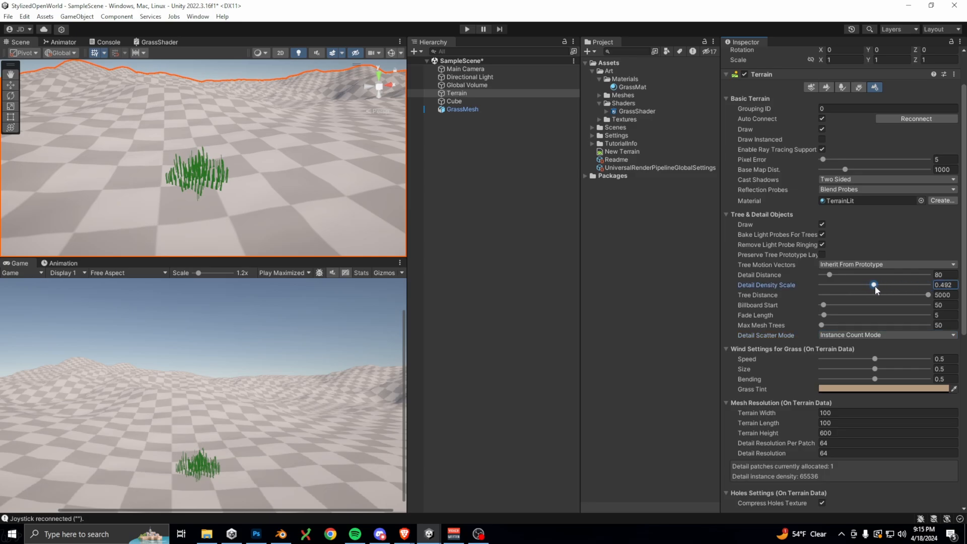
left_click(828, 442)
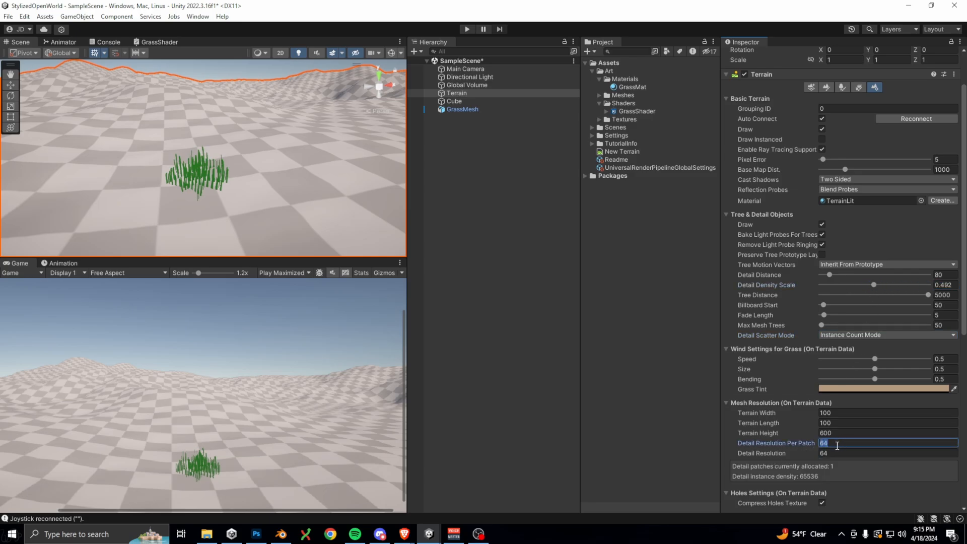
left_click(826, 453)
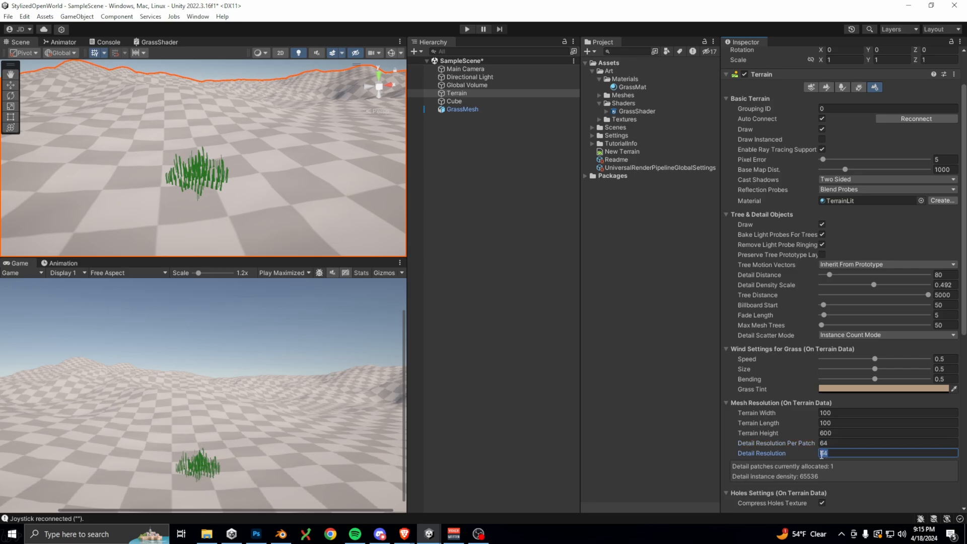
left_click(833, 455)
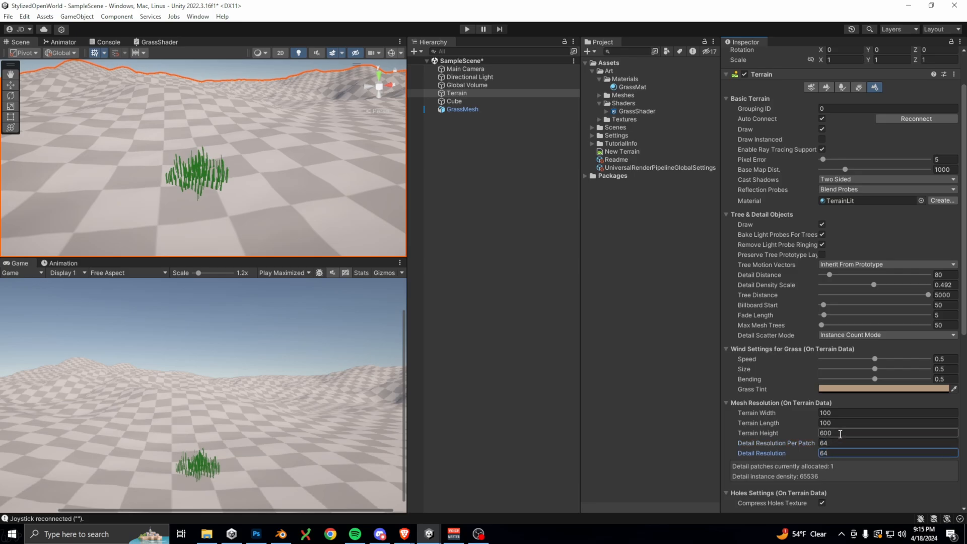
scroll(855, 144, "up", 2)
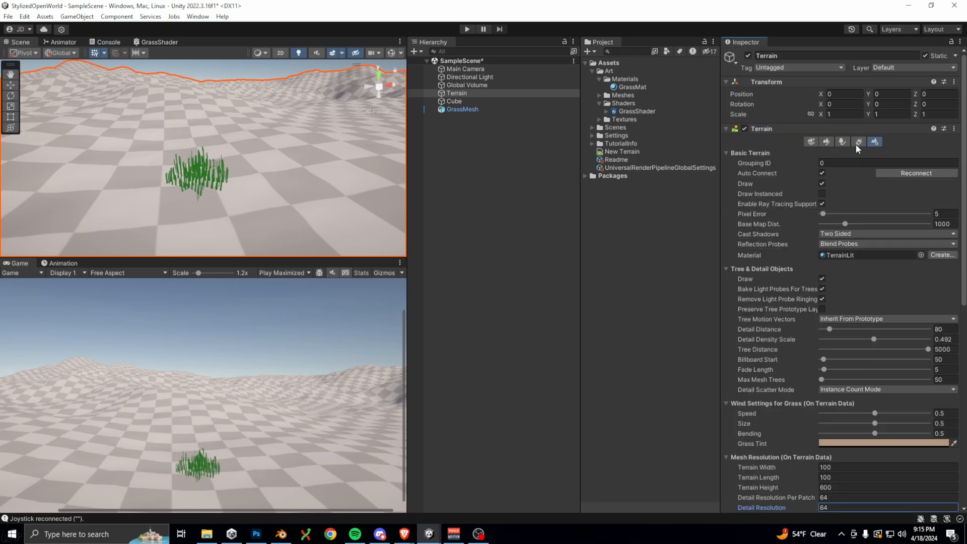
Switch the terrain to detail painting mode and completely unpack the GrassMesh object from its prefab
left_click(860, 143)
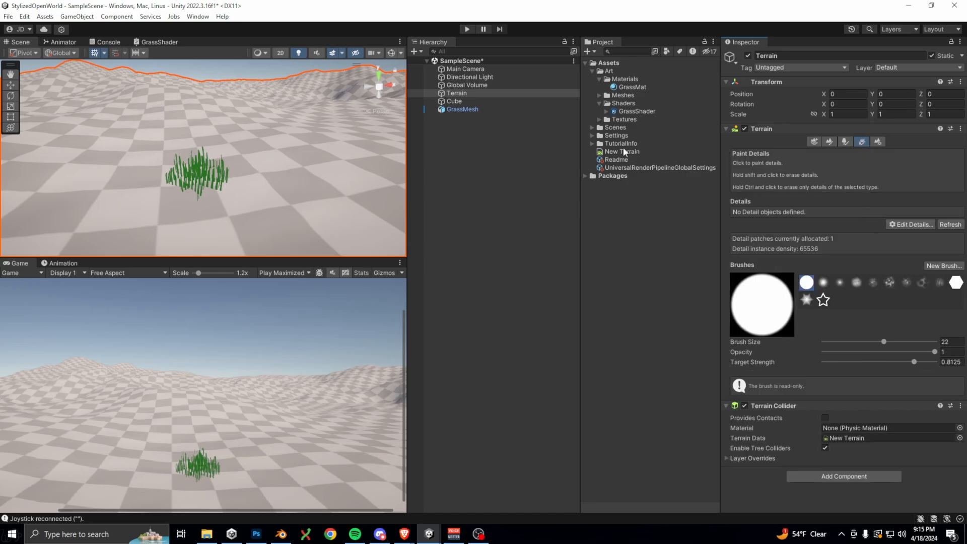
right_click(461, 110)
mouse_move(554, 246)
left_click(626, 322)
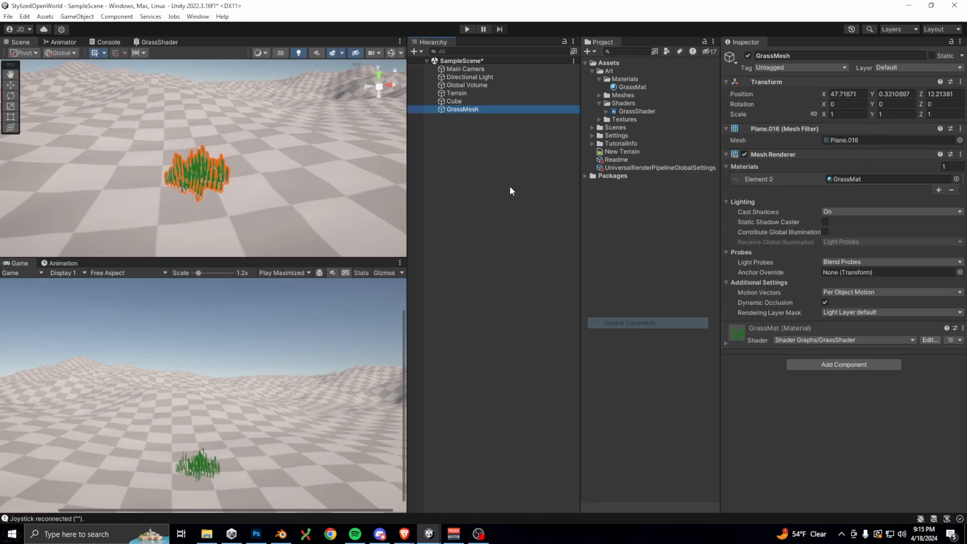
Create a Prefabs folder in Assets and save the GrassMesh scene object there as a prefab
right_click(605, 70)
mouse_move(625, 73)
left_click(806, 29)
type("Prefabs")
key("Return")
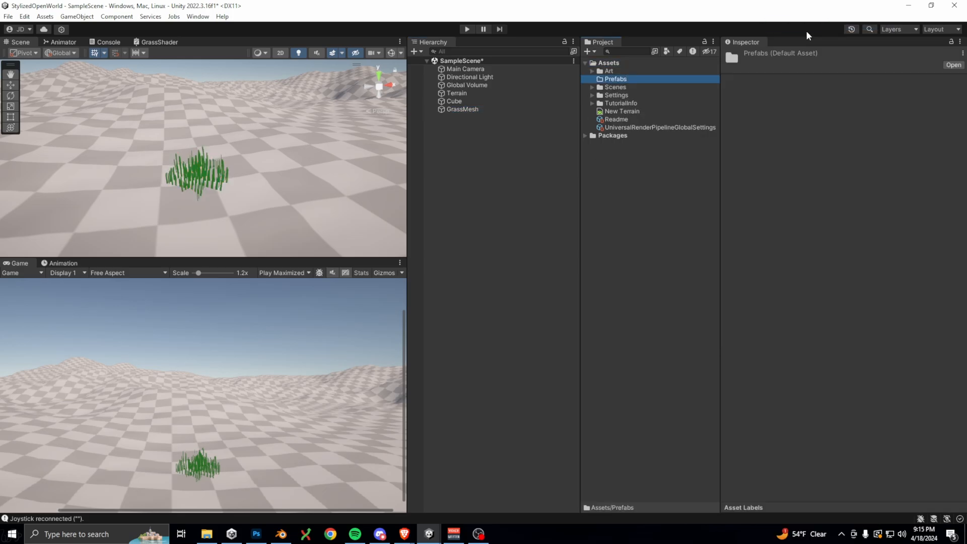
left_click_drag(459, 110, 619, 83)
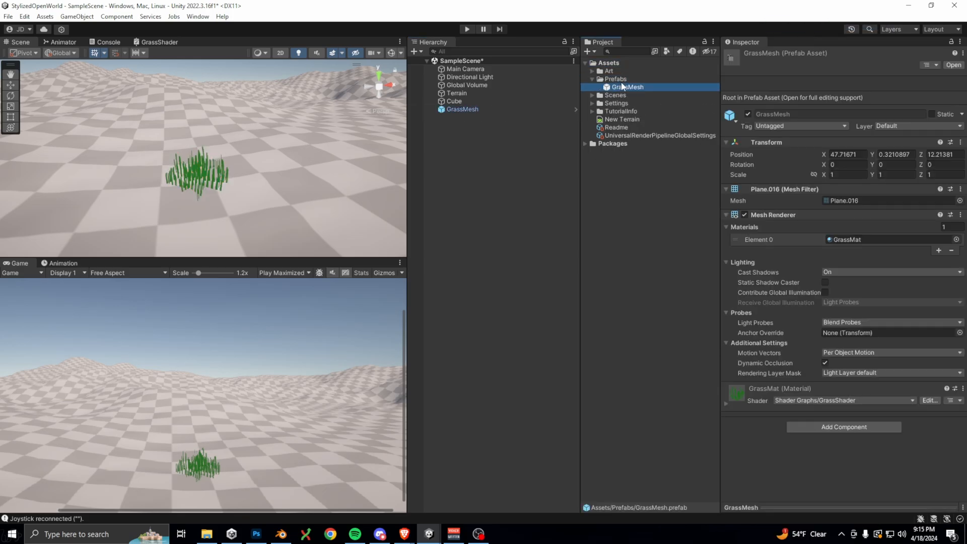
Add the GrassMesh prefab as a terrain detail mesh with default settings and paint it across the terrain
left_click(456, 93)
left_click(911, 224)
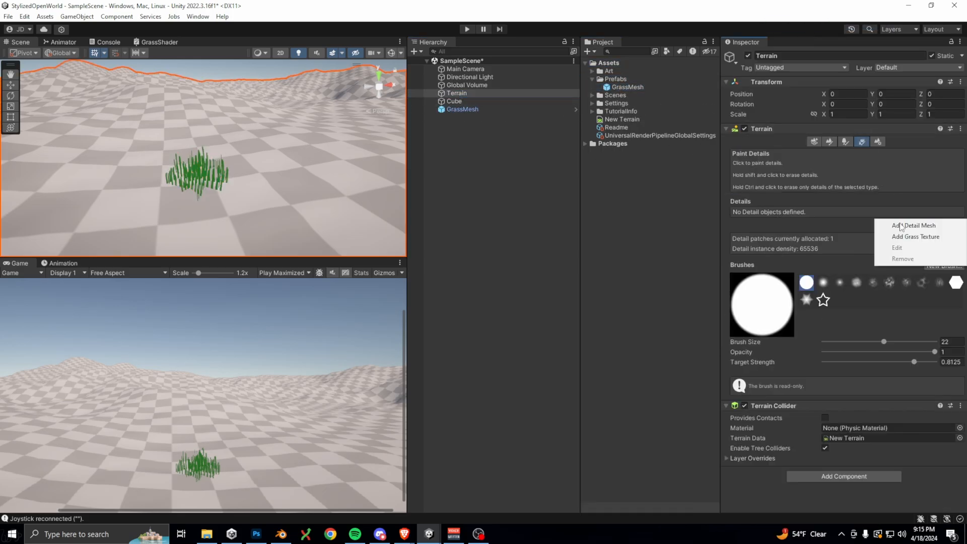
left_click(901, 232)
left_click_drag(627, 87, 400, 177)
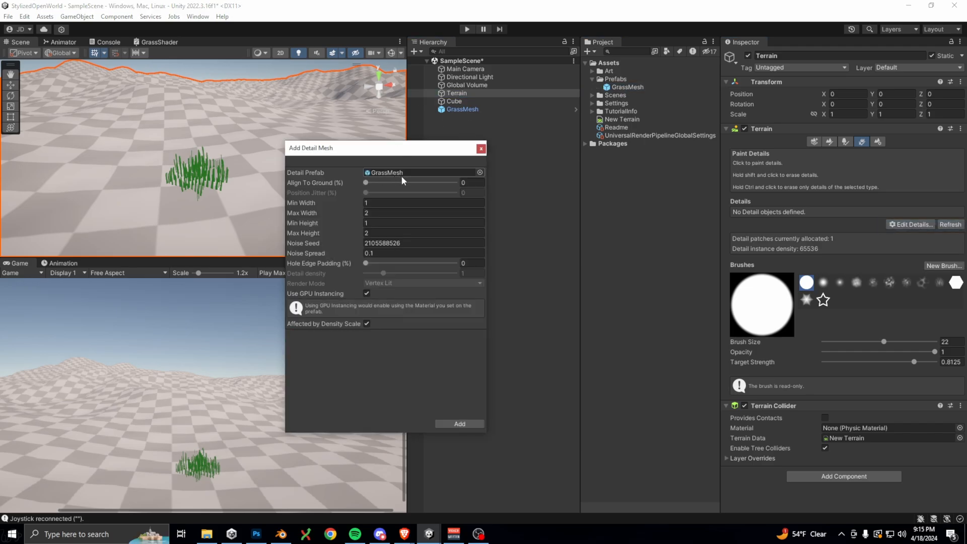
left_click(459, 423)
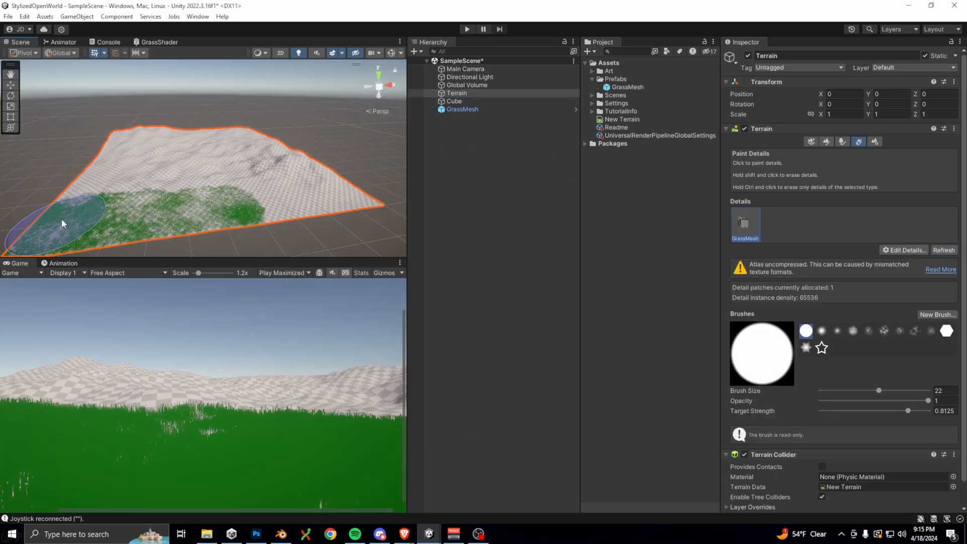
mouse_move(61, 218)
left_mouse_down()
mouse_move(123, 128)
mouse_move(150, 161)
mouse_move(160, 126)
mouse_move(259, 129)
mouse_move(255, 178)
mouse_move(284, 170)
mouse_move(121, 133)
mouse_move(253, 130)
left_mouse_up()
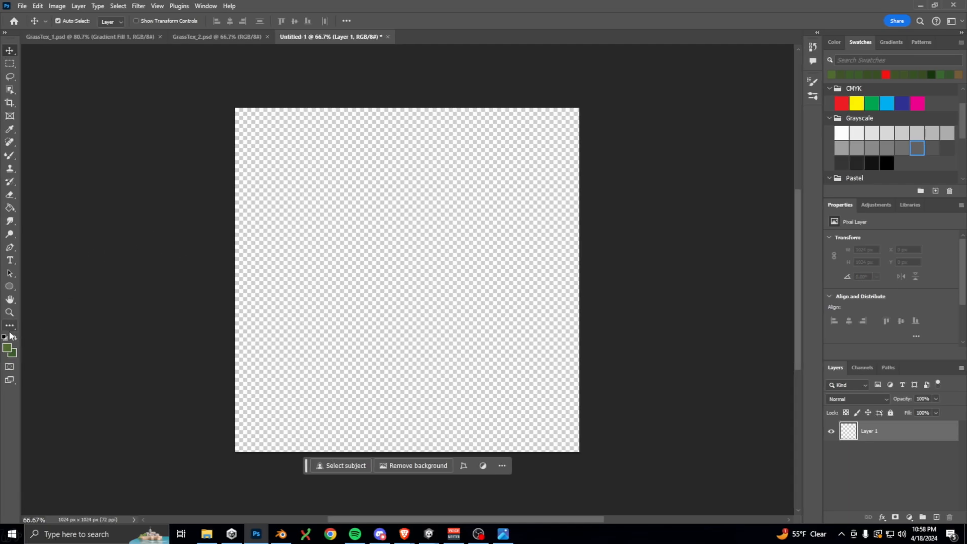
Check the green foreground and background color values of the blank Photoshop document
left_click(7, 346)
double_click(702, 496)
left_click(756, 332)
left_click(14, 353)
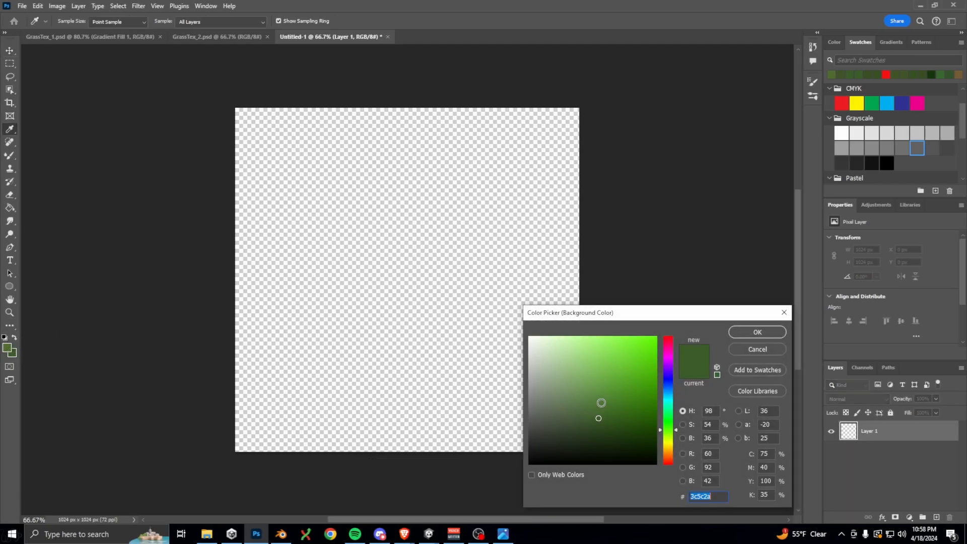
left_click(756, 351)
key("v")
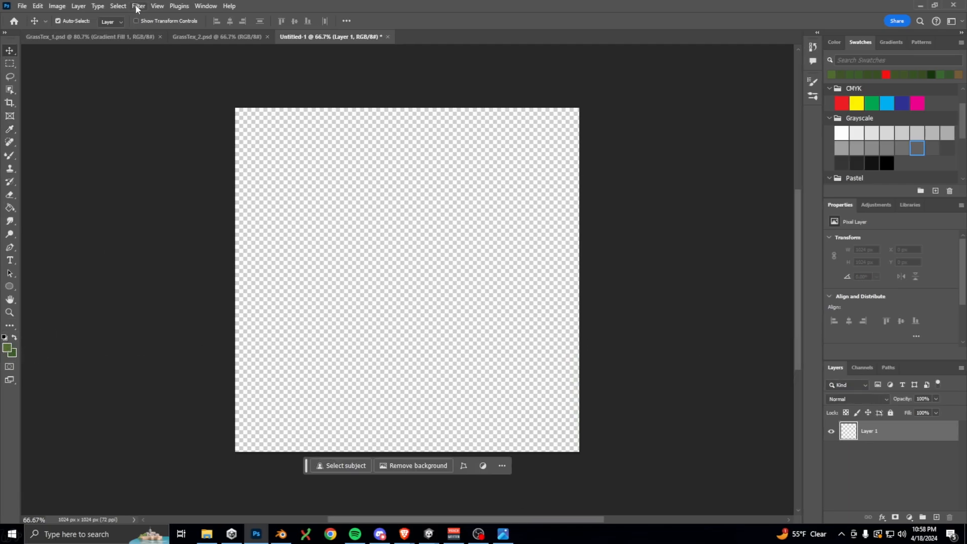
Render Clouds onto Layer 1 and add a Brightness/Contrast adjustment layer with contrast 100
left_click(137, 7)
mouse_move(163, 220)
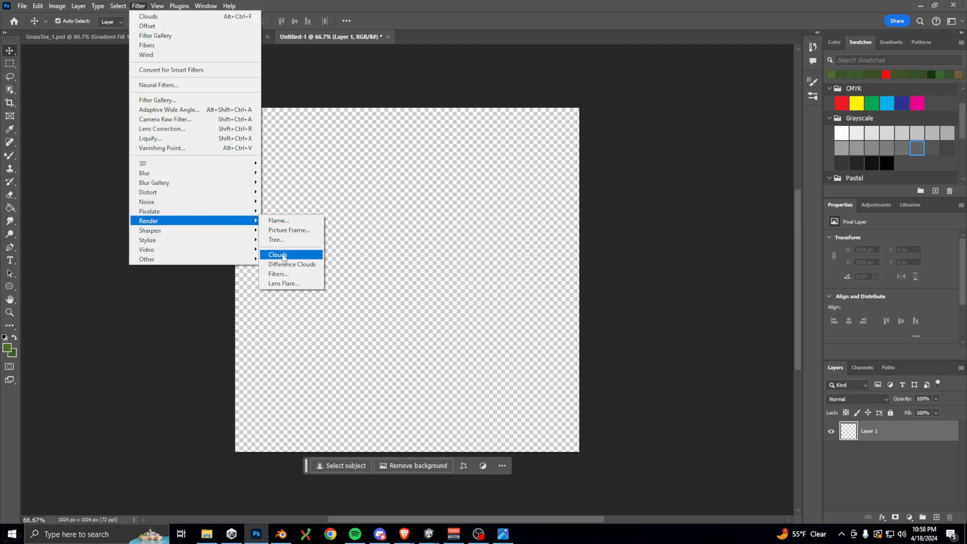
left_click(282, 255)
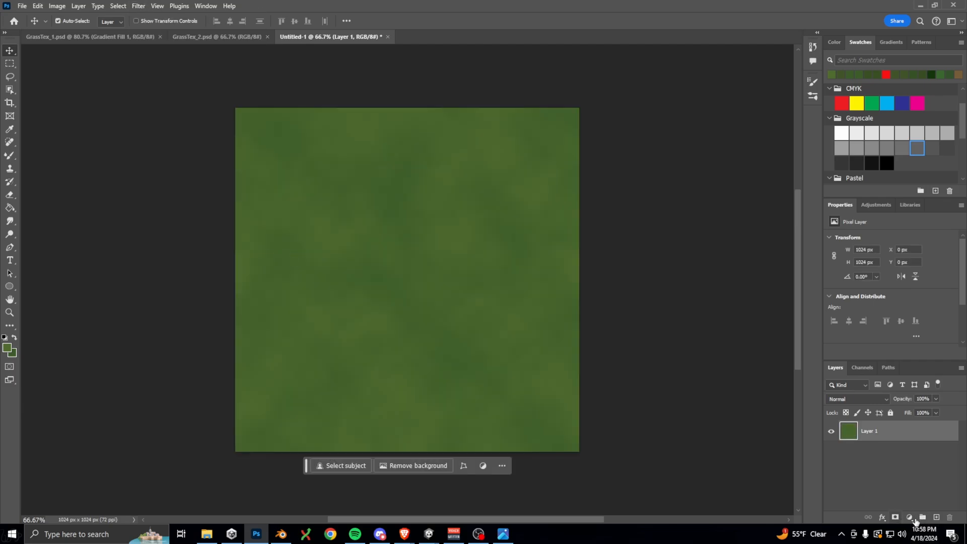
left_click(909, 517)
left_click(919, 372)
left_click_drag(892, 288, 958, 291)
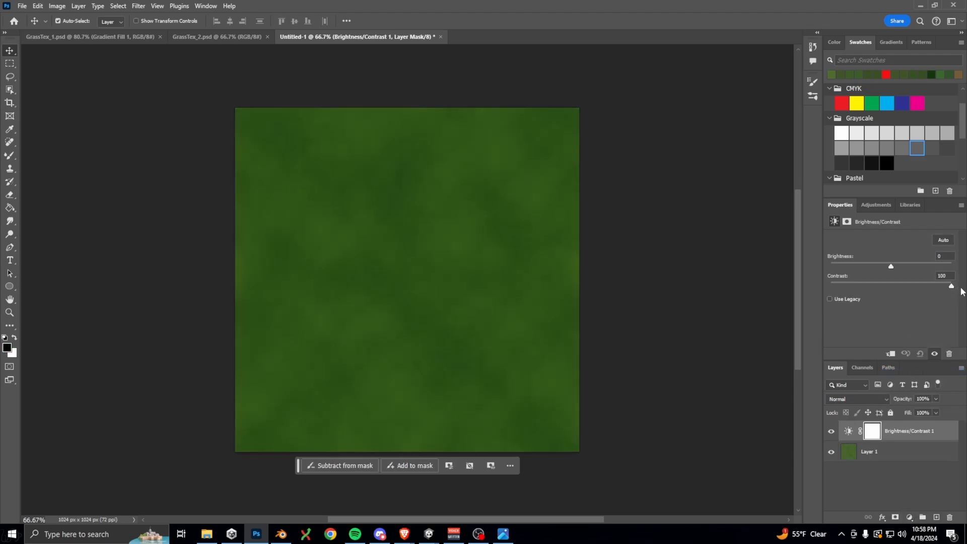
Save the green cloud texture as GroundGrass.psd in the project's Textures folder, accepting the save prompts
left_click(167, 109)
key("ctrl+s")
left_click(245, 78)
left_click(648, 459)
left_click(502, 267)
left_click(599, 151)
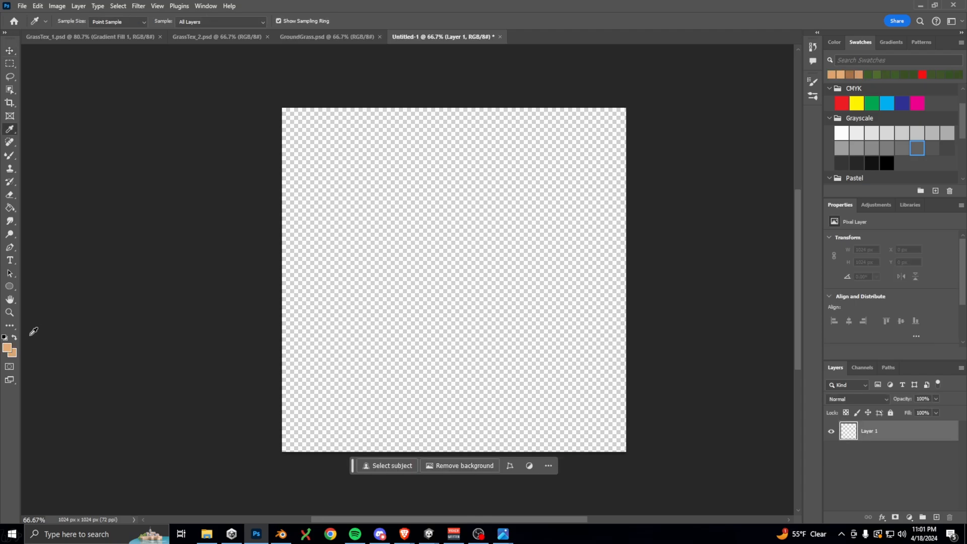
Set the new document's background color to a tan shade and render Clouds onto Layer 1
left_click(7, 347)
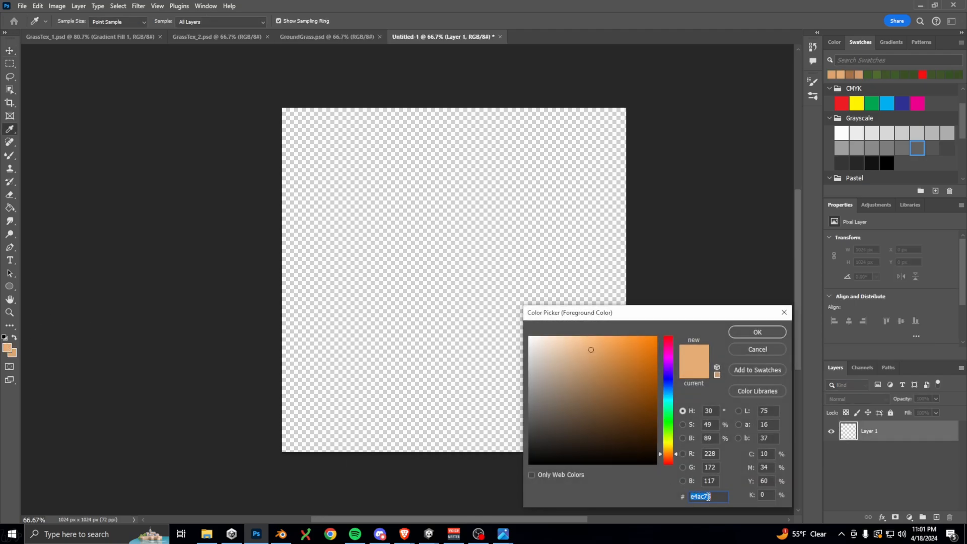
left_click(755, 349)
left_click(11, 353)
left_click_drag(604, 371, 597, 363)
left_click(757, 332)
left_click(138, 6)
left_click(151, 17)
Add a Brightness/Contrast adjustment layer with maximum contrast and slightly lowered brightness, plus a Vibrance adjustment layer
left_click(909, 517)
left_click(898, 371)
left_click_drag(891, 286, 951, 285)
mouse_move(891, 265)
left_mouse_down()
mouse_move(876, 266)
mouse_move(892, 248)
mouse_move(887, 271)
left_mouse_up()
left_click(909, 517)
left_click(898, 413)
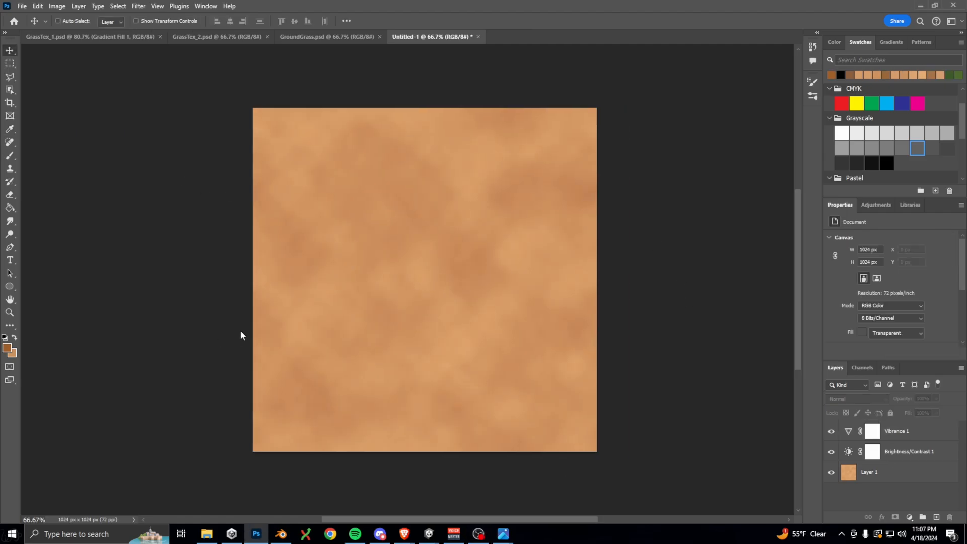
Save the tan cloud texture as GroundDirt in Photoshop format in the project's Textures folder
key("ctrl+s")
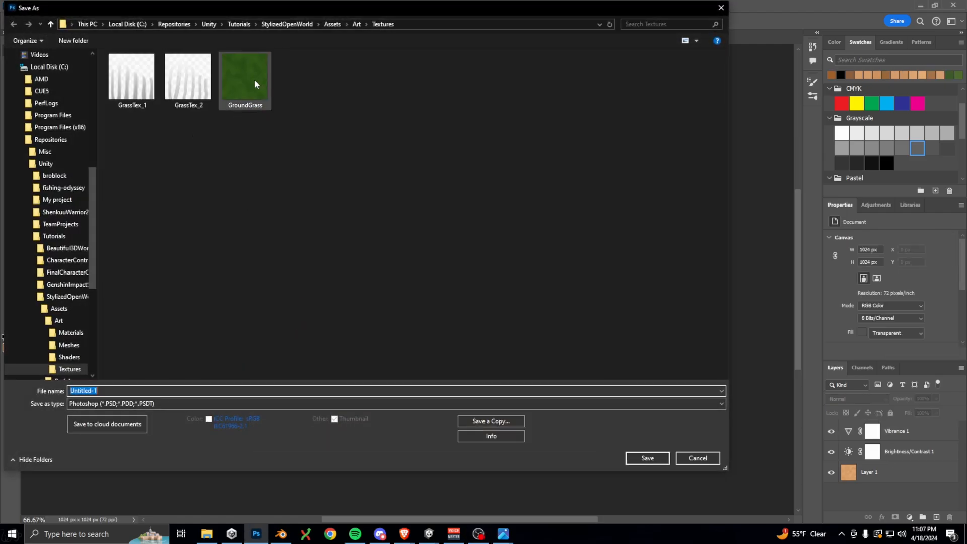
type("GroundDirt")
key("Return")
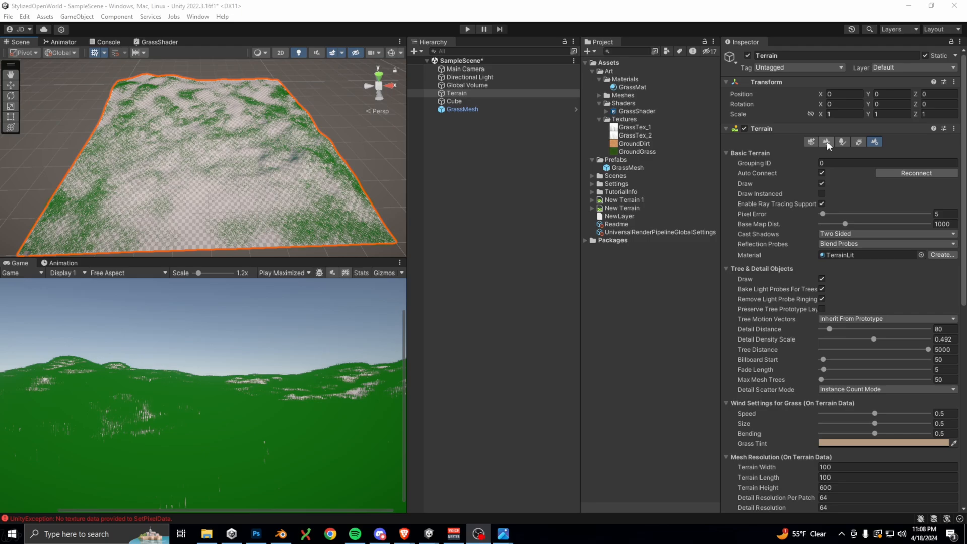
Switch to Unity and create a terrain layer on the Terrain from the GroundGrass texture
left_click(826, 142)
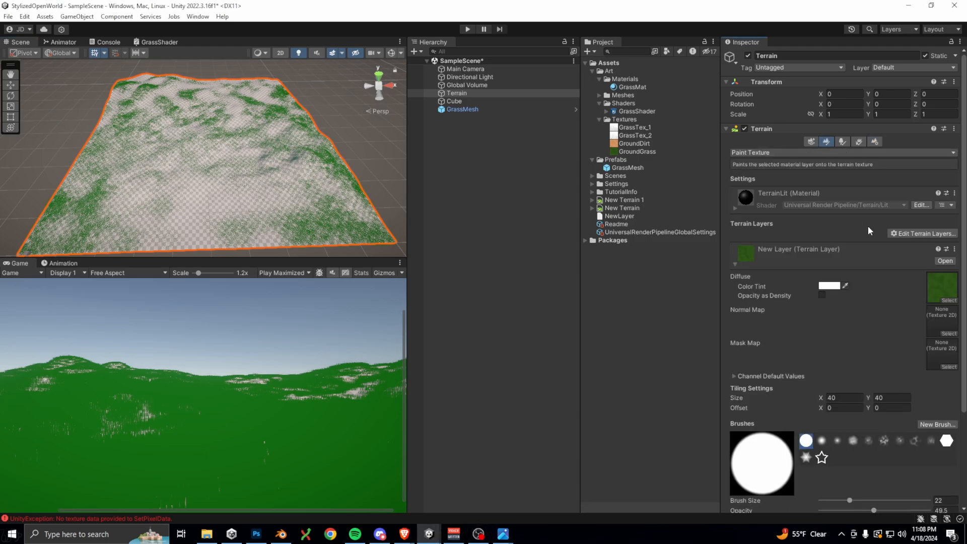
left_click(917, 233)
left_click(913, 272)
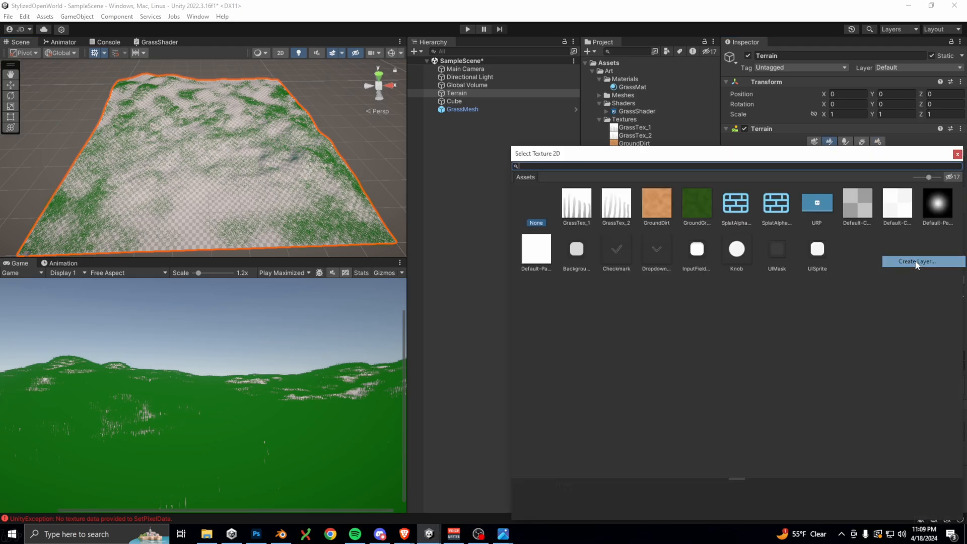
double_click(696, 209)
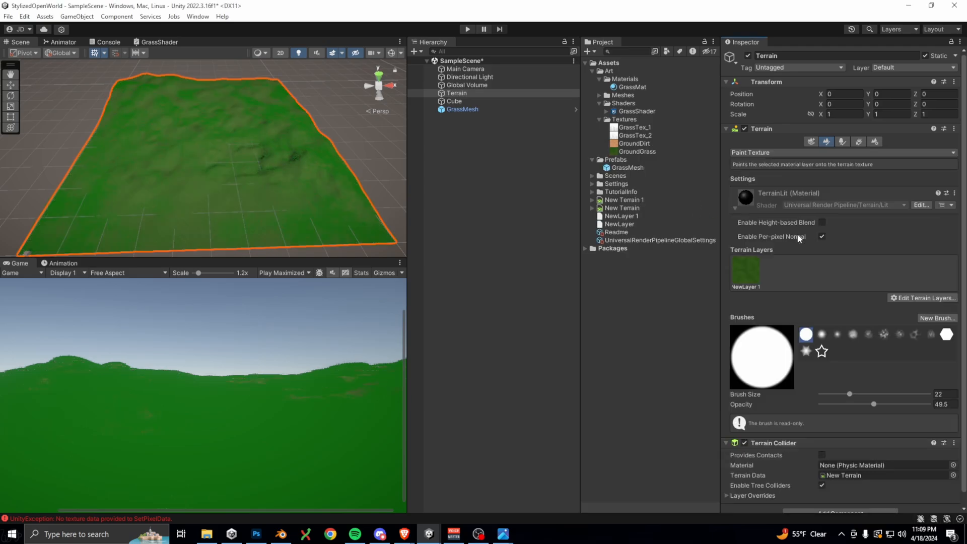
Set the terrain's Detail Distance to 0 to hide the painted grass
left_click(863, 142)
left_click(875, 141)
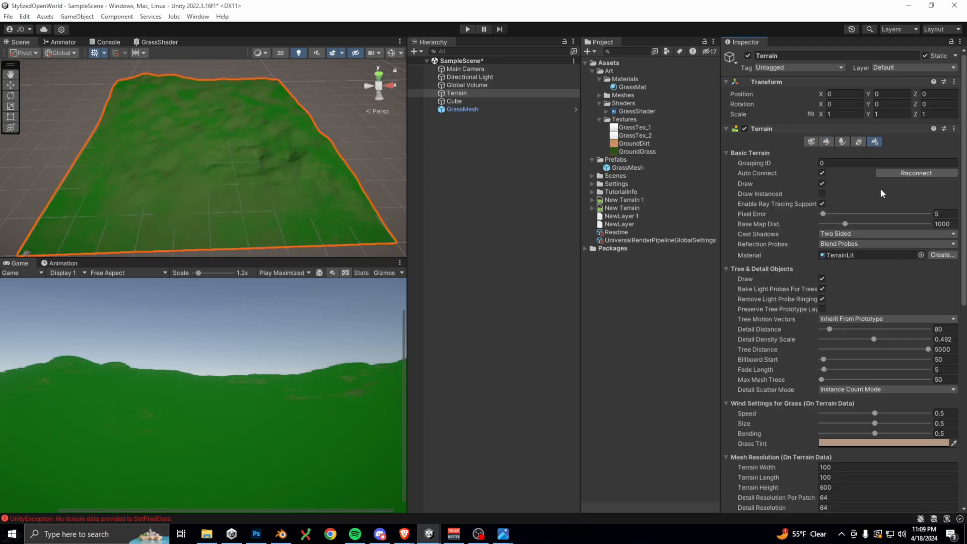
left_click_drag(829, 330, 755, 326)
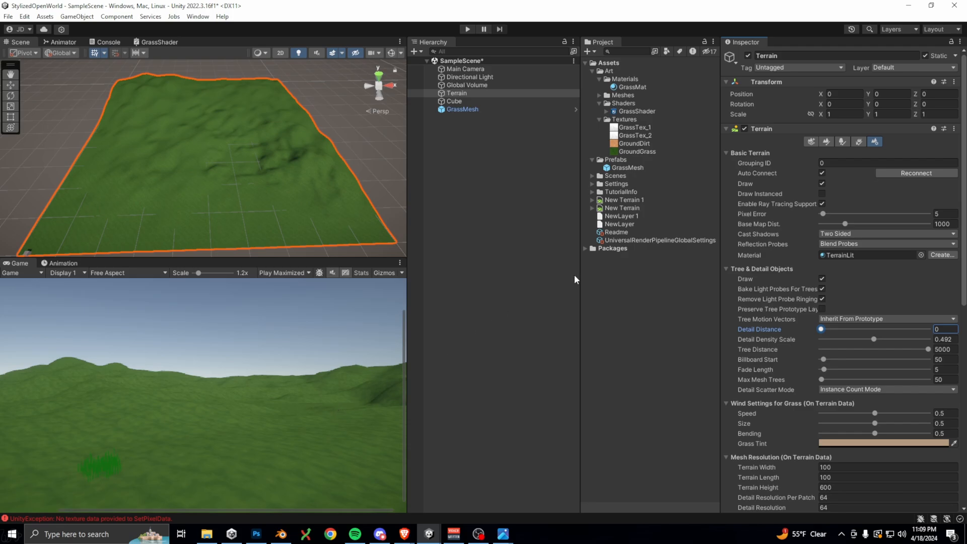
Set the grass terrain layer's tiling size to X 25 and Y 21 and preview the scene in Play mode
left_click(811, 141)
left_click(826, 142)
left_click(746, 272)
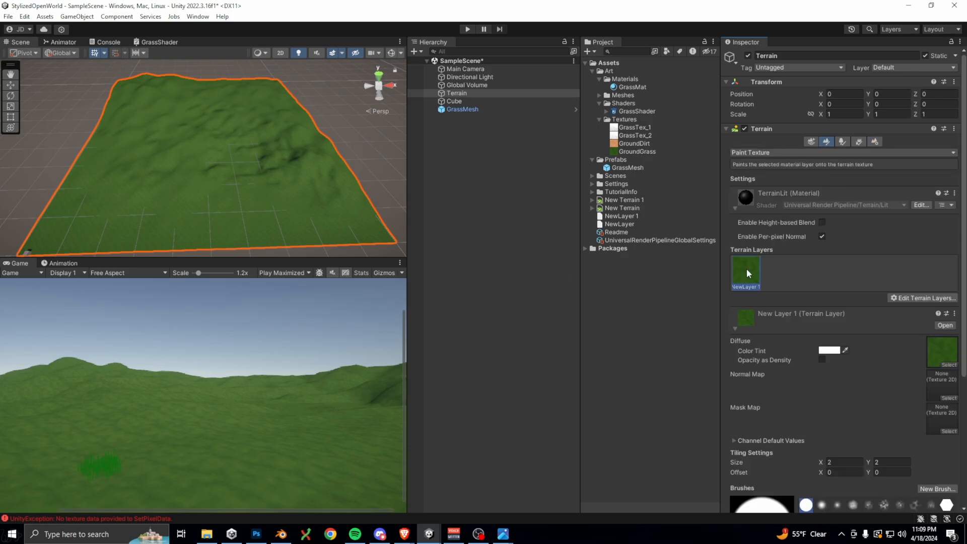
scroll(826, 303, "down", 3)
left_click(844, 380)
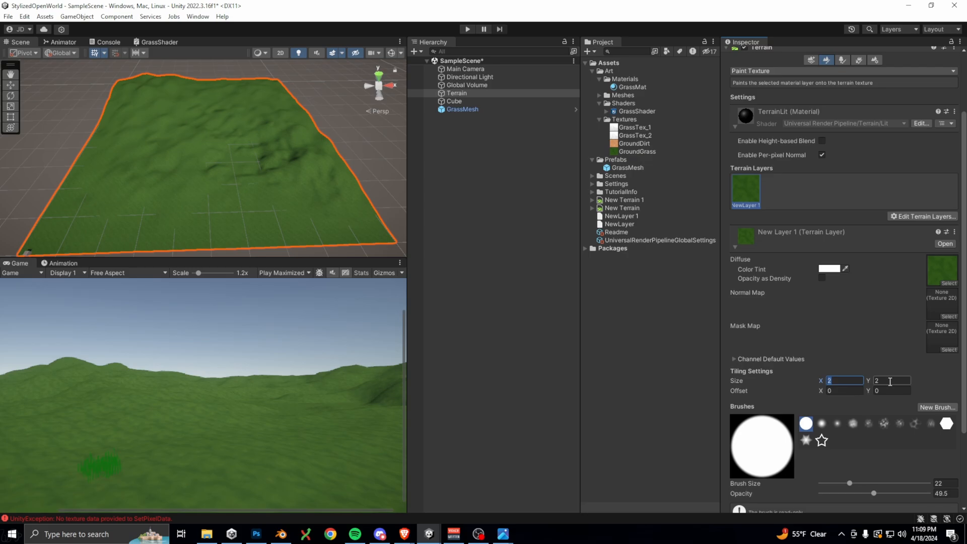
type("25")
left_click(890, 381)
type("21")
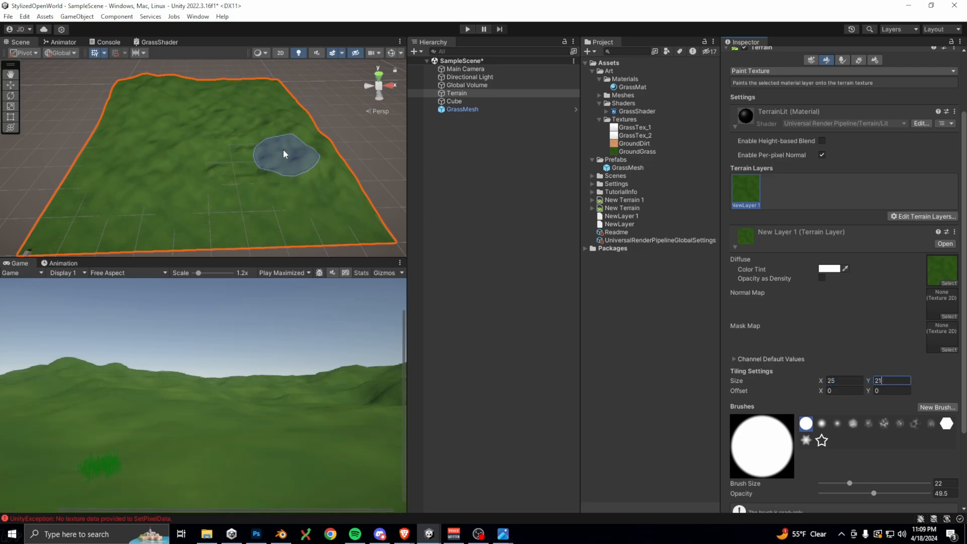
left_click(467, 29)
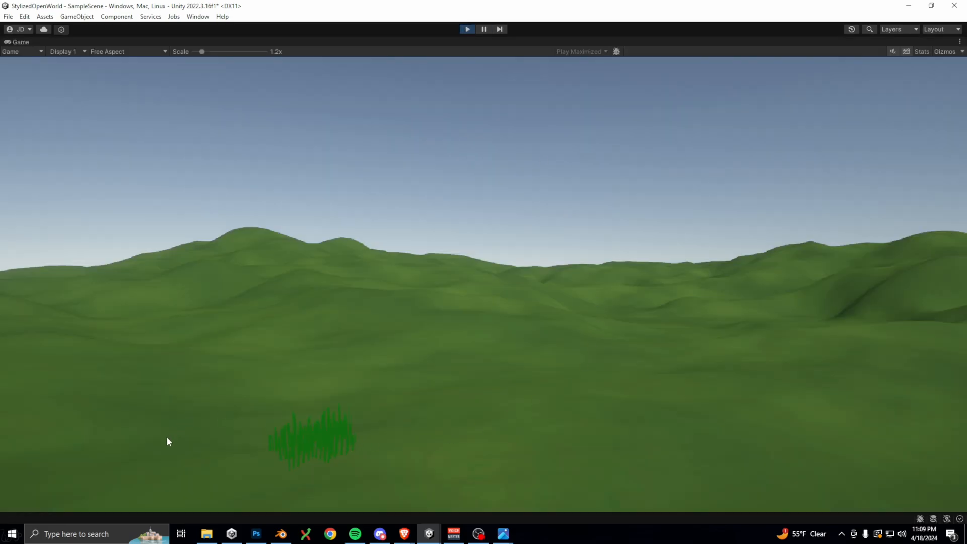
left_click(467, 29)
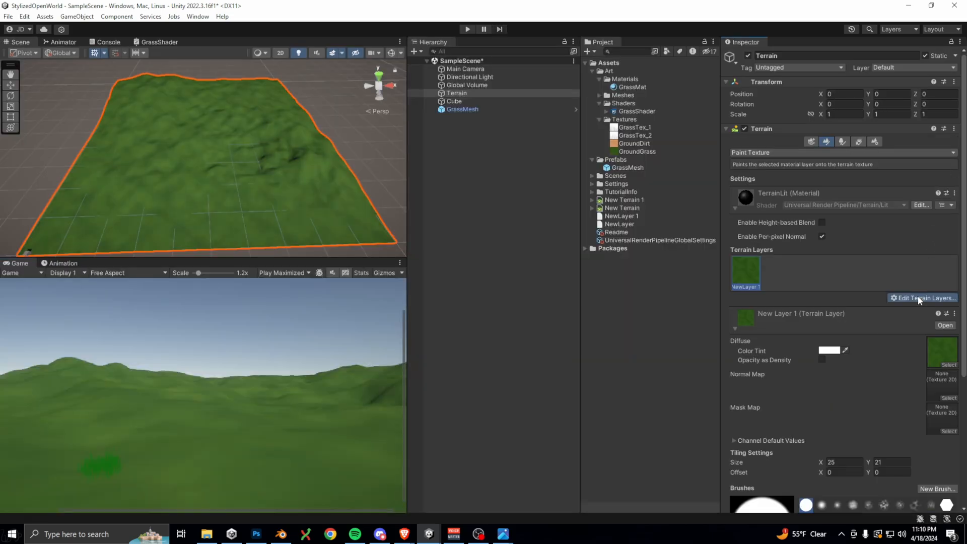
Create a second terrain layer on the Terrain from the GroundDirt texture
left_click(918, 298)
left_click(921, 307)
left_click(660, 207)
double_click(660, 207)
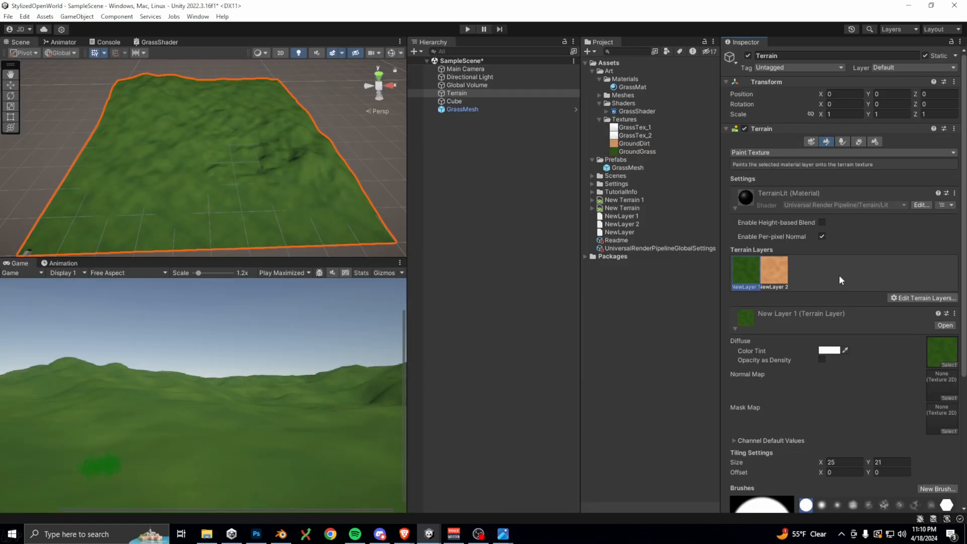
Set the dirt terrain layer's tiling size to X 21 and Y 25
left_click(774, 271)
scroll(830, 353, "down", 3)
left_click(849, 353)
type("21")
key("Tab")
type("25")
key("Tab")
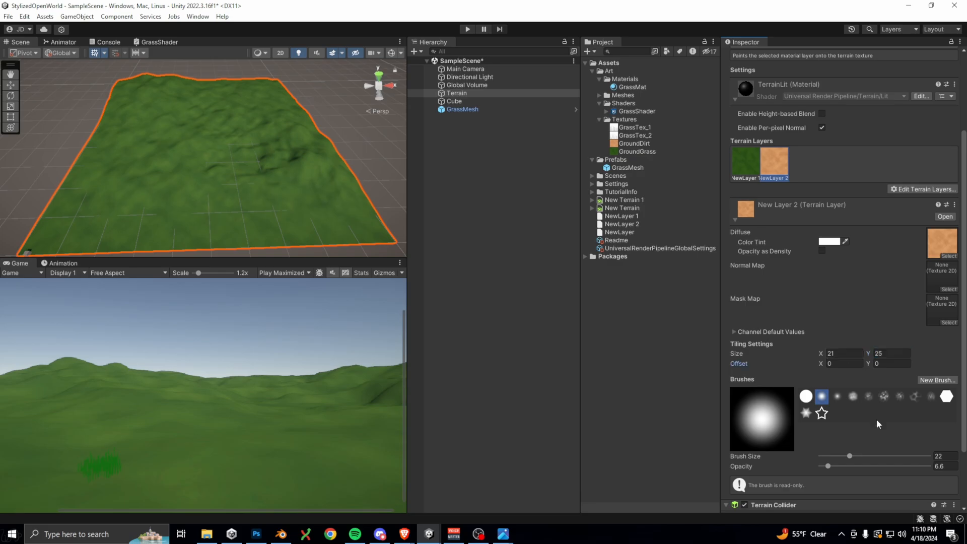
Raise the brush opacity, paint a small dirt patch on the front half of the terrain, and set Detail Distance to 155
left_click_drag(827, 465, 839, 455)
mouse_move(224, 187)
left_mouse_down()
mouse_move(183, 184)
mouse_move(215, 192)
mouse_move(189, 192)
left_mouse_up()
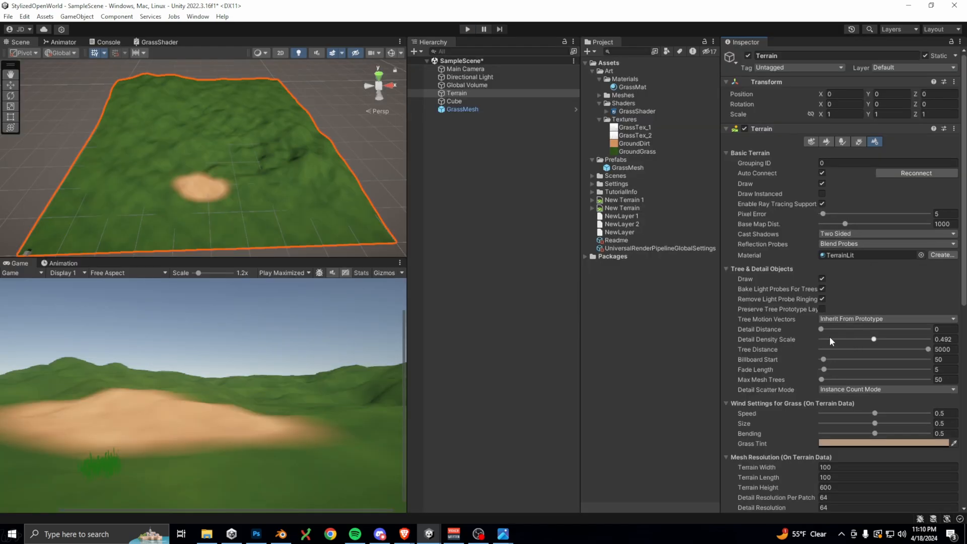
left_click_drag(826, 329, 838, 330)
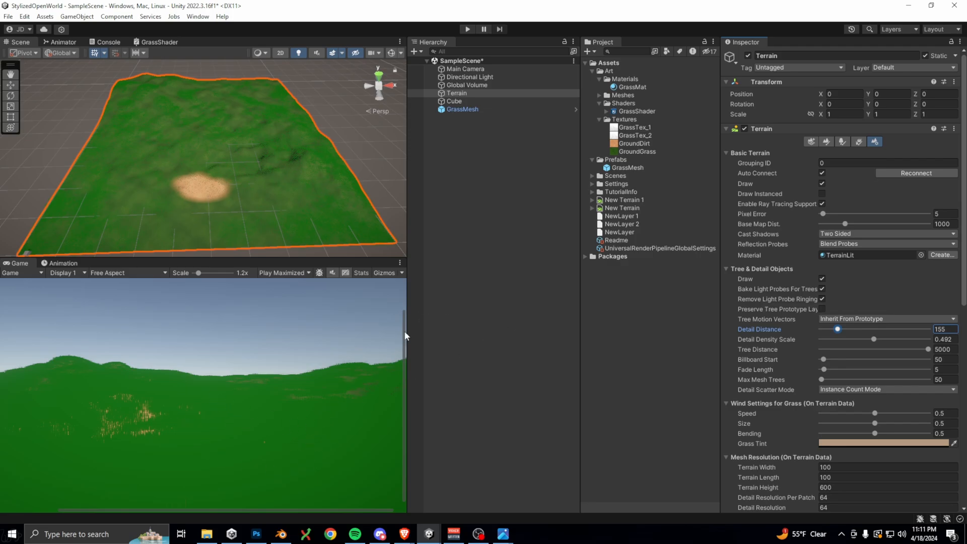
left_click(634, 87)
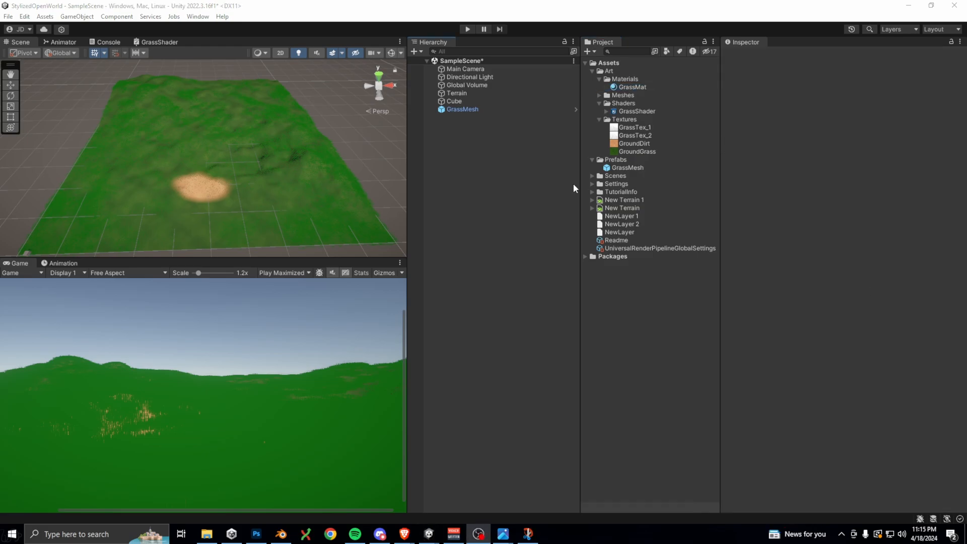
Create a new camera named TerrainCamera and set its position to 0, 0, 0
right_click(454, 122)
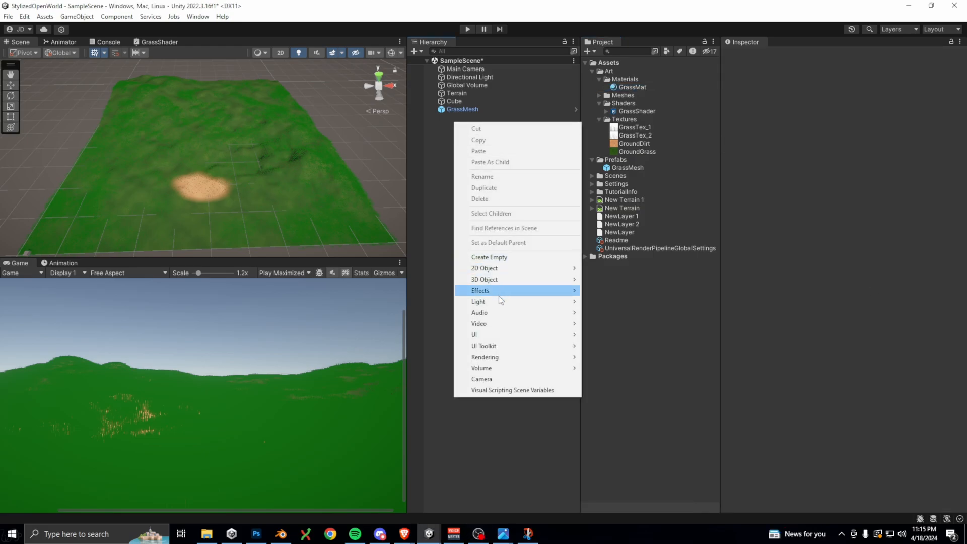
left_click(498, 379)
type("TerrainCamera")
key("Return")
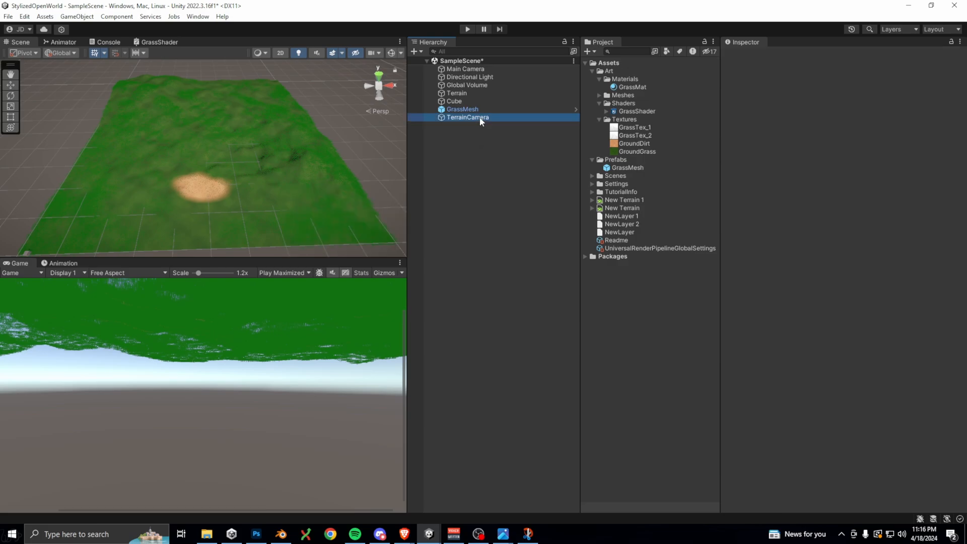
left_click(846, 94)
type("0")
key("Tab")
type("0")
key("Tab")
type("0")
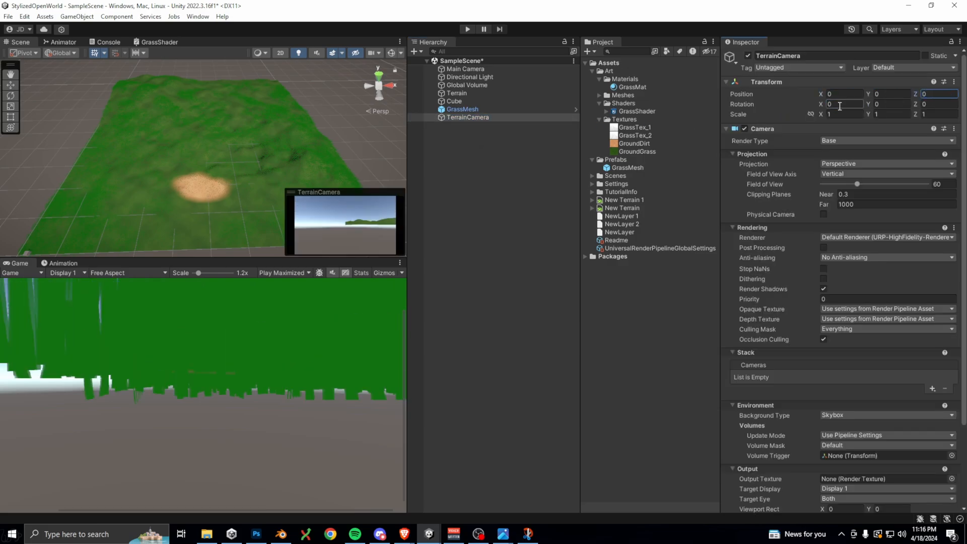
Point TerrainCamera straight down with an X rotation of 90 and set its Y position to 250
left_click(839, 106)
type("90")
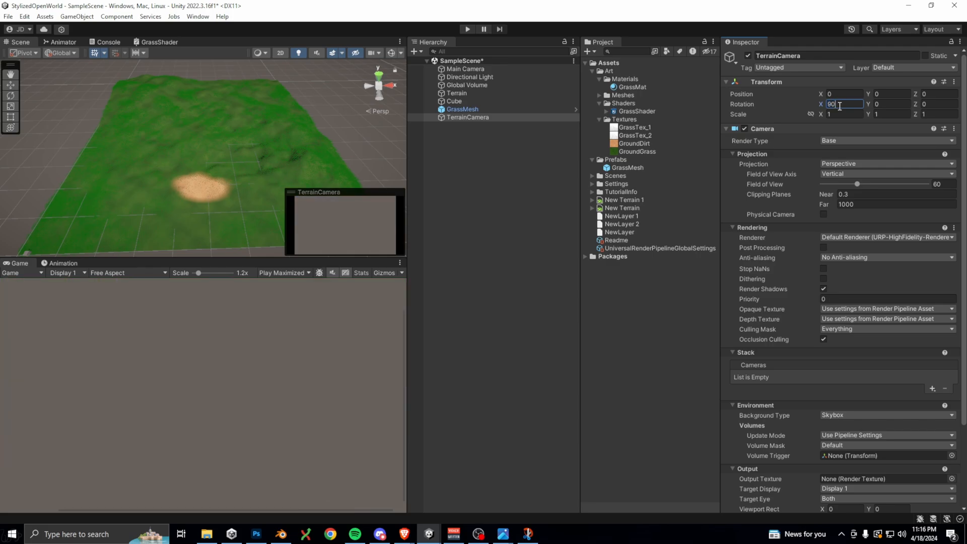
left_click(884, 94)
type("20")
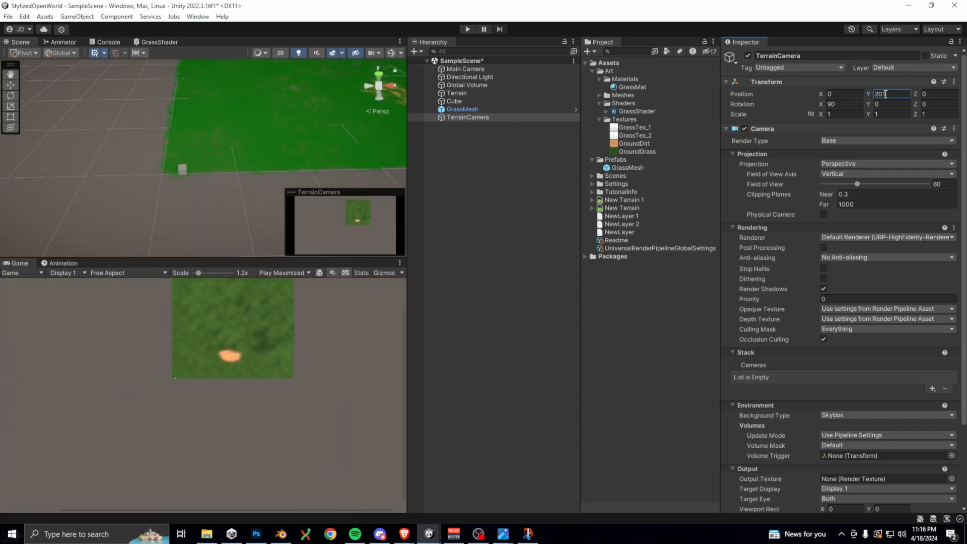
type("1")
key("BackSpace")
key("BackSpace")
type("50")
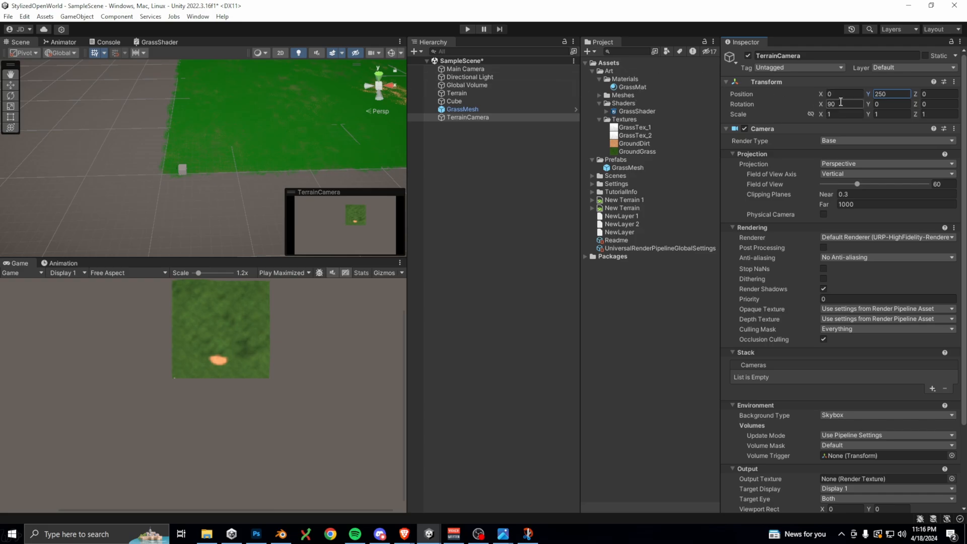
Switch TerrainCamera's projection to Orthographic with a size of 50
left_click(850, 166)
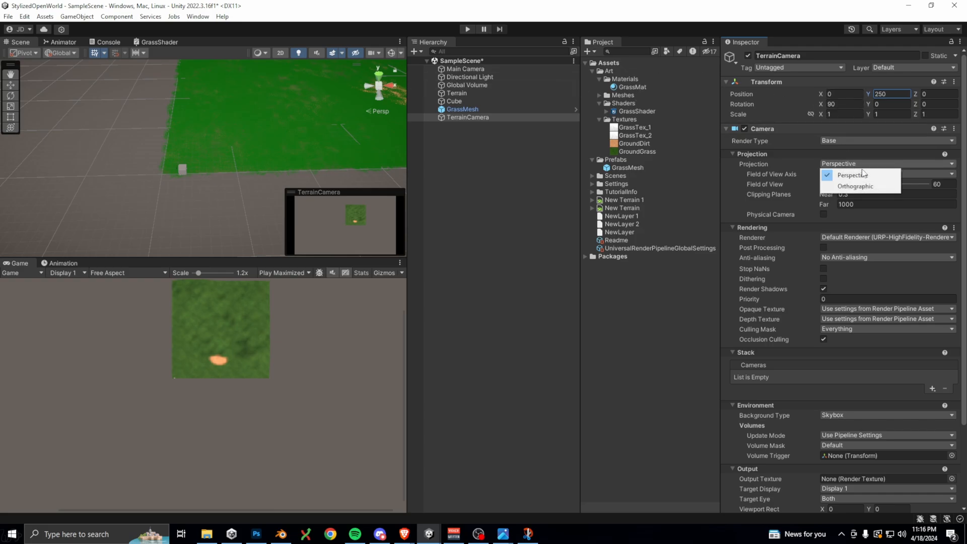
left_click(859, 186)
left_click(840, 174)
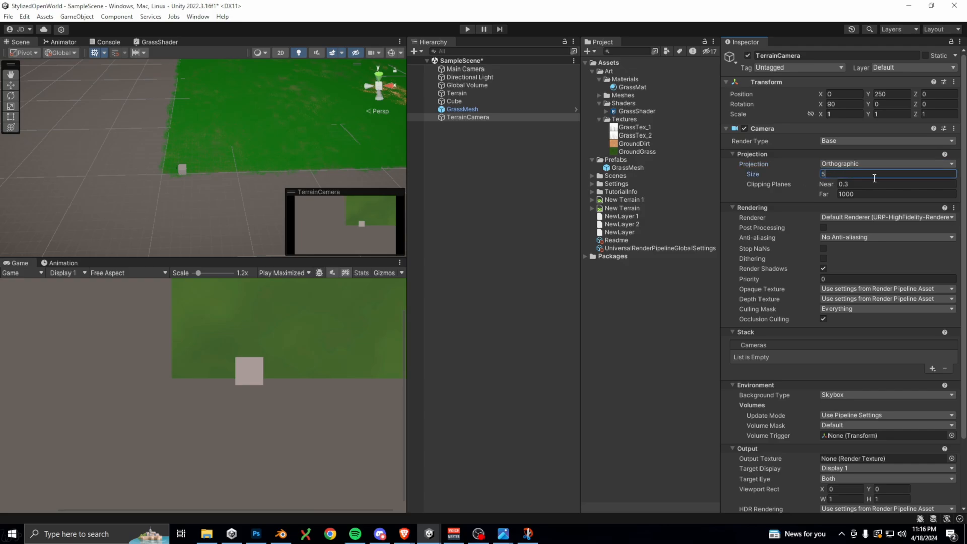
type("50")
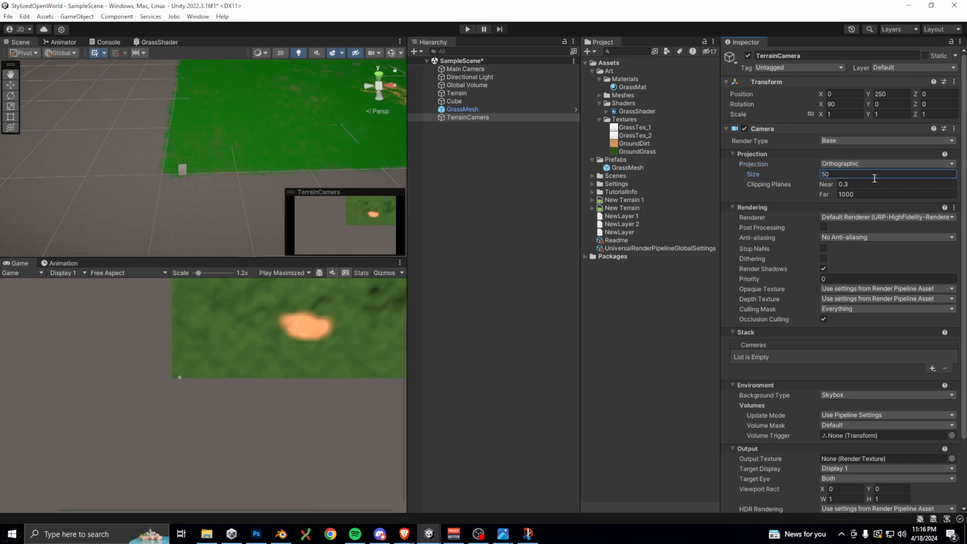
Center TerrainCamera over the terrain by setting its position to X 50, Y 200, Z 50
left_click(844, 94)
type("50")
key("Tab")
key("Tab")
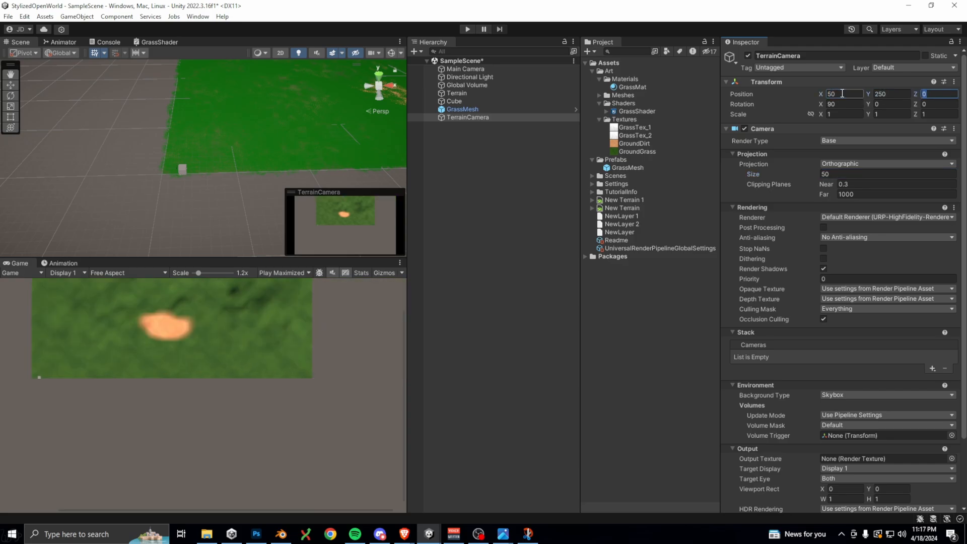
type("50")
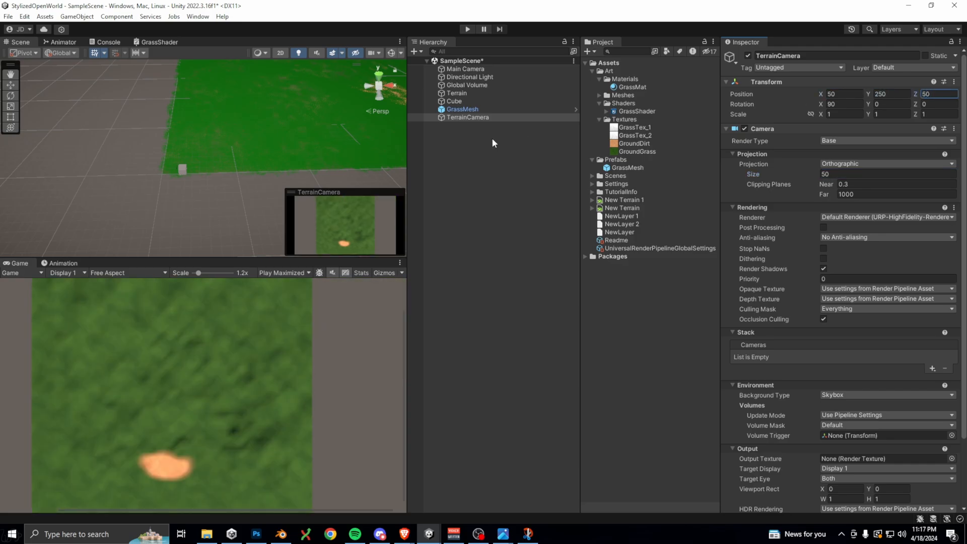
left_click(891, 95)
scroll(331, 161, "down", 2)
left_click(467, 117)
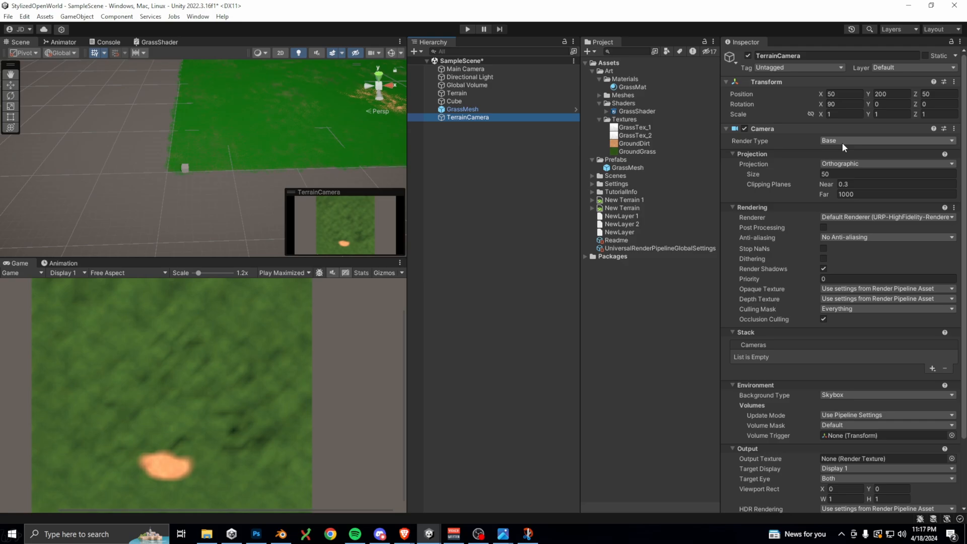
Add a new layer named Terrain as User Layer 6
left_click(509, 93)
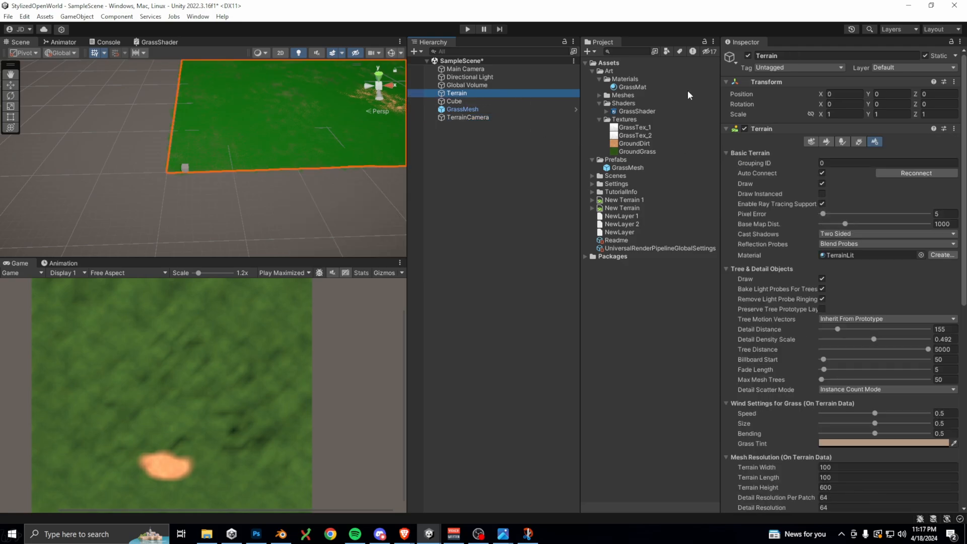
left_click(896, 69)
left_click(884, 138)
left_click(853, 175)
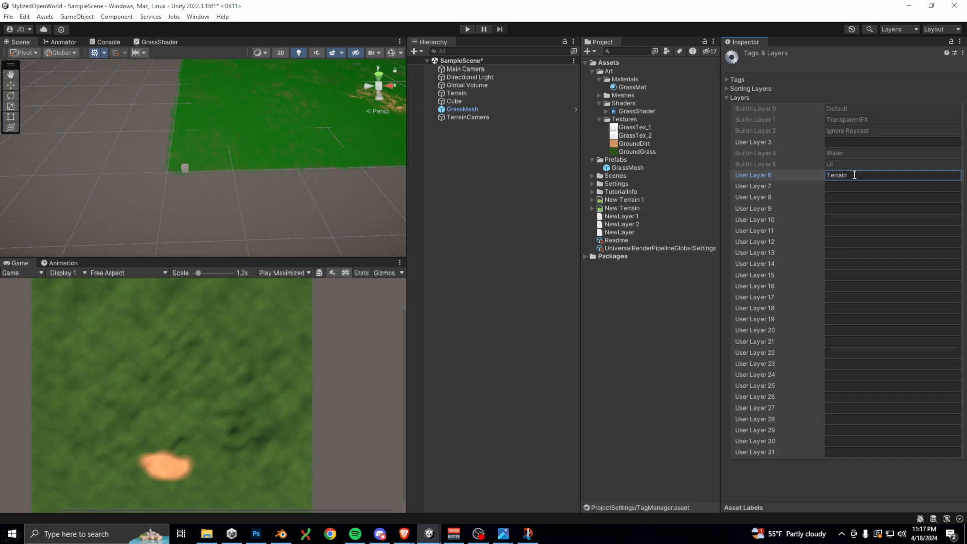
left_click(509, 125)
Assign the Terrain object to the Terrain layer
left_click(471, 93)
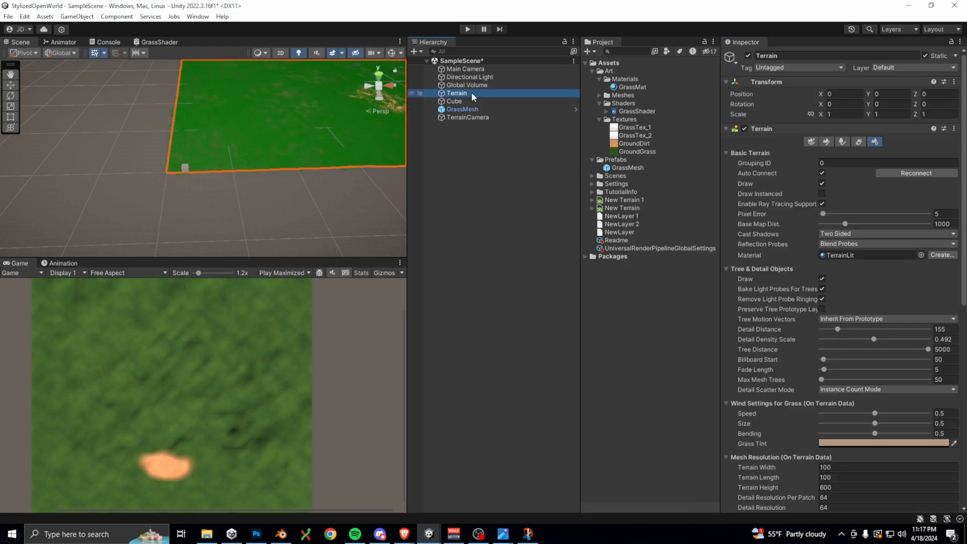
left_click(889, 68)
left_click(905, 138)
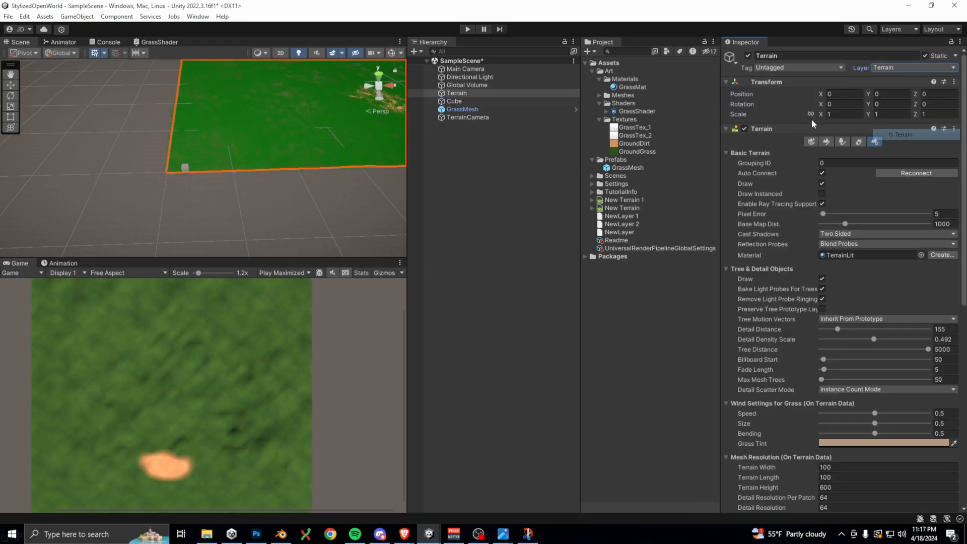
Restrict TerrainCamera's culling mask to only the Terrain layer
left_click(486, 117)
left_click(838, 309)
left_click(850, 389)
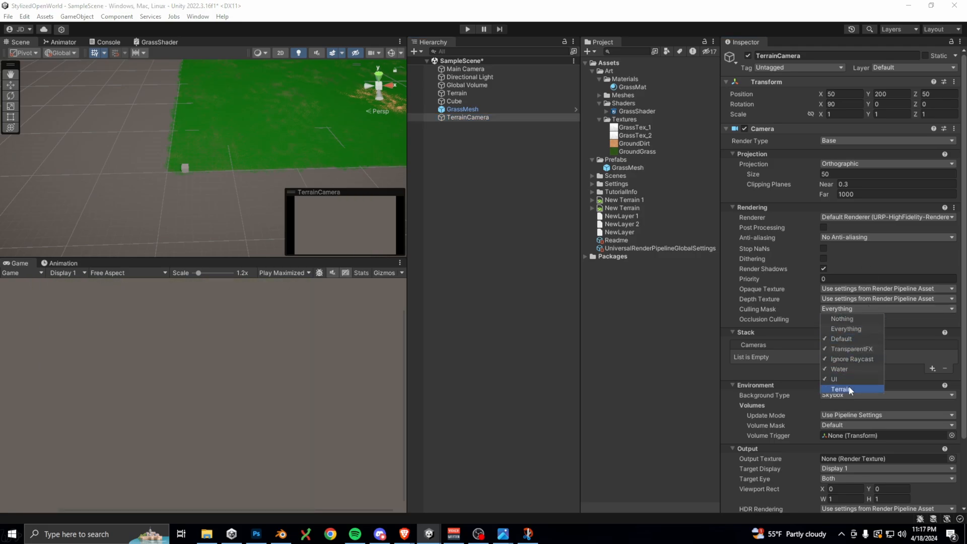
left_click(856, 319)
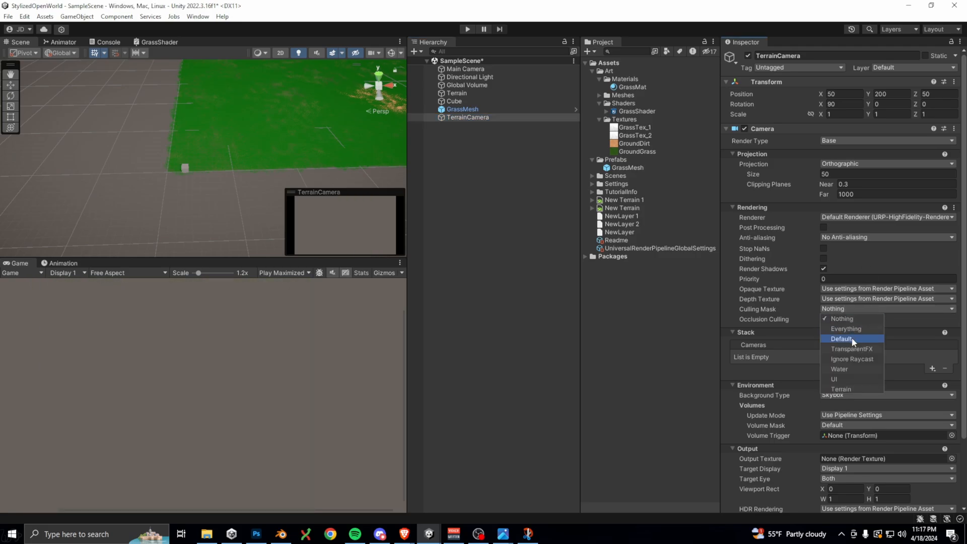
left_click(845, 388)
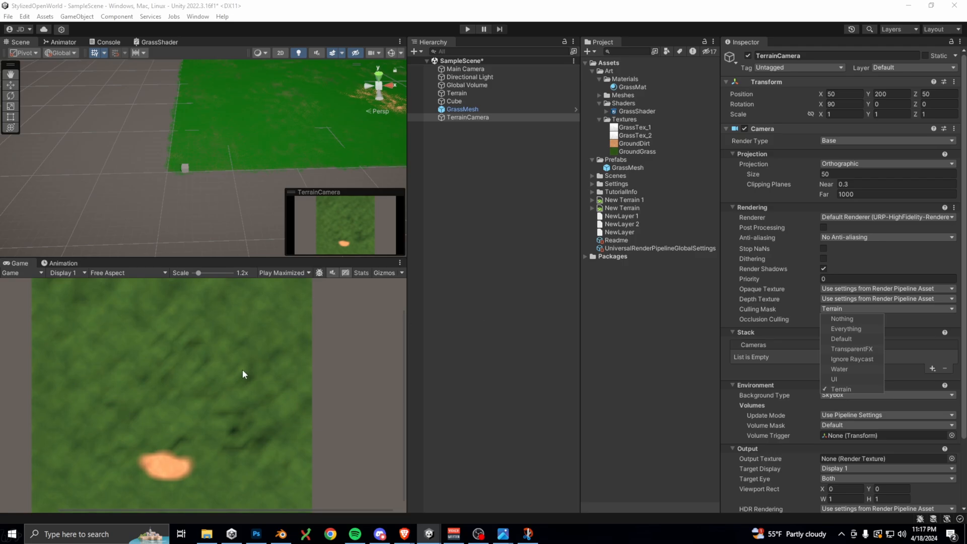
left_click(482, 291)
Create a render texture named TerrainTexture in the Textures folder
left_click(467, 116)
right_click(623, 120)
mouse_move(715, 127)
left_click(819, 327)
type("TerrainTexture")
key("Return")
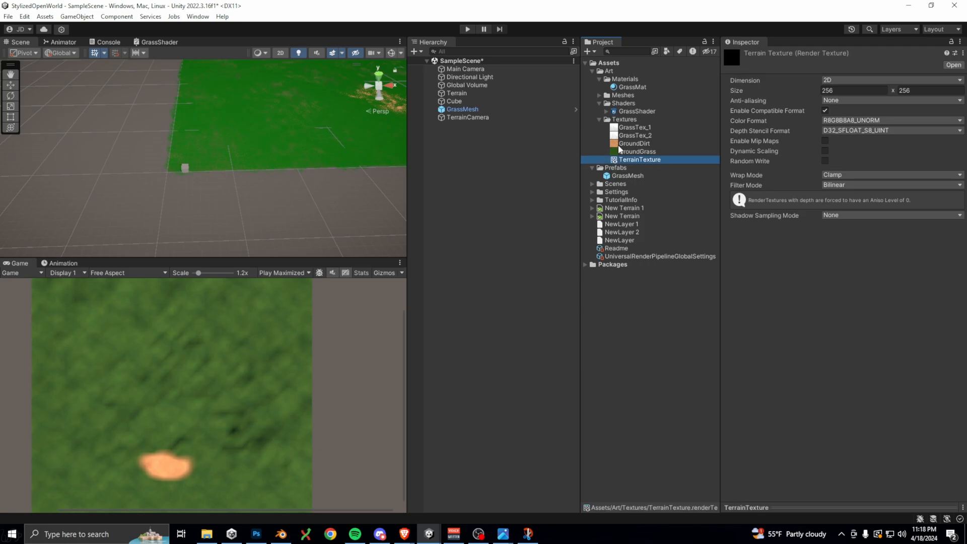
Assign TerrainTexture as the output texture of TerrainCamera
left_click(471, 118)
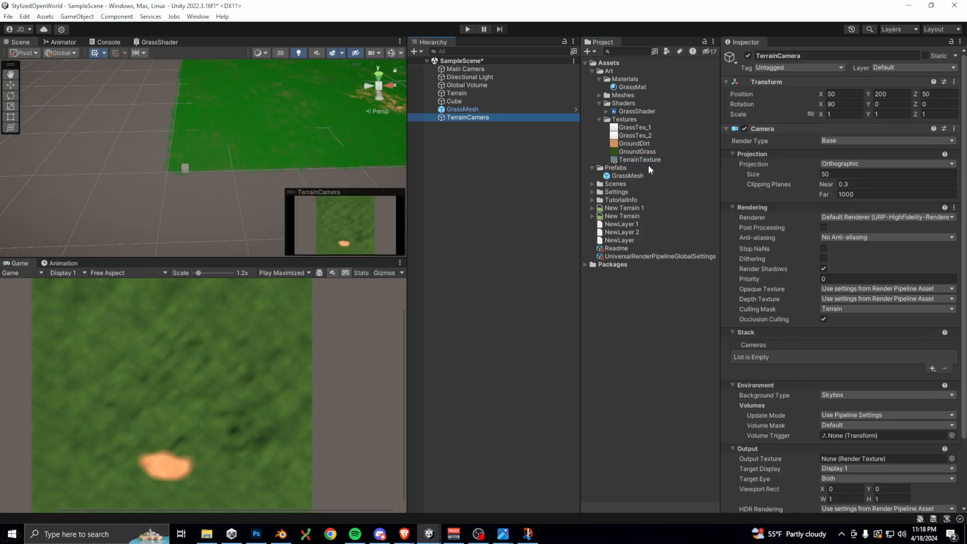
scroll(804, 283, "down", 2)
left_click_drag(640, 160, 861, 419)
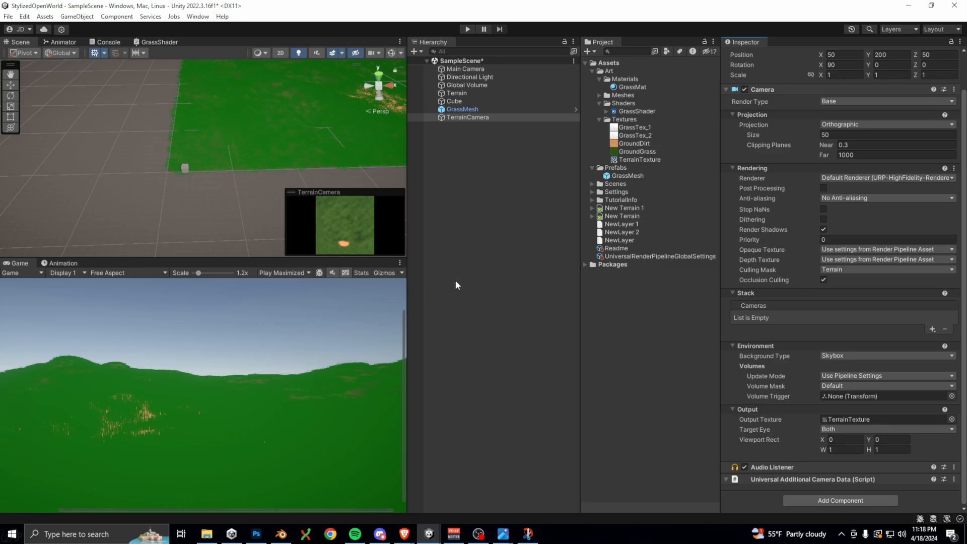
Set the TerrainTexture render texture's size to 1024 x 1024
left_click(653, 160)
left_click(852, 89)
type("1024")
key("Tab")
type("1024")
left_click(719, 66)
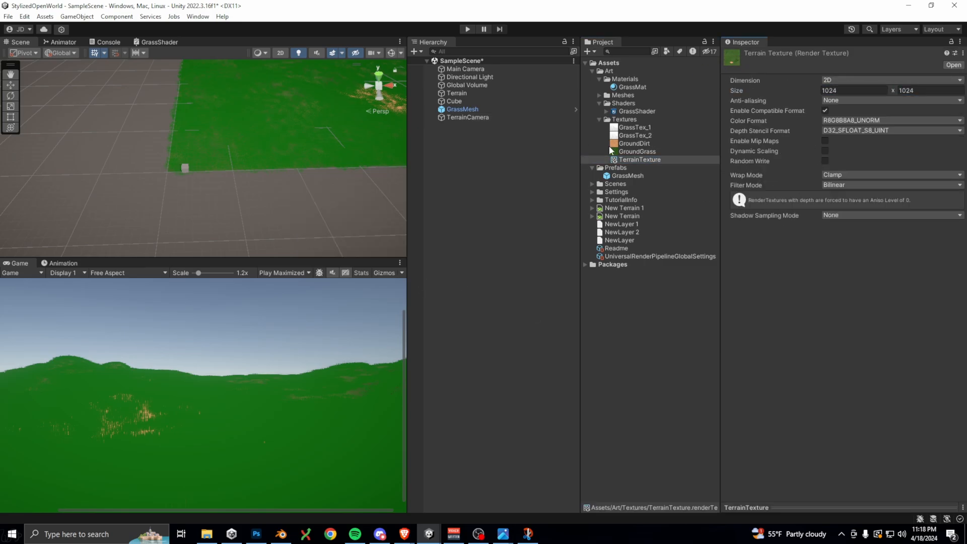
left_click(496, 150)
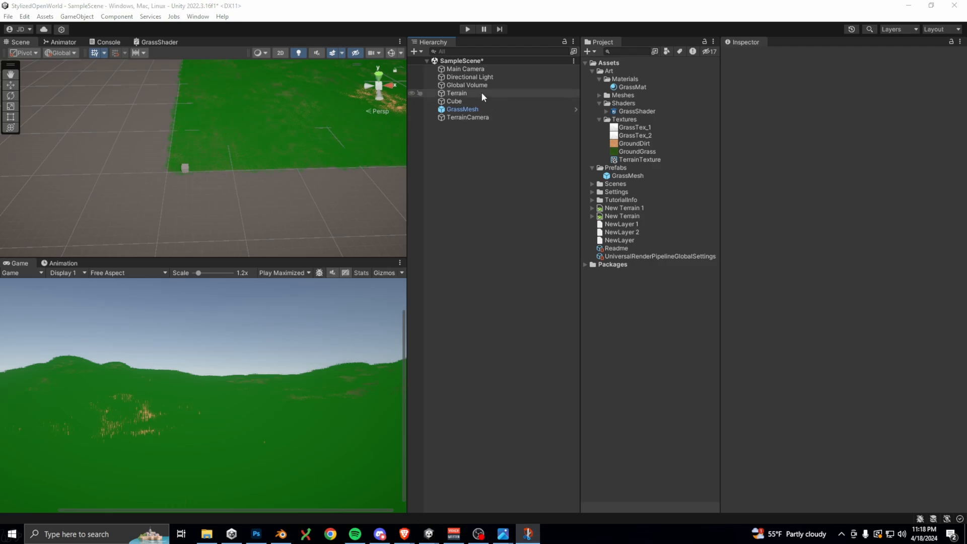
Open the GrassShader graph in a maximized view and add a Position node
double_click(638, 110)
key("shift+space")
right_click(205, 170)
left_click(221, 179)
type("pos")
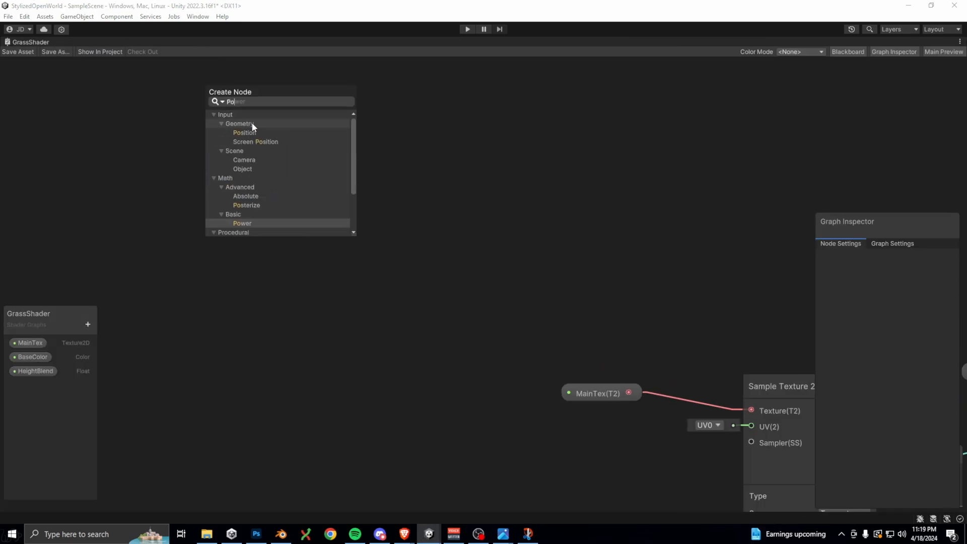
key("Return")
Feed the Position output into a Split node and connect its R and B channels to X and Y of a new Vector 2 node
left_click_drag(334, 218, 370, 222)
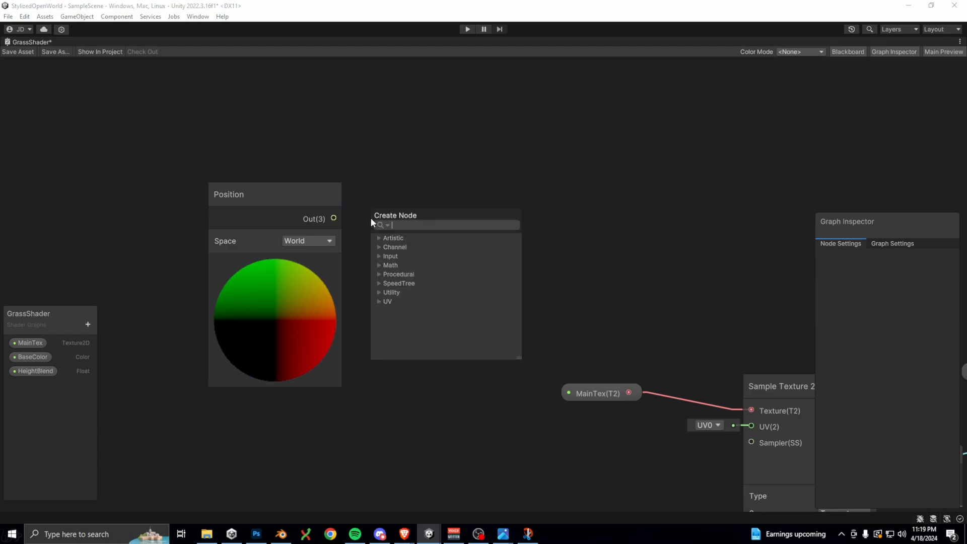
type("split")
key("Return")
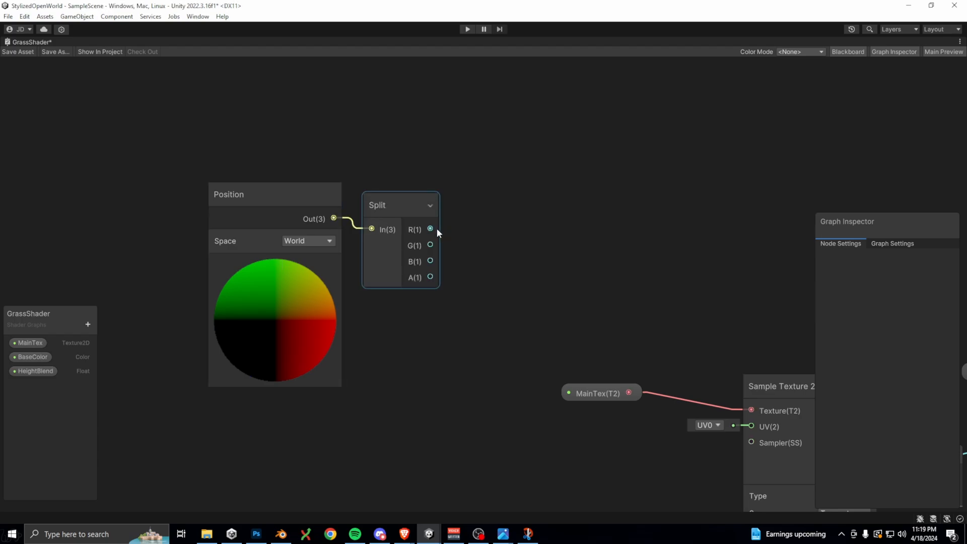
left_click_drag(429, 229, 482, 212)
type("vec")
double_click(542, 259)
left_click_drag(431, 261, 481, 239)
left_click_drag(518, 195, 525, 194)
Add a Divide node with the Vector 2 output connected to its A input
middle_click_drag(604, 216, 422, 154)
left_click_drag(374, 161, 454, 159)
type("Divid")
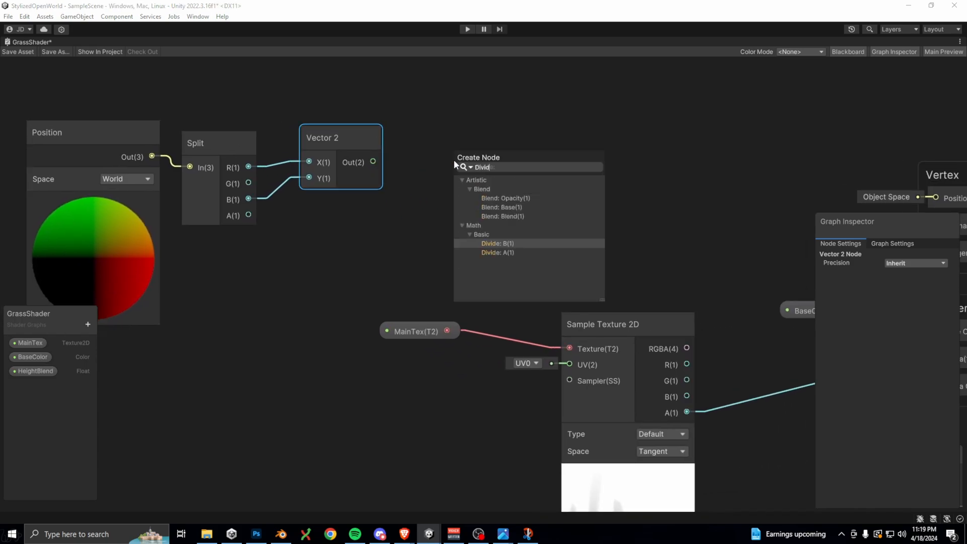
key("Return")
left_click_drag(513, 148, 544, 141)
Create a Float property named TerrainSize in the GrassShader graph
left_click(88, 324)
left_click(114, 142)
type("TerrainSize")
key("Return")
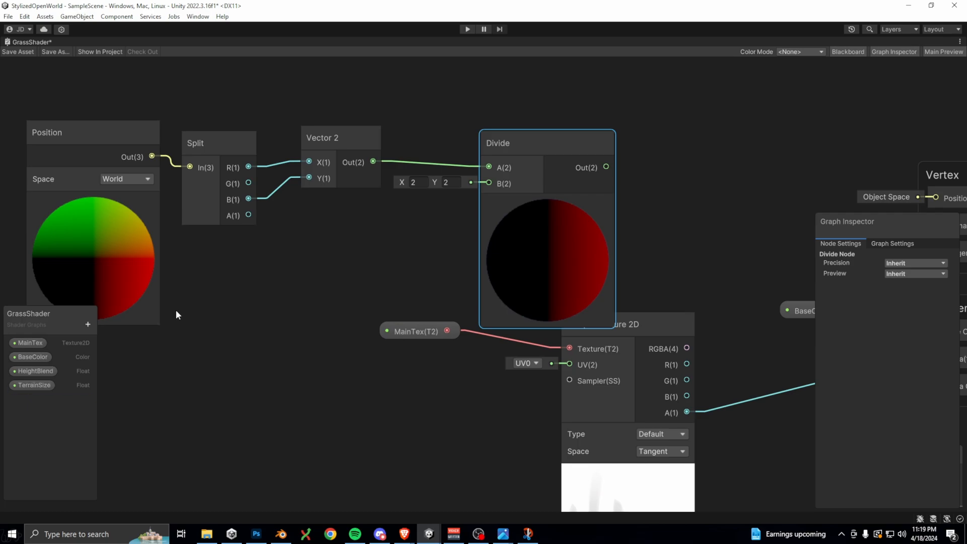
Connect a TerrainSize node to the Divide node's B input and set the property's default to 100
left_click_drag(47, 390, 396, 241)
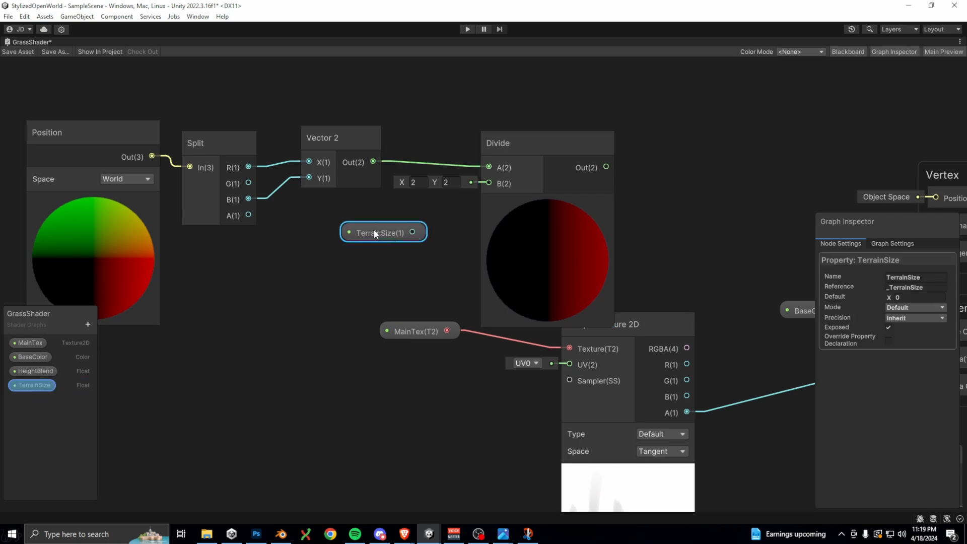
left_click_drag(412, 232, 487, 187)
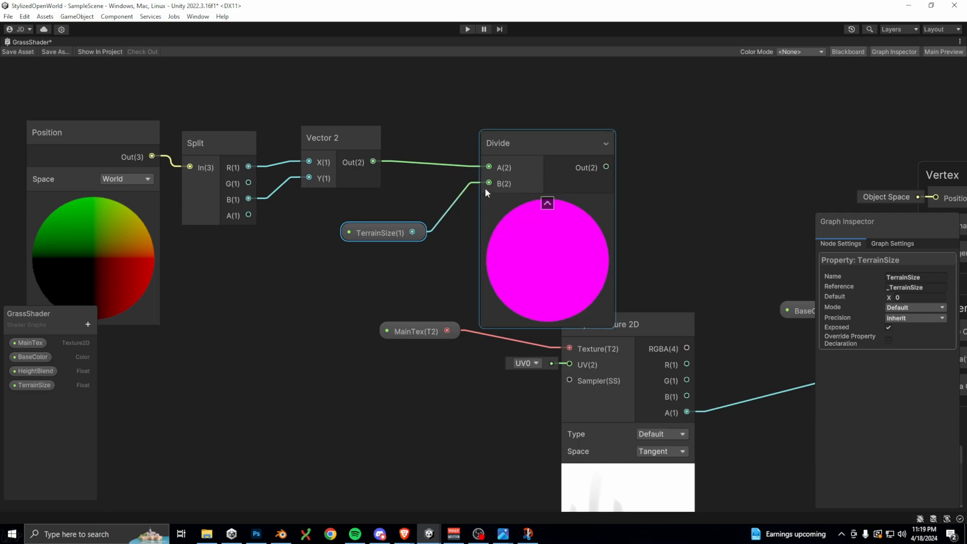
left_click(917, 298)
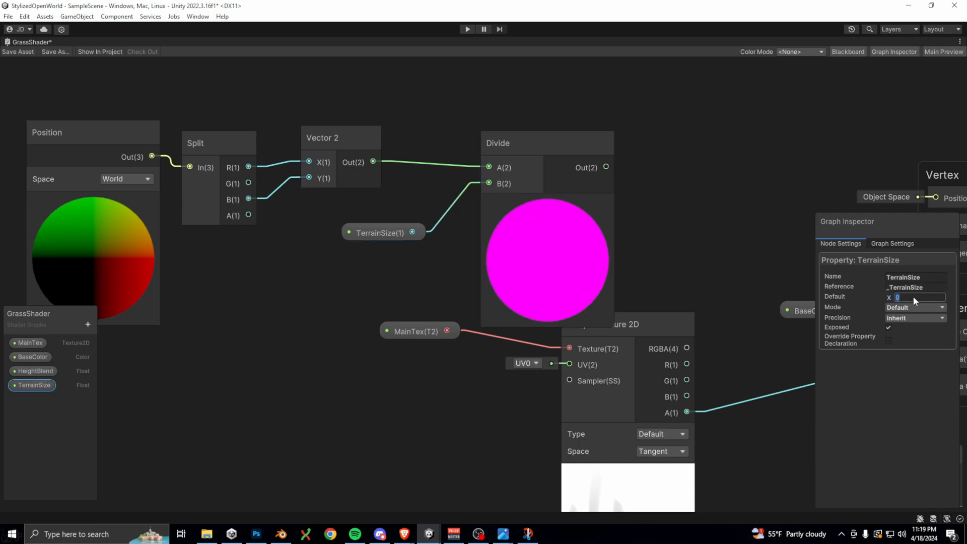
type("100")
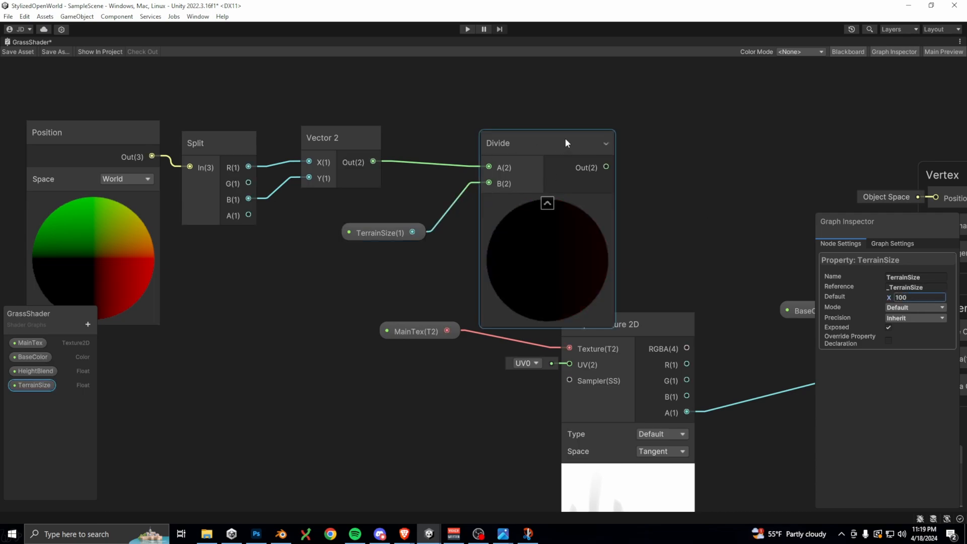
Feed the Divide output into the A input of a new Add node and collapse both nodes' previews
left_click(565, 143)
middle_click_drag(679, 168, 458, 168)
type("A")
left_click_drag(405, 152, 508, 158)
type("dd")
double_click(508, 184)
left_click(542, 171)
Add a Float node below the Divide node and connect it to the Add node's B input
left_click(346, 188)
left_click(415, 202)
right_click(415, 201)
left_click(449, 210)
type("float")
key("Return")
left_click_drag(482, 229, 495, 168)
left_click_drag(412, 207, 433, 207)
middle_click_drag(483, 222, 421, 348)
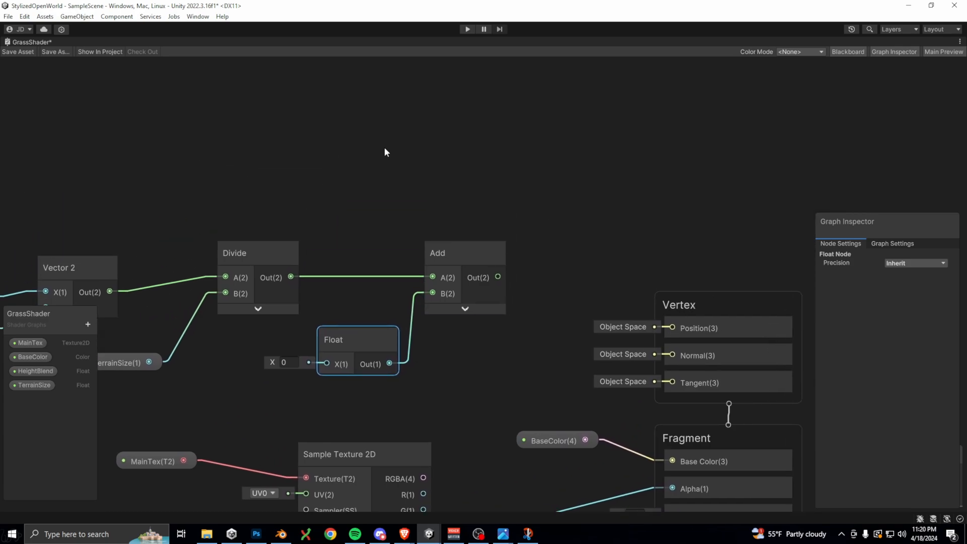
Add a Texture 2D Asset node and feed its output into a new Sample Texture 2D node
right_click(349, 122)
left_click(382, 131)
type("Texture2")
double_click(398, 98)
left_click_drag(423, 158, 490, 149)
key("space")
type("sampl")
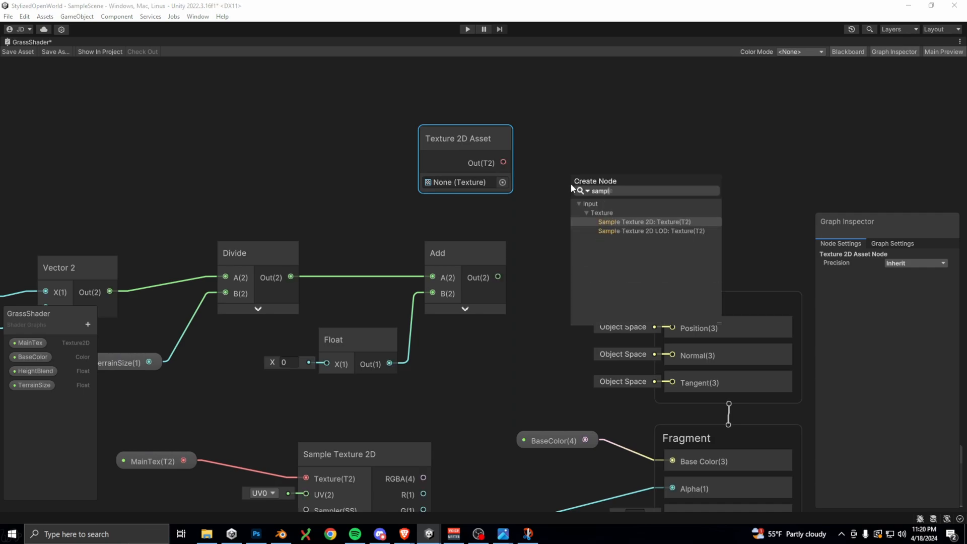
key("Return")
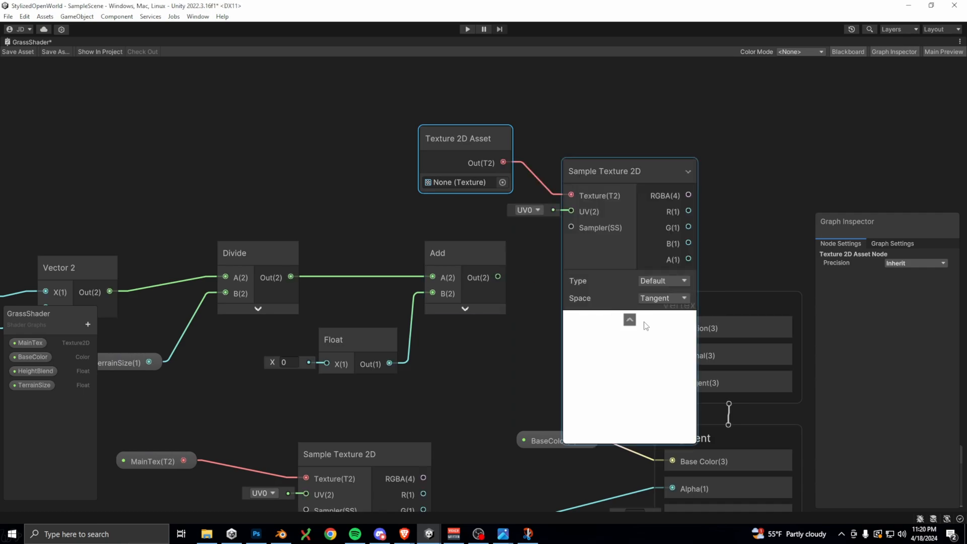
Connect the Add output to the new sampler's UV input and assign TerrainTexture to the Texture 2D Asset node
left_click(502, 182)
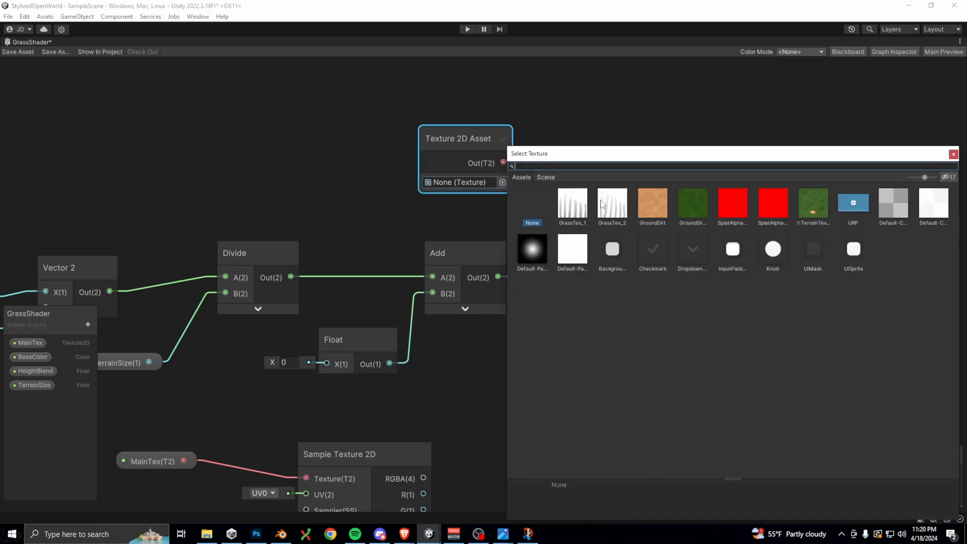
double_click(814, 203)
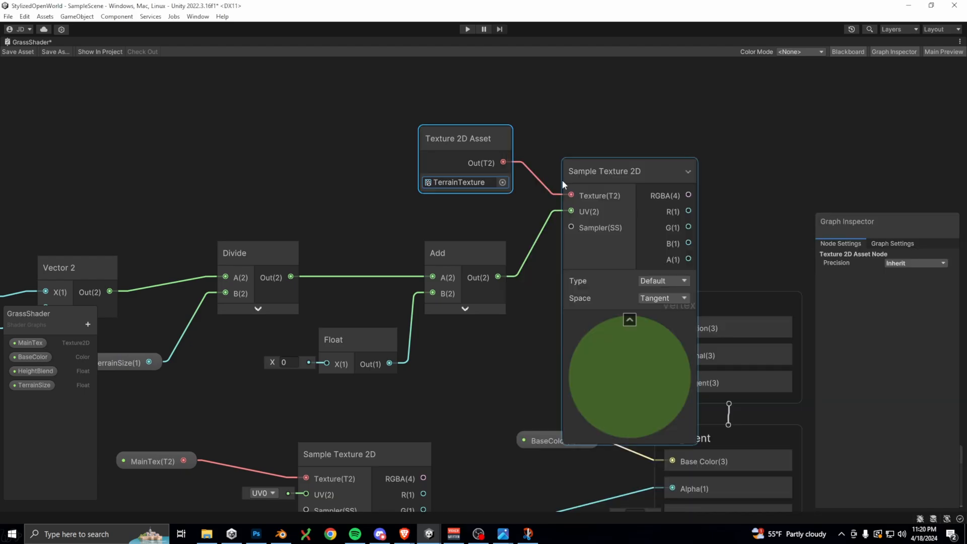
Rearrange the terrain texture sampling nodes so they sit clear of the Vertex and Fragment blocks
left_click_drag(468, 136, 450, 129)
scroll(111, 150, "down", 4)
middle_click_drag(112, 150, 249, 137)
left_click_drag(73, 89, 529, 267)
left_click_drag(542, 145, 400, 113)
Change the graph's material type to Lit and set the fragment Smoothness to 0
left_click(599, 302)
scroll(793, 353, "up", 1)
left_click(894, 245)
left_click(916, 325)
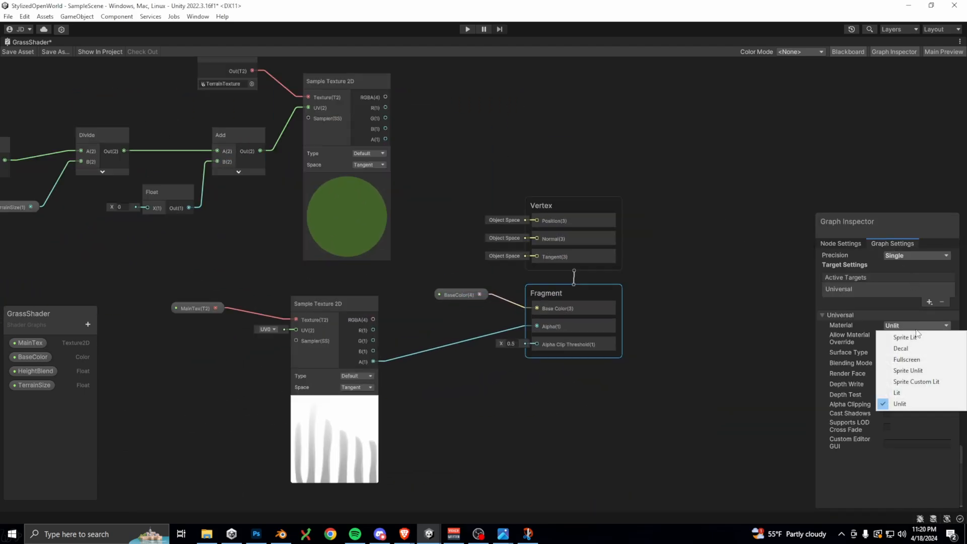
left_click(909, 367)
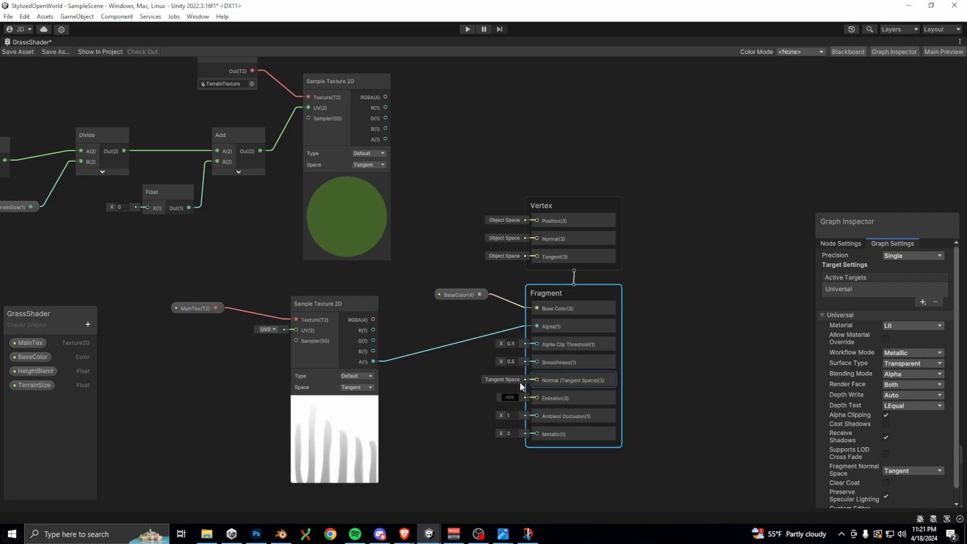
type("0")
Connect the terrain sampler's RGBA output to the fragment Emission, save the shader graph and restore the editor layout
left_click_drag(386, 97, 553, 399)
middle_click_drag(229, 241, 435, 257)
scroll(402, 266, "down", 1)
left_click(41, 384)
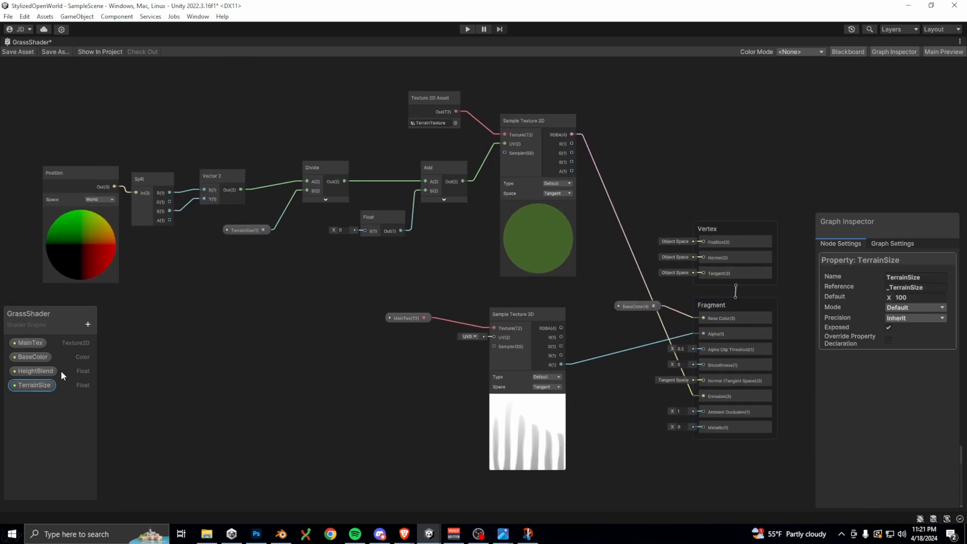
left_click(17, 51)
double_click(39, 43)
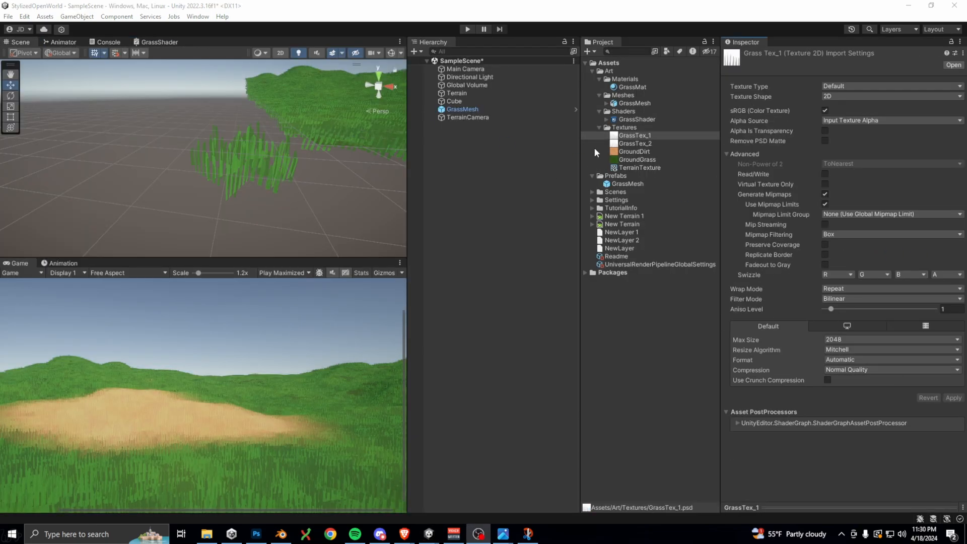
Enable Alpha Is Transparency and Remove PSD Matte for the GrassTex_1 and GrassTex_2 textures and apply the import settings
left_click(633, 136)
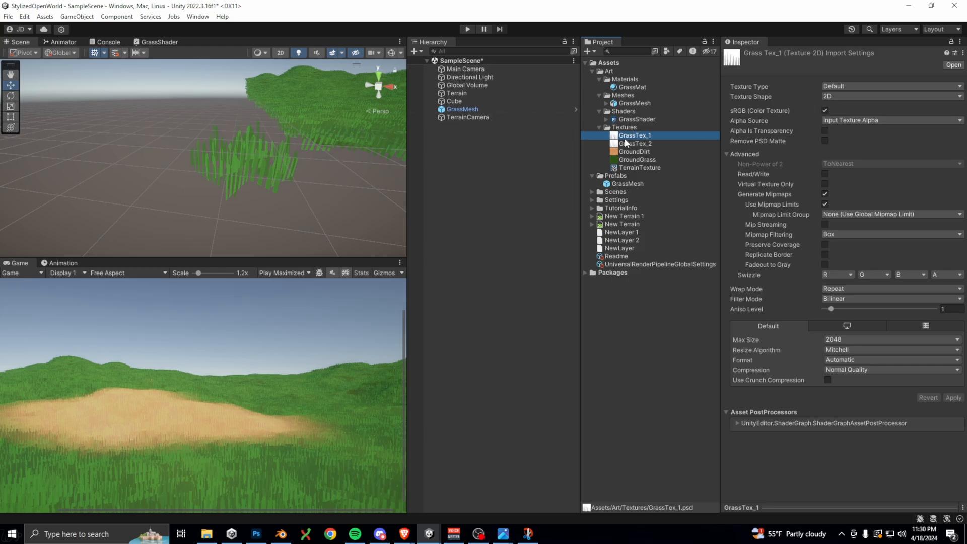
left_click(824, 131)
left_click(953, 397)
left_click(635, 143)
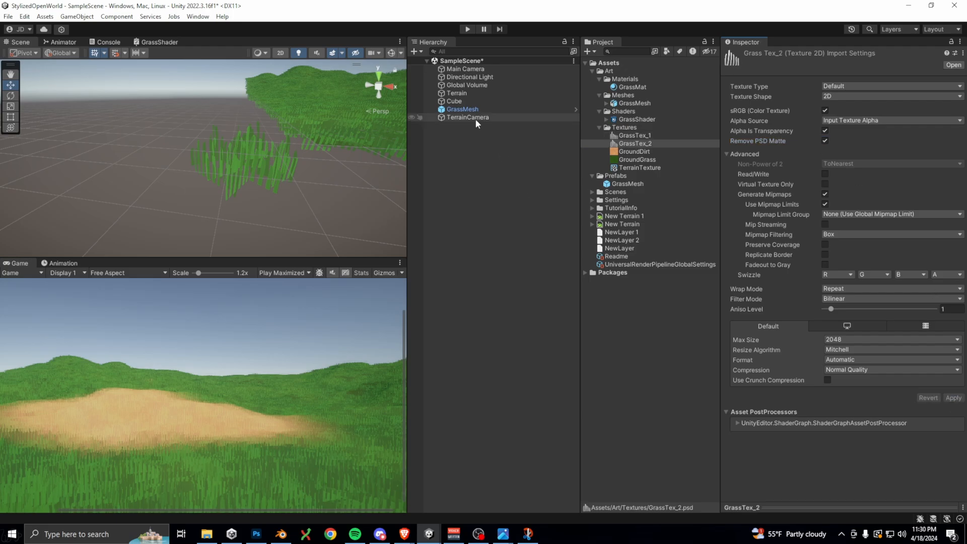
Open the grass mesh detail's settings in the Terrain's detail painting tool
left_click(471, 109)
left_click(480, 93)
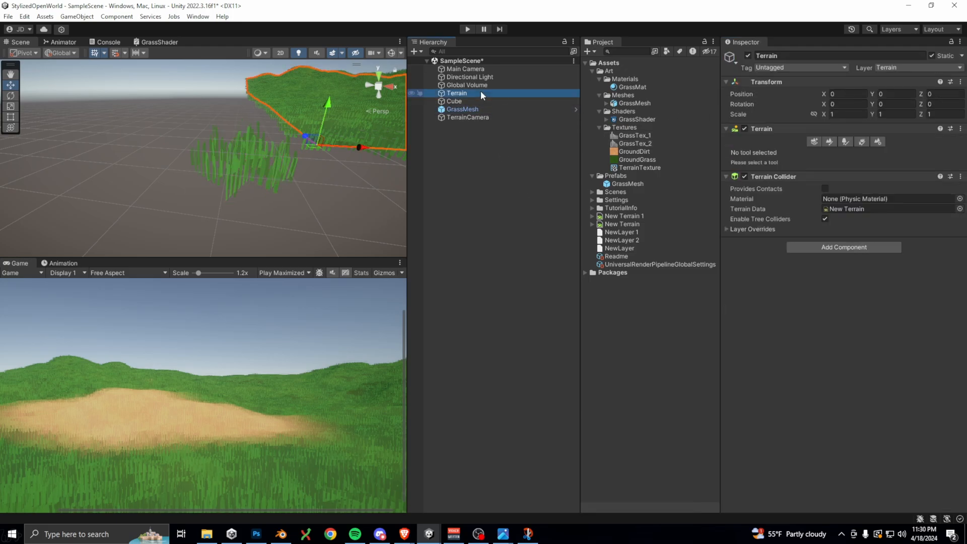
left_click(860, 143)
double_click(746, 225)
left_click(468, 426)
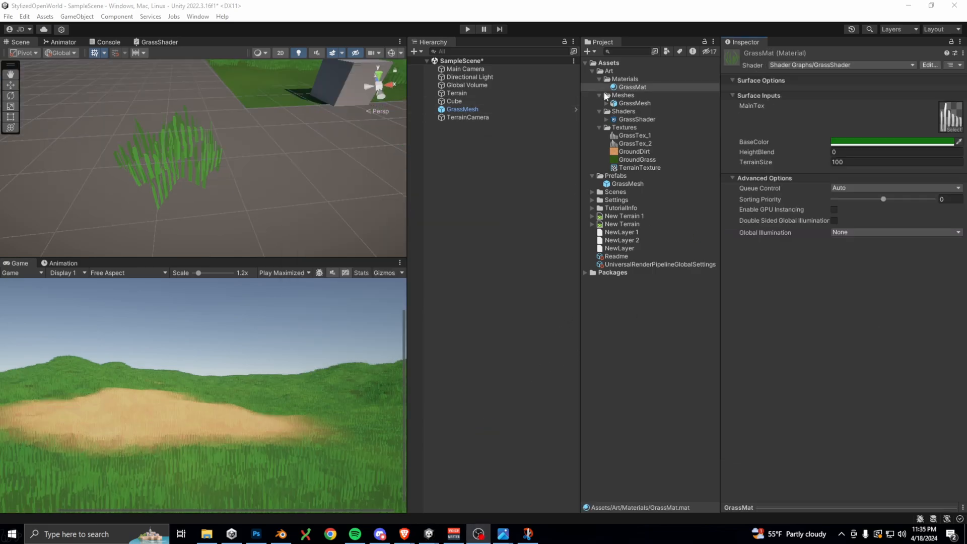
Adjust GrassMat's BaseColor with the color picker and play the scene
left_click(627, 82)
left_click(630, 87)
left_click(838, 141)
left_click_drag(919, 234, 921, 222)
mouse_move(930, 337)
left_mouse_down()
mouse_move(862, 338)
mouse_move(932, 337)
left_mouse_up()
left_click_drag(921, 223, 917, 256)
left_click(467, 29)
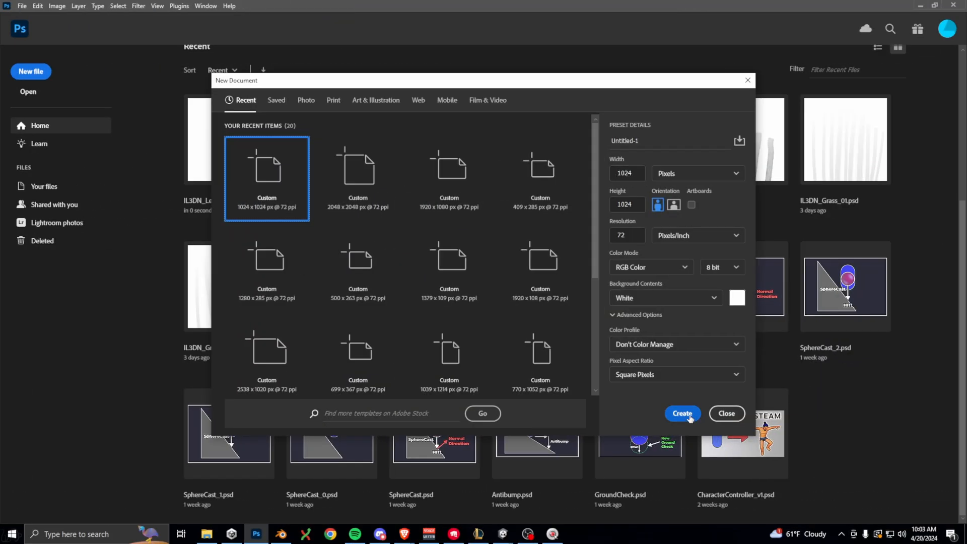
Create a 1024 x 1024 px document in Photoshop and fill its layer with black using the Paint Bucket tool
left_click(681, 413)
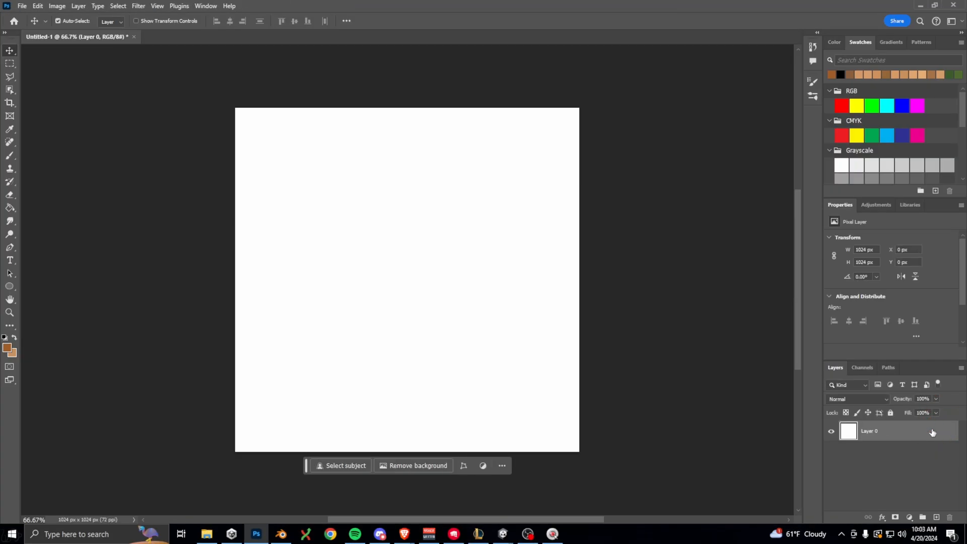
left_click(10, 207)
left_click(4, 337)
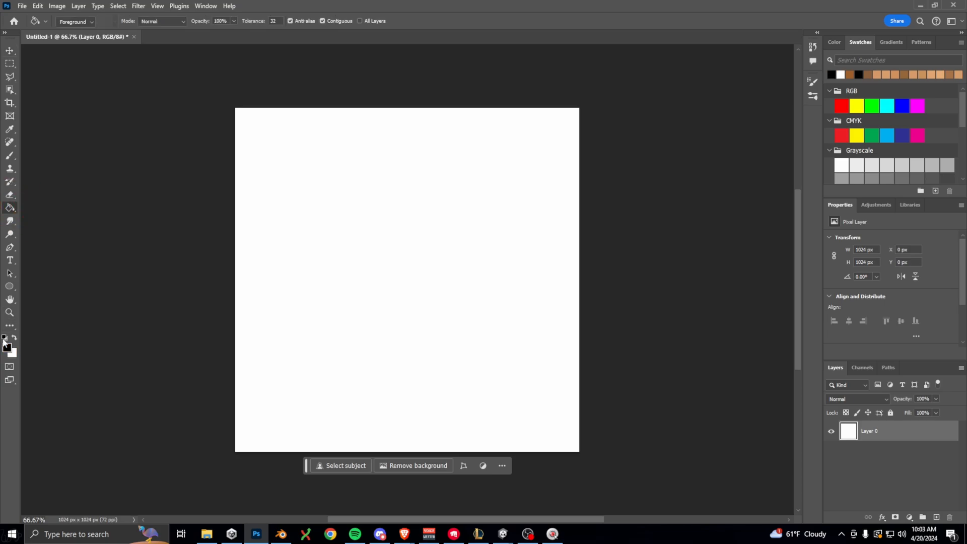
left_click(296, 302)
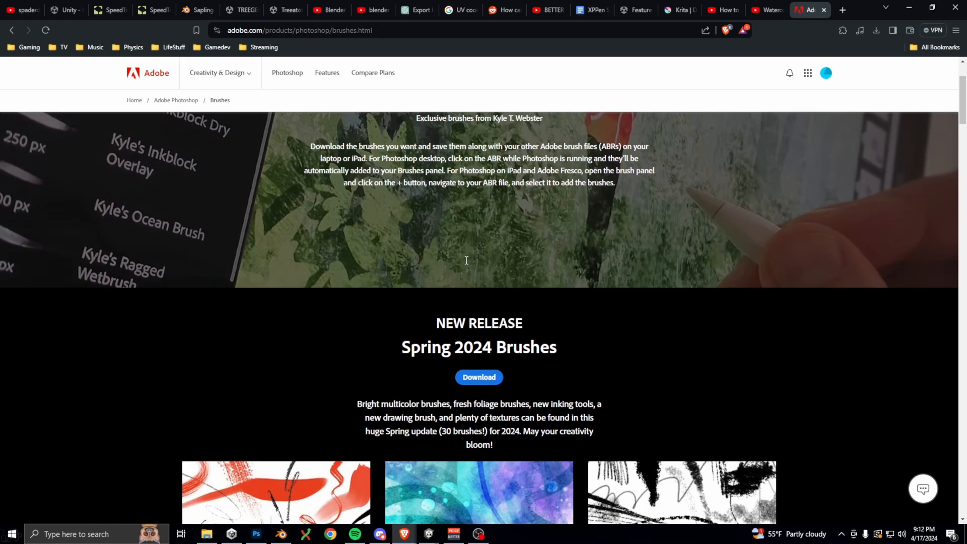
Download the Watercolor brush pack from Adobe's Photoshop brushes page
scroll(467, 254, "down", 5)
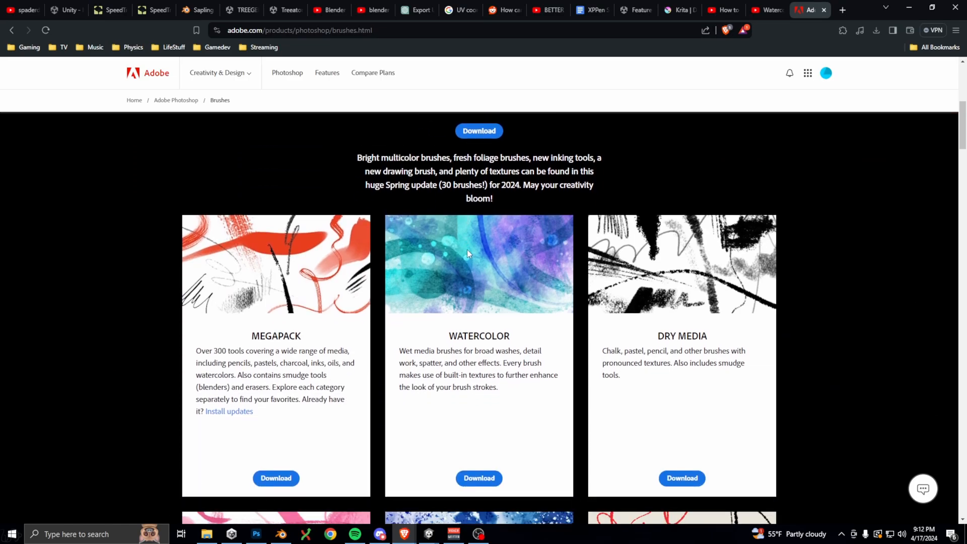
scroll(482, 240, "down", 3)
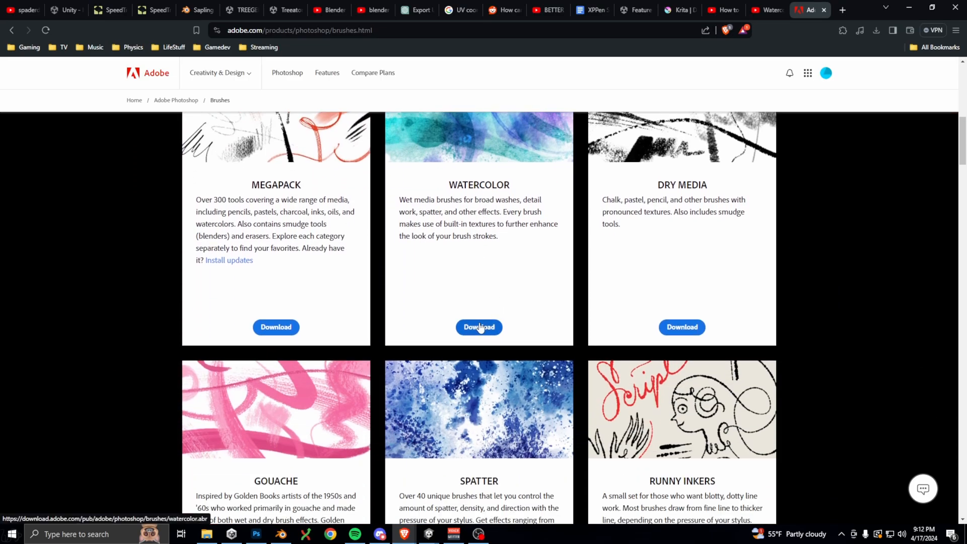
left_click(478, 327)
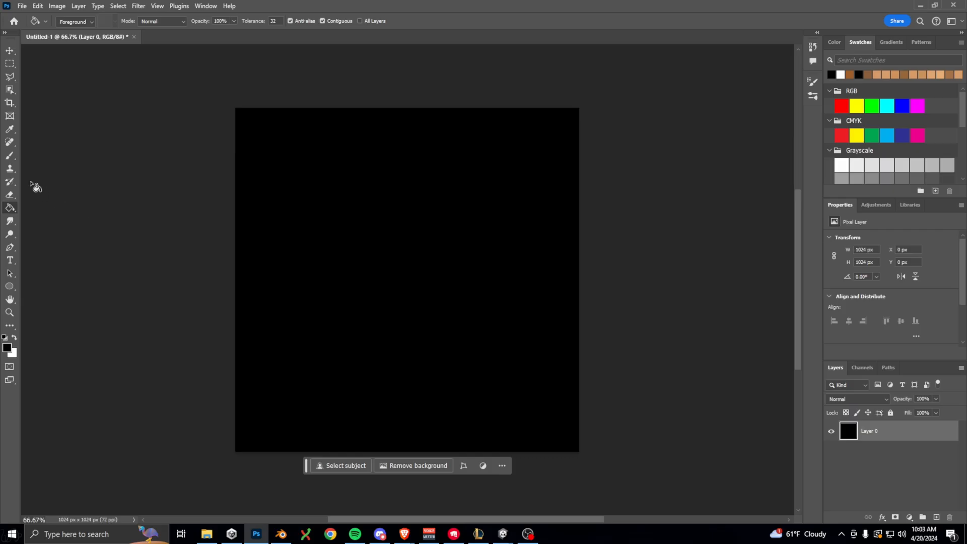
Choose a textured Kyle's Real Watercolor brush from the watercolor 2 set and add a new layer above the black one
left_click(12, 158)
left_click(51, 155)
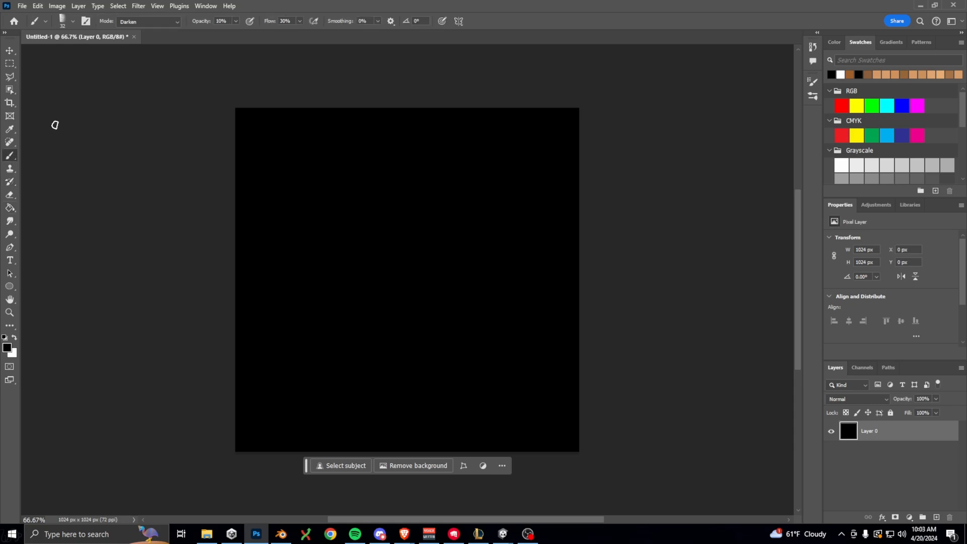
left_click(73, 22)
scroll(124, 231, "down", 3)
left_click_drag(238, 190, 239, 227)
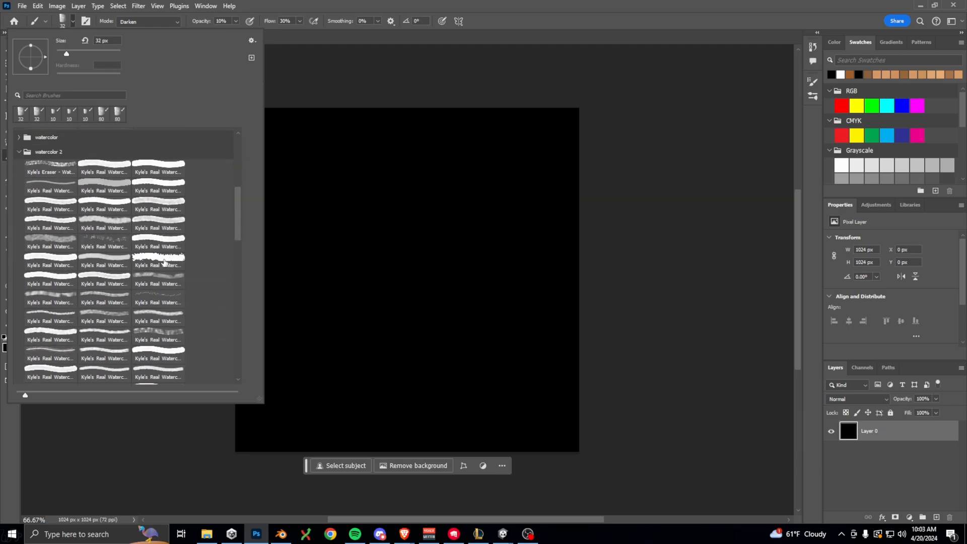
left_click(167, 332)
key("ctrl+shift+alt+n")
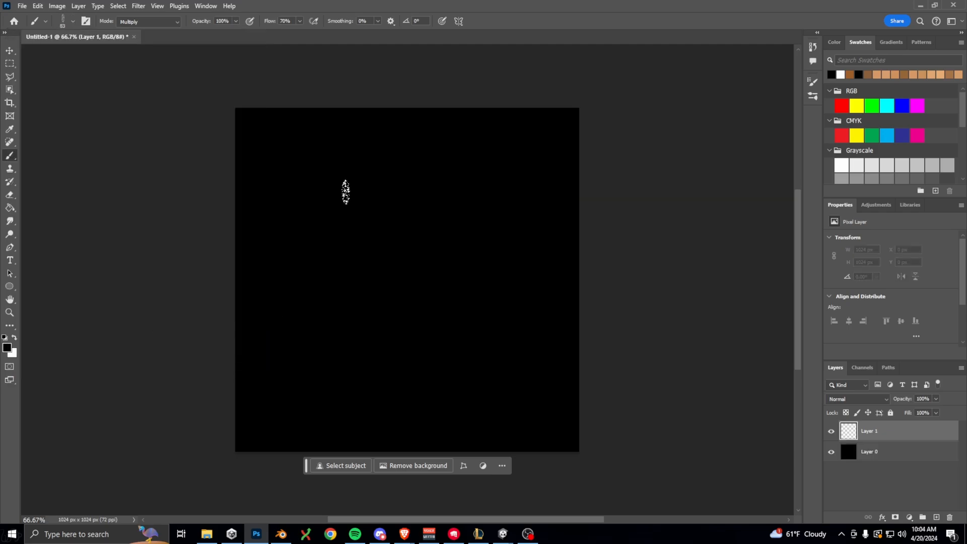
Set the brush diameter to about 86 px, its color to white and its opacity to 80%
mouse_move(322, 182)
right_mouse_down("alt")
mouse_move(337, 184)
mouse_move(325, 185)
right_mouse_up("alt")
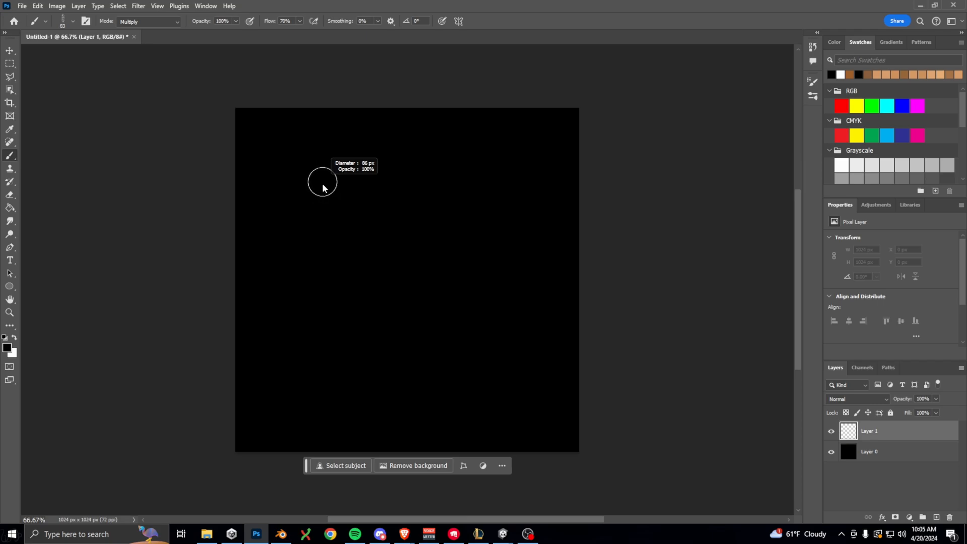
left_click(323, 184)
key("x")
left_click(191, 21)
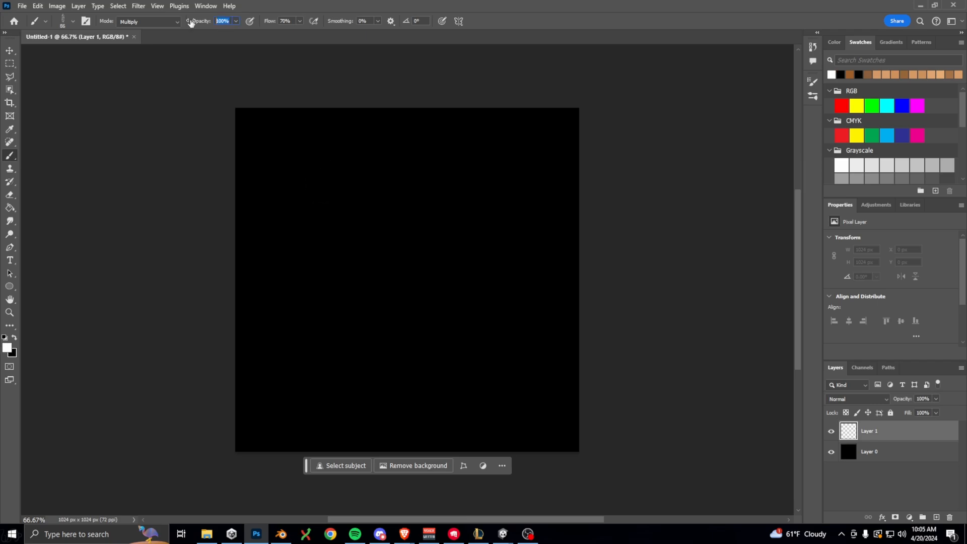
type("80")
Paint overlapping white strokes in varied directions across most of the canvas on Layer 1, varying the brush size between strokes
left_click_drag(277, 177, 352, 160)
left_click_drag(304, 185, 392, 216)
left_click_drag(294, 235, 356, 209)
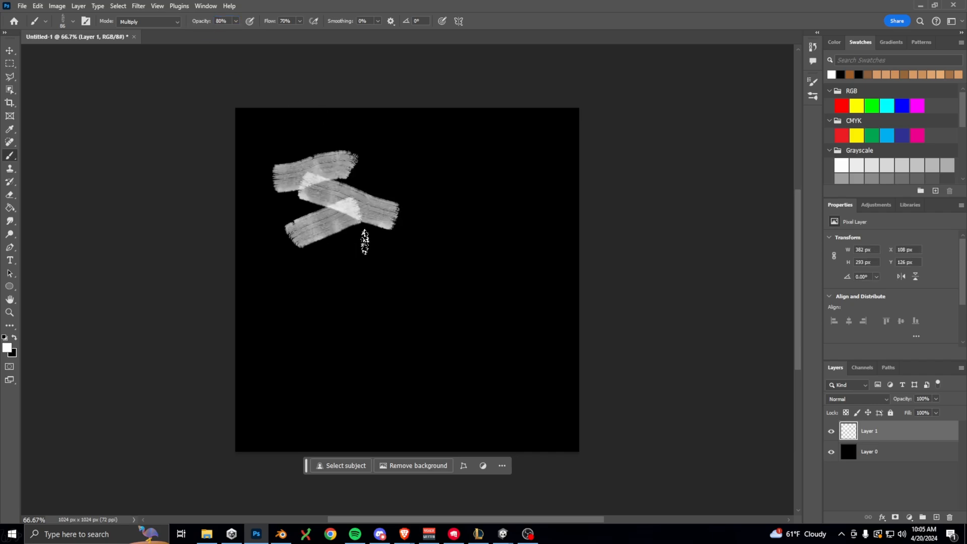
left_click_drag(306, 276, 391, 235)
right_click_drag(326, 296, 350, 301, "alt")
left_click_drag(333, 303, 393, 286)
right_click_drag(438, 217, 426, 217, "alt")
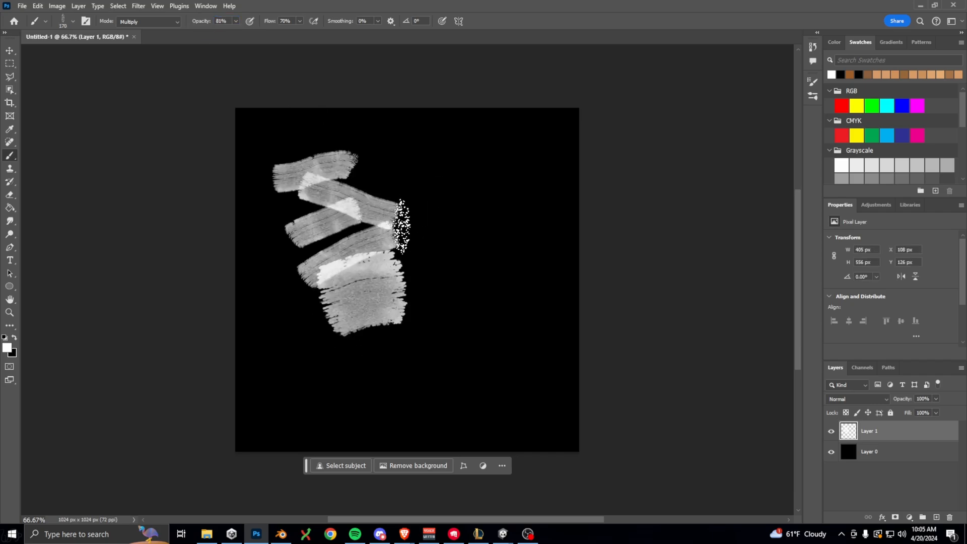
left_click_drag(396, 226, 466, 168)
right_click_drag(482, 270, 479, 272, "alt")
left_click_drag(462, 259, 528, 285)
right_click_drag(428, 305, 439, 307, "alt")
left_click_drag(439, 308, 498, 373)
right_click_drag(422, 375, 403, 374, "alt")
left_click_drag(403, 374, 344, 392)
left_click_drag(305, 325, 268, 284)
left_click_drag(485, 200, 550, 172)
right_click_drag(457, 263, 451, 263, "alt")
left_click_drag(455, 261, 403, 262)
right_click_drag(398, 258, 418, 258, "alt")
left_click_drag(402, 256, 460, 285)
left_click_drag(407, 180, 350, 152)
left_click_drag(356, 347, 288, 367)
left_click_drag(409, 368, 476, 380)
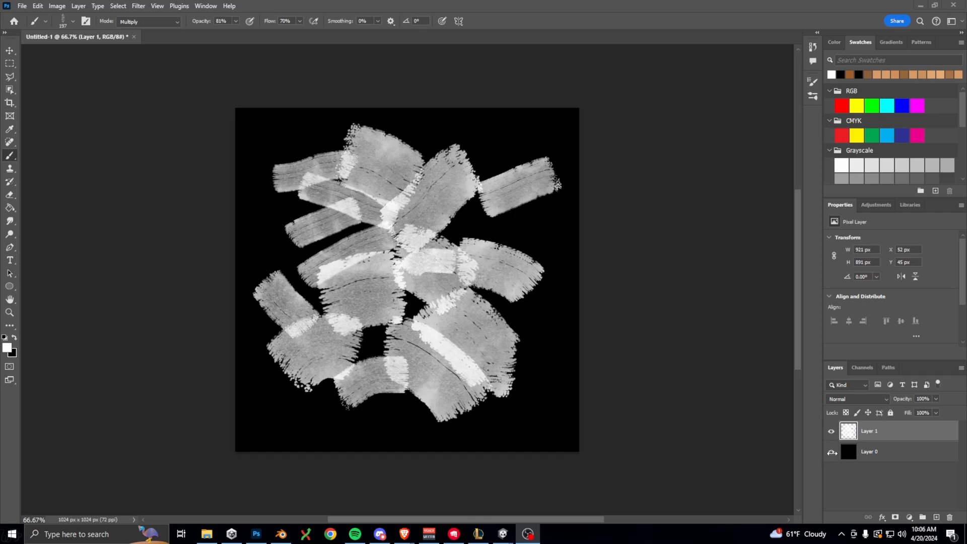
Hide the black Layer 0 and save the document as LeafTex_1 in Photoshop format in the project's Textures folder
left_click(830, 451)
left_click(22, 5)
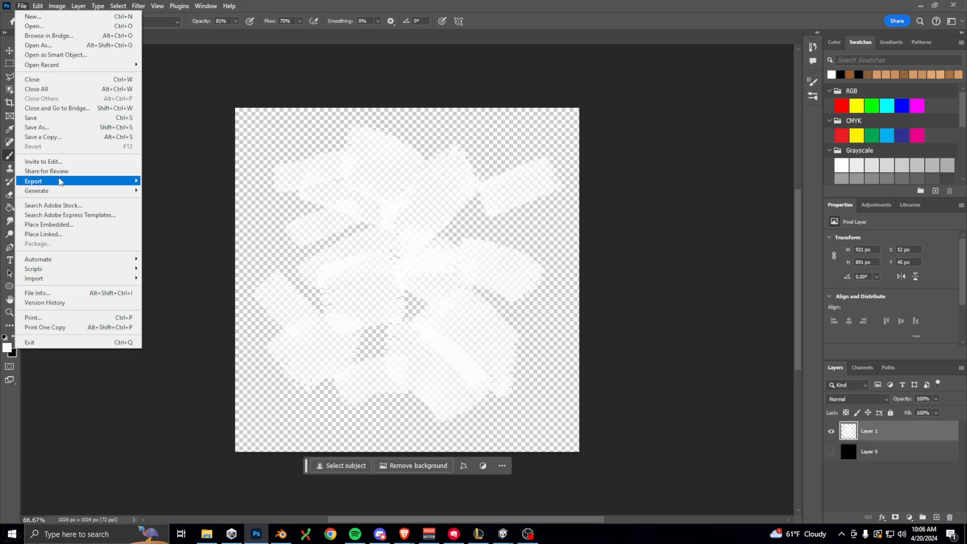
left_click(38, 127)
type("Leafe")
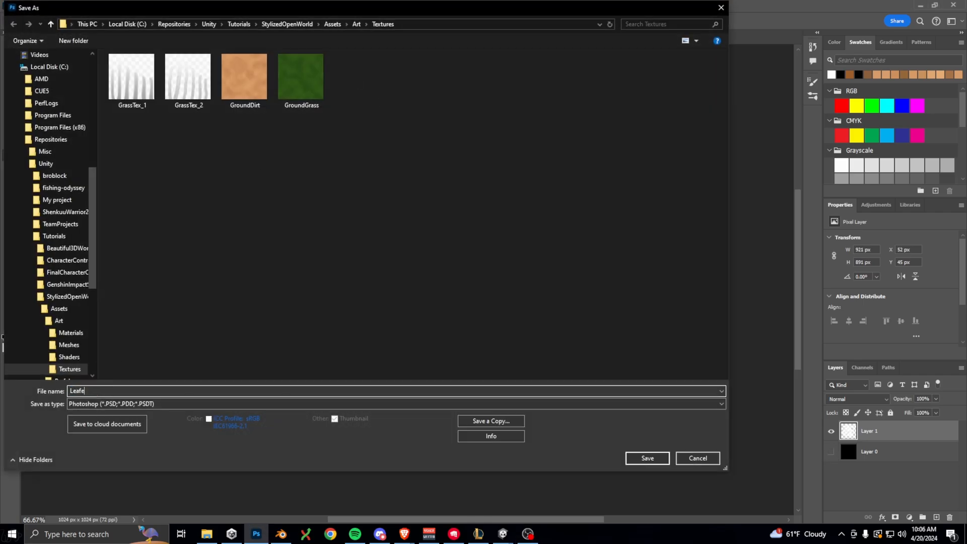
type("x_1")
key("Return")
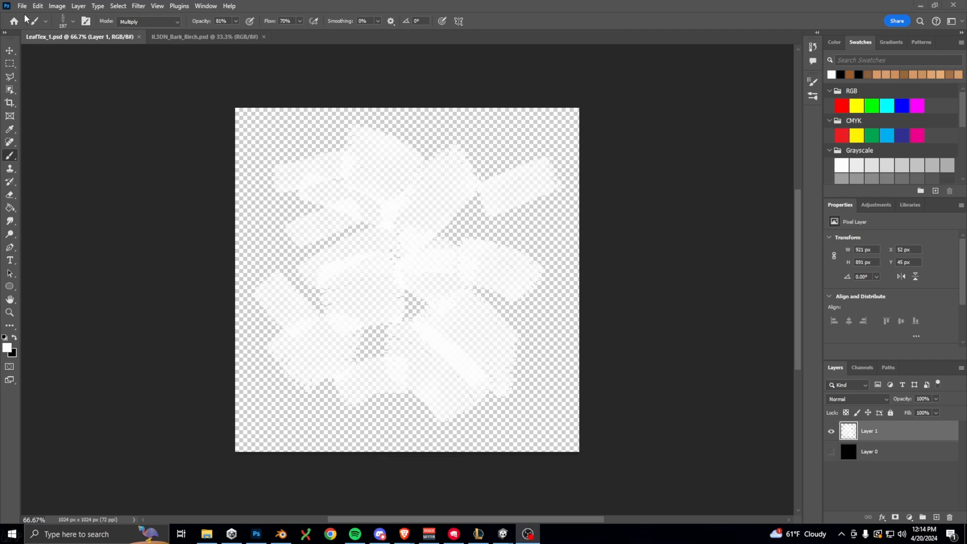
Create a new 1024 x 1024 px document at 72 ppi with a white background
left_click(22, 6)
left_click(31, 16)
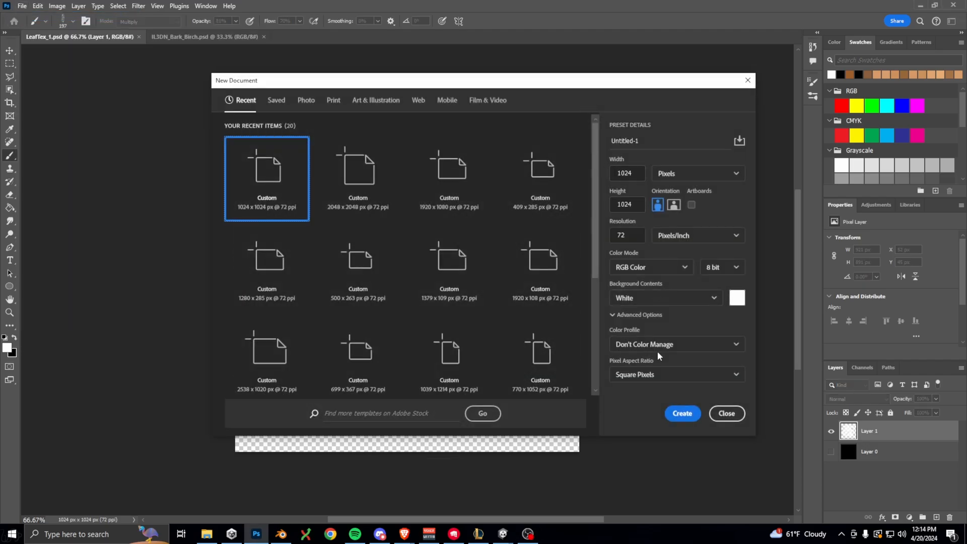
left_click(681, 410)
Fill the background with the pale beige color d9cfc5 using the Paint Bucket tool
left_click(7, 347)
left_click_drag(666, 459, 666, 453)
left_click(558, 346)
key("Return")
key("b")
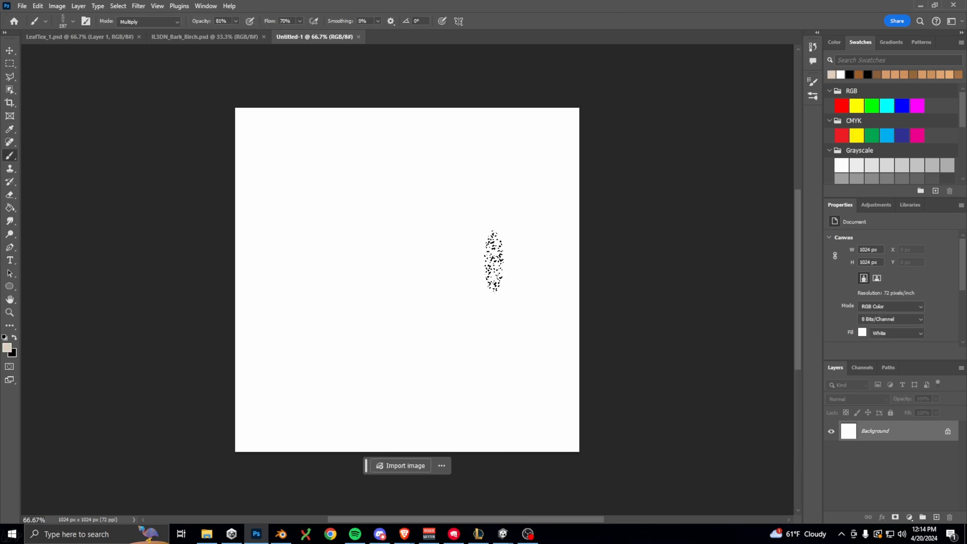
left_click(10, 208)
left_click(440, 260)
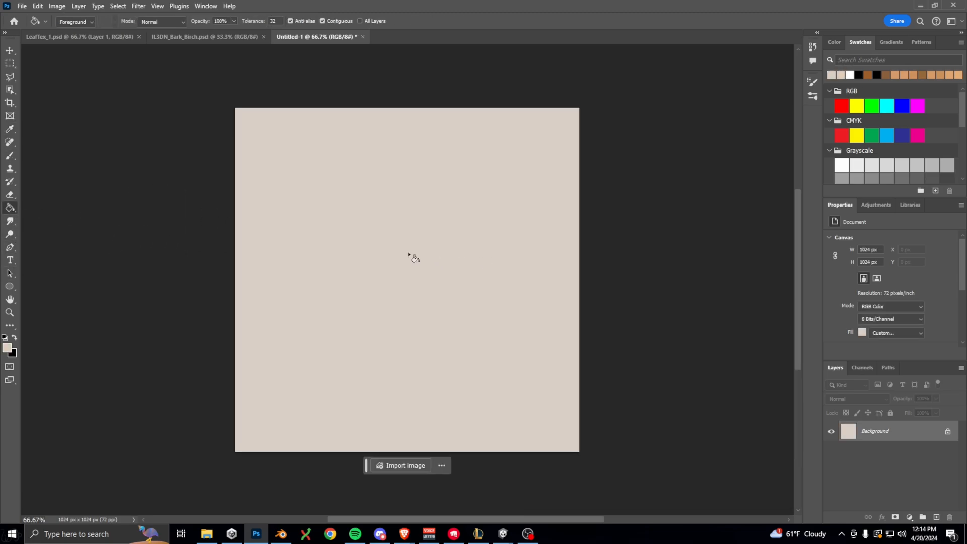
Set the foreground color to a neutral gray
left_click(7, 347)
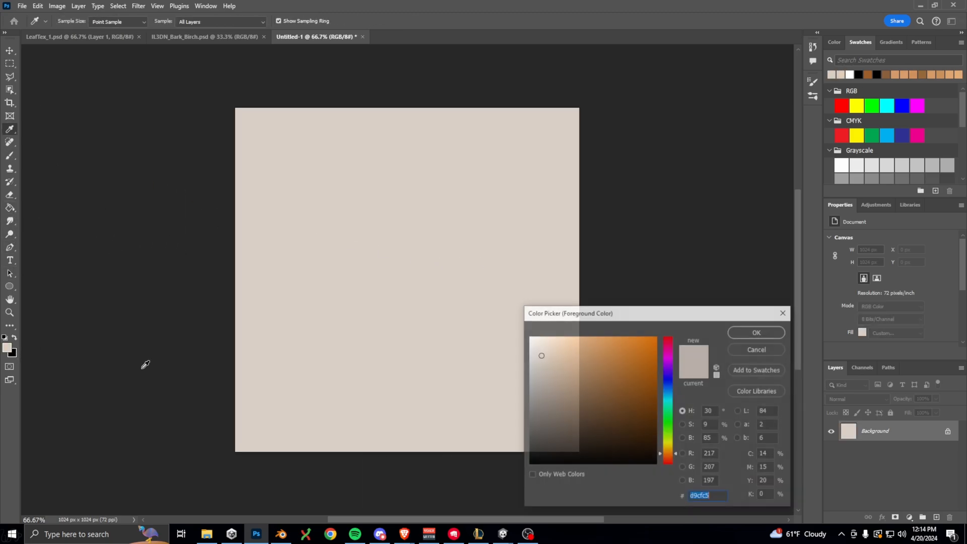
left_click_drag(534, 366, 521, 397)
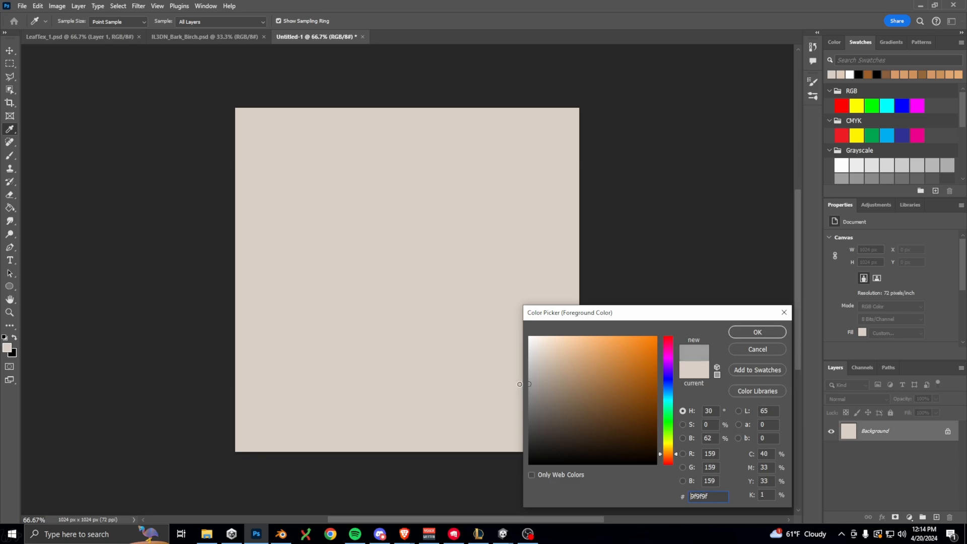
left_click(736, 333)
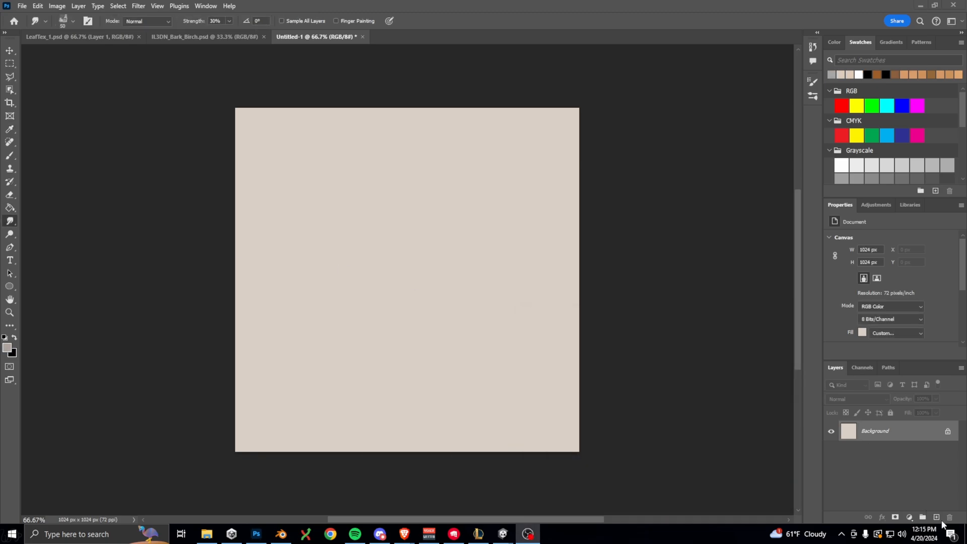
Add a new layer and outline two thin horizontal bark streaks along the top of the canvas with the Polygonal Lasso
left_click(936, 516)
left_click(10, 77)
left_click(258, 155)
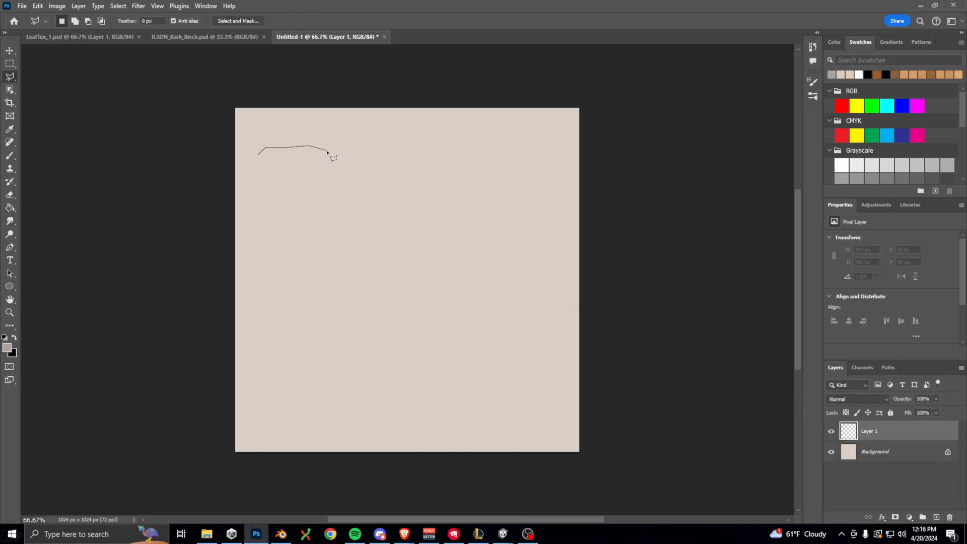
left_click(266, 155)
left_click(254, 162)
left_click(258, 155)
left_click(401, 150, "shift")
left_click(428, 147)
left_click(440, 143)
left_click(455, 149)
left_click(479, 147)
left_click(402, 150)
Add three more bark streaks to the selection, one in the second row and two across the canvas middle
left_click(320, 218, "shift")
left_click(347, 225)
left_click(310, 219)
left_click(310, 212)
left_click(320, 218)
left_click(283, 305, "shift")
left_click(300, 302)
left_click(335, 305)
left_click(283, 305)
left_click(408, 304, "shift")
left_click(499, 302)
left_click(459, 303)
left_click(447, 309)
left_click(421, 308)
left_click(409, 304)
Add one wide and two short bark streaks in the lower part of the canvas to the selection
left_click(343, 370, "shift")
left_click(380, 373)
left_click(396, 367)
left_click(344, 373)
left_click(278, 426, "shift")
left_click(295, 422)
left_click(309, 425)
left_click(326, 417)
left_click(337, 426)
left_click(279, 425)
left_click(472, 426, "shift")
left_click(499, 421)
left_click(517, 426)
left_click(497, 429)
left_click(472, 426)
Fill the selected bark streaks on Layer 1 with a darker gray and deselect them
left_click(7, 347)
key("Return")
key("g")
left_click(301, 152)
left_click(10, 50)
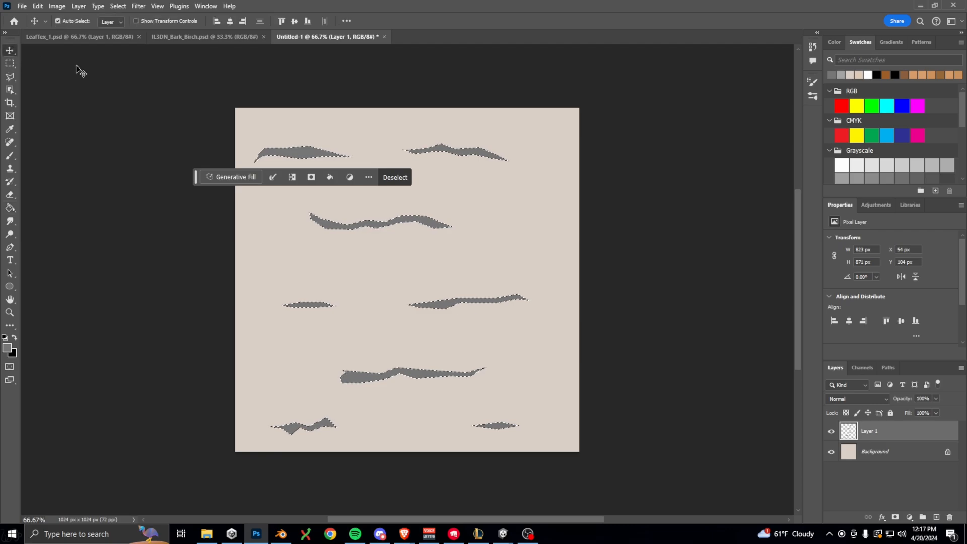
key("ctrl+d")
Outline looser shapes around the two topmost bark streaks with the Polygonal Lasso, adding a new layer for them
key("l")
left_click(250, 161)
left_click(258, 147)
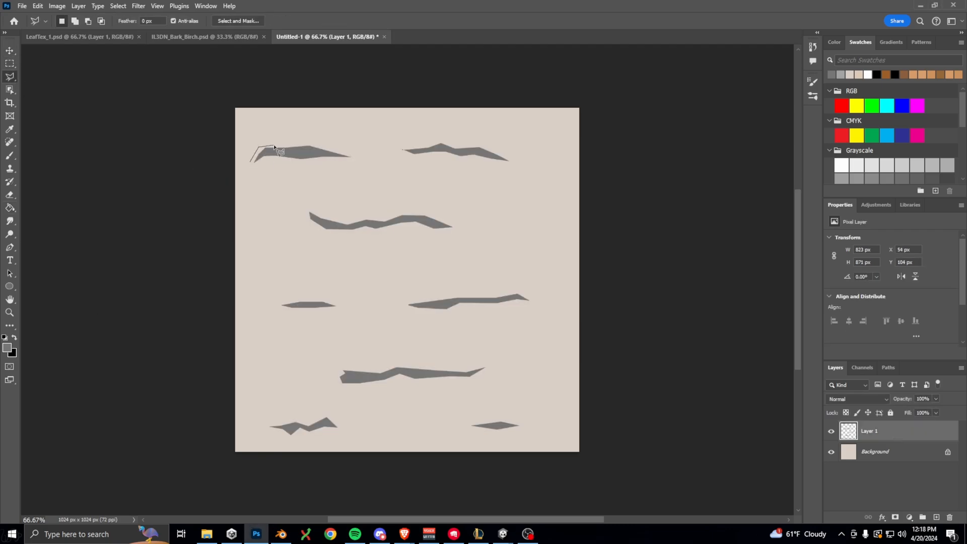
left_click(250, 162)
key("ctrl+j")
left_click(399, 150, "shift")
left_click(414, 156)
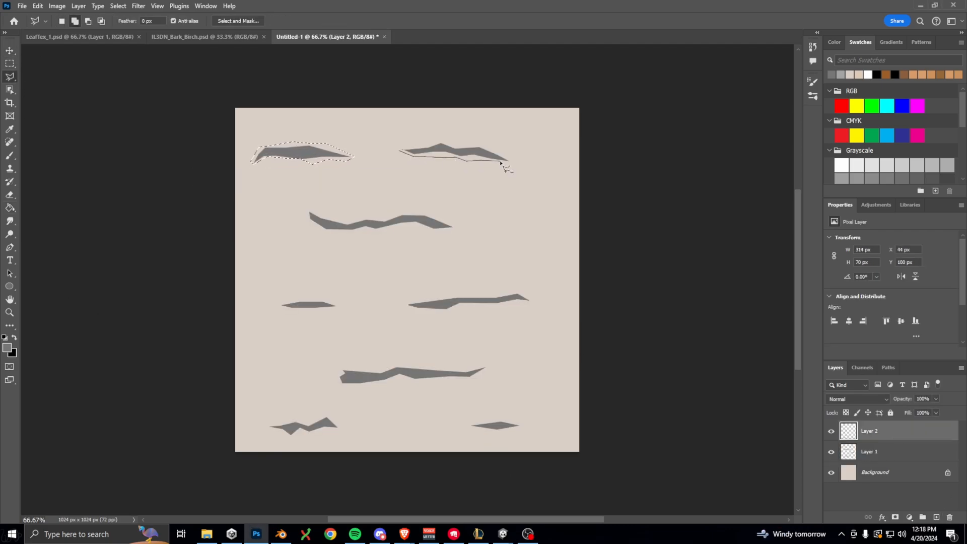
Add a looser outline around the bark streak in the second row to the selection
left_click(305, 213)
left_click(319, 232)
left_click(336, 230)
left_click(352, 235)
left_click(383, 230)
left_click(396, 225)
left_click(414, 234)
left_click(421, 228)
left_click(306, 212)
Add looser outlines around the remaining bark streaks in the middle and lower rows to the selection
left_click(276, 304)
left_click(315, 296)
left_click(331, 295)
left_click(344, 308)
left_click(313, 307)
left_click(276, 304)
left_click(407, 301)
left_click(519, 304)
left_click(493, 308)
left_click(473, 305)
left_click(456, 302)
left_click(447, 311)
left_click(427, 312)
left_click(406, 301)
left_click(336, 376)
left_click(268, 425)
Fill the selected outer shapes on Layer 2 with a lighter gray, deselect, and set the layer's opacity to 30%
left_click(7, 347)
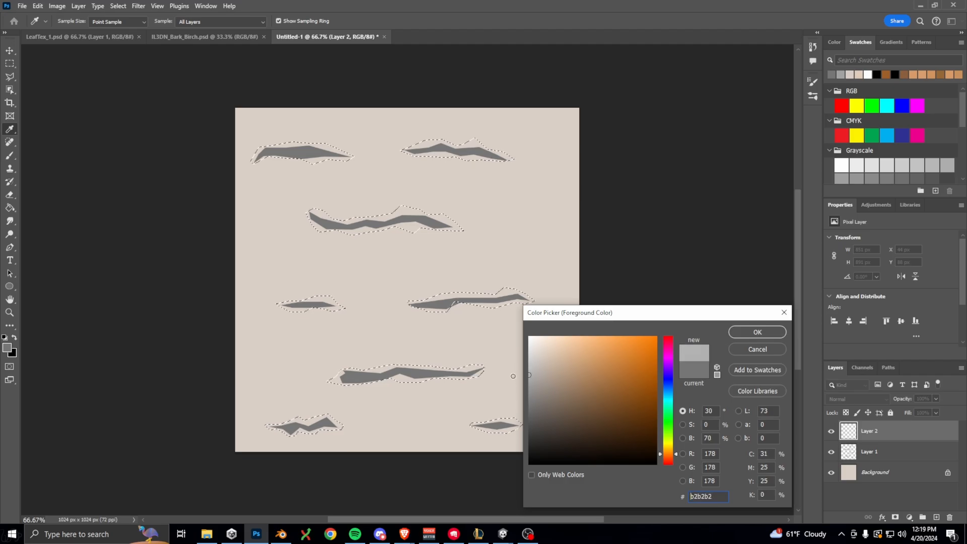
key("Return")
key("alt+BackSpace")
key("v")
key("ctrl+d")
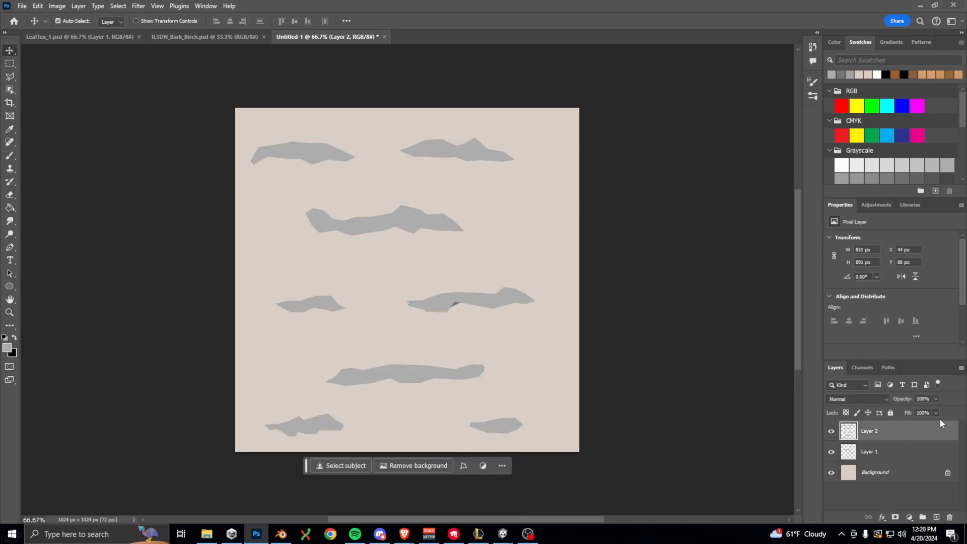
type("30")
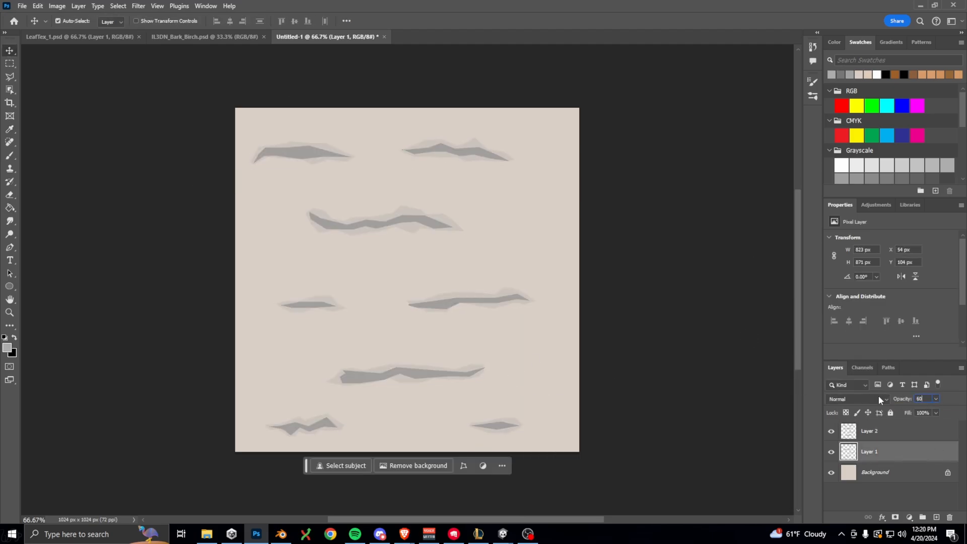
Outline several small thin slivers in the gaps between the bark streaks with the Polygonal Lasso
type("l")
left_click(261, 198)
double_click(294, 196)
left_click(484, 198)
left_click(292, 185)
double_click(299, 181)
left_click(257, 267, "shift")
left_click(264, 260)
double_click(270, 264)
left_click(379, 330)
double_click(408, 334)
key("g")
left_click(298, 186)
key("ctrl+d")
left_click_drag(541, 315, 555, 306, "ctrl+alt")
key("ctrl+z")
key("ctrl+z")
Fill the outlined slivers with gray on a new layer, deselect, and set that layer's opacity to 40%
left_click(936, 516)
key("alt+BackSpace")
key("ctrl+d")
type("40")
key("Return")
Duplicate the sliver layer, rotate the copy by 180°, and place it so its marks fall in the remaining gaps
key("v")
key("ctrl+c")
key("ctrl+v")
key("ctrl+t")
left_click_drag(263, 280, 546, 280, "shift")
left_click_drag(481, 226, 492, 281)
key("Return")
left_click(662, 214)
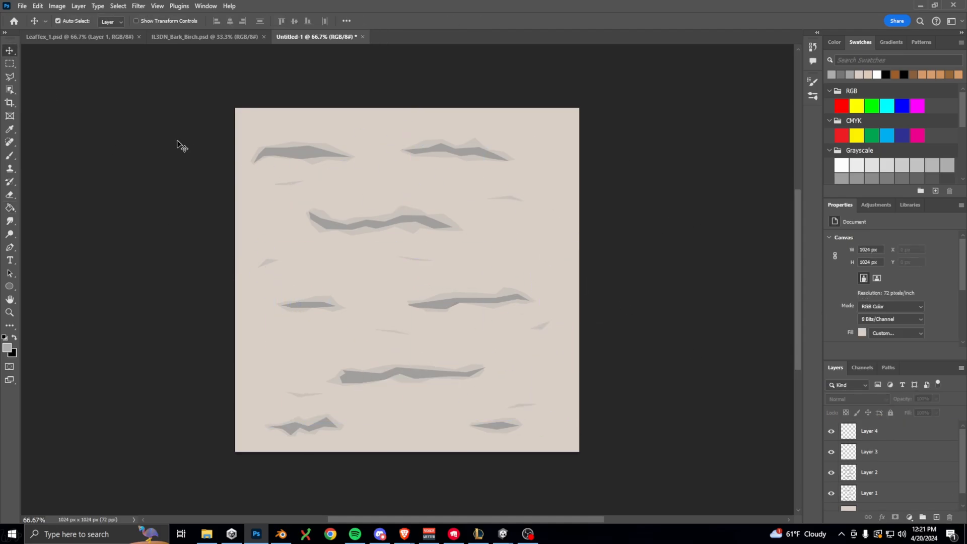
Save the bark texture as TreeBirtchTex_1.psd in the project's Textures folder
key("ctrl+s")
left_click(369, 80)
left_click(272, 391)
type("Tre")
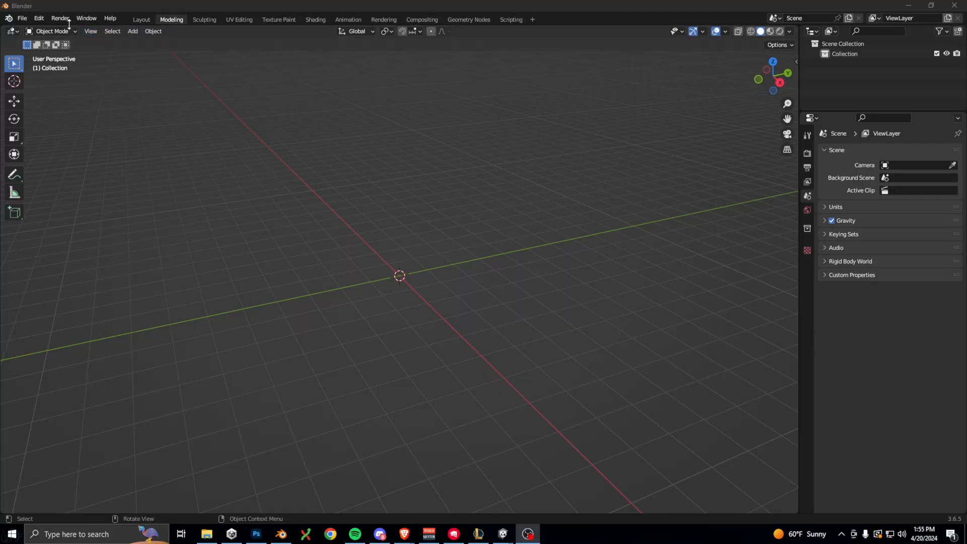
Switch to Blender, find the Sapling Tree Gen add-on in the preferences, and make sure it is enabled
left_click(40, 19)
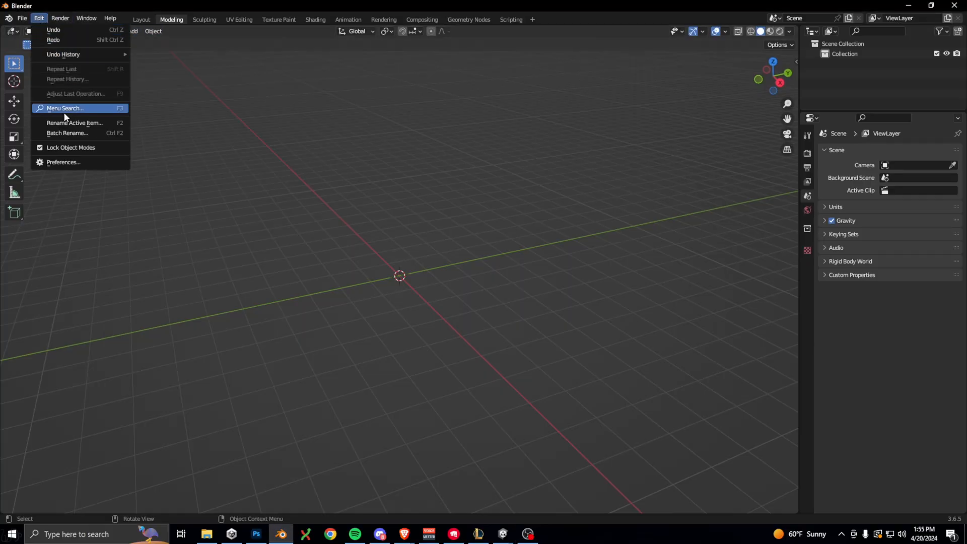
left_click(63, 162)
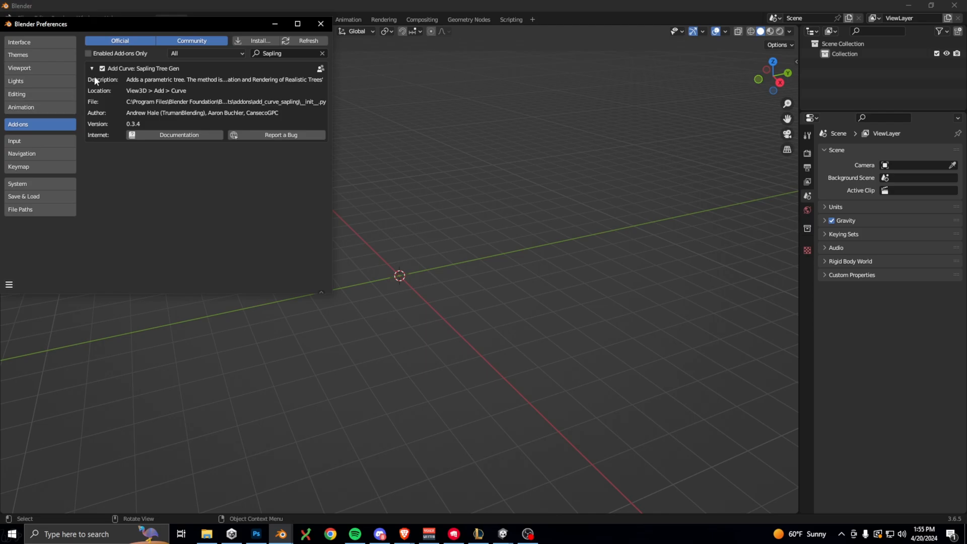
type("Saplin")
left_click(320, 25)
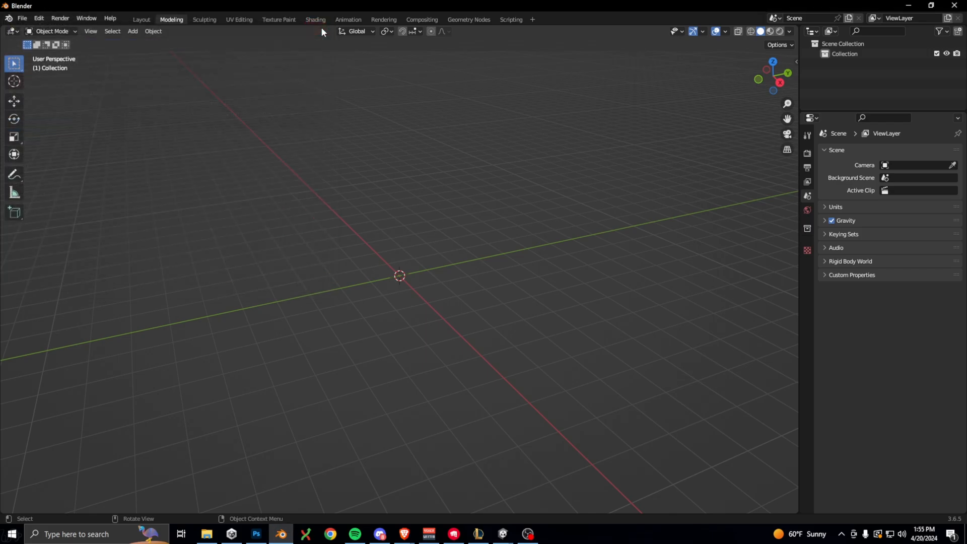
Add a Sapling Tree Gen curve and load the japanese_maple preset for it
left_click(135, 32)
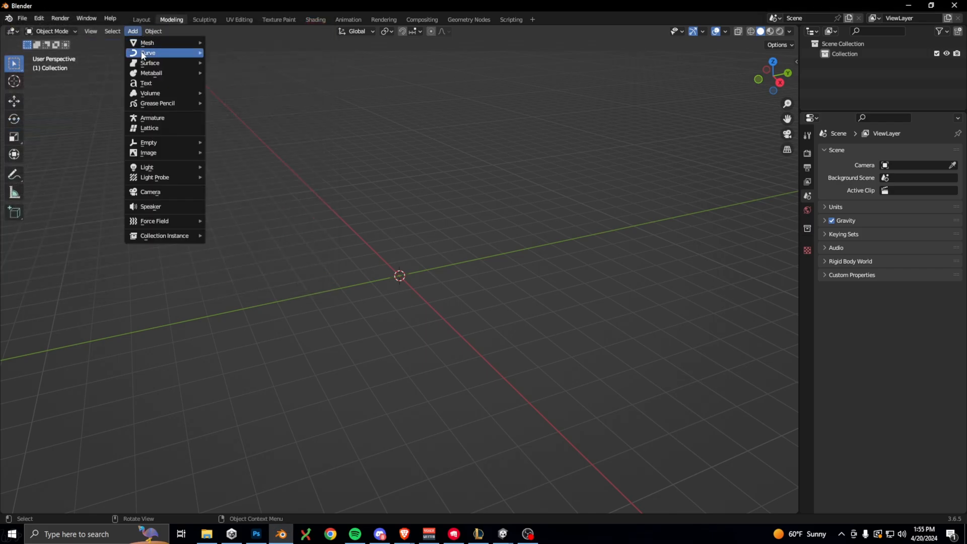
mouse_move(143, 54)
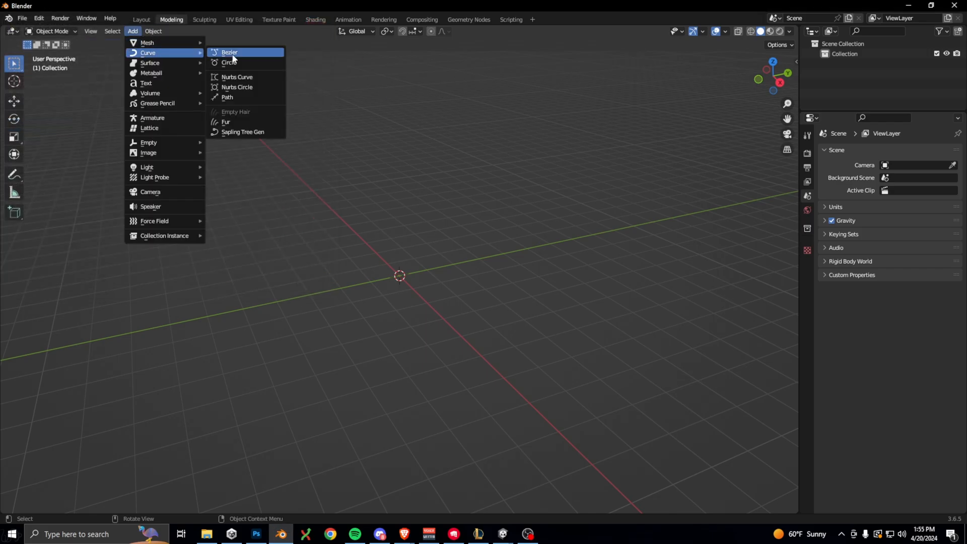
left_click(246, 132)
middle_click_drag(249, 141, 308, 231)
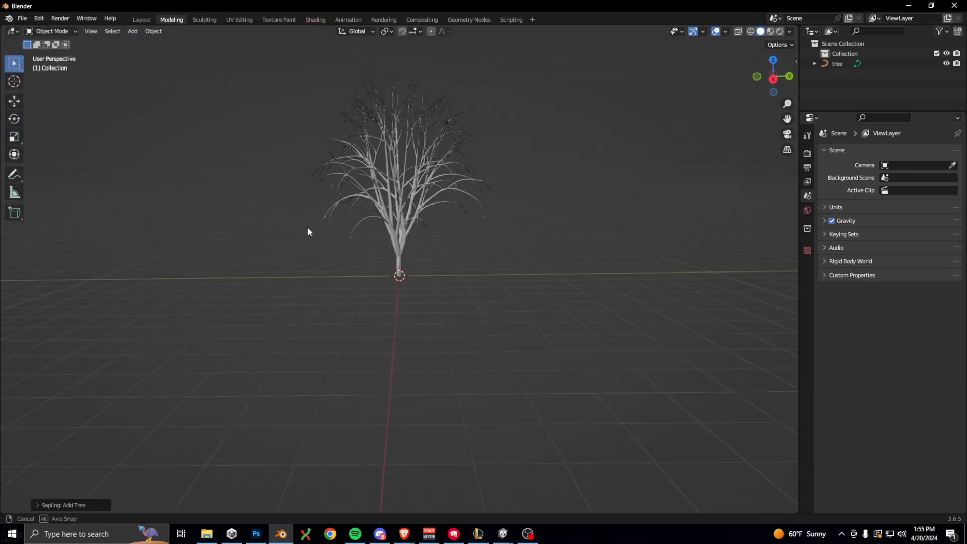
left_click(37, 505)
left_click(63, 499)
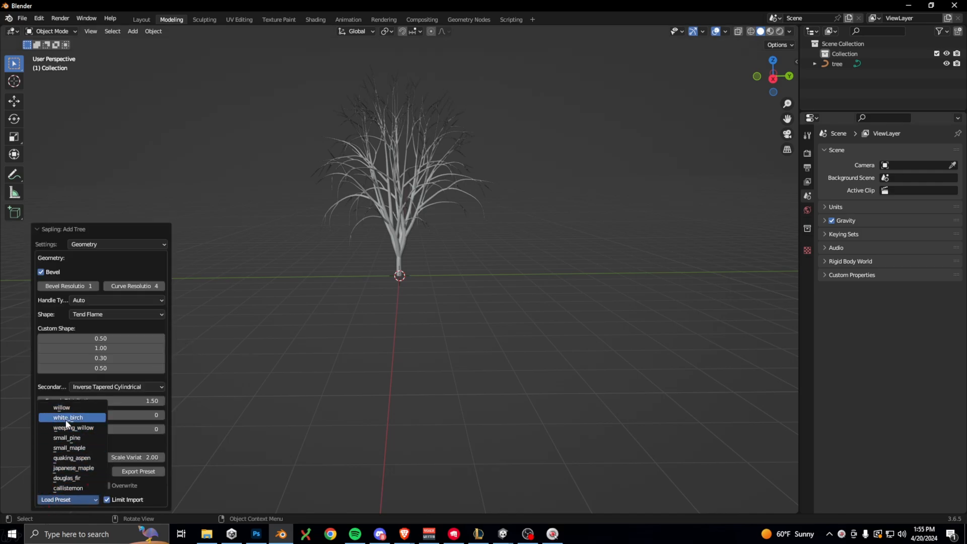
left_click(73, 467)
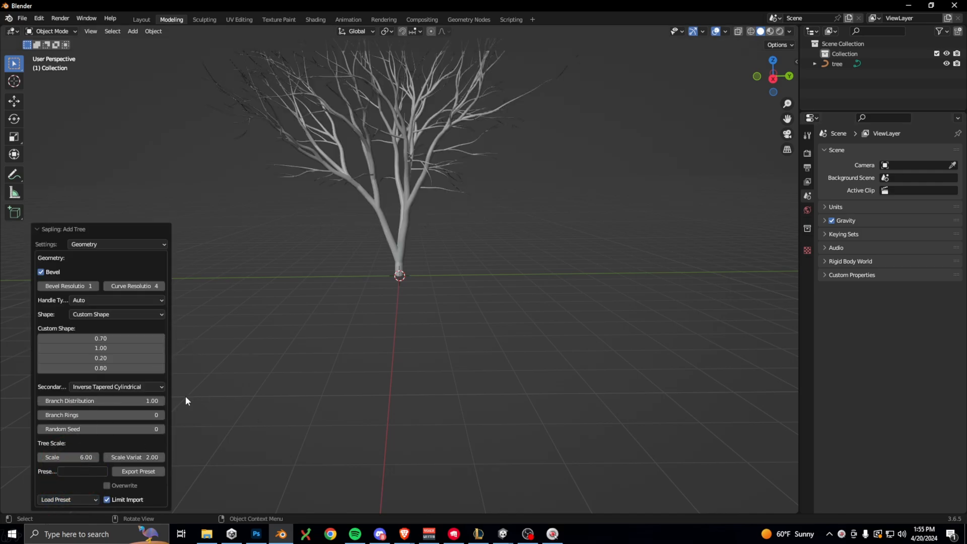
Set the last three Custom Shape values of the tree to 0.01
middle_click_drag(610, 190, 639, 270, "shift")
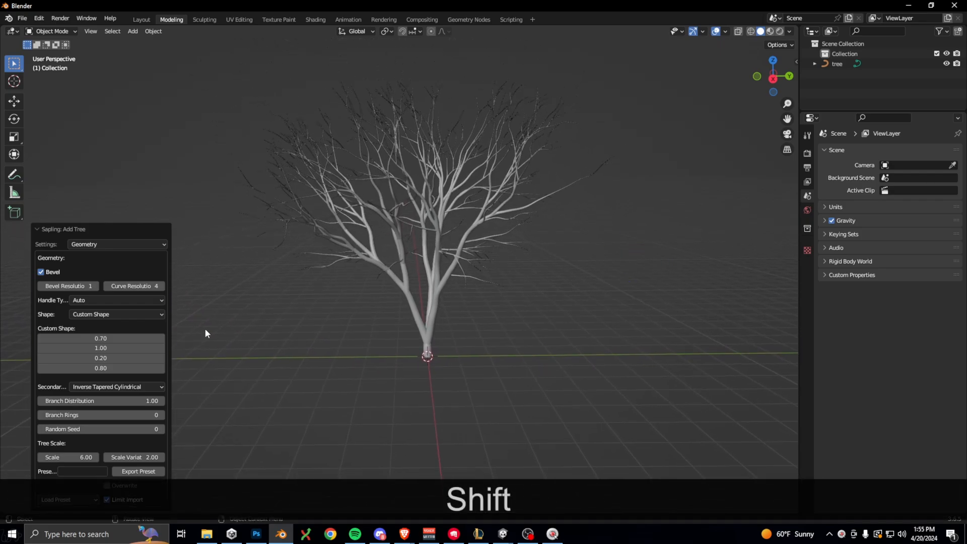
left_click_drag(102, 348, 40, 348)
left_click_drag(128, 368, 37, 368)
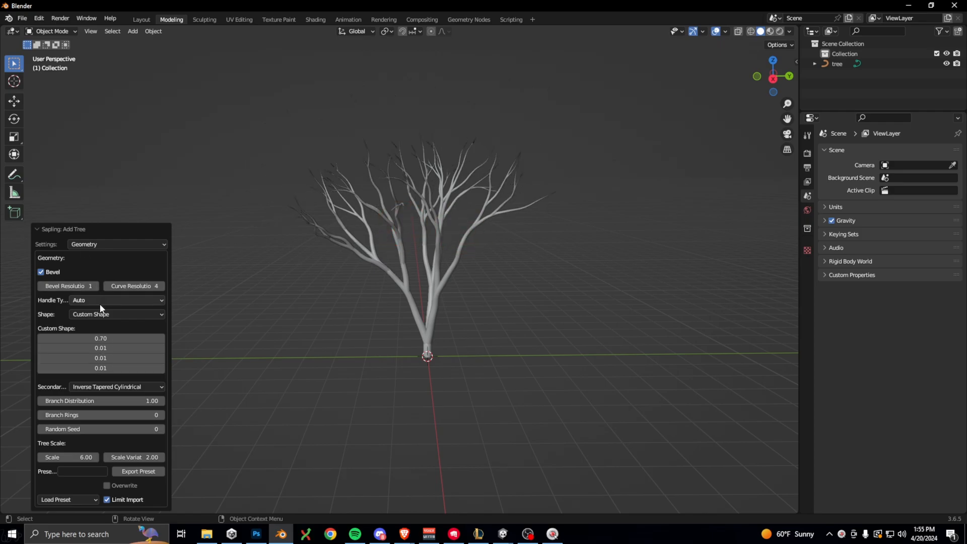
In the Branch Splitting settings, set all branch counts to 0 and lower the segment splits to 0.01, 0.04, 0.00 and 0.00
left_click(98, 245)
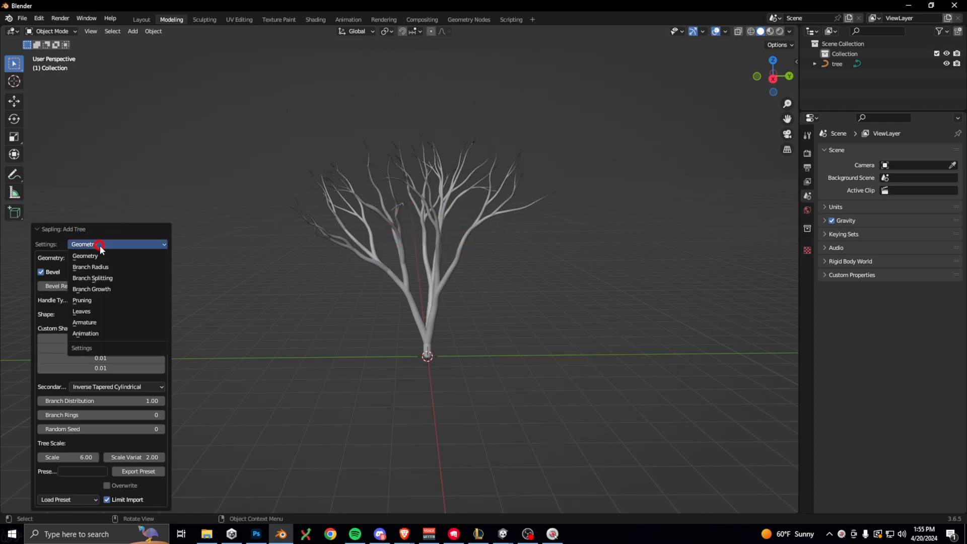
left_click(99, 278)
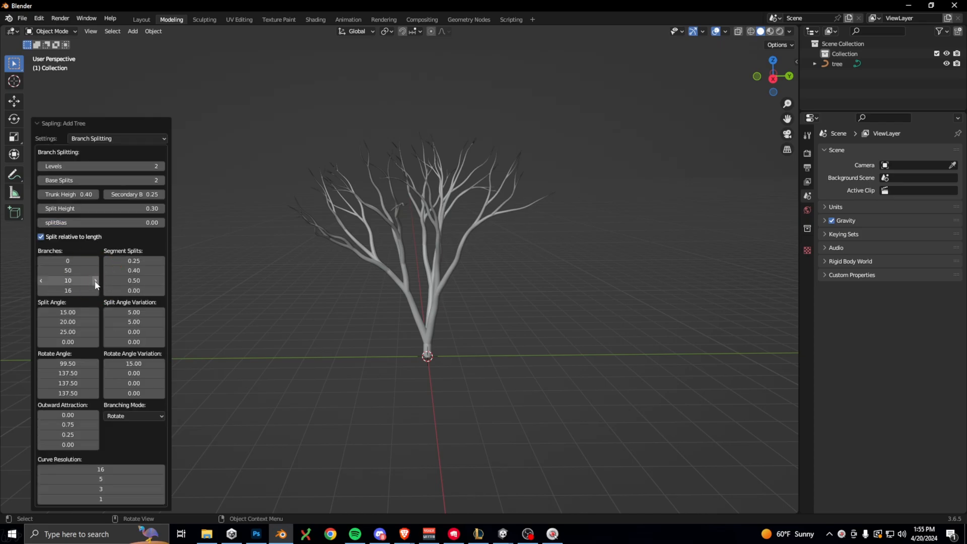
left_click_drag(88, 295, 40, 294)
left_click_drag(144, 270, 108, 270)
left_click_drag(144, 281, 116, 260)
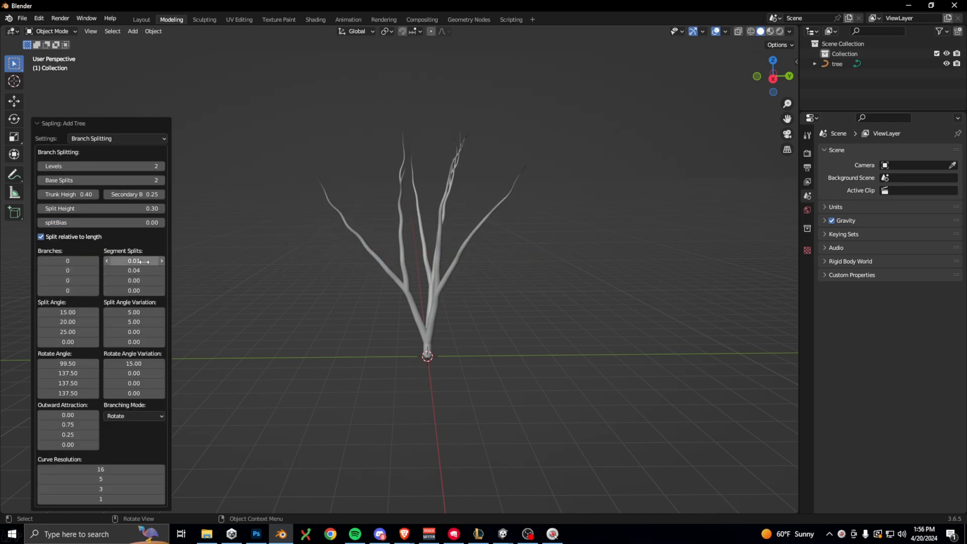
Convert the generated tree curve to a mesh
left_click(455, 275)
middle_click_drag(453, 274, 438, 252)
right_click(433, 245)
mouse_move(433, 244)
left_click(486, 260)
Examine the tree mesh's vertices in Edit Mode, then return to Object Mode
scroll(574, 237, "up", 2)
middle_click_drag(579, 229, 554, 256, "shift")
left_click(50, 31)
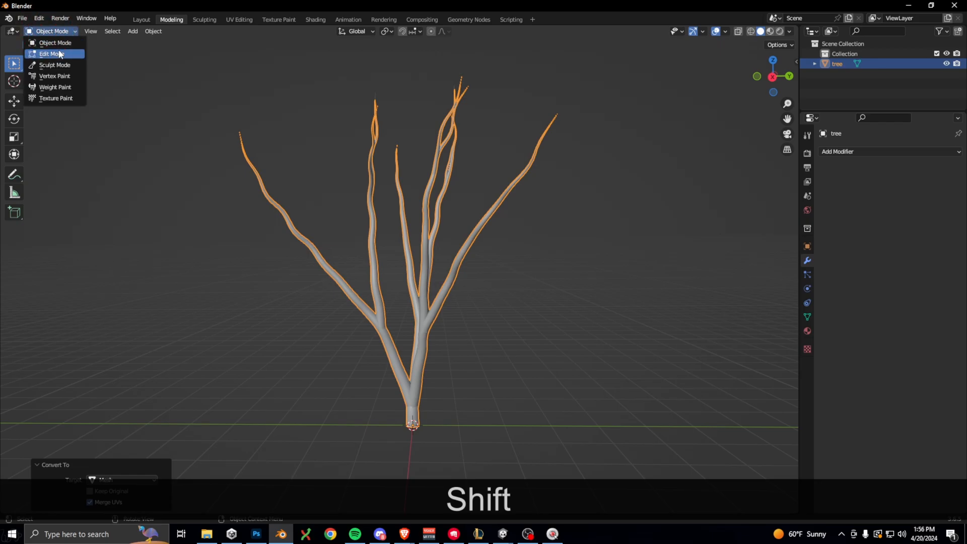
left_click(48, 50)
key("a")
middle_click_drag(401, 313, 373, 295)
left_click(475, 291)
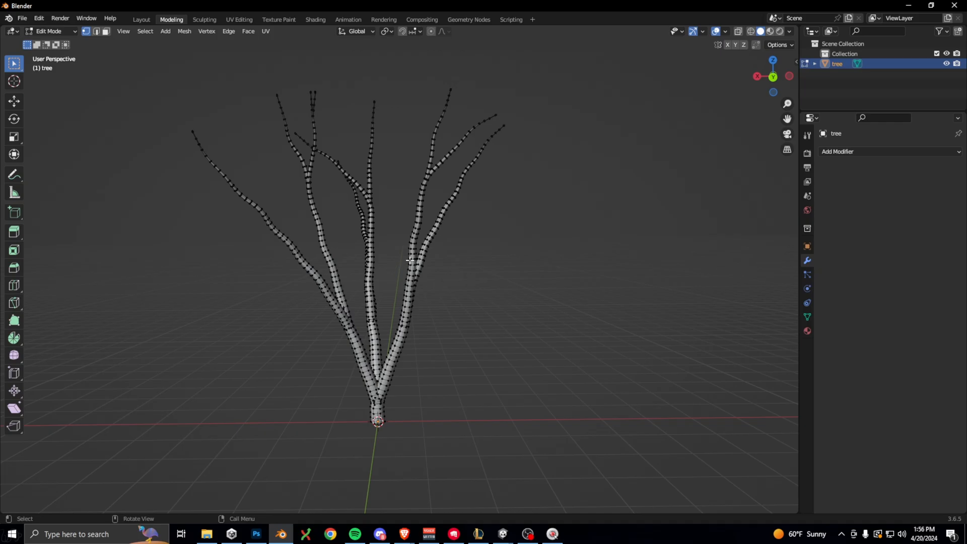
key("Tab")
Weight-paint the tree with linear gradients at weight 1.0 running from the branch tips down toward the middle of the branches
left_click(55, 31)
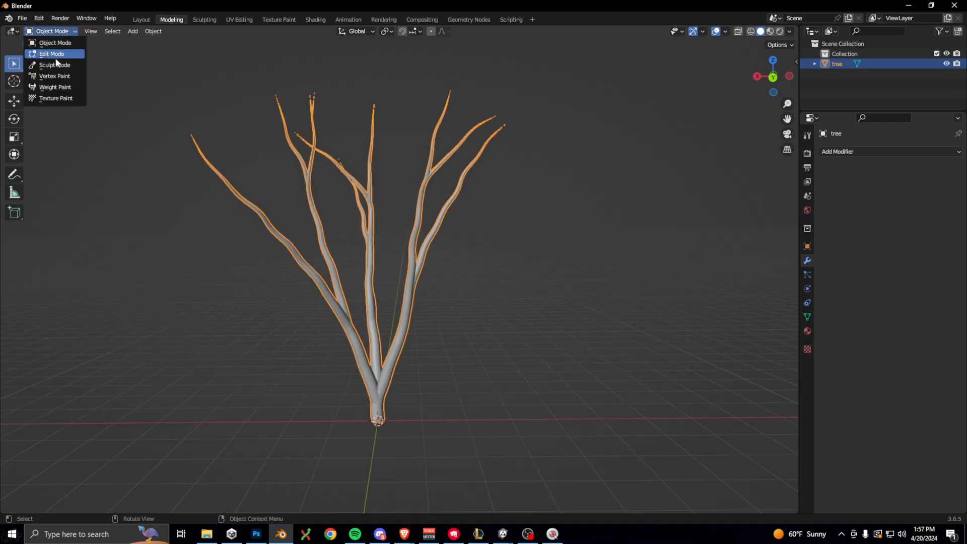
left_click(54, 86)
key("ctrl+z")
left_click(15, 134)
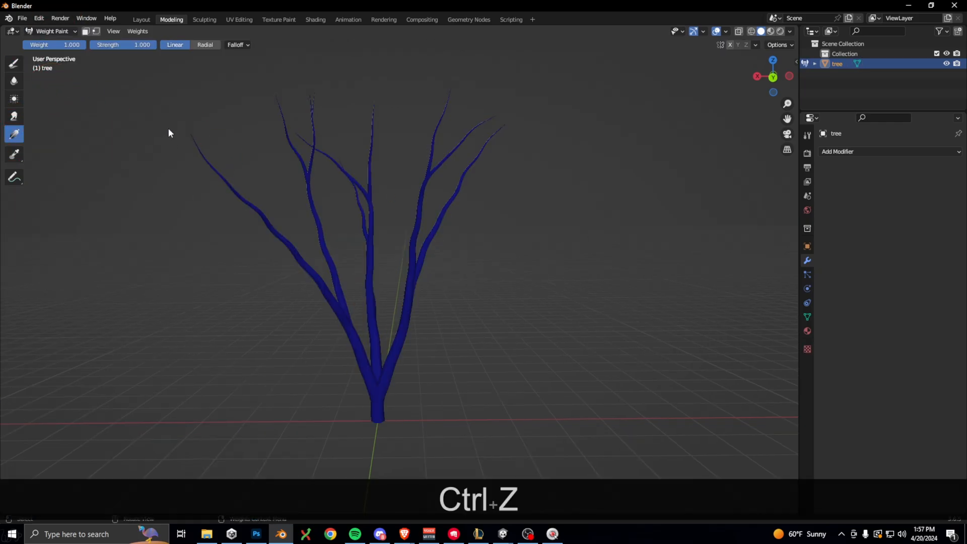
left_click_drag(138, 105, 344, 305)
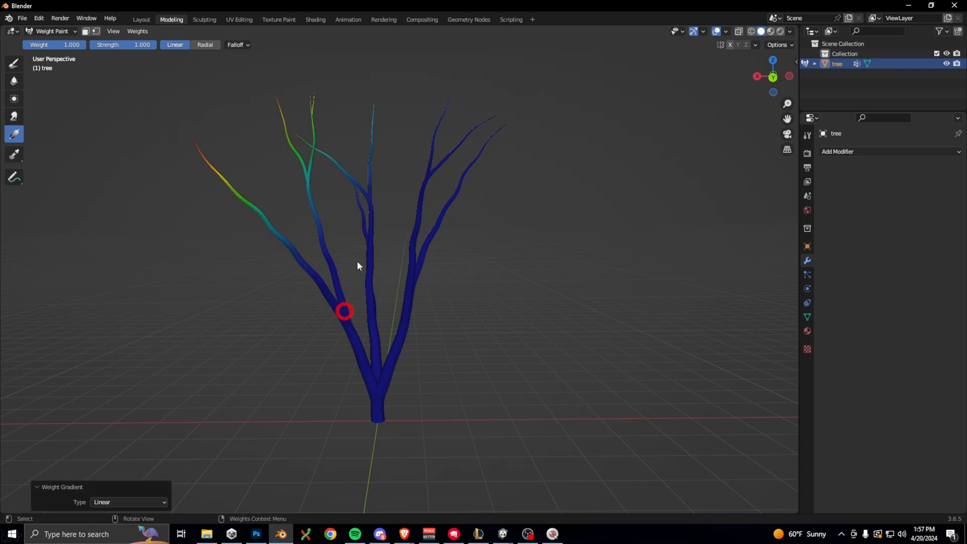
left_click_drag(373, 78, 378, 231)
left_click_drag(574, 108, 349, 307)
left_click_drag(542, 104, 365, 267)
left_click_drag(393, 76, 360, 263)
left_click_drag(214, 95, 284, 225)
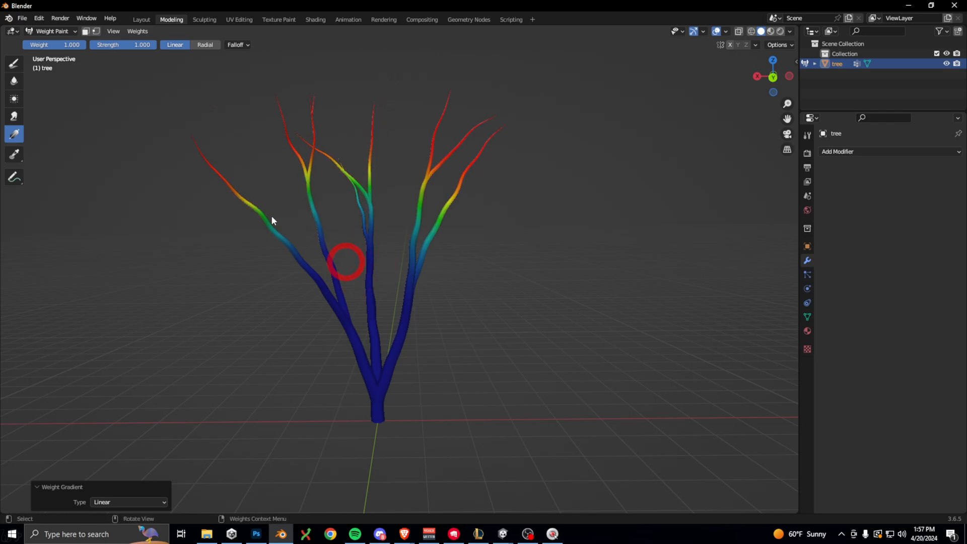
Brush extra weight onto the middle sections of the branches with the Draw brush
left_click(14, 64)
left_click(304, 264)
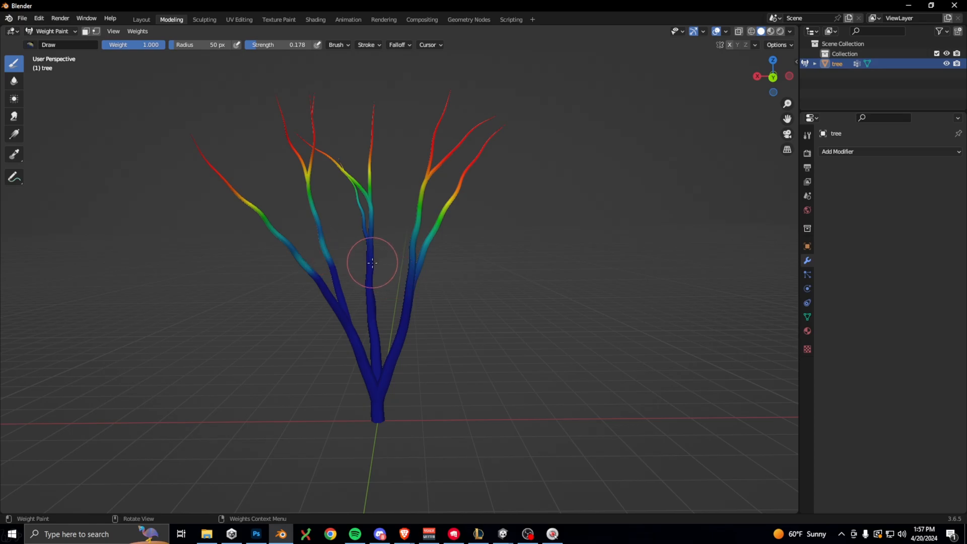
middle_click_drag(369, 239, 463, 239)
Return to Object Mode, add a particle system to the tree, and name its settings Leaves
left_click(55, 32)
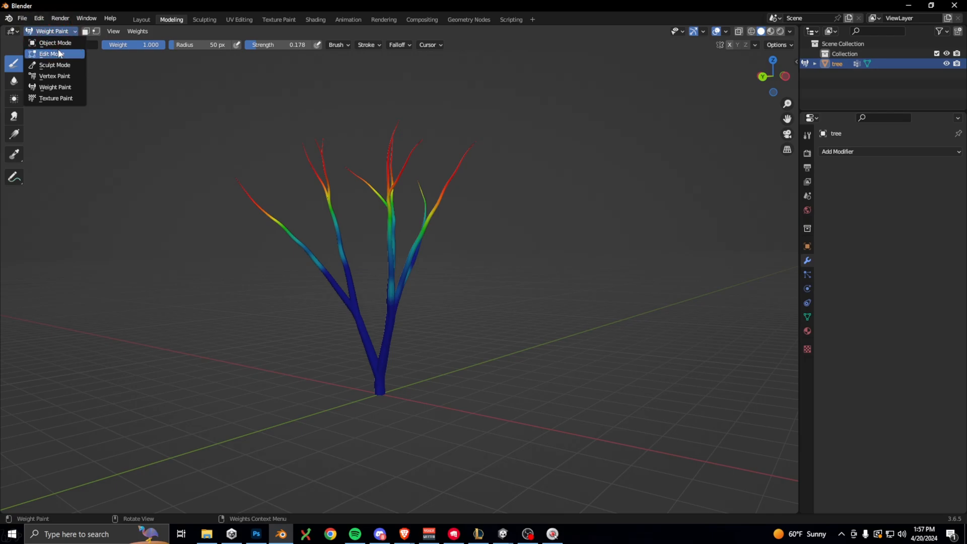
left_click(52, 41)
left_click(807, 276)
left_click(958, 152)
left_click(874, 195)
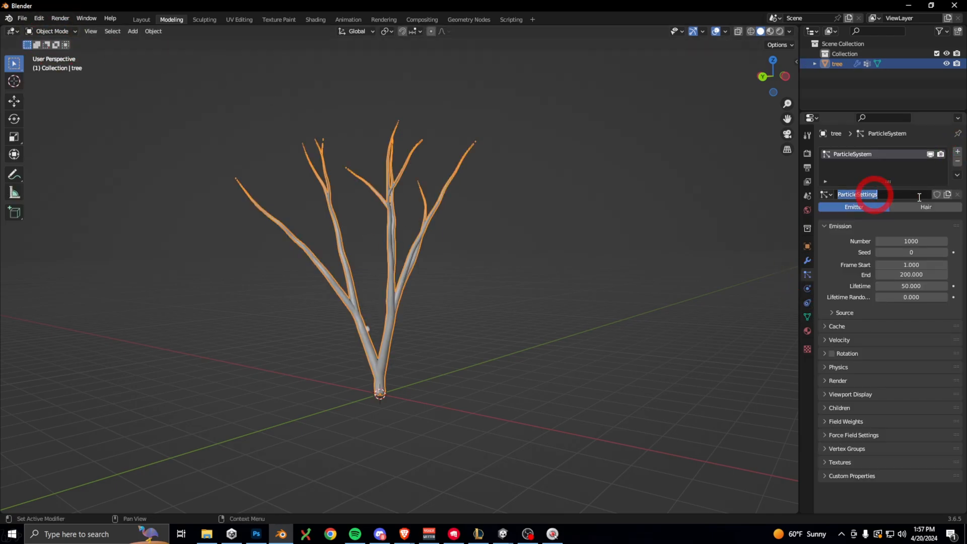
type("Leaves")
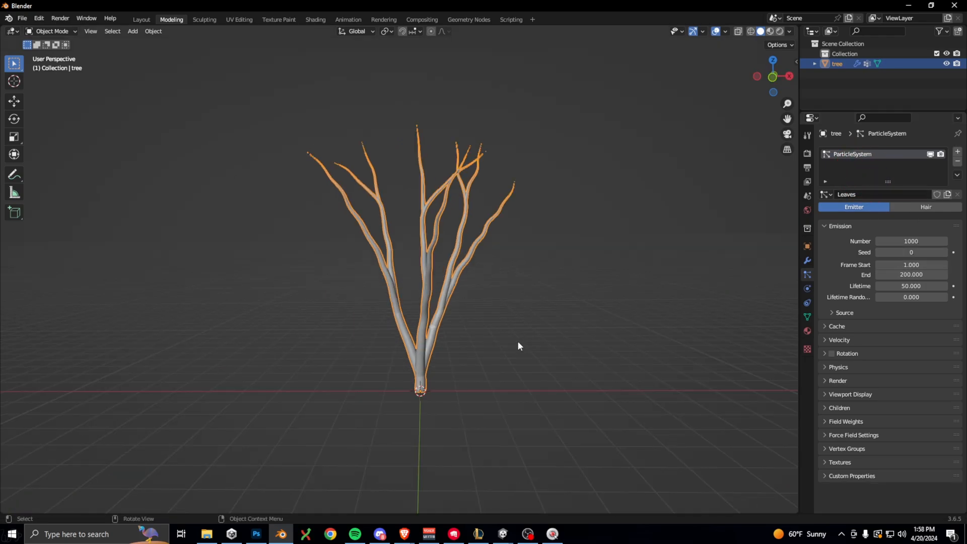
Add a mesh plane and move it along the X axis to one side of the trunk
middle_click_drag(517, 340, 524, 340)
left_click(134, 31)
mouse_move(151, 43)
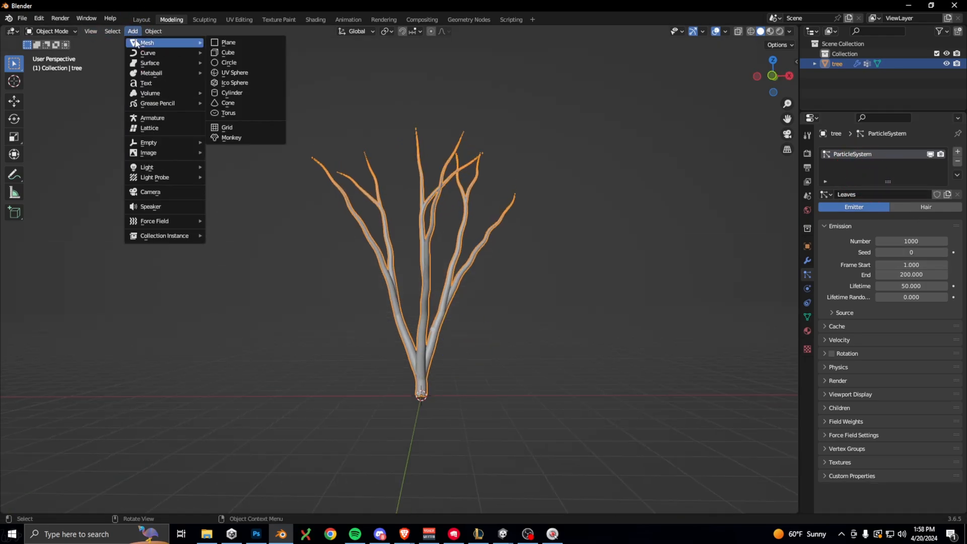
left_click(245, 44)
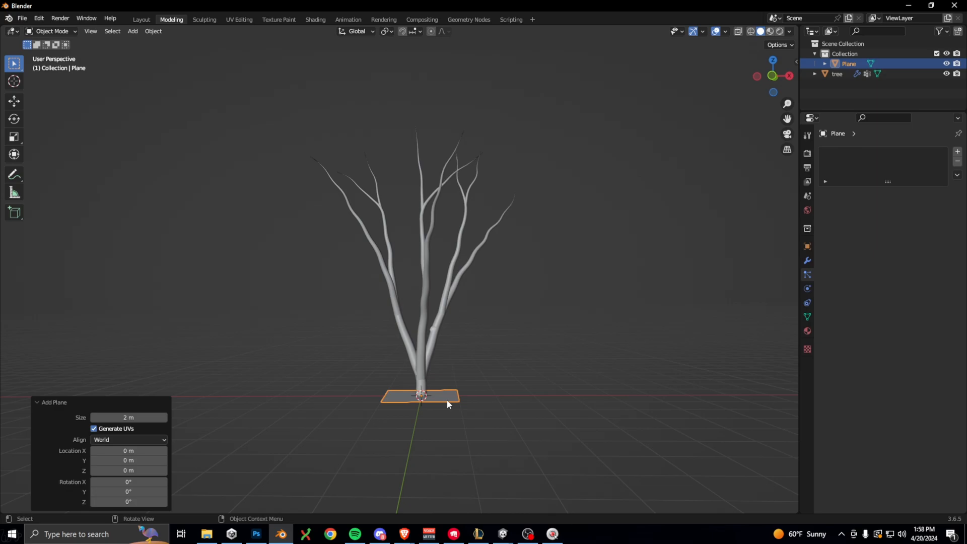
key("g")
key("x")
left_click(332, 402)
Duplicate the plane in place and rotate the copy 90° about the X axis
middle_click_drag(523, 353, 524, 383)
middle_click_drag(352, 398, 382, 291, "shift")
scroll(382, 291, "up", 4)
key("shift+d")
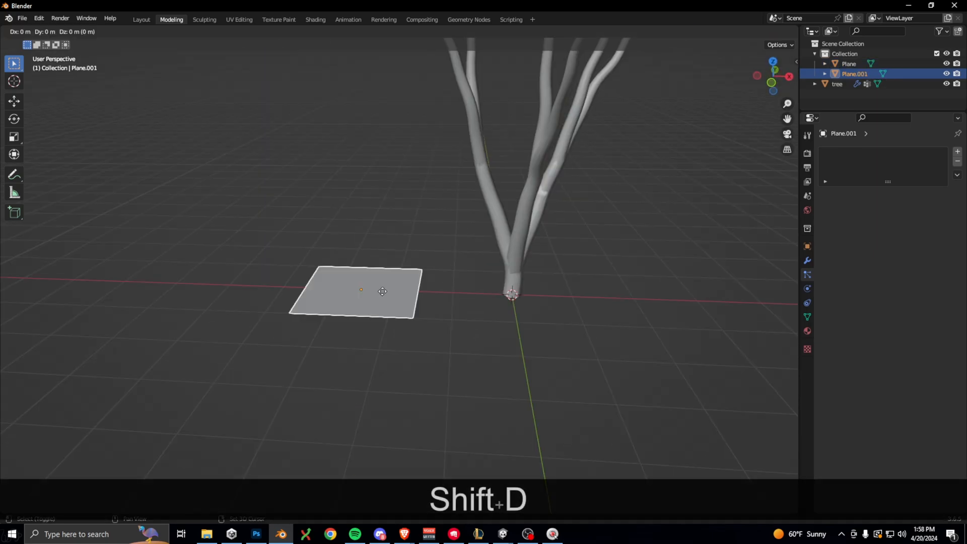
type("rx")
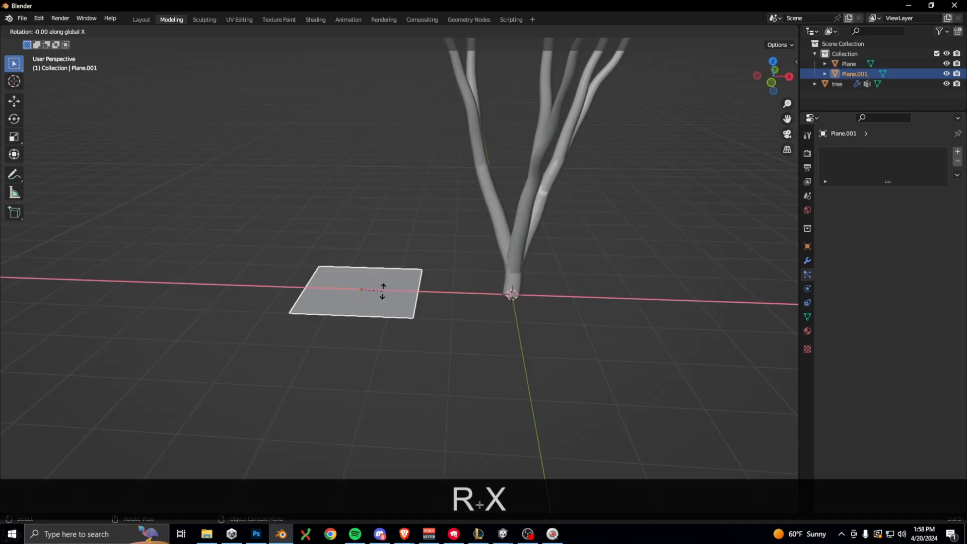
type("90")
key("Return")
Make two more plane copies in place, rotating the first 45° and the second a further 90° about X
middle_click_drag(382, 291, 352, 307)
key("shift+d")
type("rx45")
key("Return")
key("shift+d")
type("rx90")
key("Return")
Select one of the crossed planes, duplicate it in place, and rotate the copy 90° about the Y axis
middle_click_drag(371, 339, 382, 328)
left_click(382, 328)
middle_click_drag(446, 325, 242, 202)
key("shift+d")
key("r")
key("y")
key("9")
key("0")
key("Return")
Make two more plane copies in place, rotating the first 45° and the second a further 90° about Y
key("shift+d")
type("ry45")
key("Return")
key("shift+d")
type("ry90")
key("Return")
Select all the crossed planes and join them into one object
left_click_drag(243, 202, 406, 362)
middle_click_drag(406, 361, 436, 385)
key("ctrl+j")
In the Shading workspace, give the joined planes a new material named LeavesMat and add an Image Texture node with LeafTex_1.psd
mouse_move(447, 327)
middle_mouse_down()
mouse_move(457, 341)
mouse_move(404, 258)
middle_mouse_up()
left_click(316, 20)
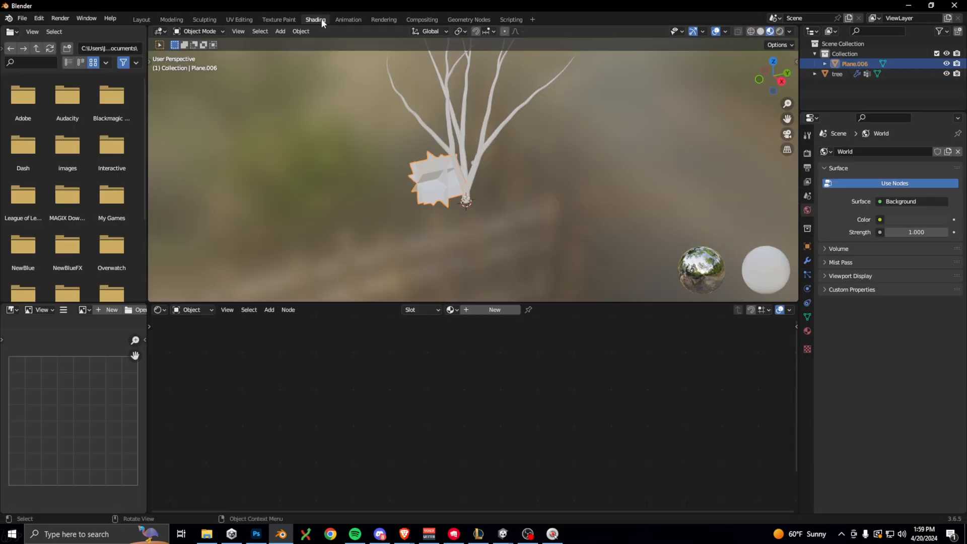
middle_click_drag(440, 213, 492, 203)
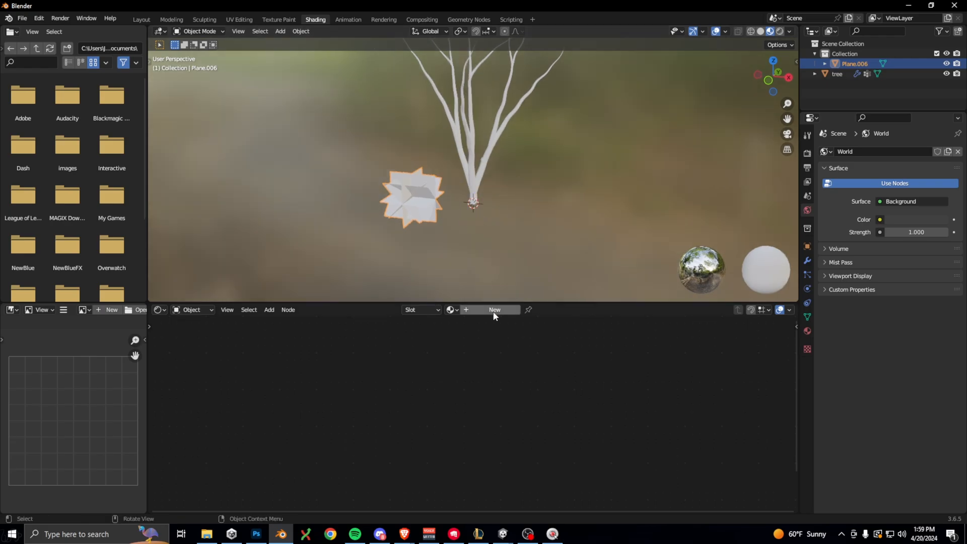
left_click(482, 309)
double_click(488, 309)
type("Leaves")
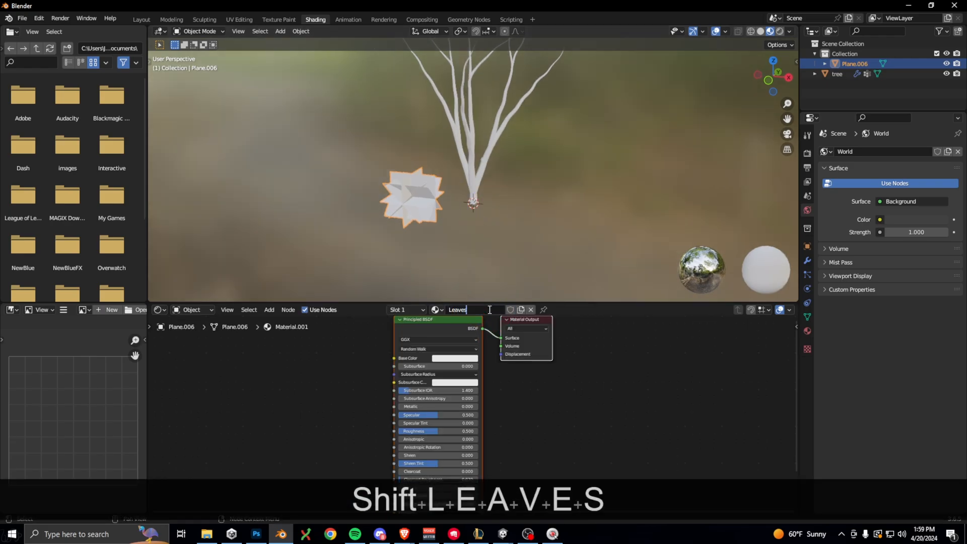
type("Mat")
key("Return")
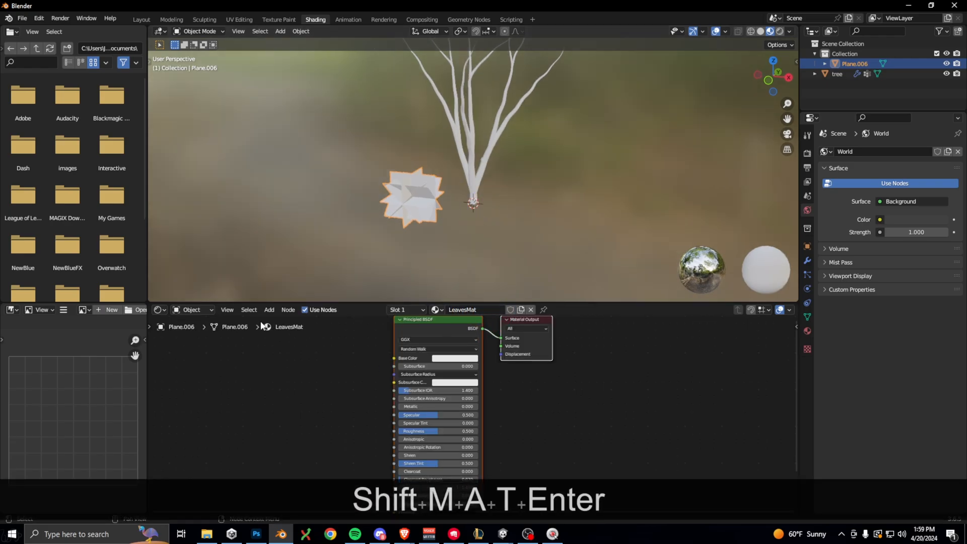
left_click(269, 310)
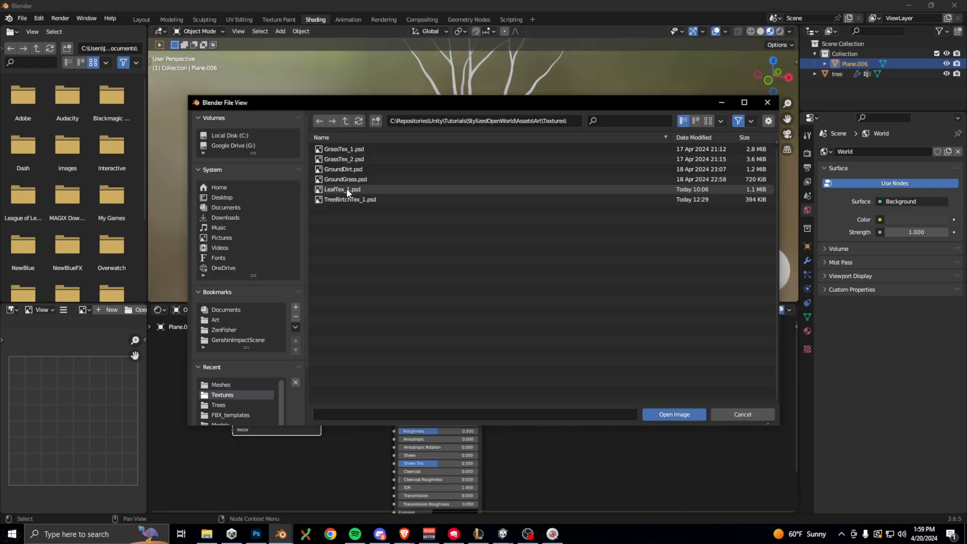
double_click(346, 189)
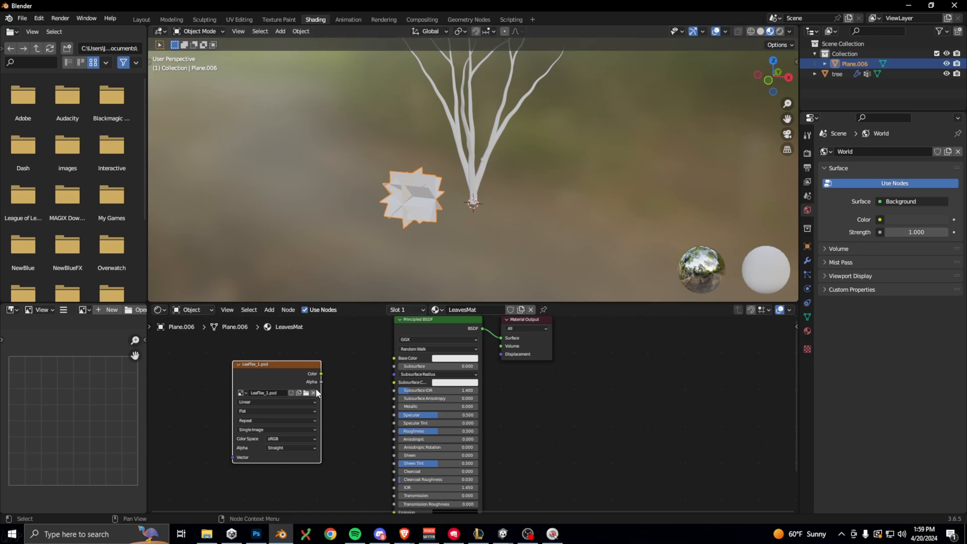
Connect the LeafTex_1.psd Alpha output to the Principled BSDF Alpha and set the material's blend mode to Alpha Clip
middle_click_drag(316, 396, 314, 351)
left_click_drag(319, 338, 377, 407)
left_click_drag(393, 484, 392, 483)
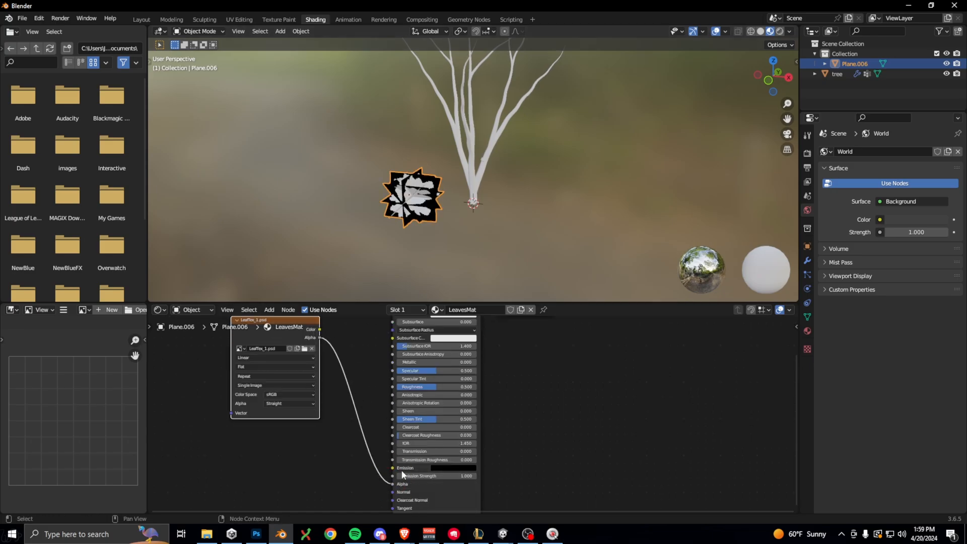
left_click(807, 331)
scroll(877, 385, "down", 10)
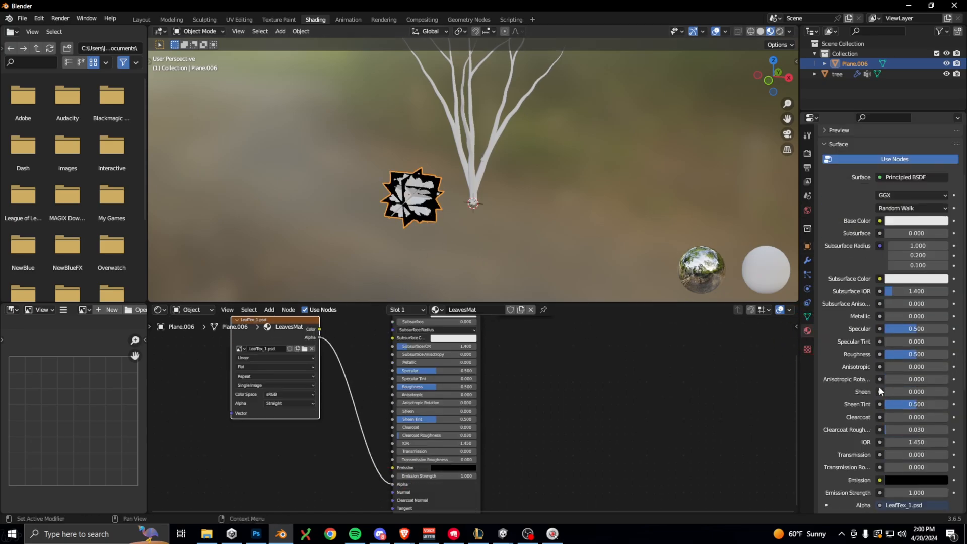
left_click(902, 387)
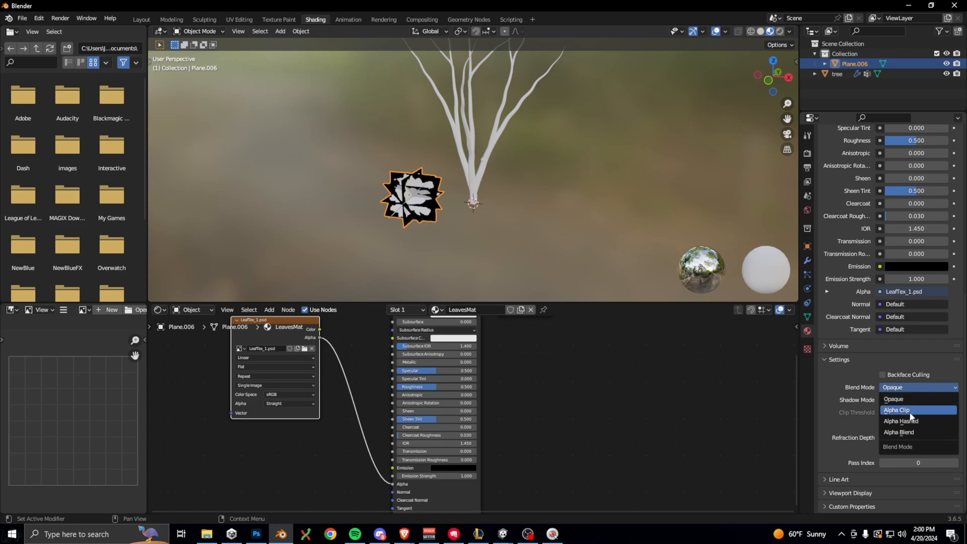
left_click(898, 410)
Set the Base Color of LeavesMat to a dark green
middle_click_drag(436, 204, 479, 226)
middle_click_drag(521, 332, 519, 379)
scroll(519, 379, "down", 1)
key("ctrl+z")
key("ctrl+z")
left_click(450, 364)
left_click_drag(445, 286, 409, 272)
left_click_drag(491, 288, 491, 297)
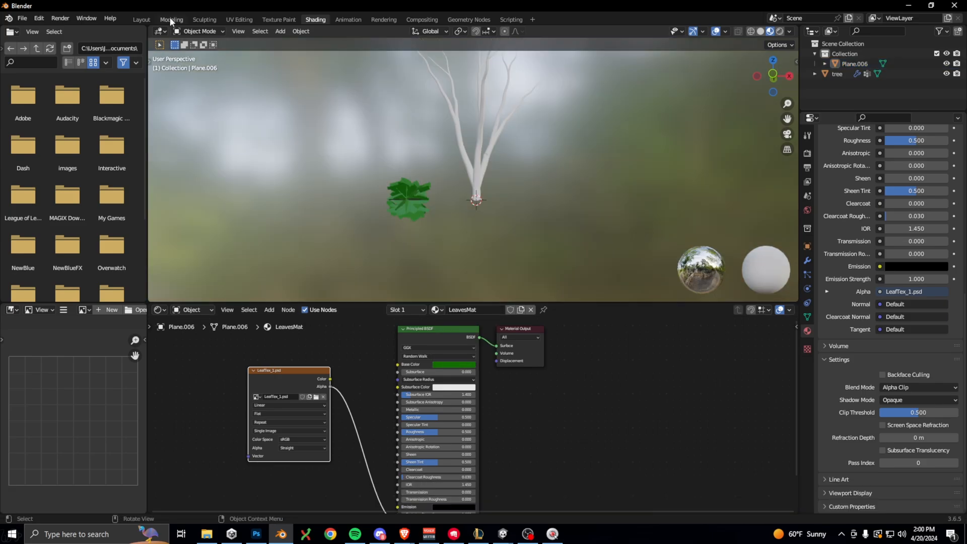
Switch to the Modeling workspace, use Material Preview shading and return to Object Mode
left_click(171, 19)
left_click(770, 32)
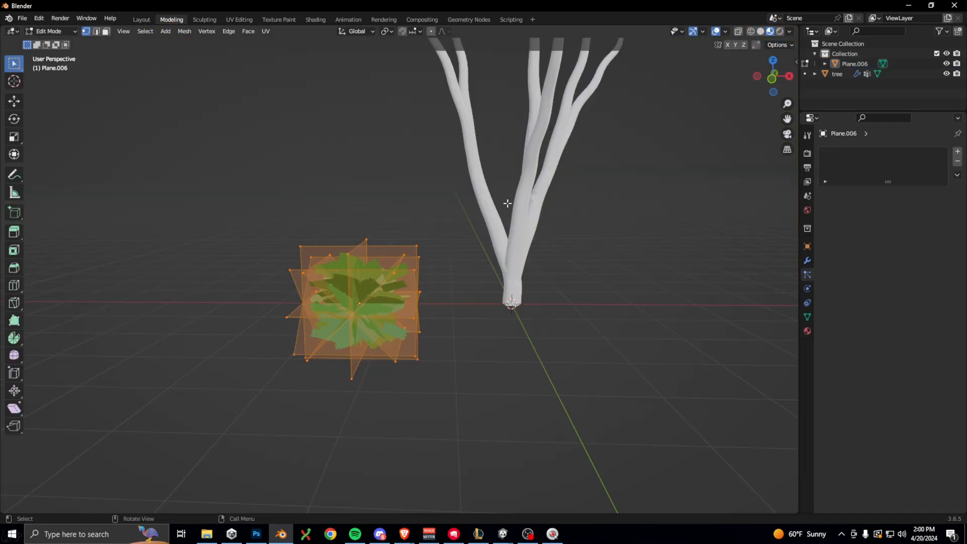
scroll(669, 259, "down", 5)
left_click(61, 31)
left_click(65, 43)
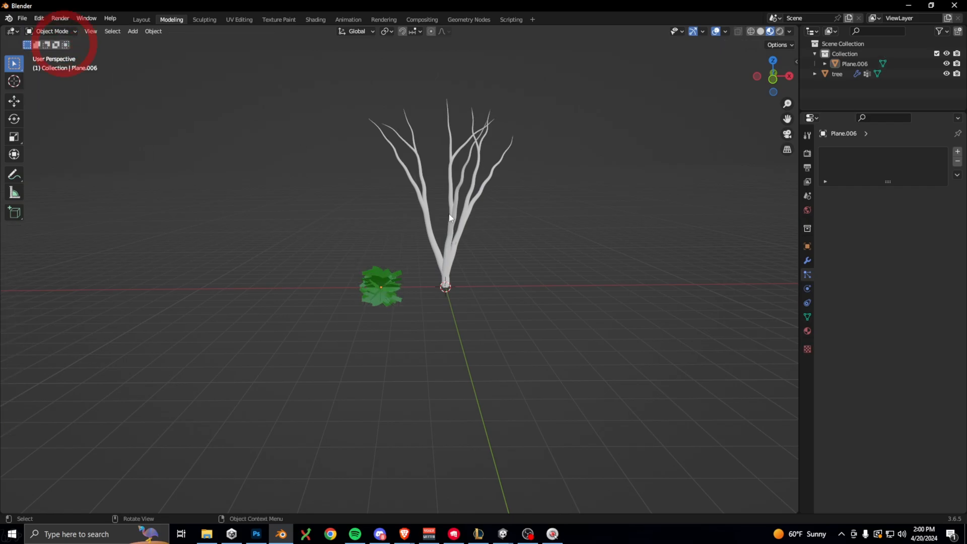
On the tree's Leaves particle system, set the emission number to 200 and the type to Hair
left_click(468, 253)
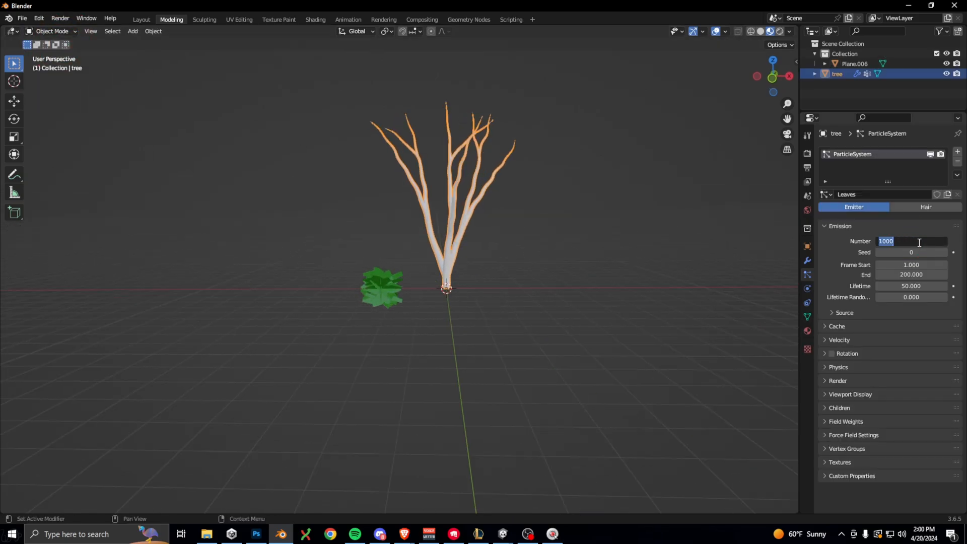
type("200")
key("Return")
left_click(925, 207)
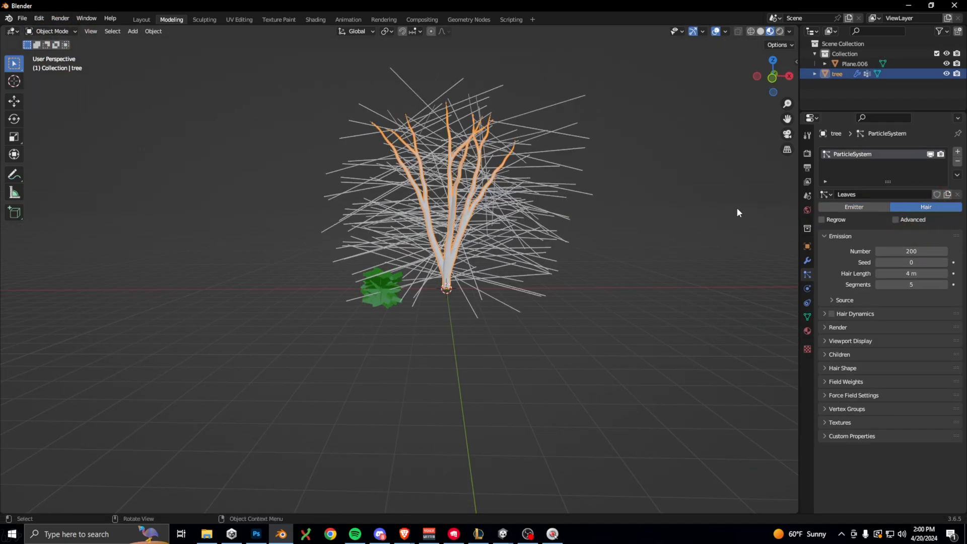
Render the tree's hair particles as Object, with the joined leaf planes (Plane.006) as the instance object
left_click(824, 328)
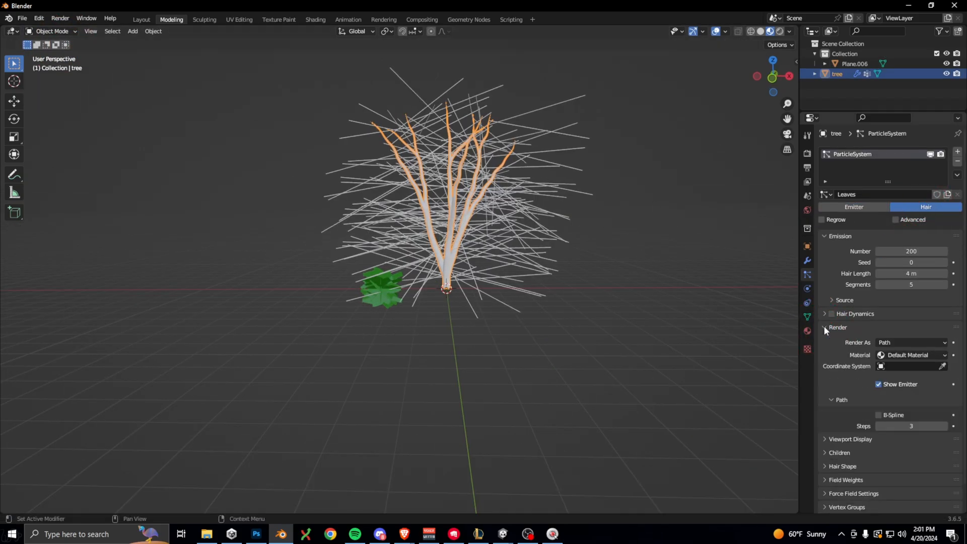
left_click(884, 343)
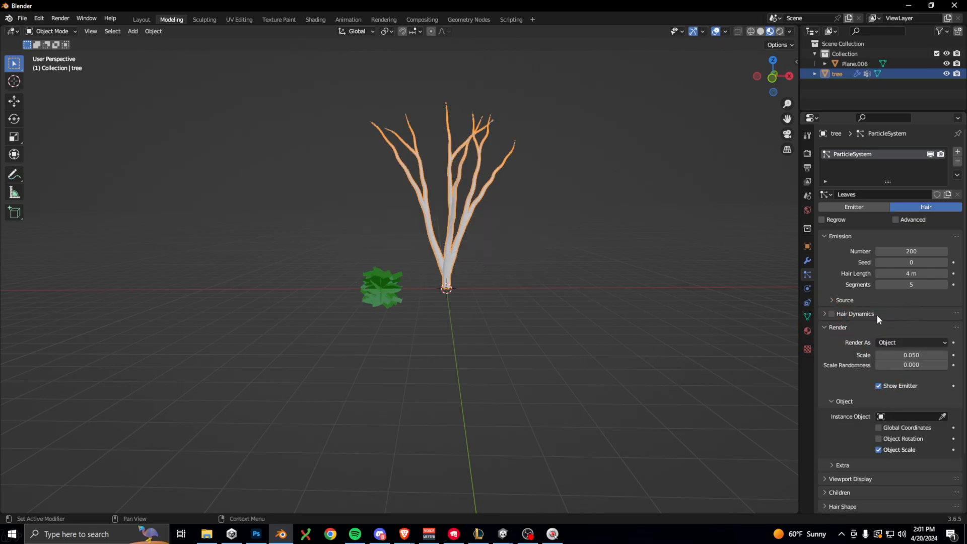
left_click(941, 416)
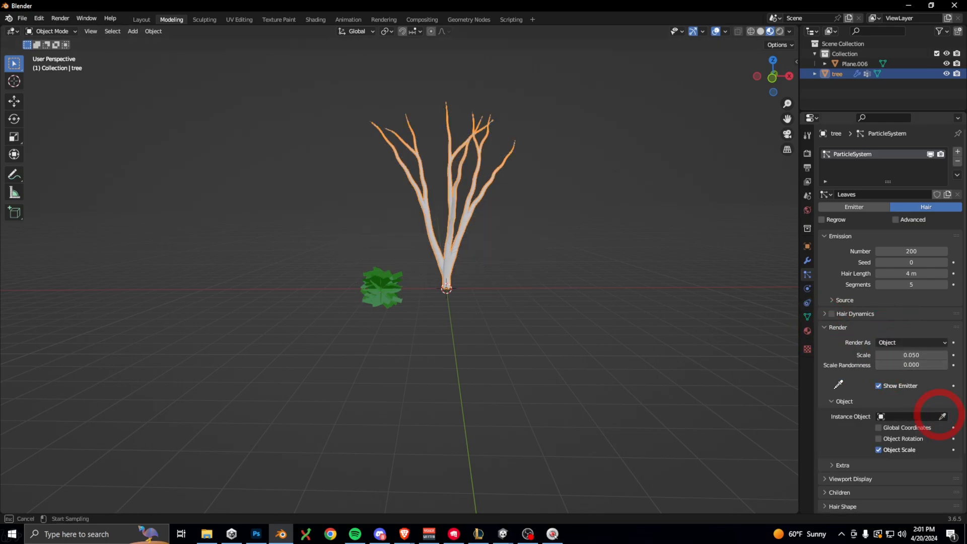
left_click(391, 278)
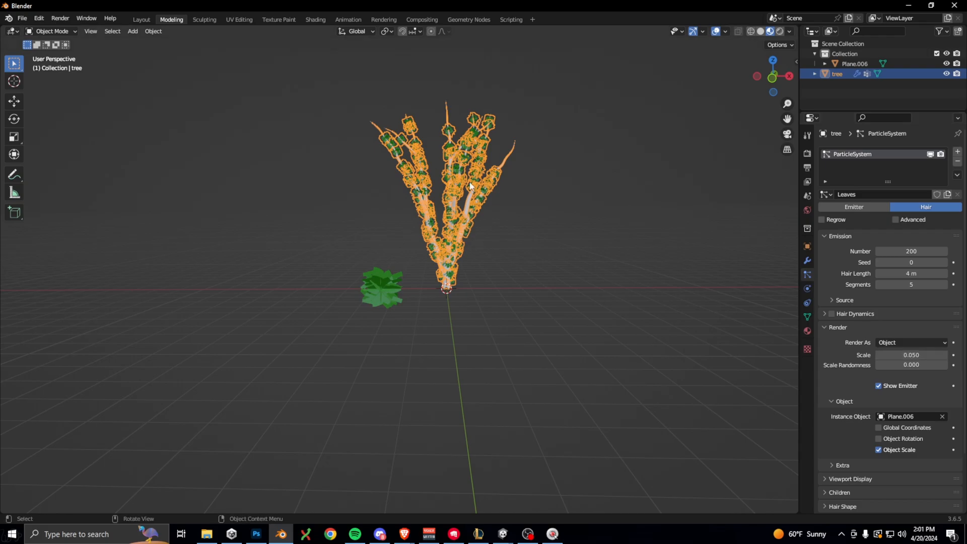
Limit the leaf particles' density to the vertex group named Group
scroll(427, 182, "up", 5)
mouse_move(484, 185)
middle_mouse_down()
mouse_move(409, 154)
mouse_move(473, 186)
middle_mouse_up()
scroll(542, 182, "down", 4)
middle_click_drag(542, 182, 565, 153)
scroll(889, 384, "down", 3)
left_click(824, 479)
scroll(841, 479, "down", 4)
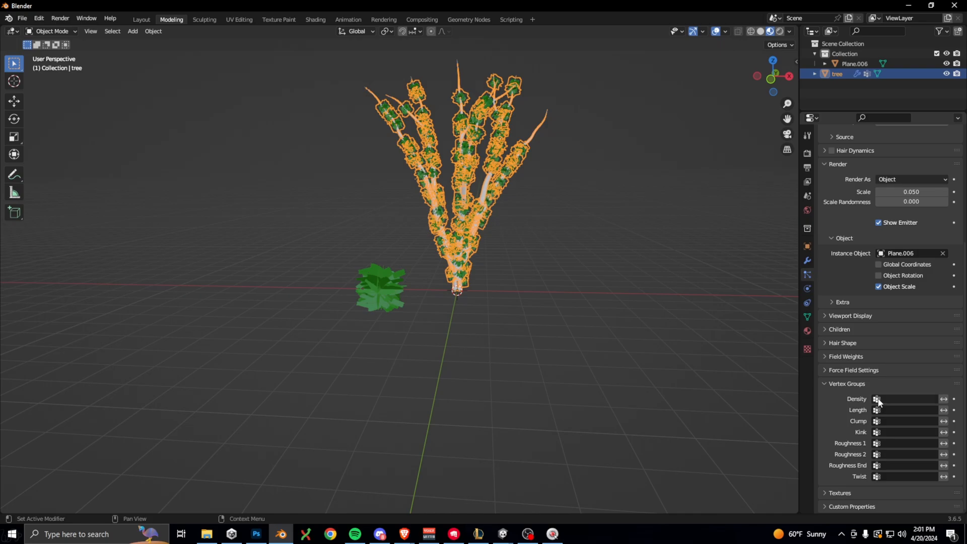
left_click(877, 400)
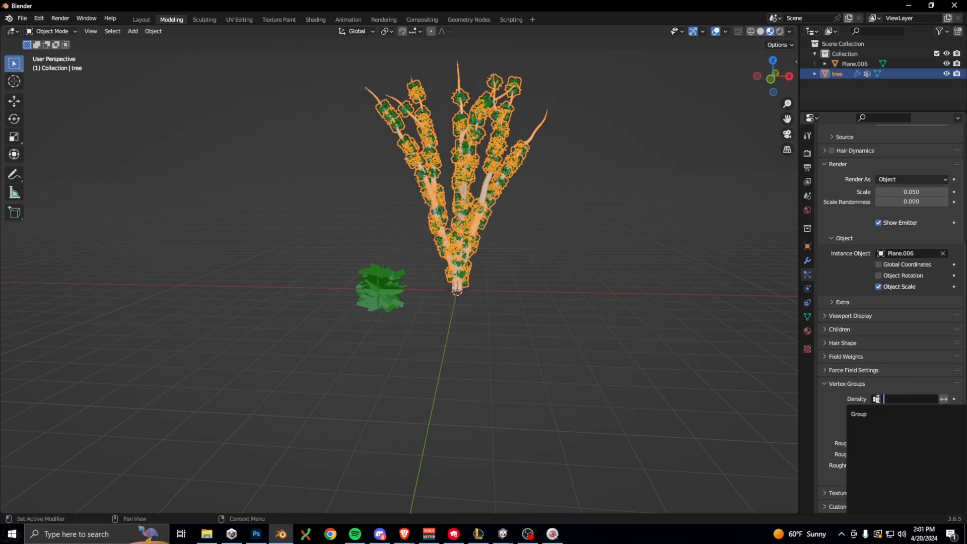
left_click(864, 414)
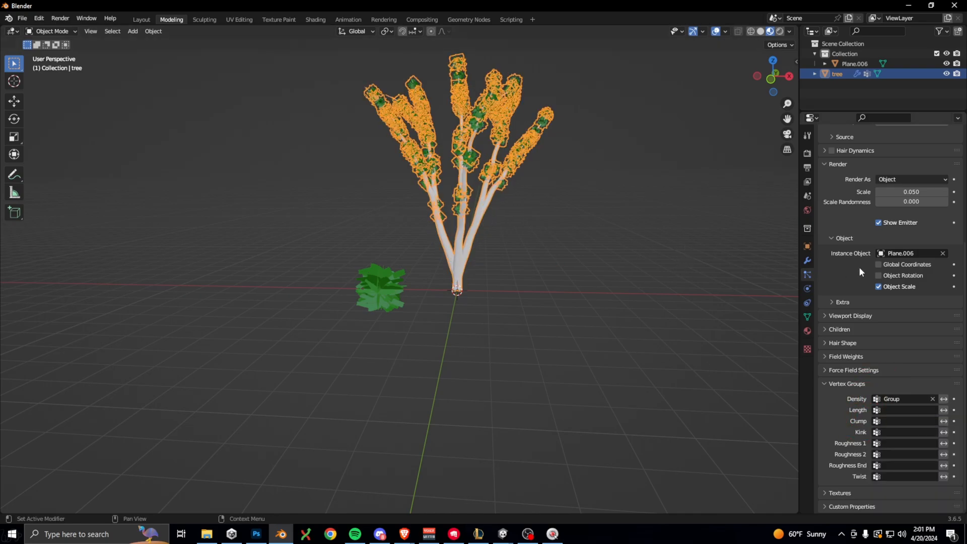
Tune the leaf particles to a number of 53, seed 3 and a render scale of 0.340
scroll(856, 269, "up", 8)
left_click_drag(901, 355, 949, 354)
left_click_drag(911, 251, 861, 250)
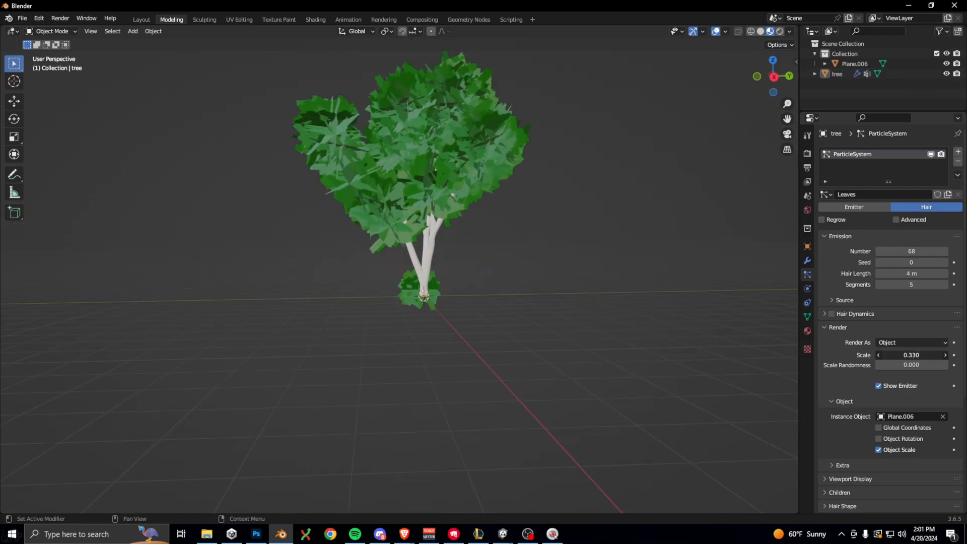
left_click_drag(910, 354, 926, 354)
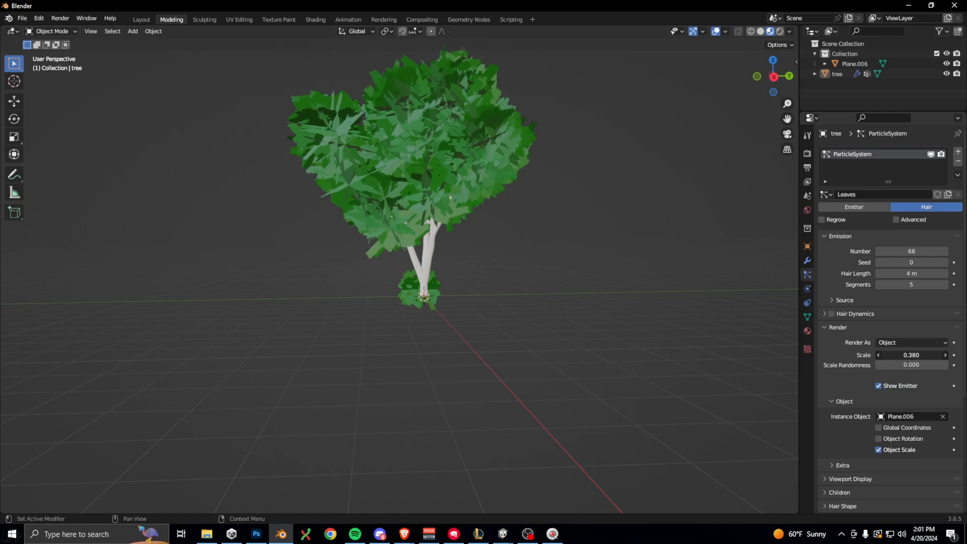
left_click_drag(911, 250, 890, 251)
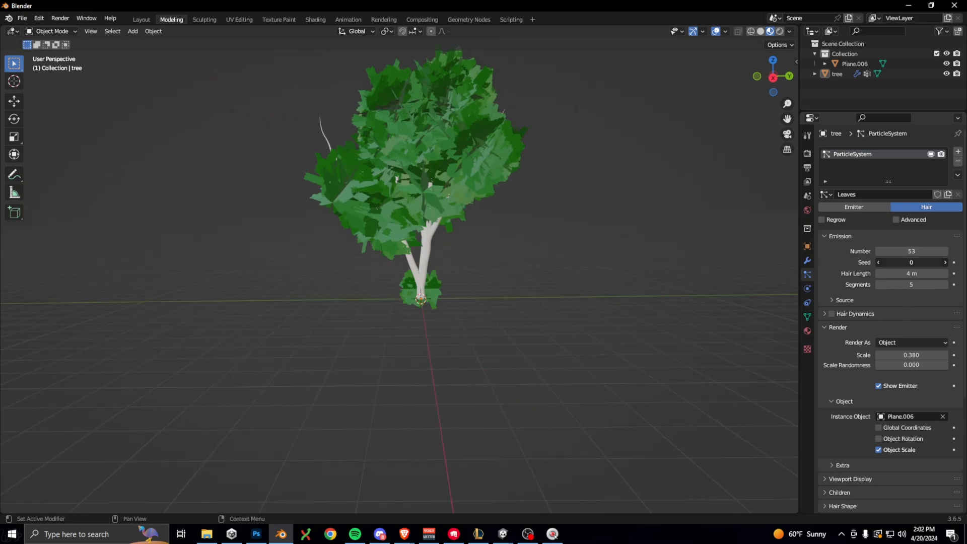
left_click_drag(911, 261, 926, 262)
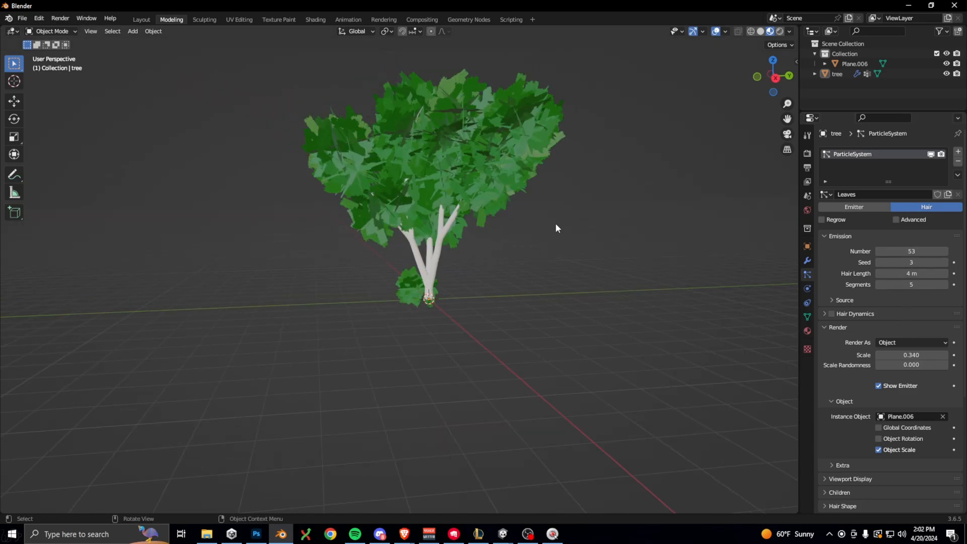
Make the tree's leaf particle instances real and apply the ParticleSystem modifier
left_click(496, 149)
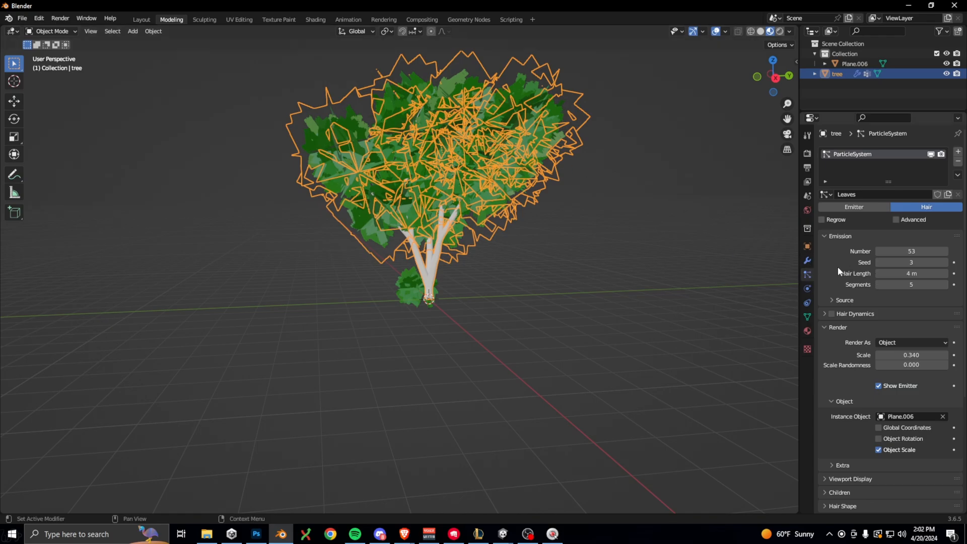
left_click(807, 260)
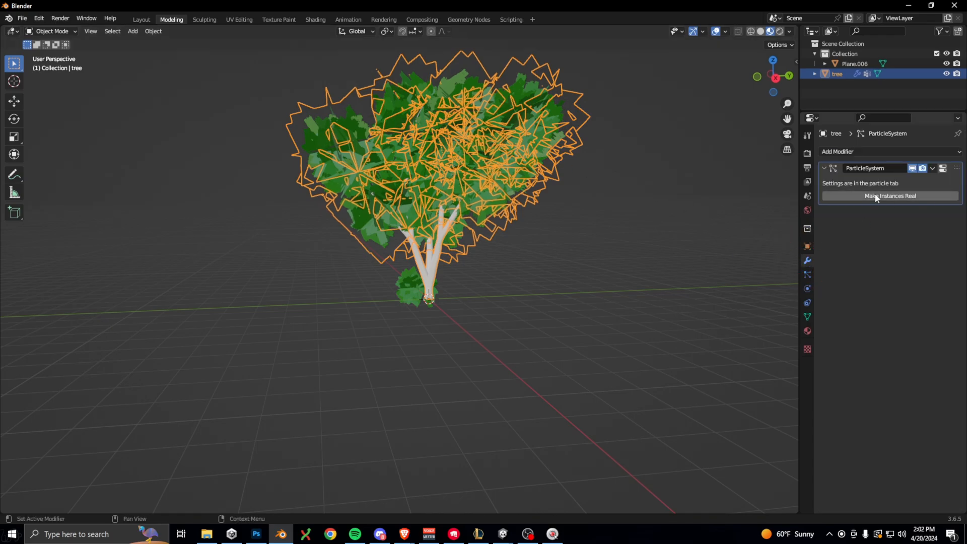
left_click(884, 196)
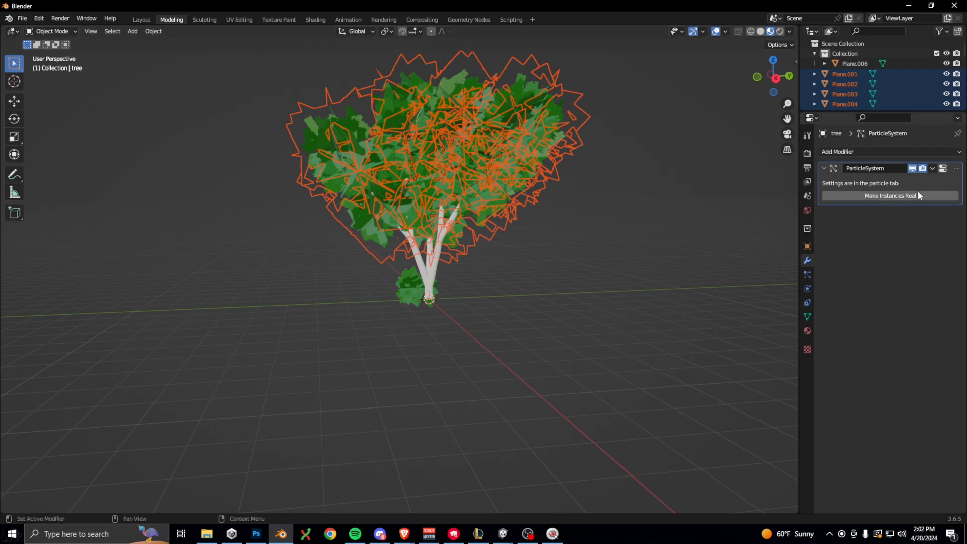
left_click(931, 168)
left_click(886, 179)
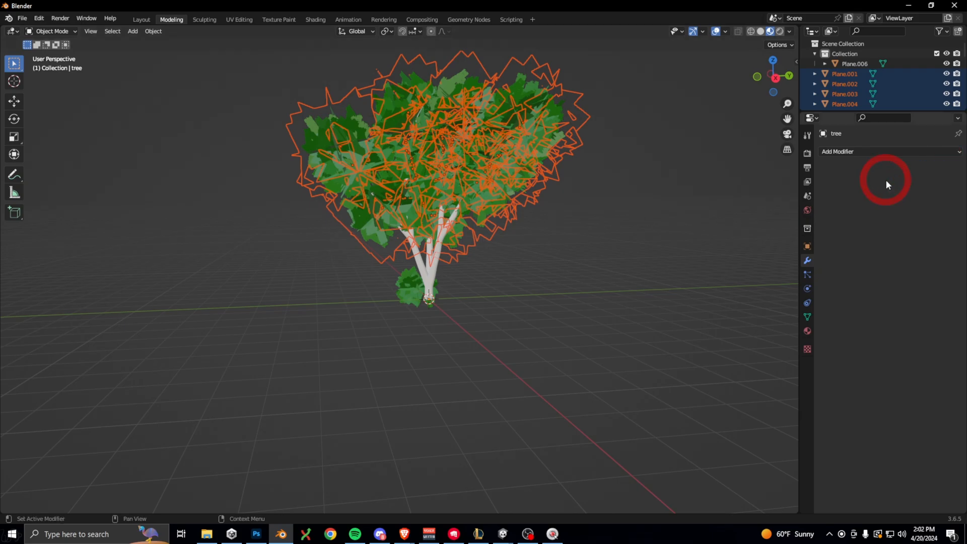
Join all the real leaf instances into one object and delete the original leaf plane object, Plane.006
left_click(319, 131, "shift")
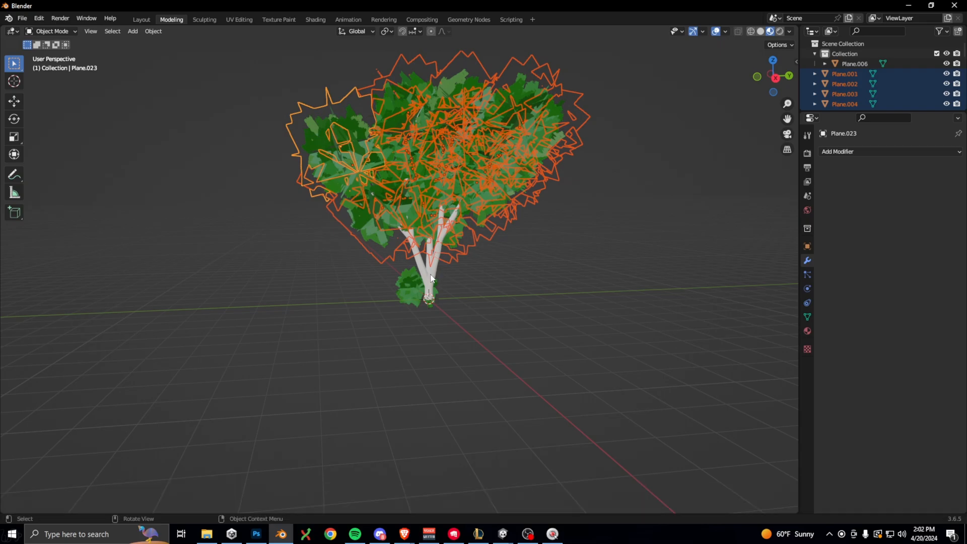
key("ctrl+j")
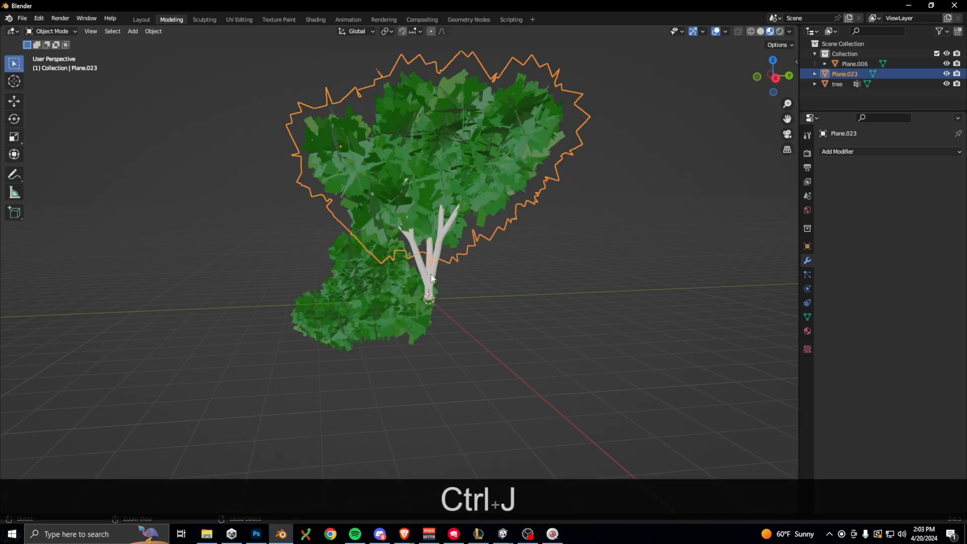
left_click(399, 291)
key("g")
left_click(531, 297)
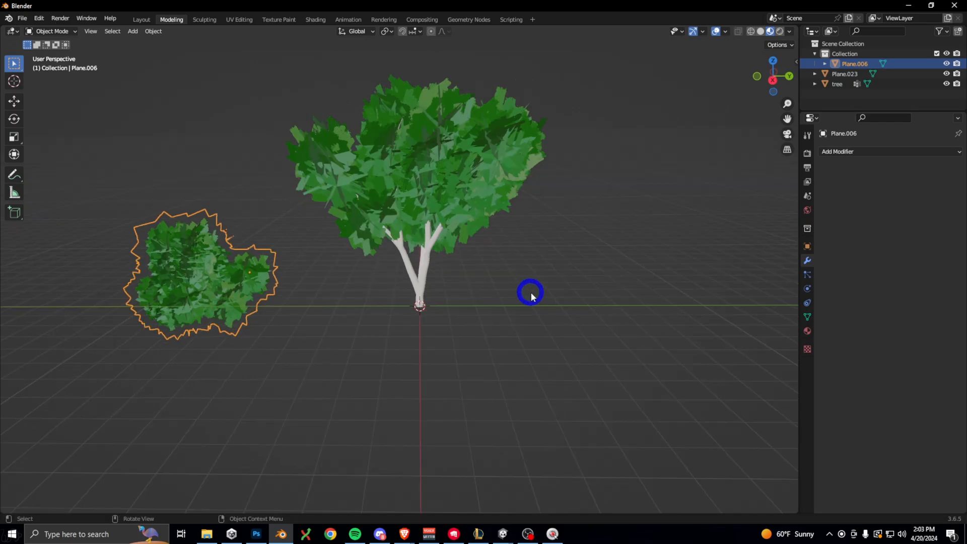
key("Delete")
Rename the joined foliage object to leaves
middle_click_drag(416, 283, 412, 283)
double_click(844, 64)
key("ctrl+a")
type("leaves")
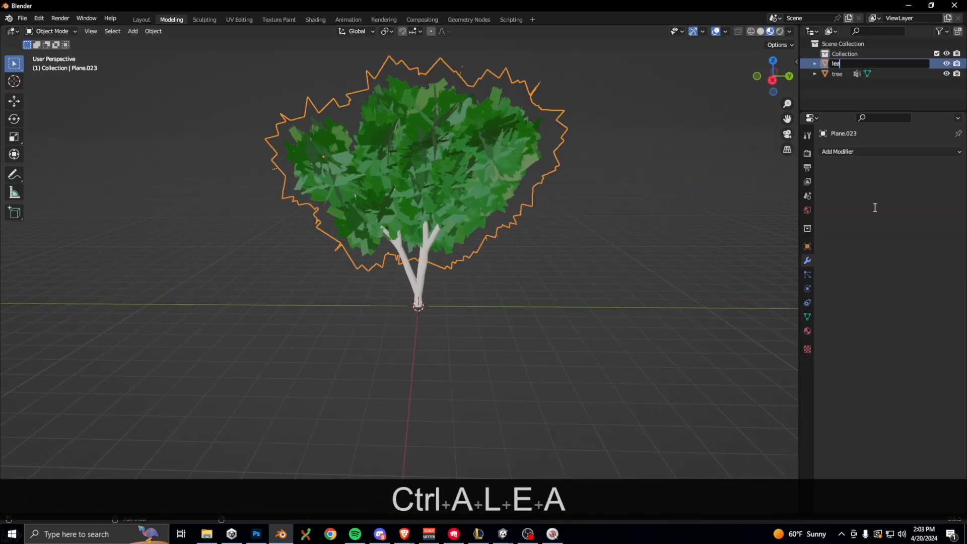
key("Return")
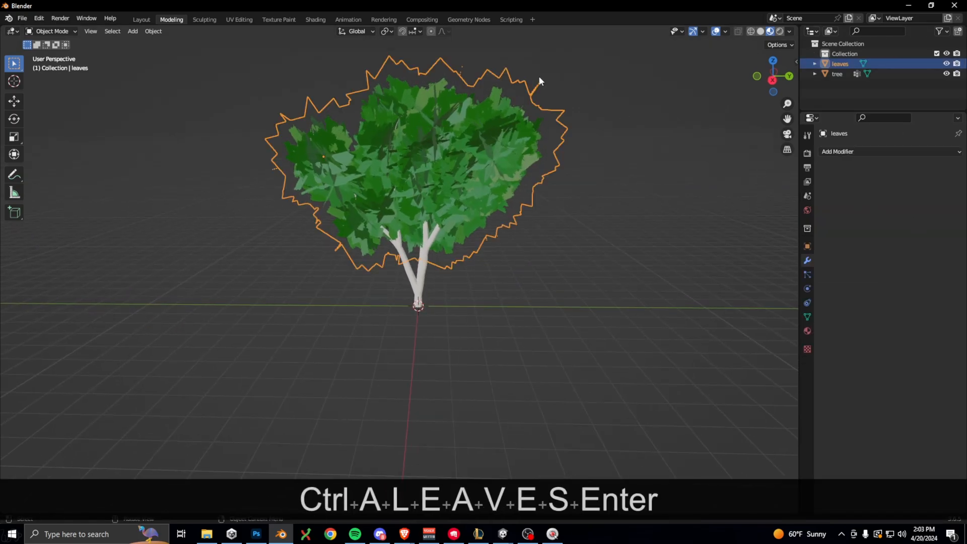
In the Shading workspace, give the tree trunk a new material named TreeTrunkMat
left_click(418, 267)
left_click(315, 19)
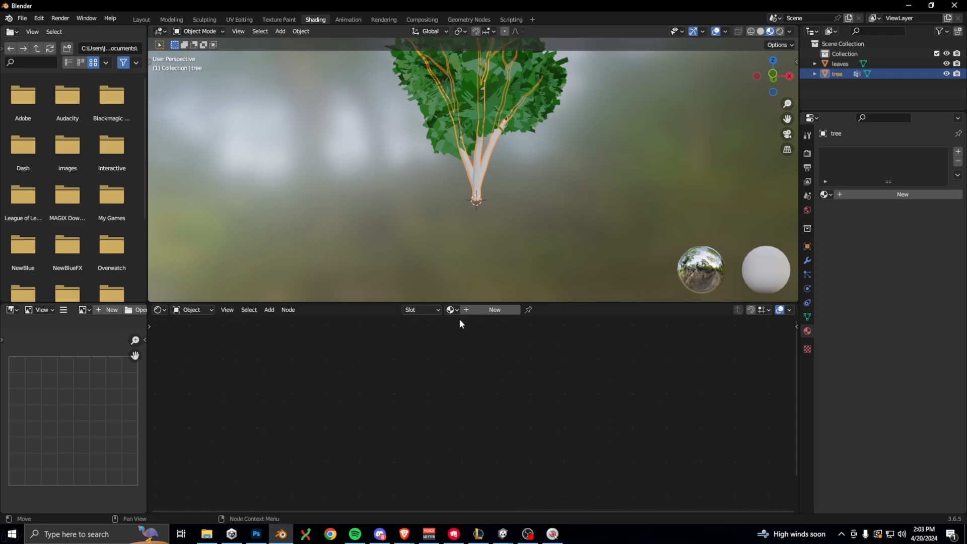
double_click(480, 309)
type("TreeTrunkMat")
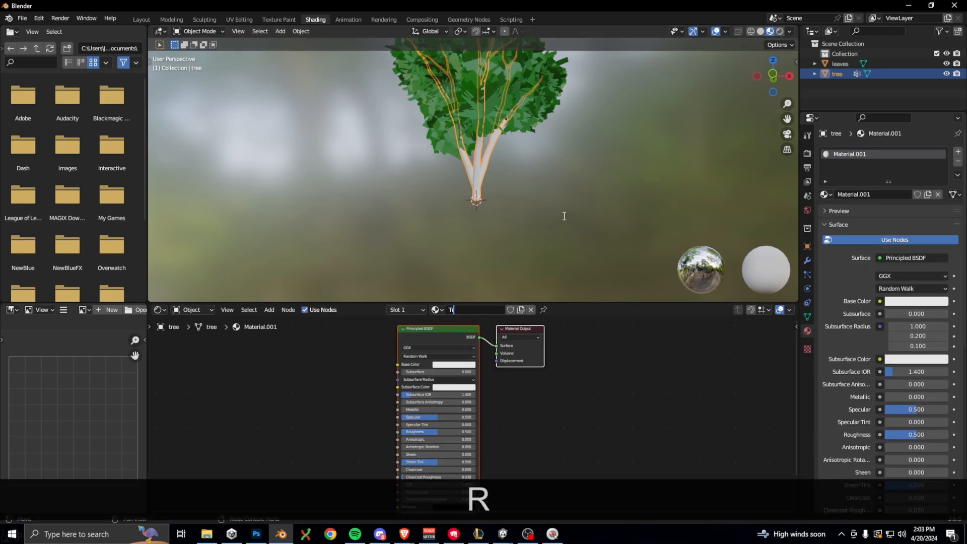
key("Return")
Add an Image Texture node with TreeBirtchTex_1.psd and connect its Color to the Principled BSDF Base Color
left_click(270, 310)
mouse_move(294, 367)
left_click(357, 418)
left_click(252, 365)
left_click(312, 398)
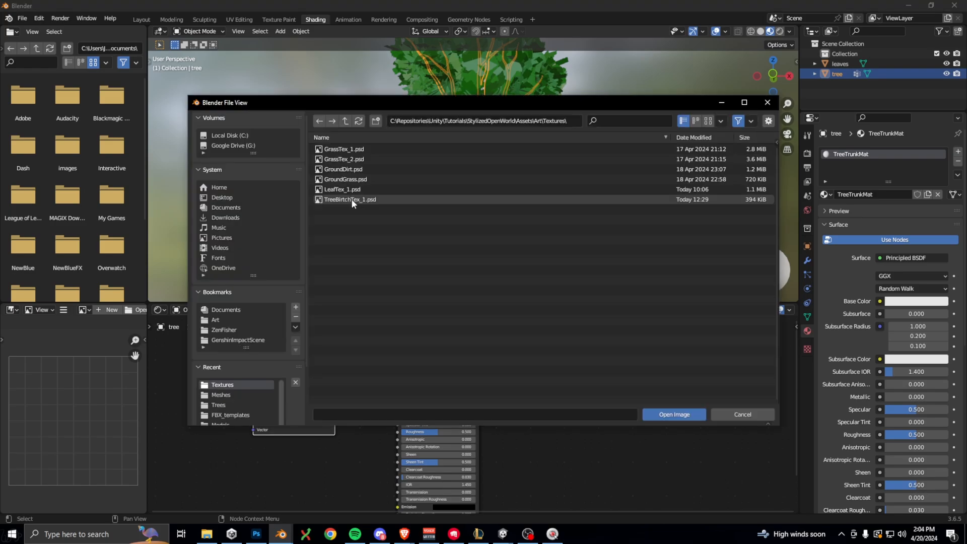
double_click(352, 199)
left_click_drag(334, 378, 397, 364)
Open the tree in the UV Editing workspace and hide the leaves object
scroll(497, 173, "up", 5)
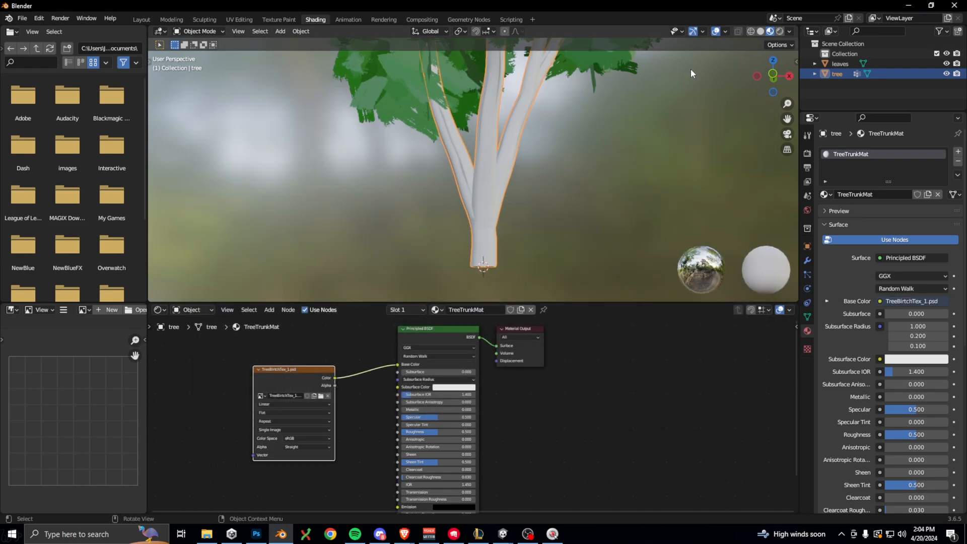
scroll(506, 168, "up", 4)
scroll(433, 159, "down", 3)
left_click(239, 19)
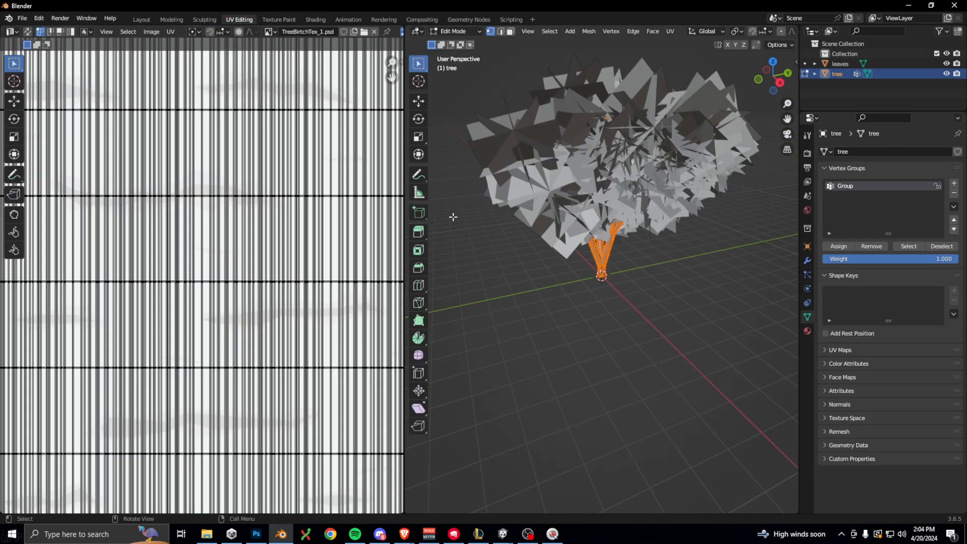
scroll(486, 231, "down", 3)
middle_click_drag(486, 231, 453, 204)
left_click(945, 63)
scroll(672, 160, "up", 5)
middle_click_drag(673, 160, 682, 305)
Widen the 3D viewport and try moving all of the tree's UVs off the bark texture
left_click_drag(405, 230, 230, 234)
scroll(437, 235, "down", 4)
scroll(177, 199, "down", 6)
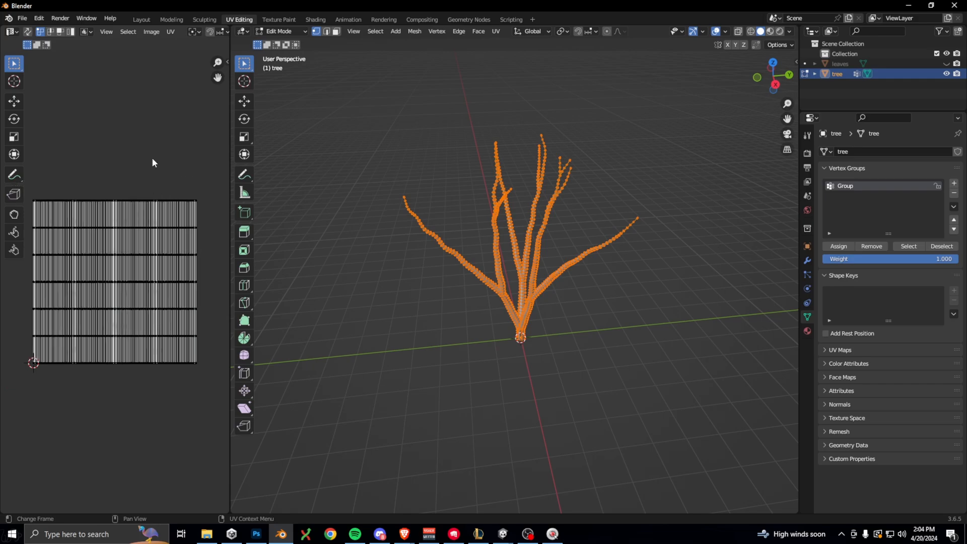
key("a")
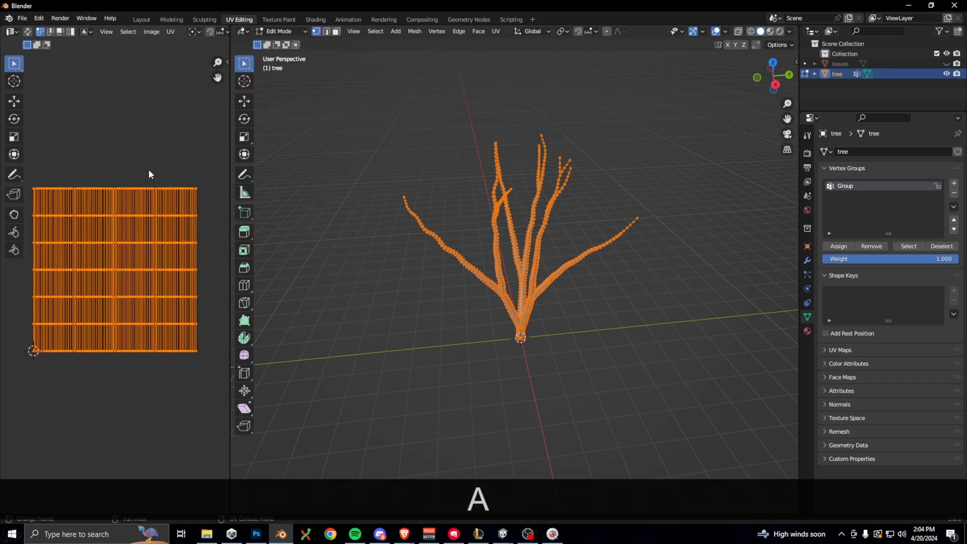
key("g")
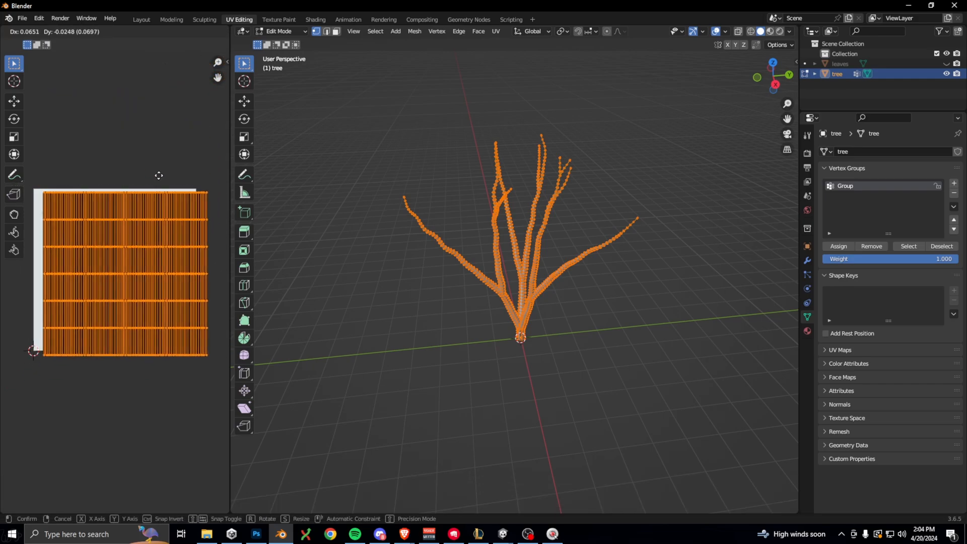
key("Escape")
In face selection, pick single faces near the trunk's base to check where they lie in the UV layout
scroll(554, 332, "up", 5)
middle_click_drag(559, 330, 529, 386)
left_click(336, 32)
left_click(525, 391)
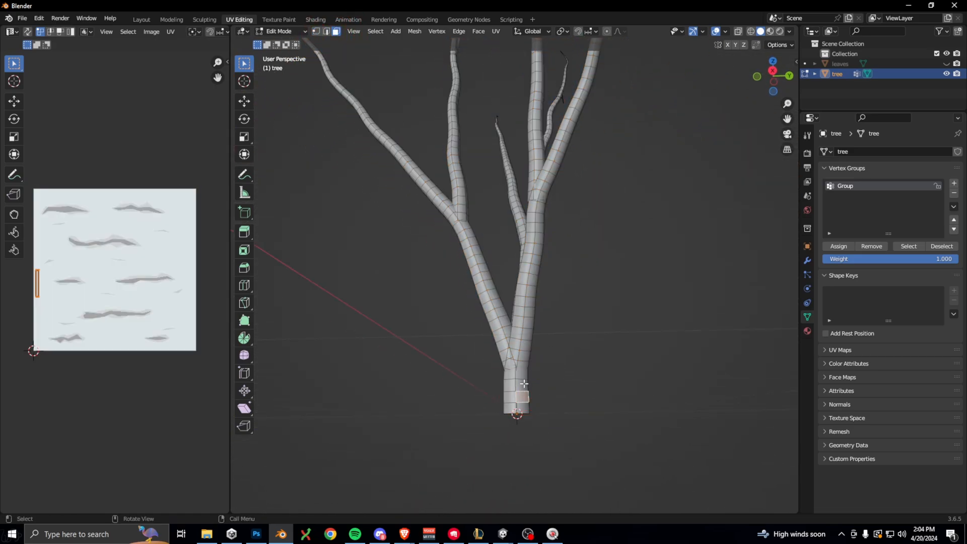
left_click(523, 384)
left_click(523, 375)
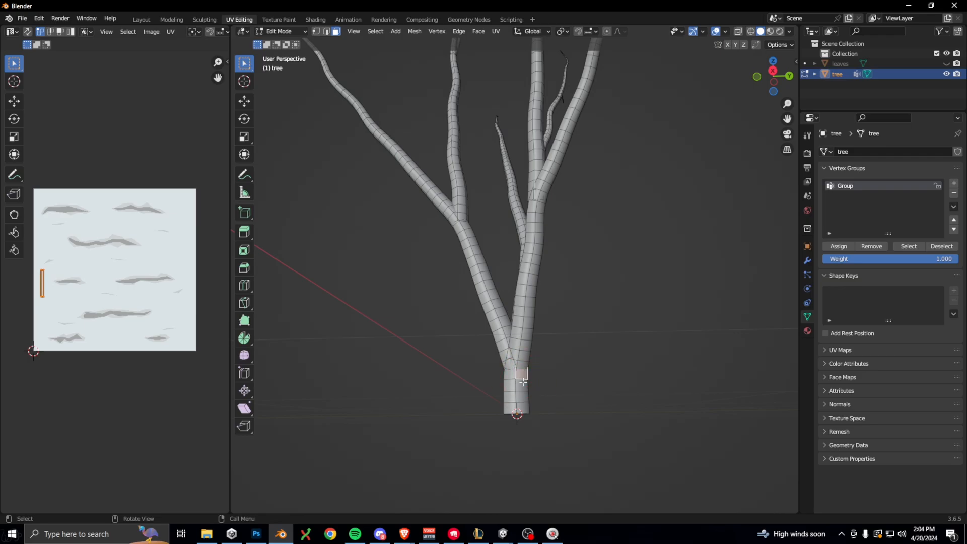
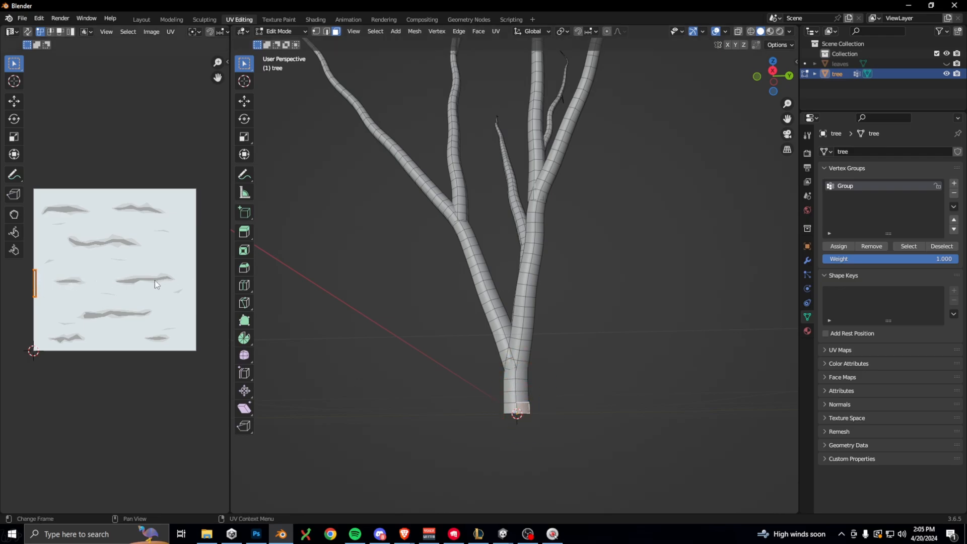
Rotate all of the tree's UVs by 90 degrees and check the bark texture on the trunk in Material Preview
key("a")
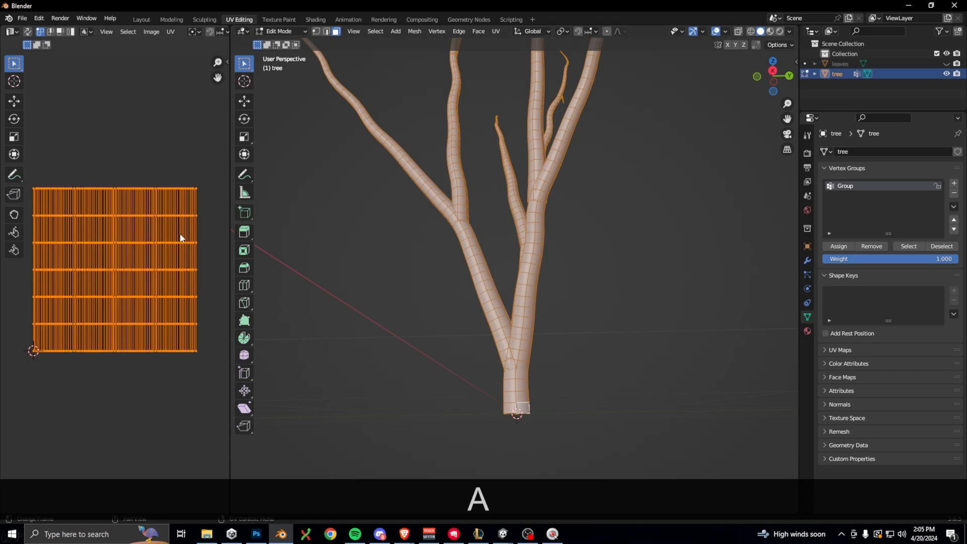
type("r")
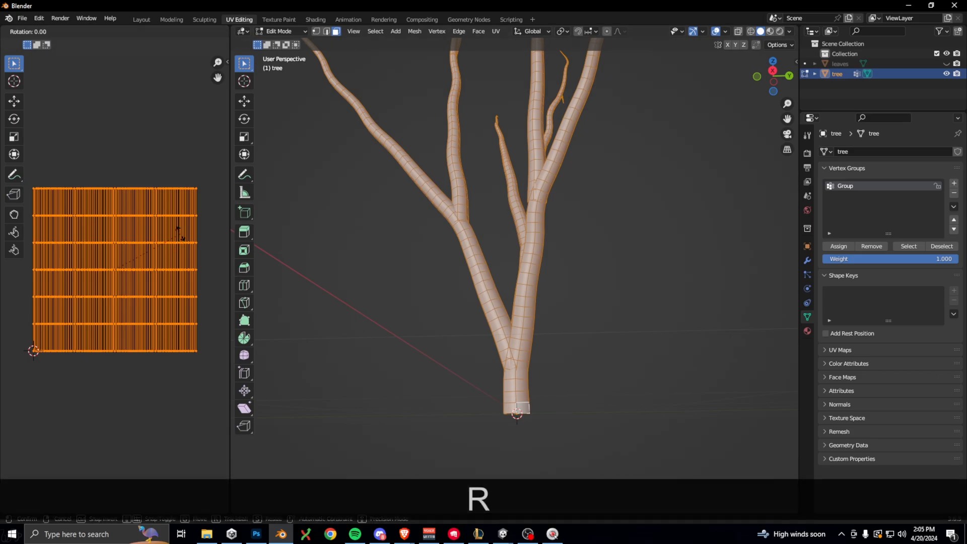
type("90")
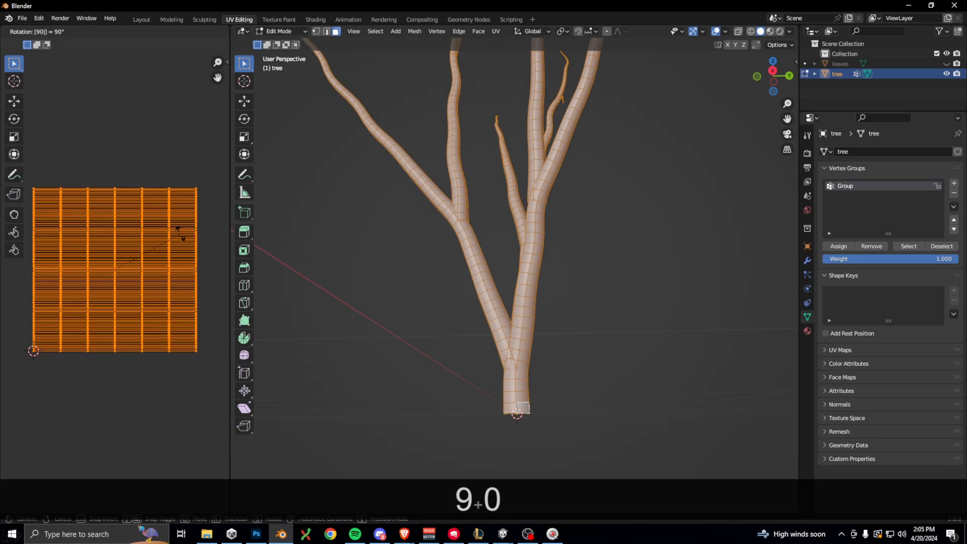
left_click(770, 31)
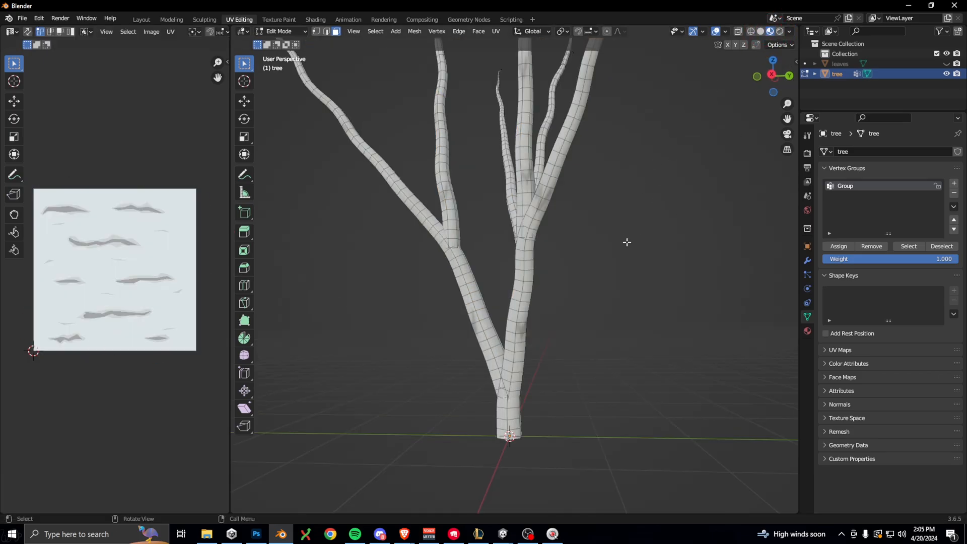
scroll(626, 243, "up", 10)
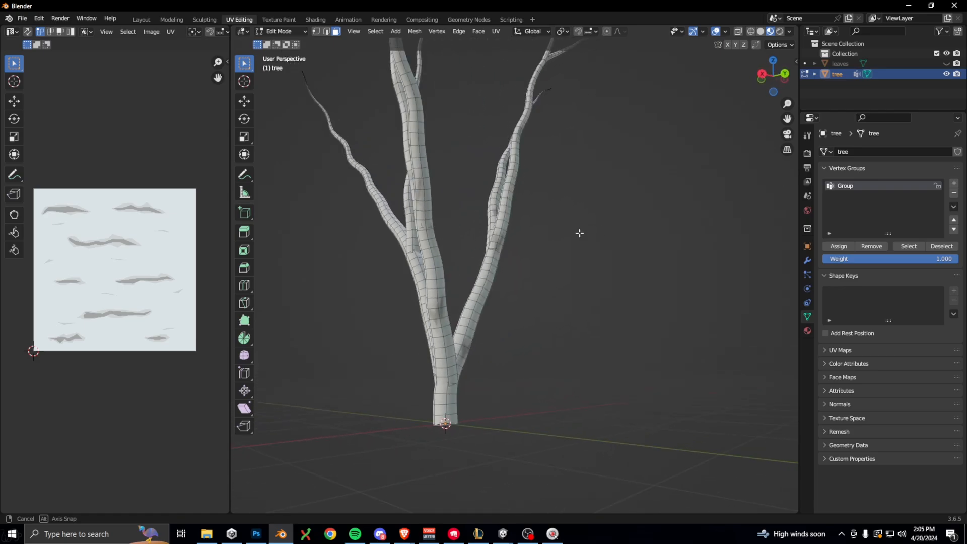
scroll(409, 272, "down", 10)
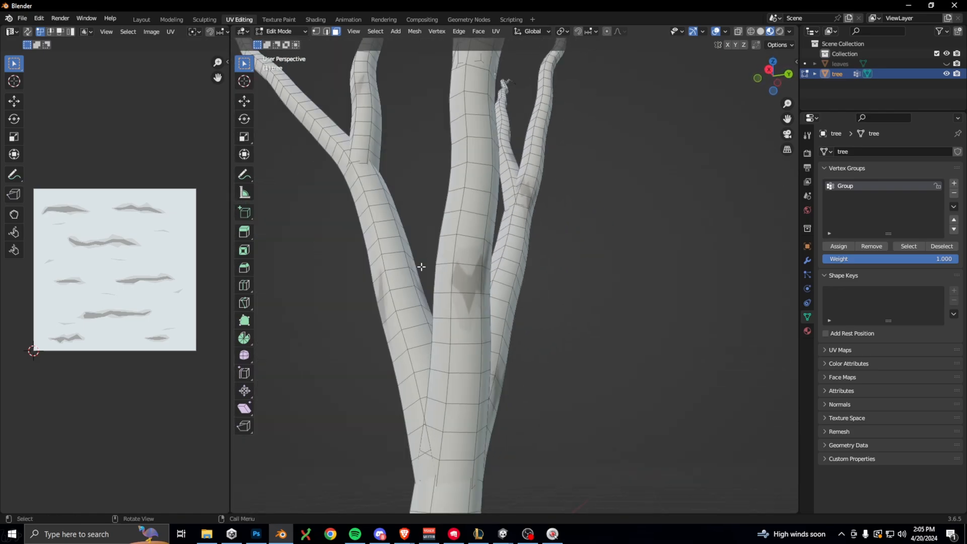
middle_click_drag(409, 272, 388, 300)
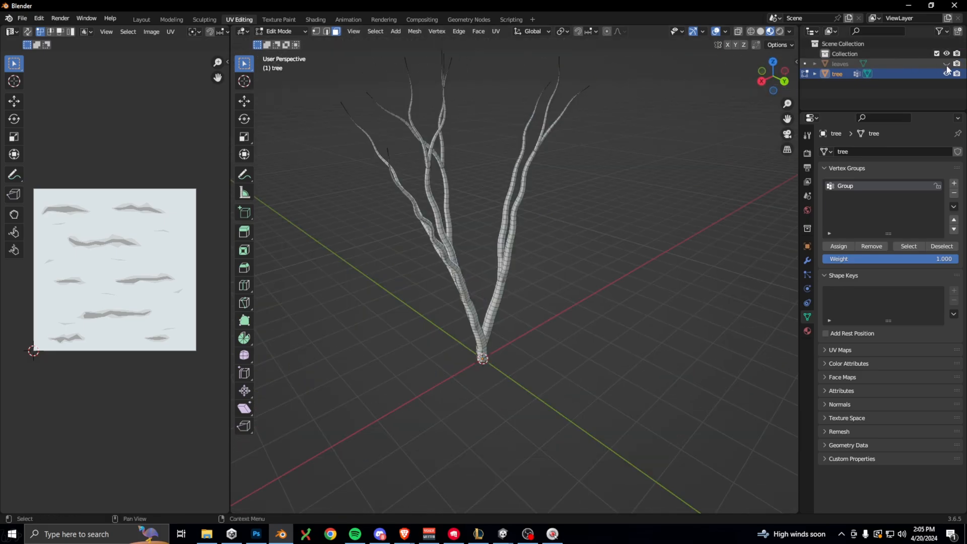
Unhide the leaves object and return to Object Mode in the Modeling workspace
left_click(947, 64)
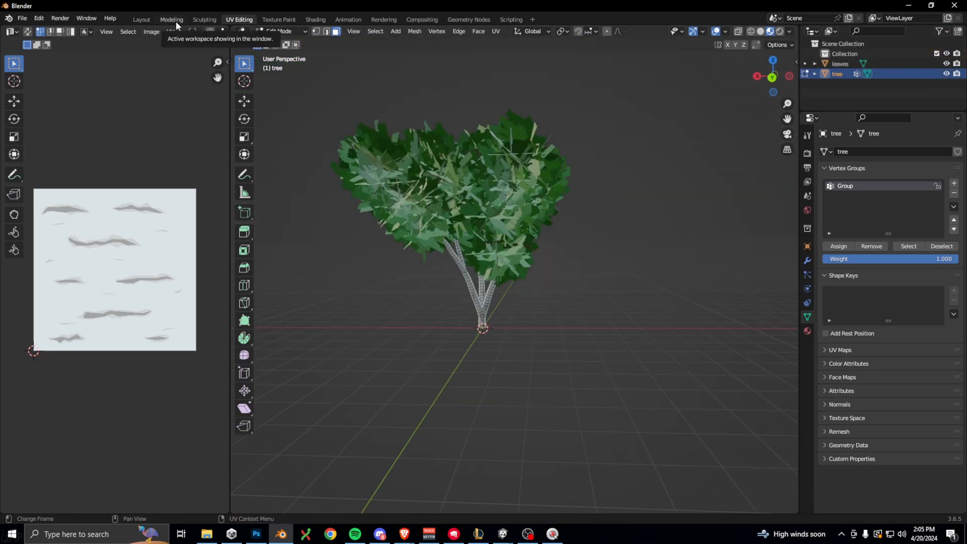
left_click(172, 19)
left_click(50, 31)
left_click(48, 40)
left_click(168, 77)
Apply all transforms to the leaves object
left_click(494, 152)
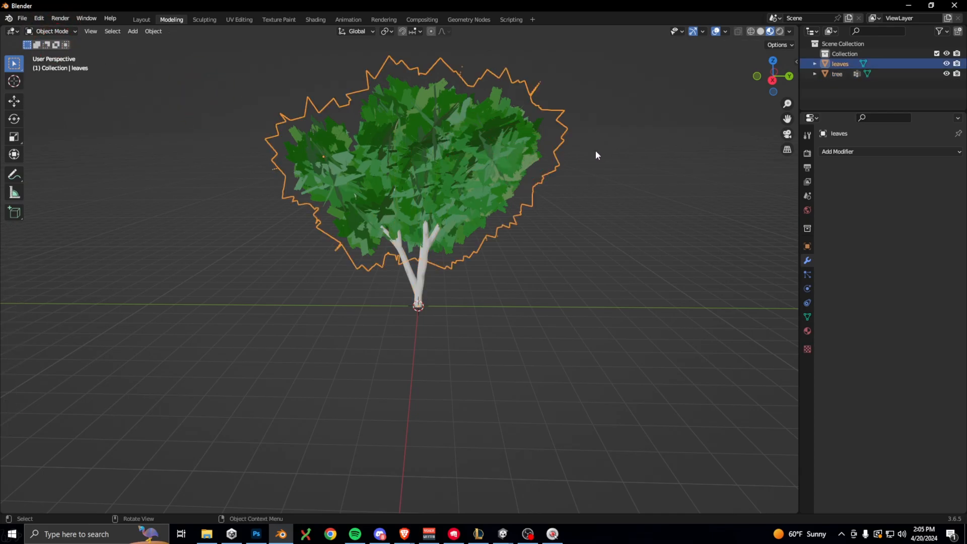
left_click(807, 245)
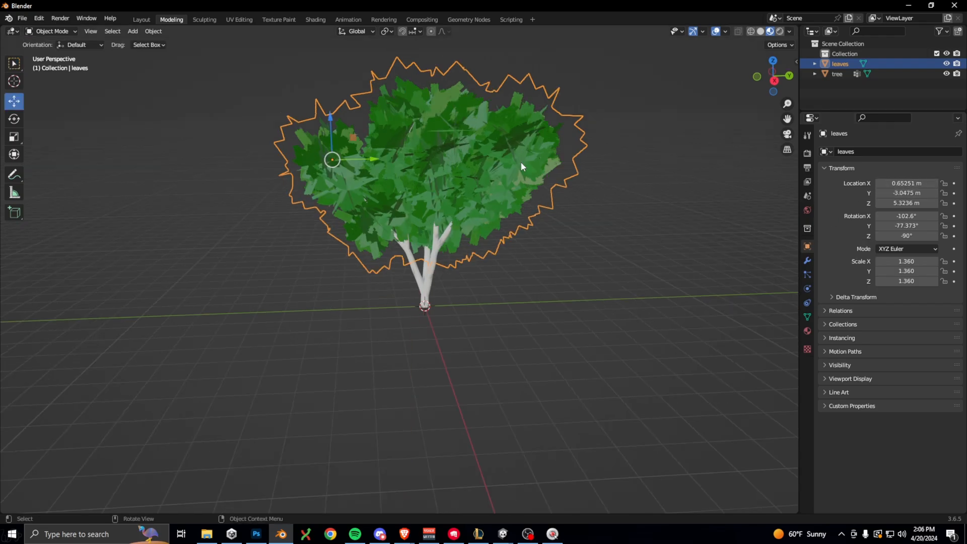
key("ctrl+a")
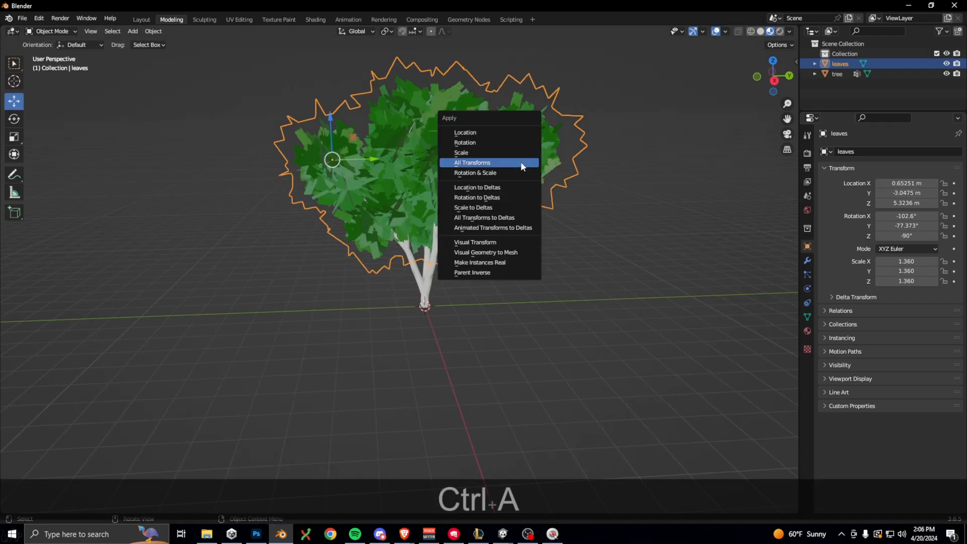
left_click(473, 163)
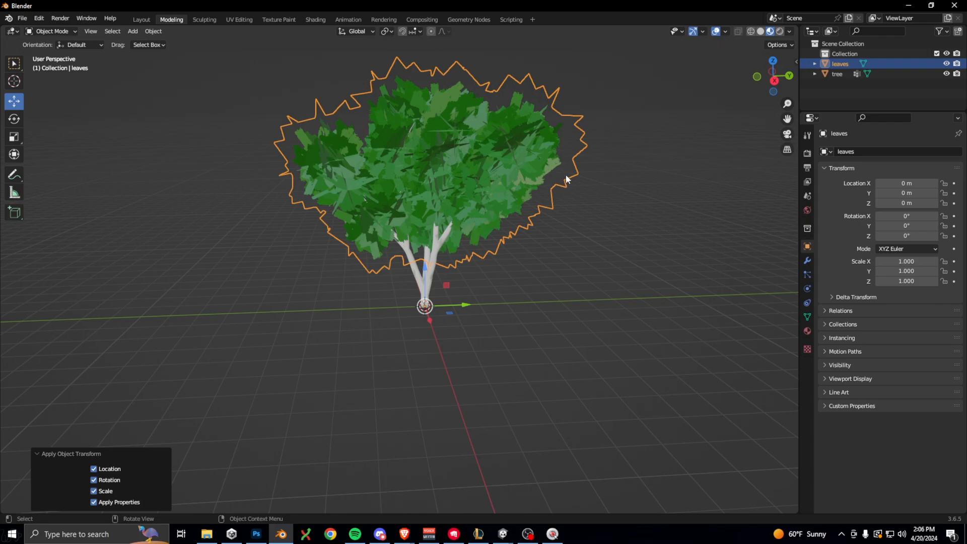
Export the leaves and tree objects together as an FBX file
key("a")
scroll(551, 168, "down", 3)
left_click(22, 18)
mouse_move(50, 164)
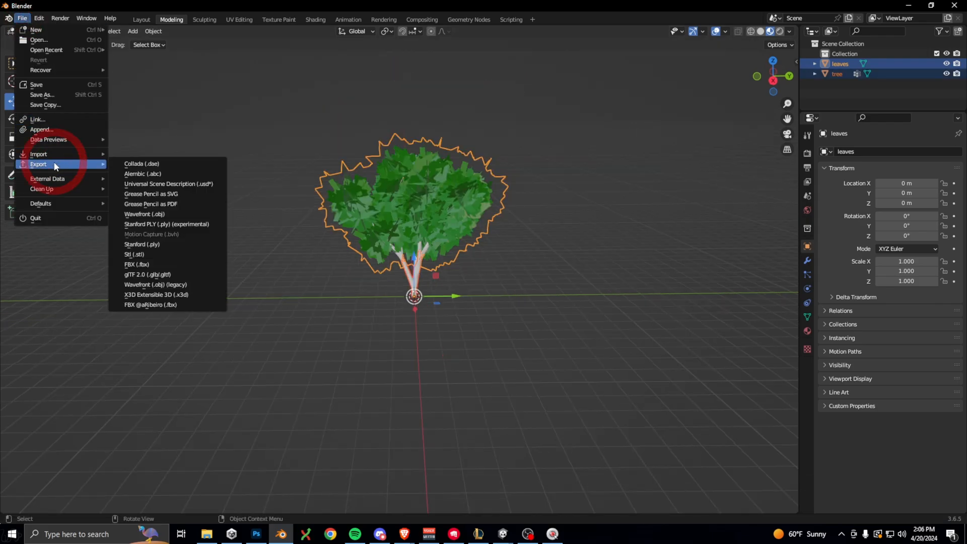
left_click(154, 265)
left_click(352, 159)
left_click(723, 276)
left_click(713, 201)
scroll(713, 212, "down", 2)
left_click(717, 357)
left_click(670, 414)
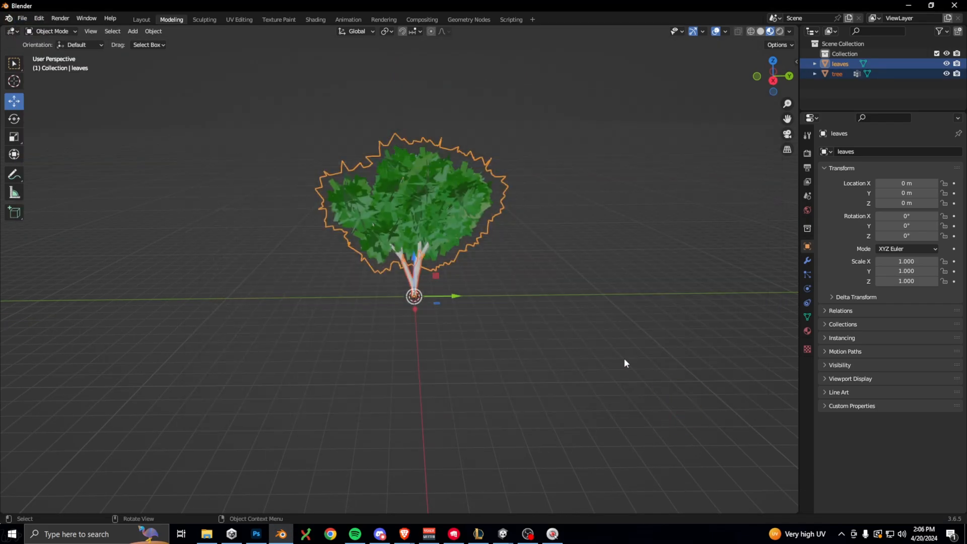
Switch to Unity and place the TreeMesh model on the terrain in the scene
left_click(502, 533)
left_click_drag(632, 111, 143, 221)
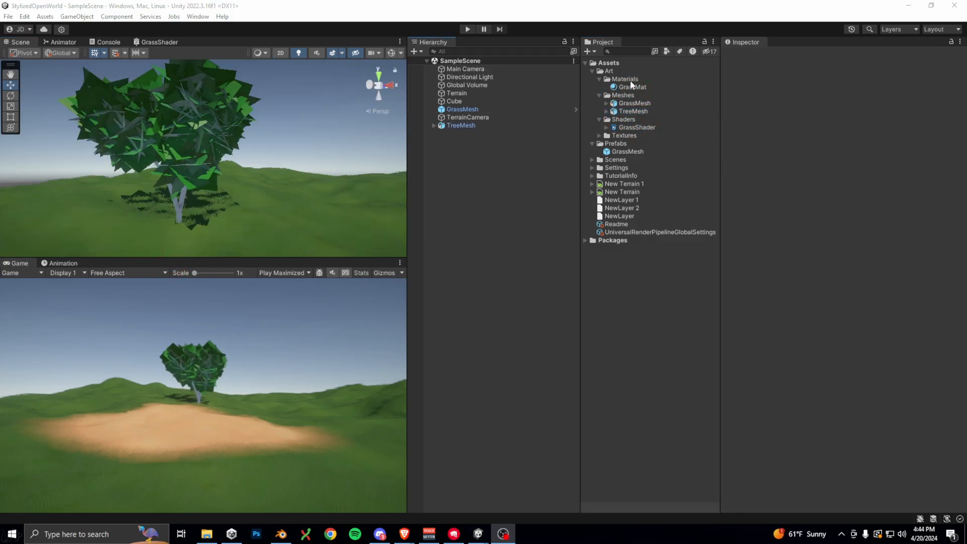
Create a URP Lit Shader Graph named TreeLeavesShader in the Shaders folder and open it for editing
right_click(622, 120)
mouse_move(647, 125)
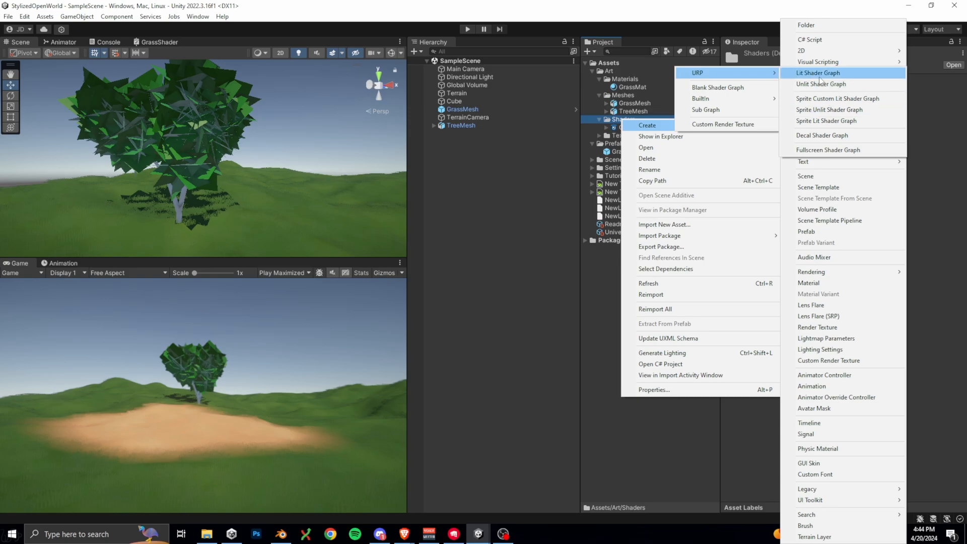
left_click(821, 83)
type("TreeLeavesShader")
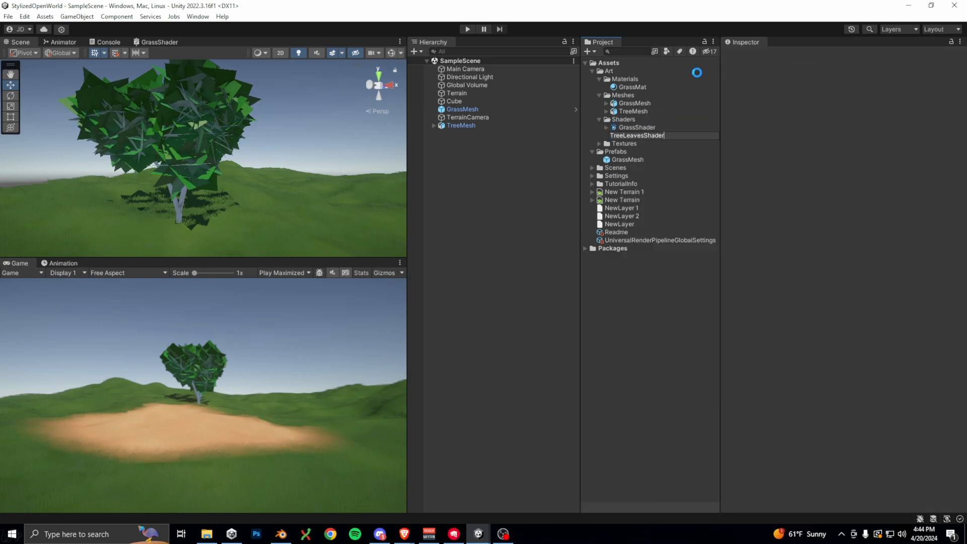
key("Return")
double_click(651, 136)
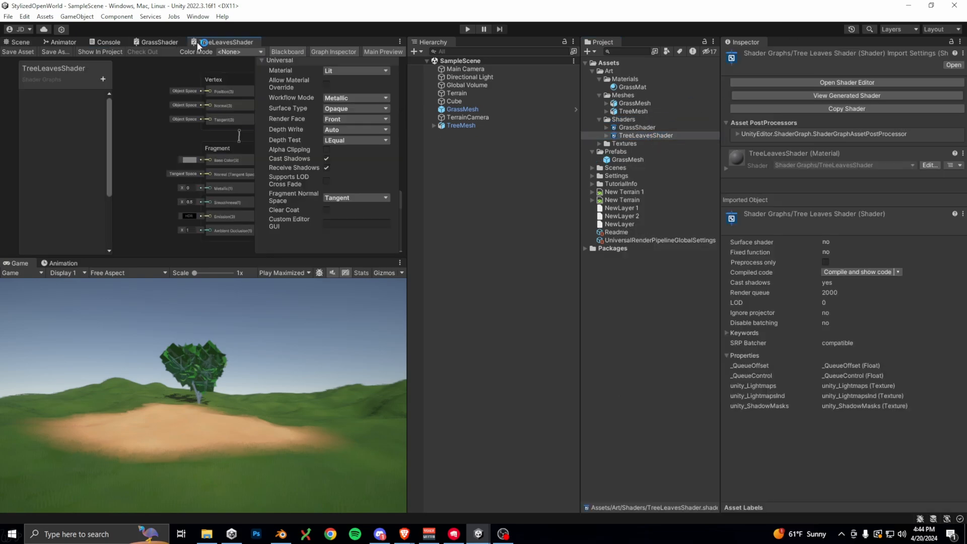
Set the graph's Surface Type to Transparent and Render Face to Both, and enable Alpha Clipping and Allow Material Override
left_click(901, 363)
left_click(902, 385)
left_click(905, 418)
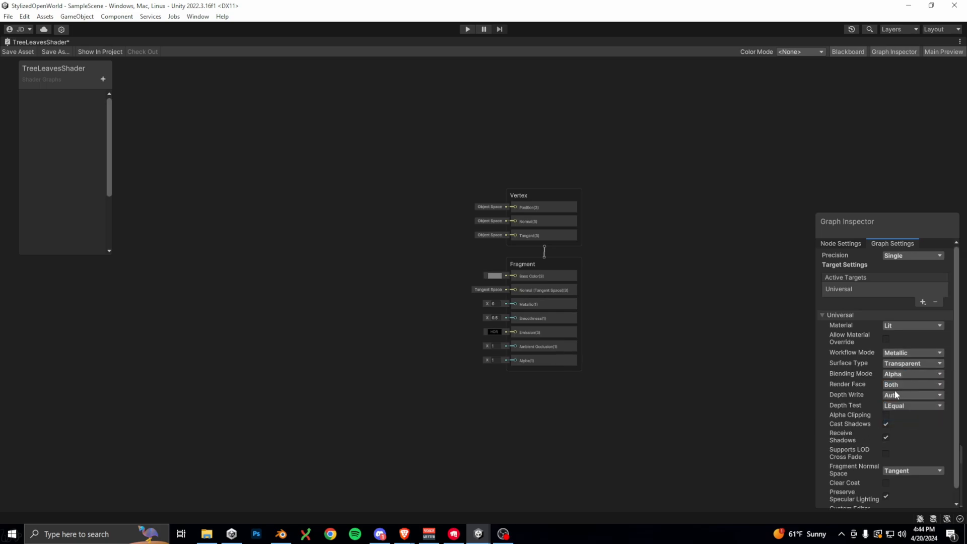
left_click(885, 414)
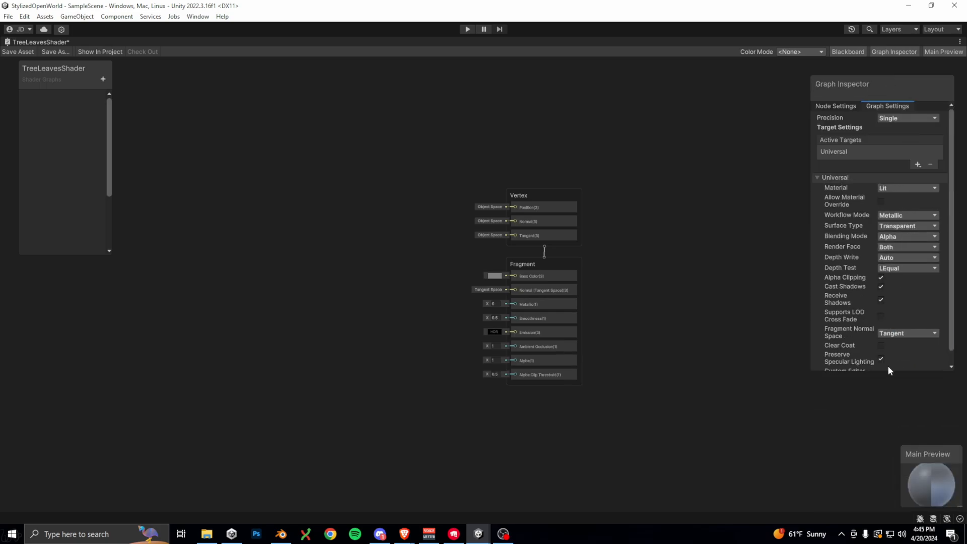
left_click(881, 201)
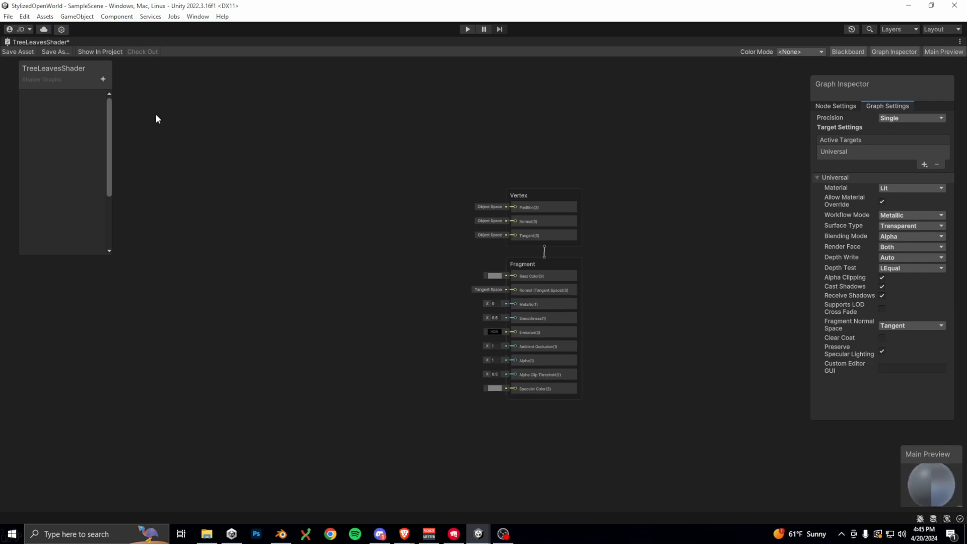
Add two Color properties named BottomColor and TopColor to the shader graph
left_click(102, 79)
left_click(141, 144)
type("BottomColor")
key("Return")
left_click(103, 79)
left_click(137, 145)
type("TopColor")
key("Return")
Add a Color property named MainTex to the shader graph
left_click(103, 79)
left_click(137, 143)
type("MainTex")
key("Return")
Add two Float properties named HeightBlend and AlphaClipping to the shader graph
left_click(102, 79)
left_click(146, 104)
type("HeightBlend")
key("Return")
left_click(103, 79)
left_click(151, 104)
type("AlphaClipping")
key("Return")
Connect the AlphaClipping property to the fragment's Alpha Clip Threshold and set Smoothness to 0
left_click_drag(53, 154, 455, 374)
scroll(500, 349, "up", 3)
left_click(491, 295)
type("0")
Place the MainTex property, link it to a new Sample Texture 2D node, and connect that node's A output to Alpha
scroll(372, 216, "down", 2)
middle_click_drag(373, 217, 427, 196)
left_click_drag(44, 125, 189, 358)
left_click_drag(231, 363, 279, 360)
type("texture 2d")
left_click(322, 439)
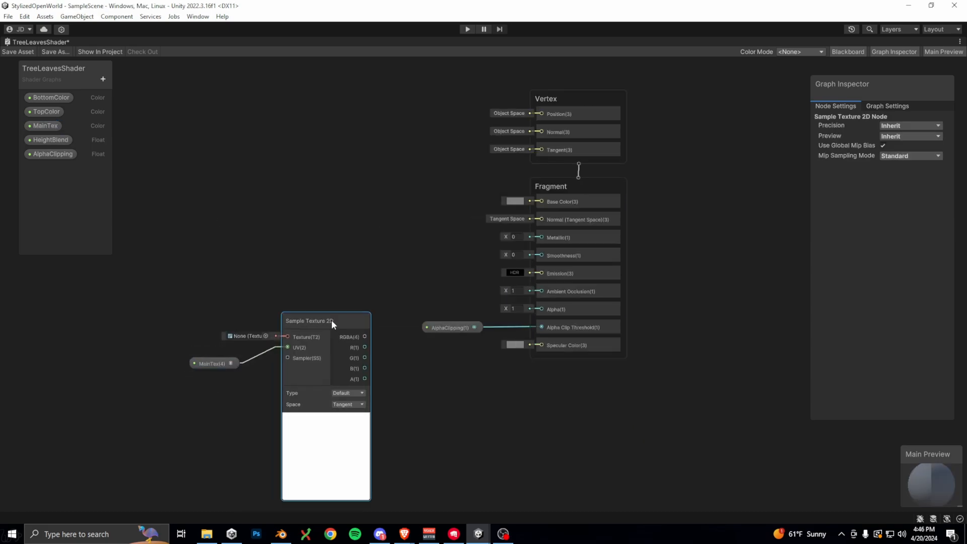
left_click_drag(361, 375, 533, 309)
Add a Texture 2D property named MainTex with LeafTex_1 as its default texture
left_click(102, 79)
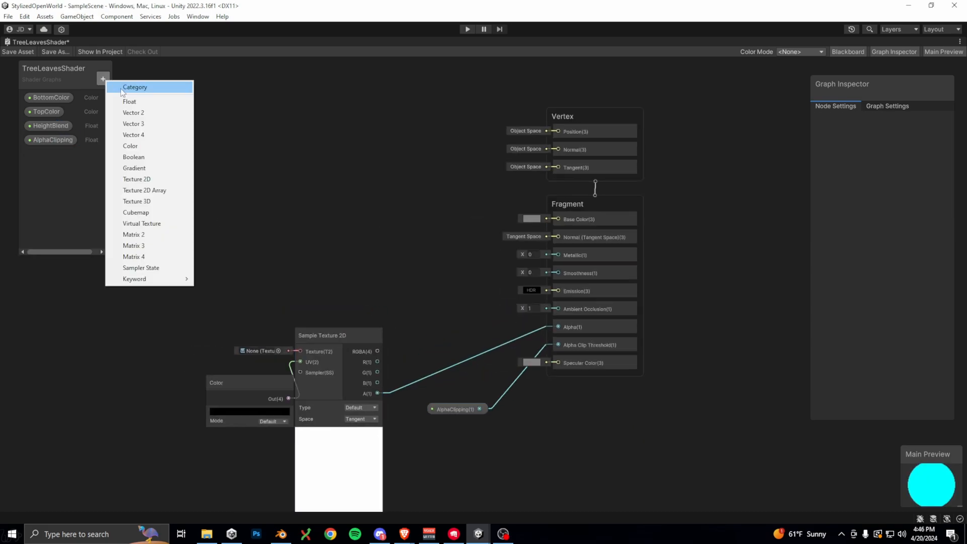
left_click(141, 180)
type("MainTex")
key("Return")
left_click(45, 154)
left_click(935, 160)
Delete the leftover Color node and connect the MainTex texture property to the Sample Texture 2D node's Texture input
left_click(256, 390)
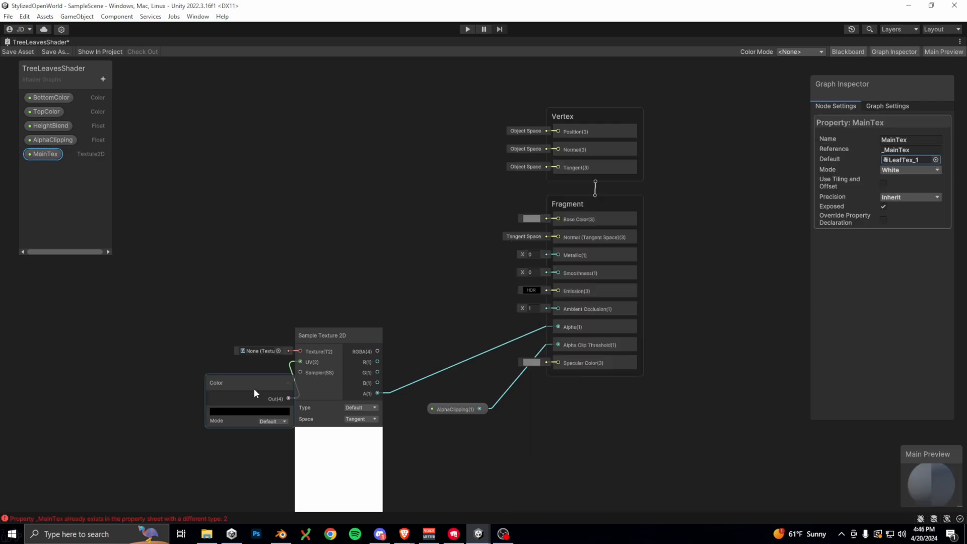
left_click_drag(255, 390, 231, 380)
right_click(231, 378)
left_click(264, 269)
left_click_drag(45, 154, 194, 344)
left_click_drag(237, 351, 300, 351)
Add a Position node in World space and connect its output to a new Split node
right_click(209, 177)
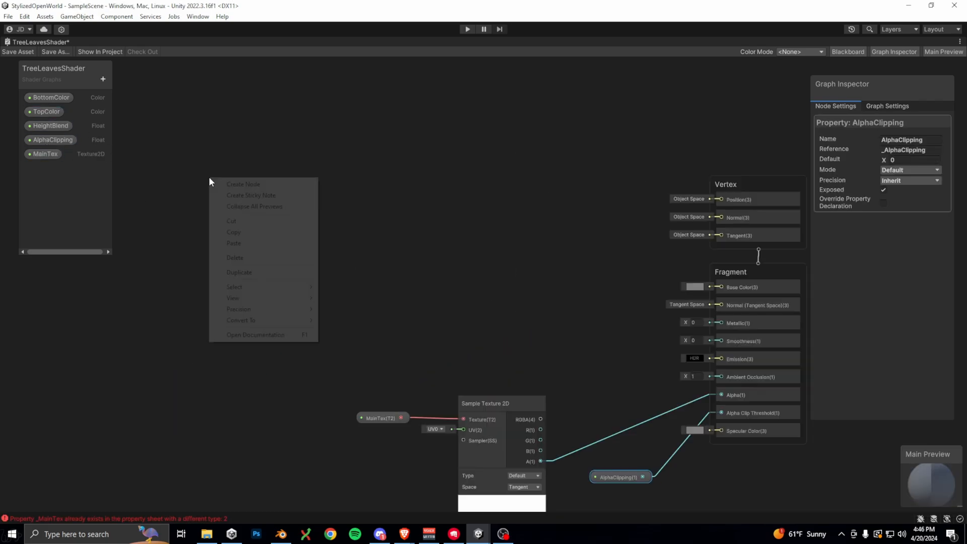
left_click(243, 184)
type("position")
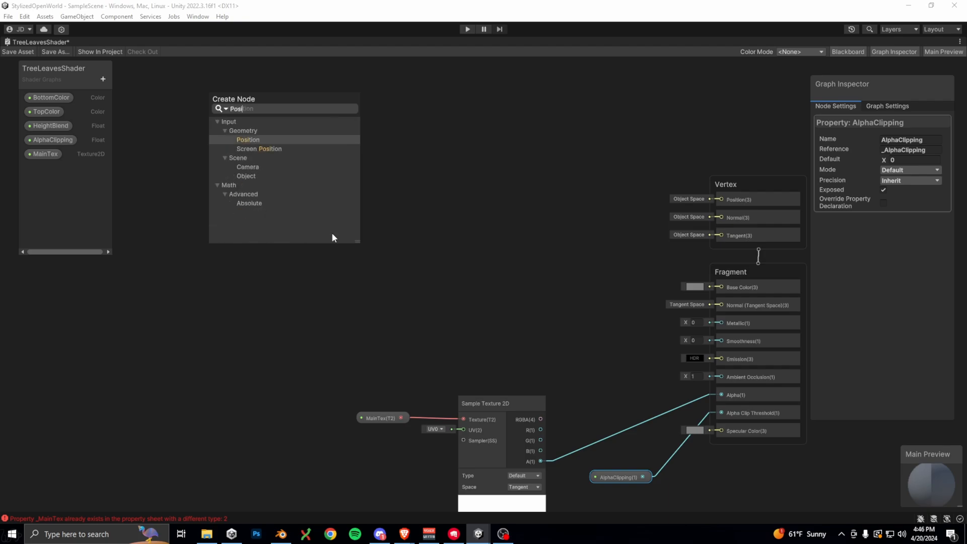
key("Return")
left_click_drag(293, 212, 333, 209)
type("split")
key("Return")
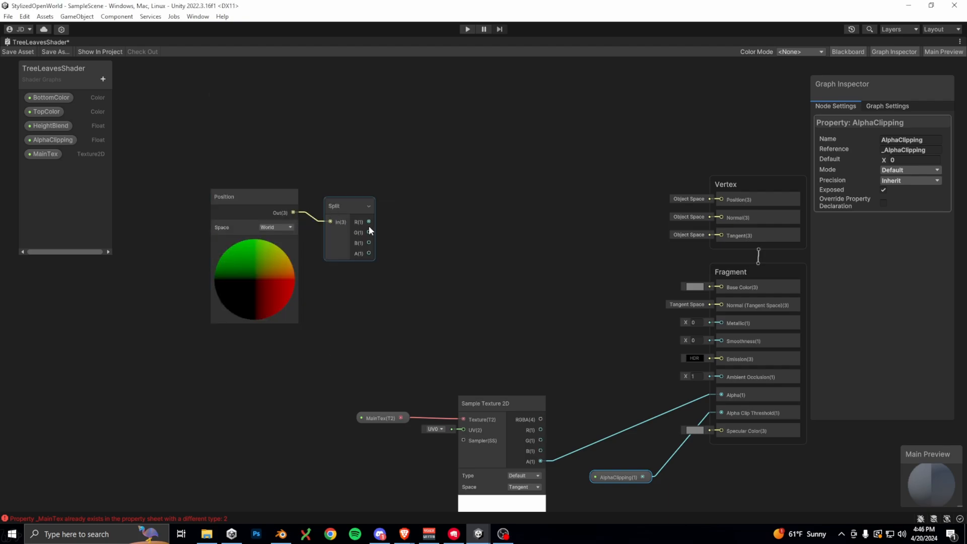
Connect the Split node's G output to the In input of a new Smoothstep node
key("space")
type("smooth")
double_click(464, 271)
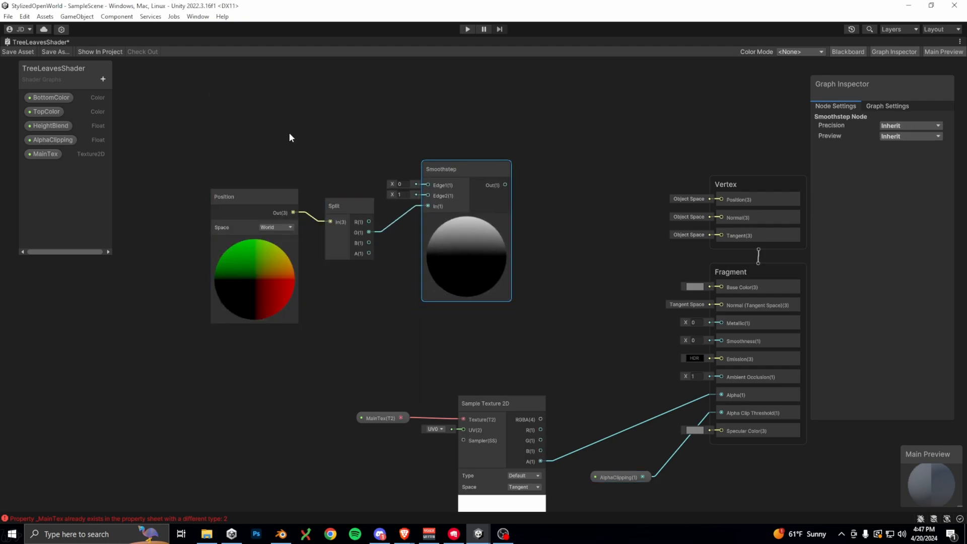
Add an Object node above the Position node
middle_click_drag(289, 131, 280, 208)
right_click(209, 163)
left_click(246, 169)
type("object")
key("Return")
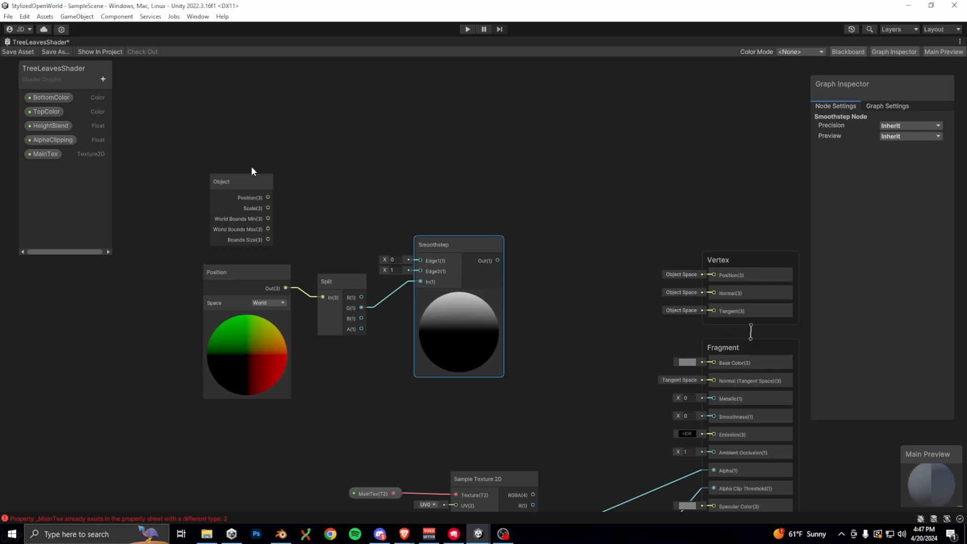
Split the Object node's Scale output and feed its G channel into the B input of a new Divide node
left_click_drag(261, 196, 382, 182)
type("split")
key("Return")
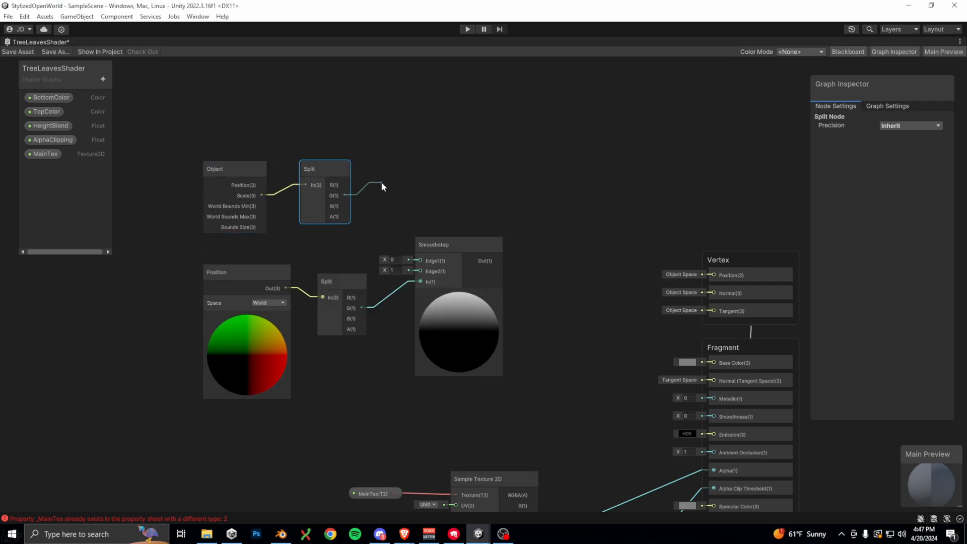
type("divide")
key("Return")
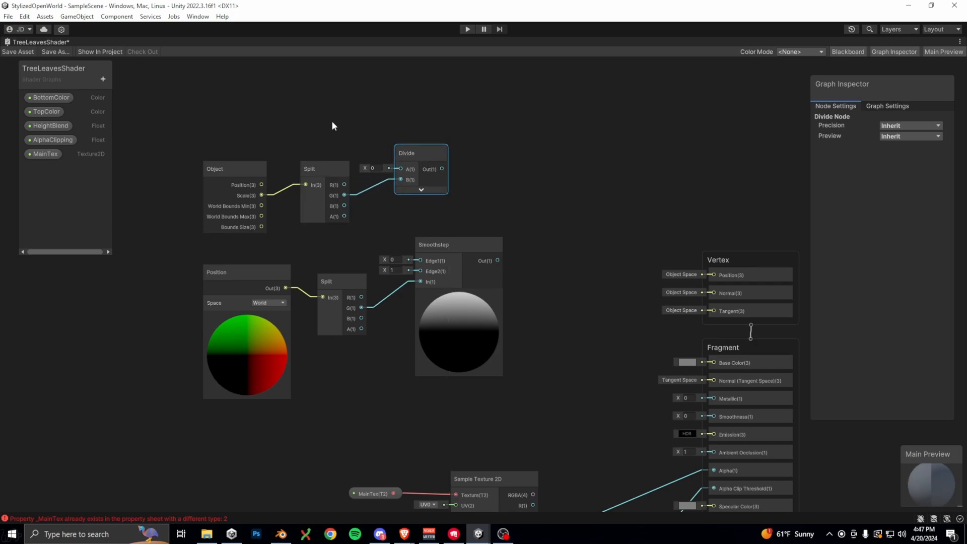
Connect the HeightBlend property to the Divide node's A input and the Divide output to the Smoothstep node's Edge2 input
left_click_drag(50, 126, 400, 169)
left_click_drag(377, 131, 346, 130)
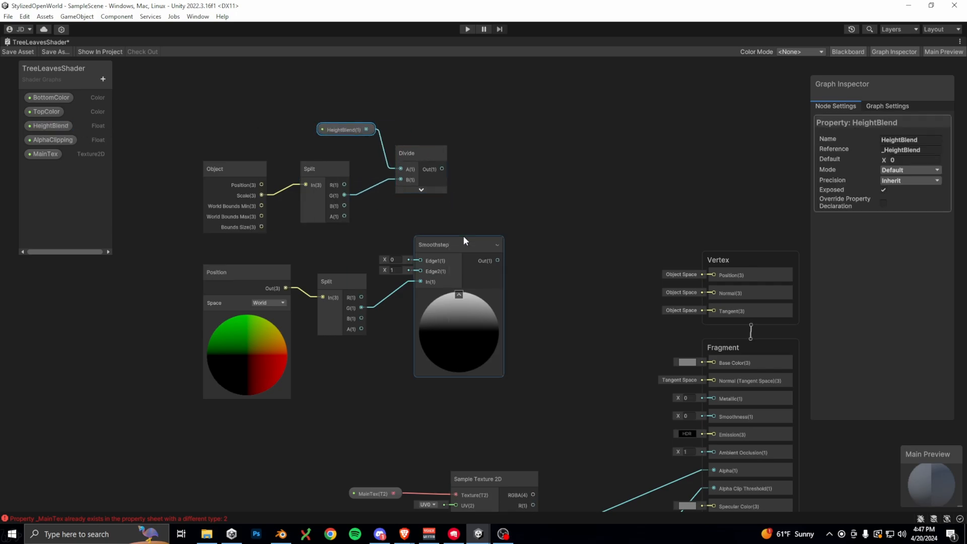
left_click_drag(459, 245, 506, 221)
left_click_drag(467, 235, 467, 235)
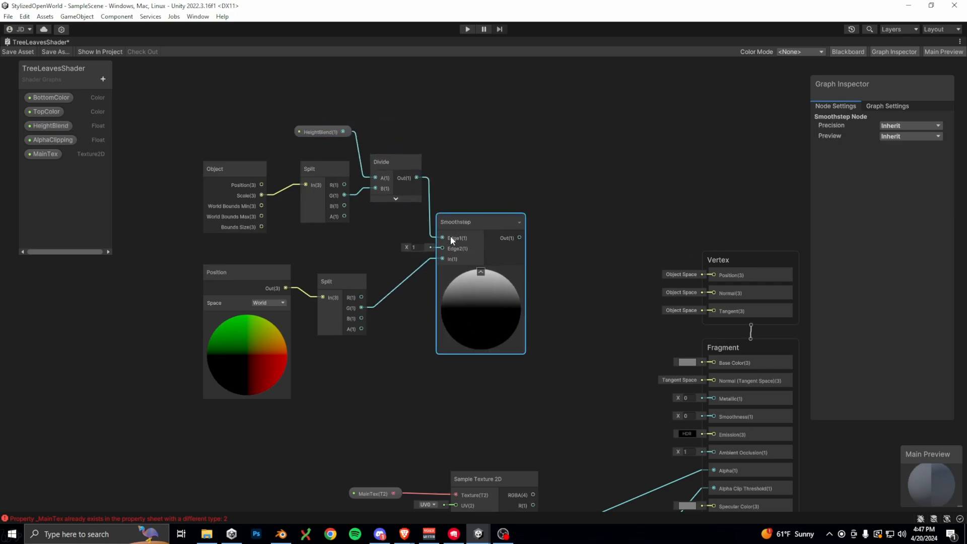
left_click_drag(416, 177, 442, 247)
right_click(433, 237)
left_click(460, 244)
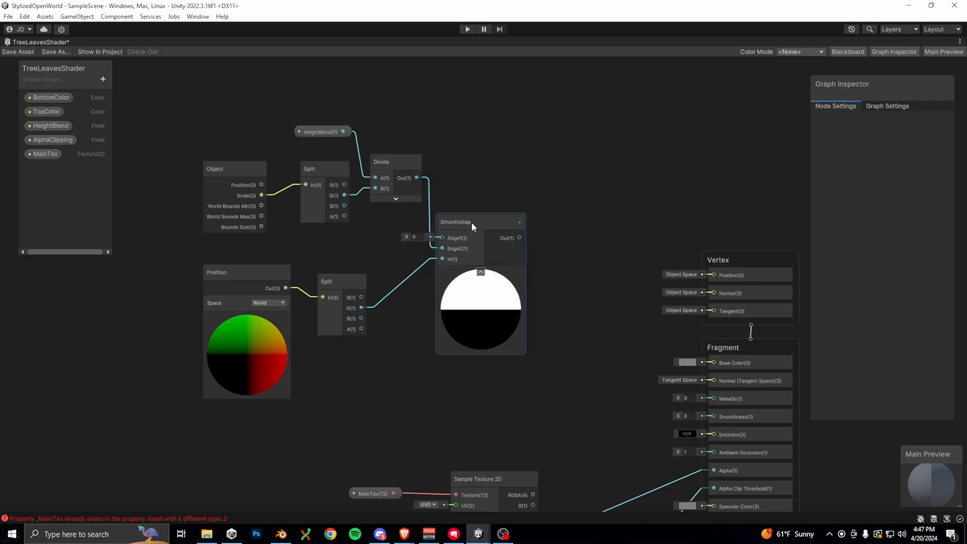
Add a Lerp node with the Smoothstep output as T, BottomColor as A and TopColor as B
left_click_drag(392, 258, 416, 244)
type("lerp")
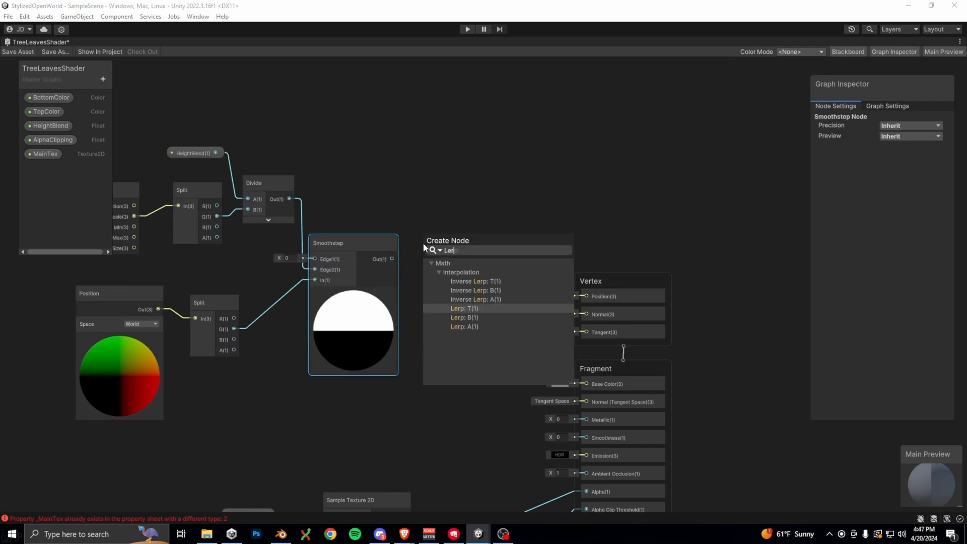
key("Return")
left_click_drag(51, 97, 435, 213)
left_click_drag(442, 225, 440, 229)
left_click_drag(411, 188, 377, 187)
left_click_drag(403, 142, 385, 150)
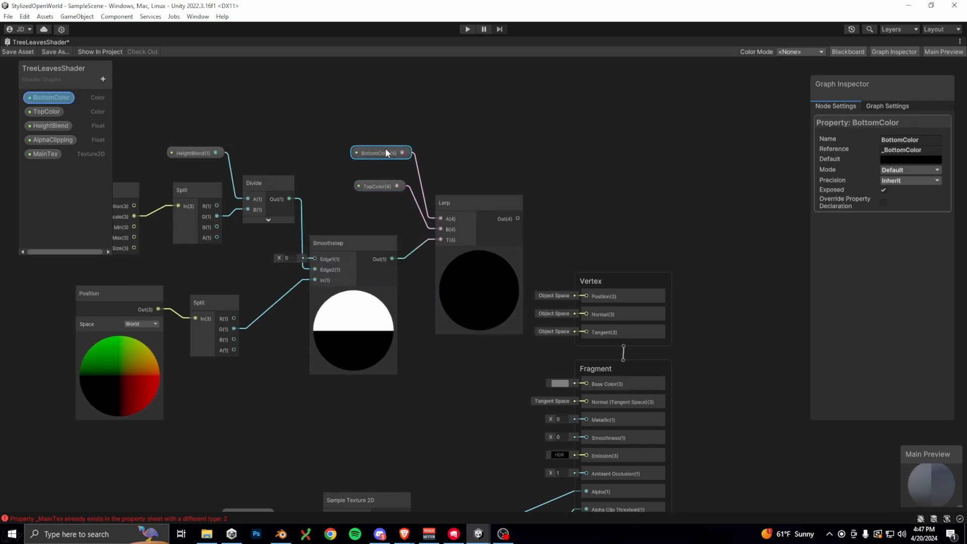
Connect the Lerp output to the fragment's Emission input, save the shader asset and restore the editor layout
left_click_drag(516, 219, 590, 462)
left_click(620, 456)
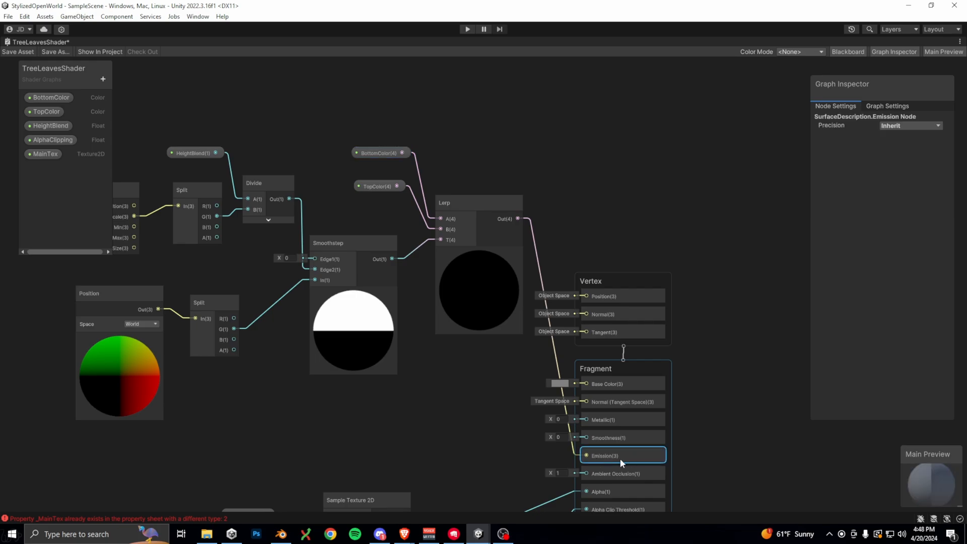
left_click(18, 52)
double_click(33, 42)
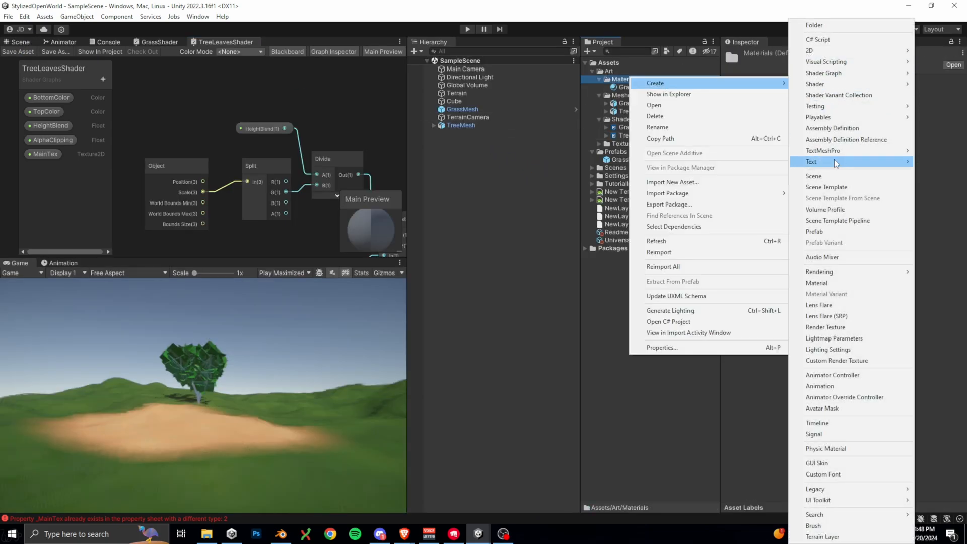
Create a new material named LeavesMat in the Materials folder
left_click(833, 282)
type("LeavesMat")
key("Return")
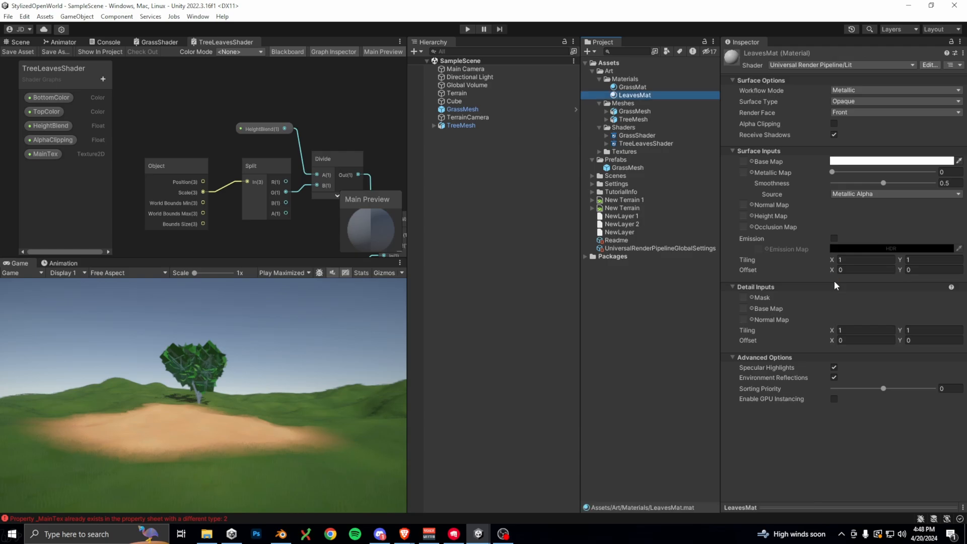
Apply TreeLeavesShader to the new leaf material and assign that material to the TreeMesh's leaves object
left_click_drag(626, 145, 462, 134)
left_click(850, 179)
left_click(632, 96)
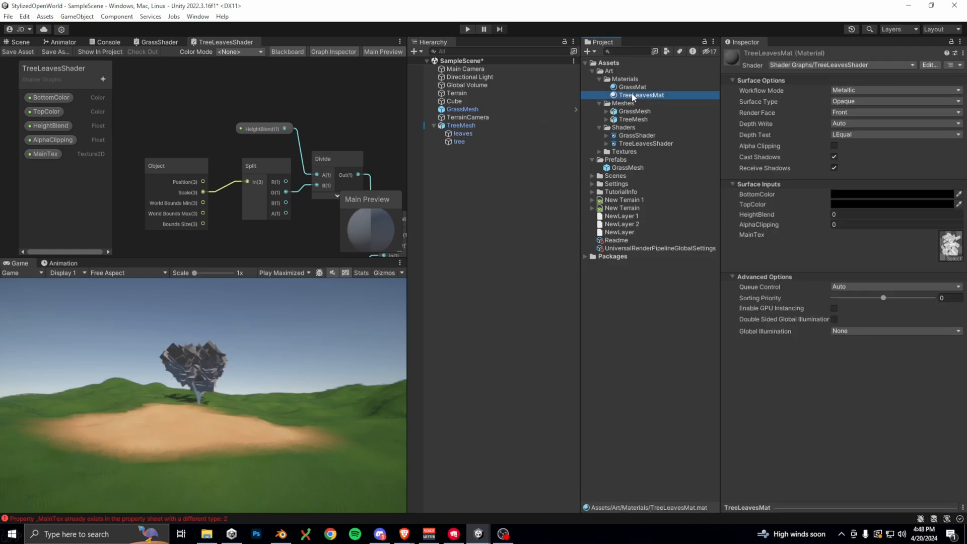
Set the leaf material's surface type to Transparent and render face to Both, with Alpha Clipping enabled
left_click(849, 100)
left_click(857, 123)
left_click(856, 134)
left_click(852, 146)
left_click(833, 167)
Set the leaf material's BottomColor to dark green and its TopColor to a lighter yellowish green
left_click(846, 216)
left_click(875, 259)
left_click_drag(917, 288, 932, 307)
left_click(956, 211)
left_click(851, 227)
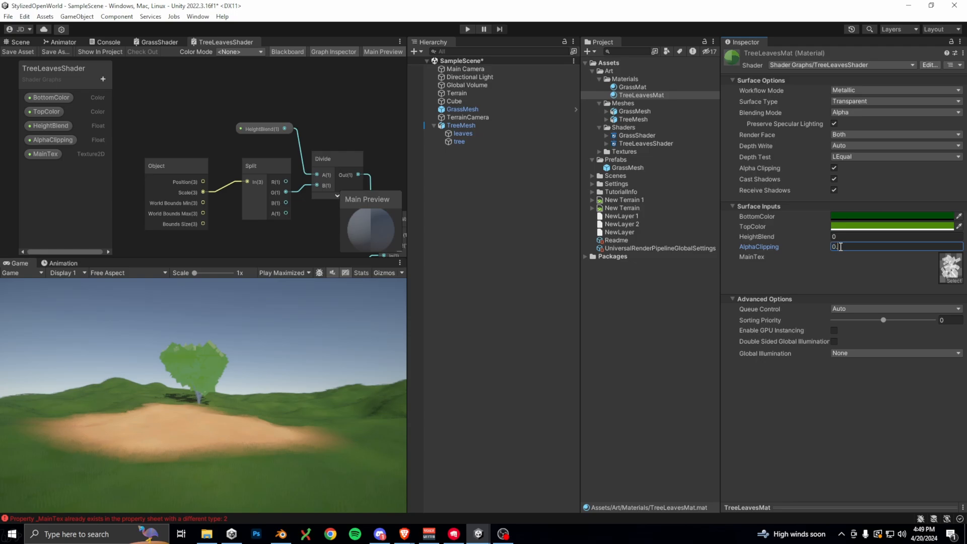
Set the leaf material's AlphaClipping to 0.5 and its HeightBlend to about 19.54
type("5")
left_click(835, 236)
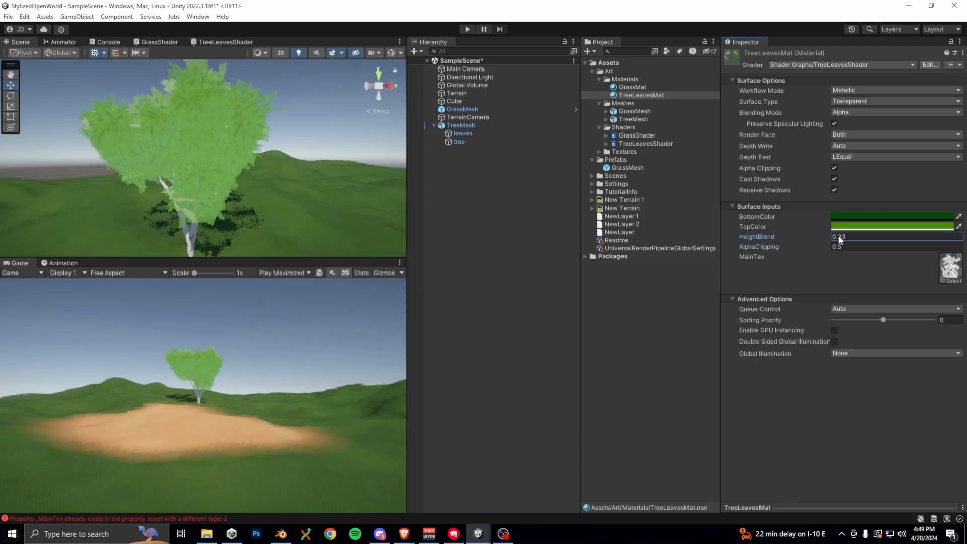
left_click_drag(867, 236, 109, 236)
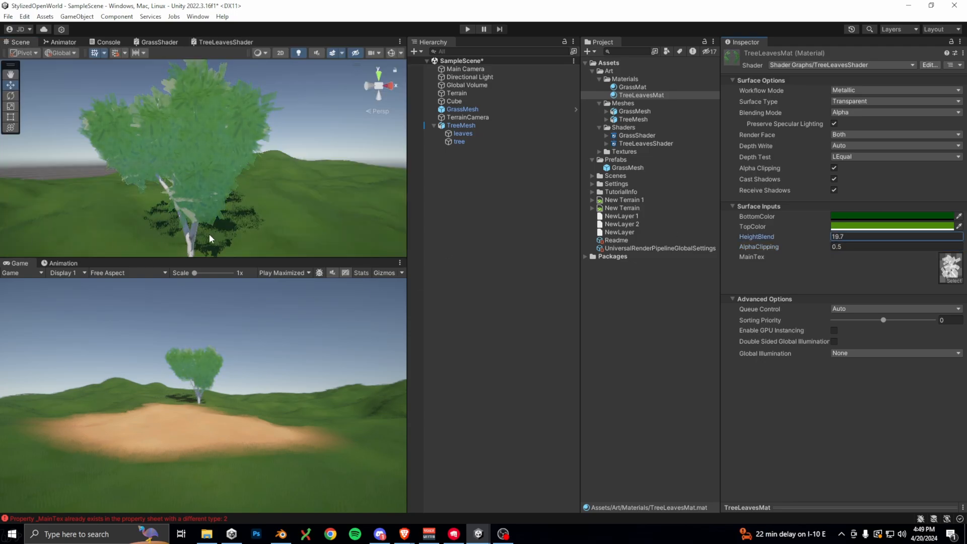
left_click_drag(206, 238, 207, 239)
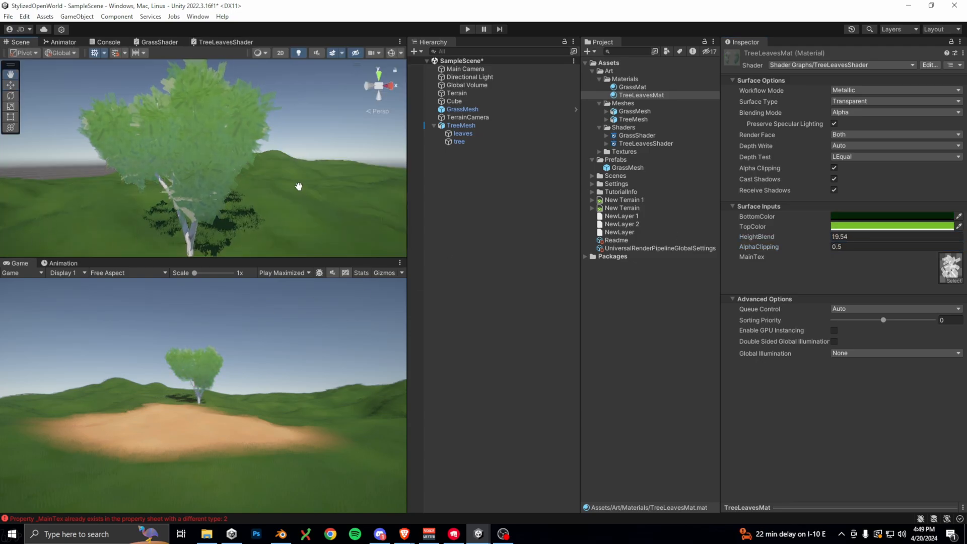
Disable Receive Shadows on the leaf material
left_click_drag(297, 186, 153, 165, "alt")
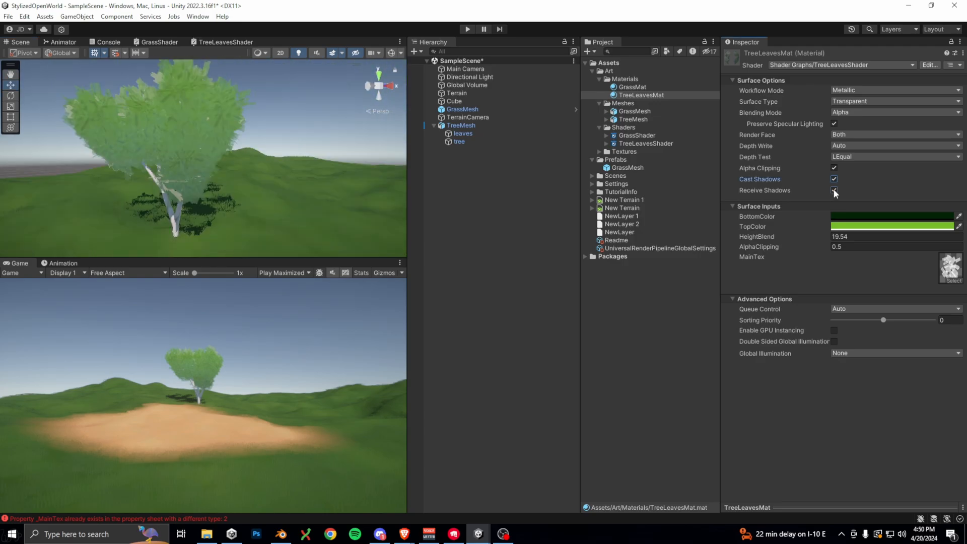
left_click(833, 191)
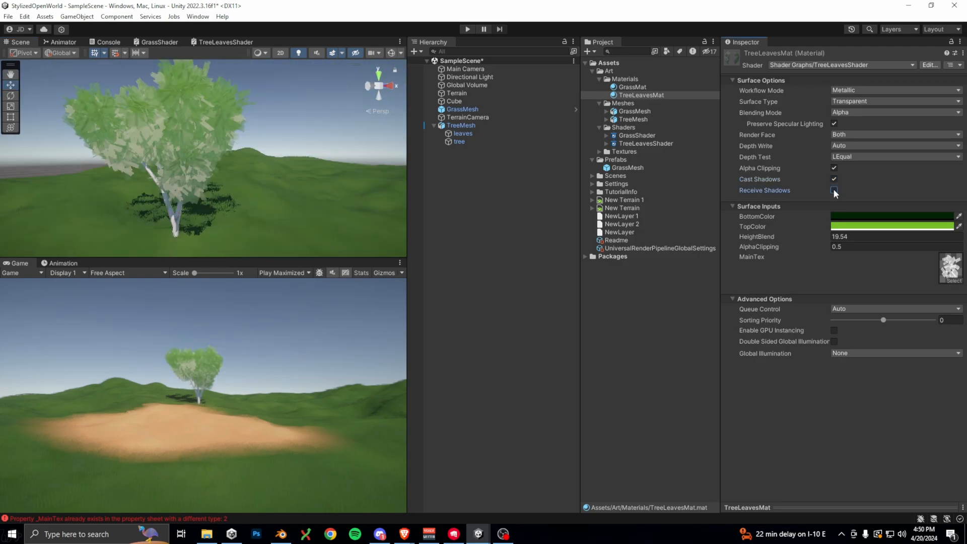
Add a Color property named BaseColor to the TreeLeavesShader graph
double_click(225, 42)
left_click(103, 79)
left_click(141, 151)
type("BaseColor")
key("Return")
Connect the BaseColor property to the fragment's Base Color input, save the shader and return to the scene view
left_click_drag(46, 168, 531, 301)
left_click_drag(453, 304, 434, 294)
key("ctrl+s")
double_click(54, 42)
left_click(20, 43)
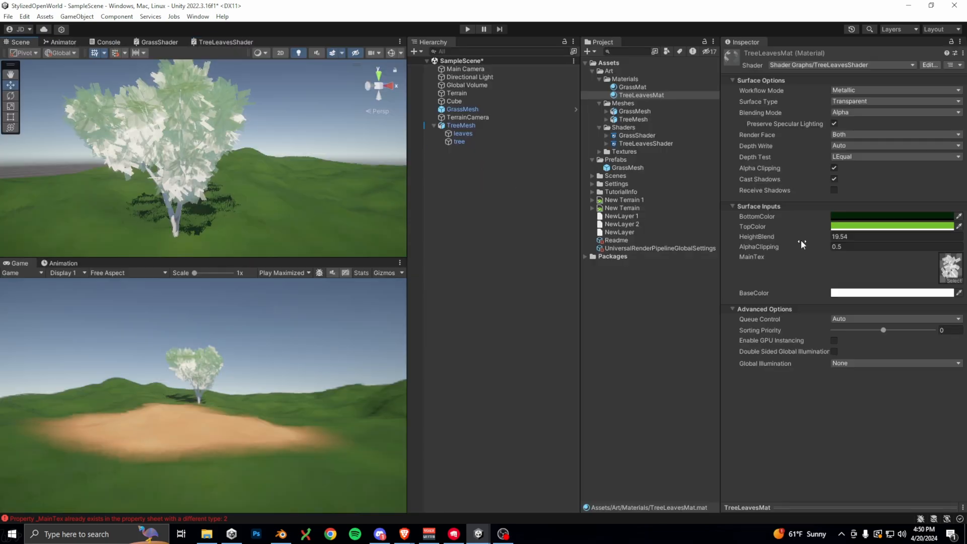
Set the leaf material's BaseColor to black
left_click(891, 293)
left_click(881, 315)
left_click_drag(917, 360, 929, 383)
Darken the leaf material's BottomColor to near black and brighten its TopColor to a light green
left_click(926, 216)
left_click_drag(924, 310, 922, 327)
left_click(957, 208)
left_click(891, 226)
mouse_move(919, 277)
left_mouse_down()
mouse_move(922, 295)
mouse_move(915, 273)
left_mouse_up()
left_click(955, 214)
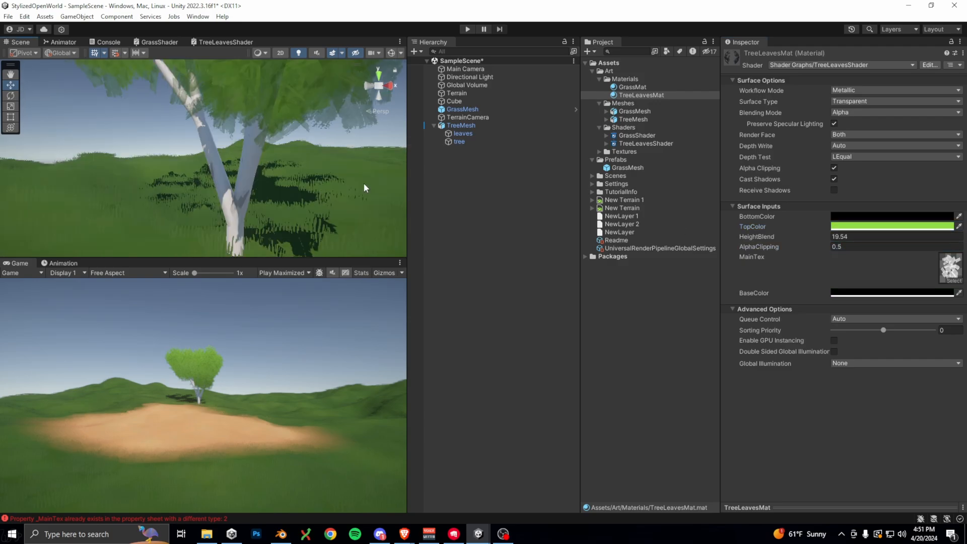
Deactivate the TreeMesh's leaves object to expose the trunk
left_click(246, 187)
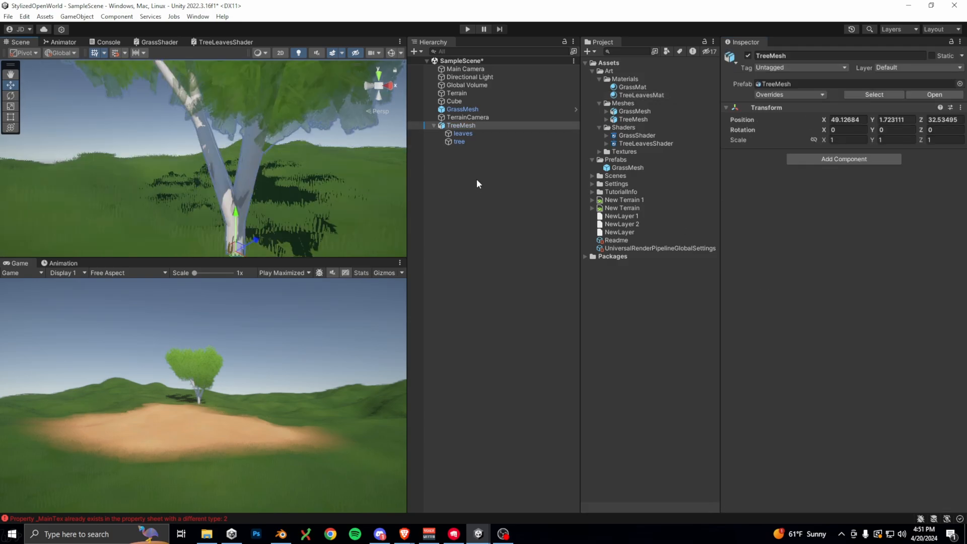
left_click(467, 133)
left_click(747, 55)
Create a material named TreeTrunkMat in the Materials folder and assign it to the TreeMesh's tree object
scroll(286, 167, "down", 3)
middle_click_drag(286, 167, 249, 201)
left_click(624, 79)
right_click(632, 81)
mouse_move(659, 89)
left_click(850, 285)
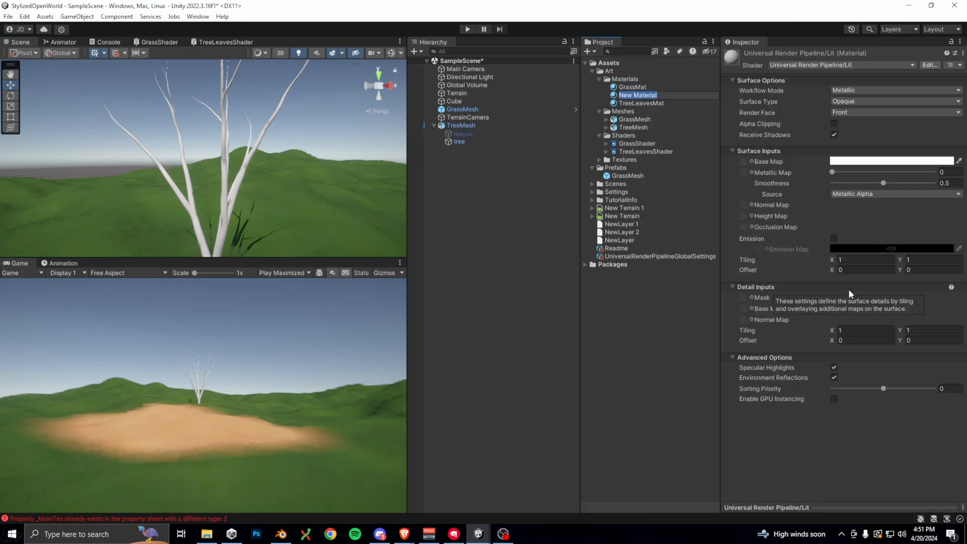
type("TreeTrunkMat")
key("Return")
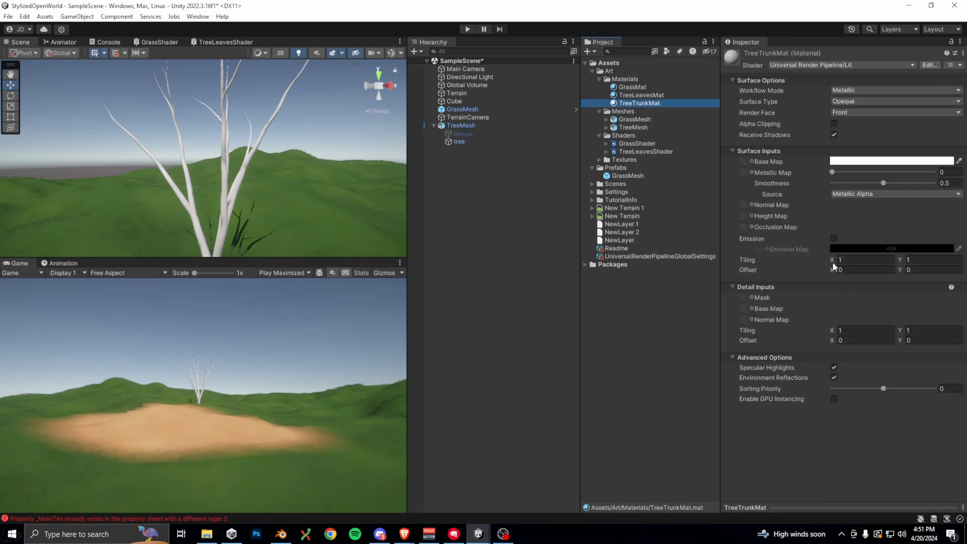
left_click_drag(636, 102, 461, 143)
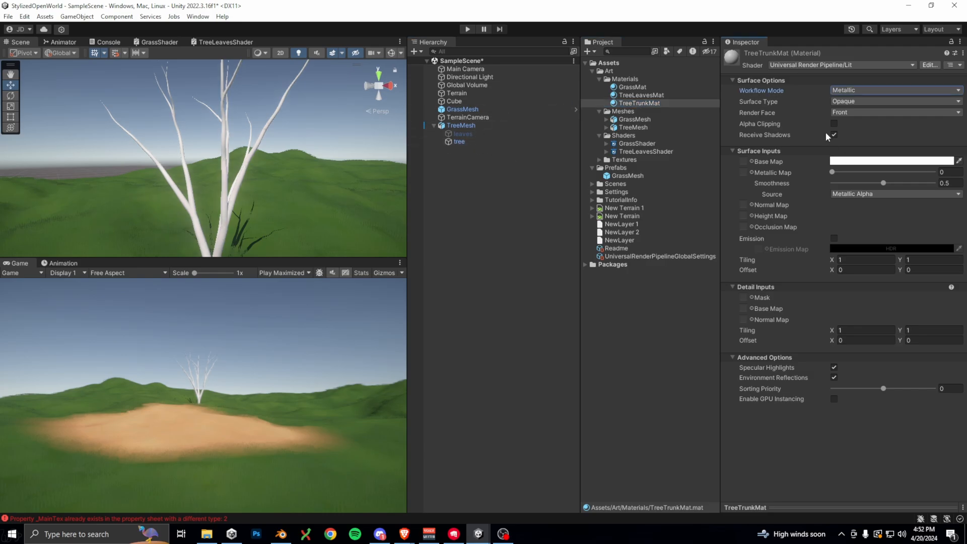
Assign the trunk texture to TreeTrunkMat's Base Map and check it on the trunk up close
left_click(750, 161)
double_click(737, 207)
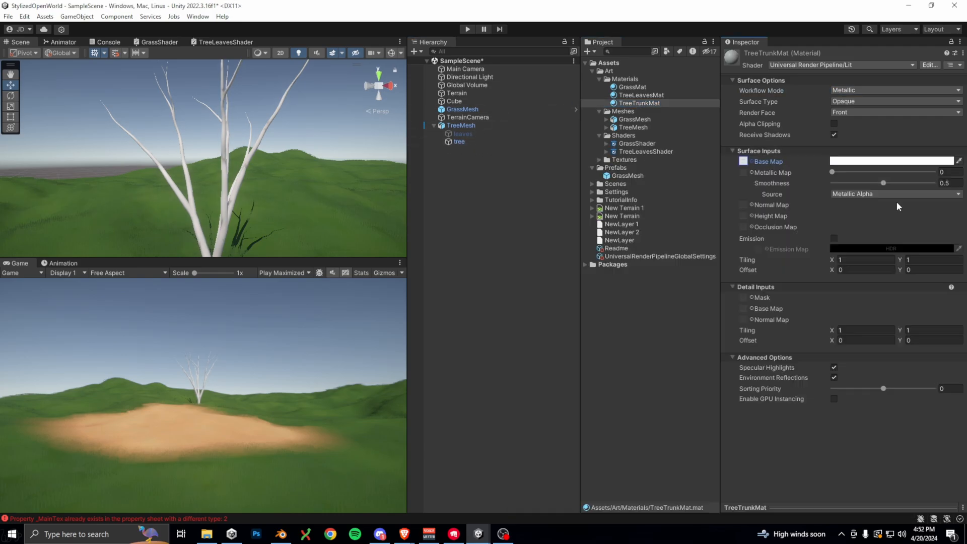
scroll(290, 190, "up", 3)
middle_click_drag(290, 190, 288, 141)
scroll(288, 141, "up", 2)
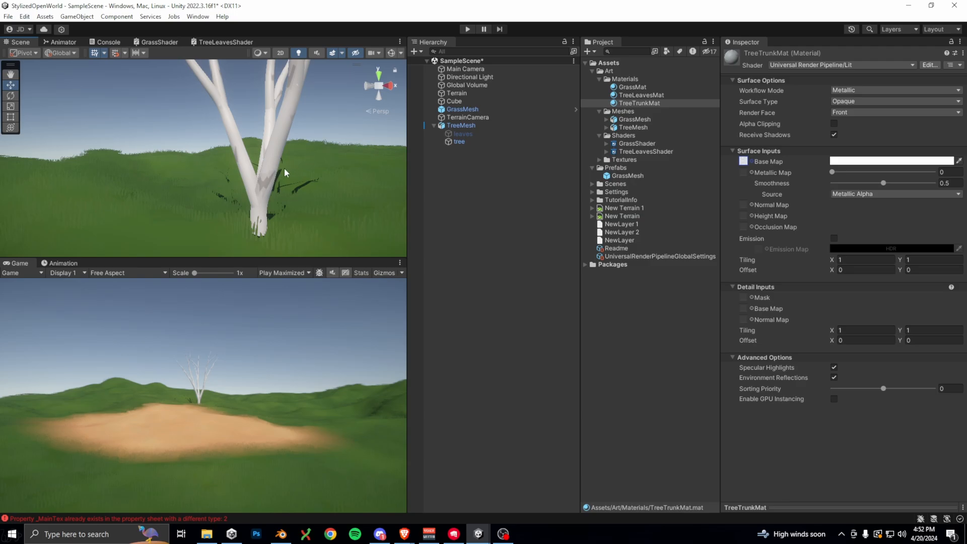
Adjust TreeTrunkMat's surface tiling to -0.5 in X and 3.33 in Y
mouse_move(836, 260)
left_mouse_down()
mouse_move(848, 261)
mouse_move(834, 261)
left_mouse_up()
scroll(169, 137, "up", 2)
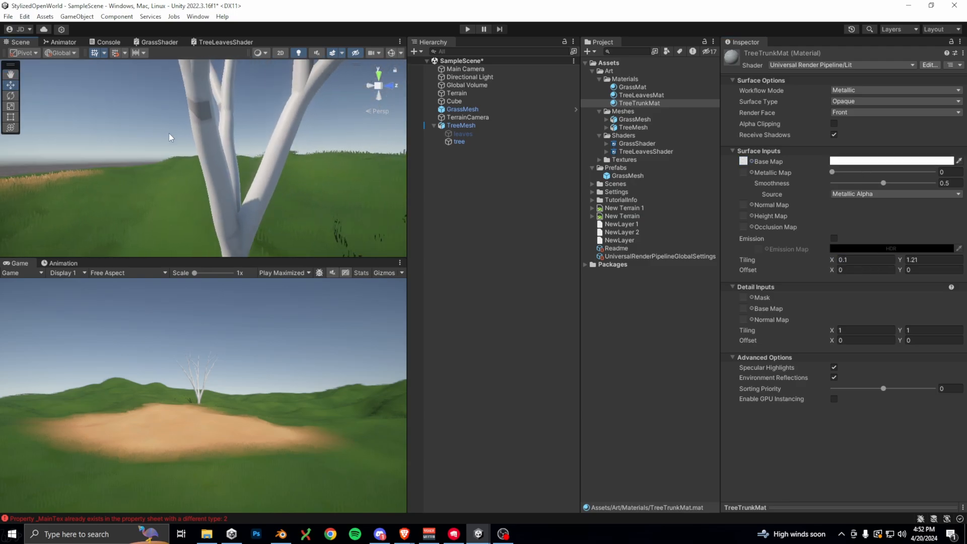
scroll(216, 138, "down", 1)
left_click_drag(202, 128, 302, 129, "alt")
left_click(913, 259)
type("1.81")
mouse_move(831, 259)
left_mouse_down()
mouse_move(799, 257)
mouse_move(821, 257)
left_mouse_up()
left_click_drag(377, 164, 276, 192, "alt")
Reactivate the TreeMesh's leaves object and look over the complete tree
left_click(463, 134)
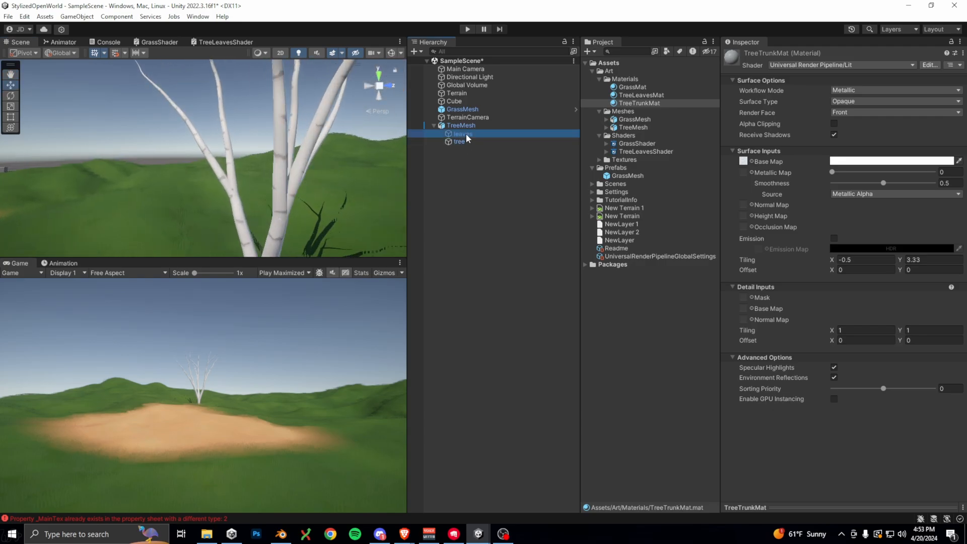
left_click(747, 55)
middle_click_drag(303, 198, 272, 132)
scroll(271, 179, "up", 3)
middle_click_drag(271, 180, 239, 160)
Switch to Blender, delete all default objects from the new scene and add a UV sphere
key("a")
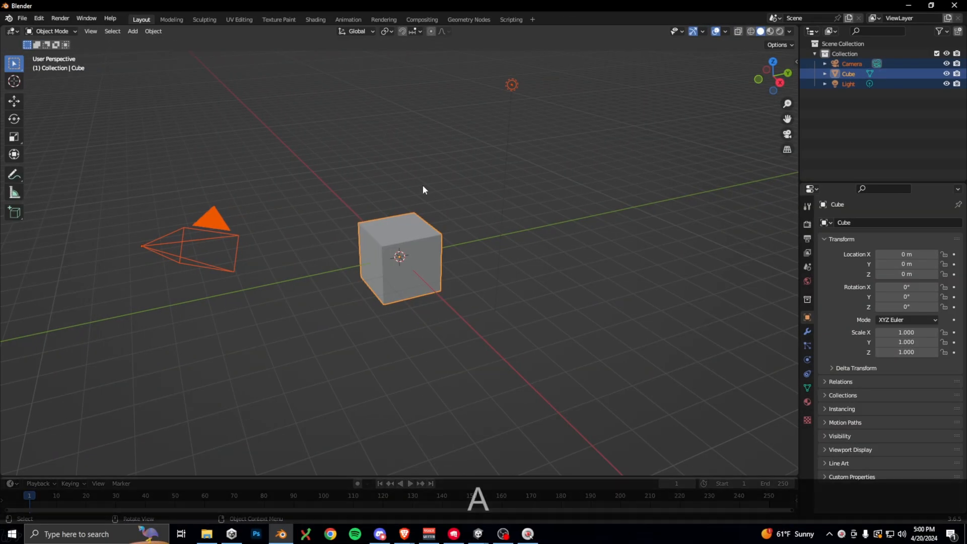
key("Delete")
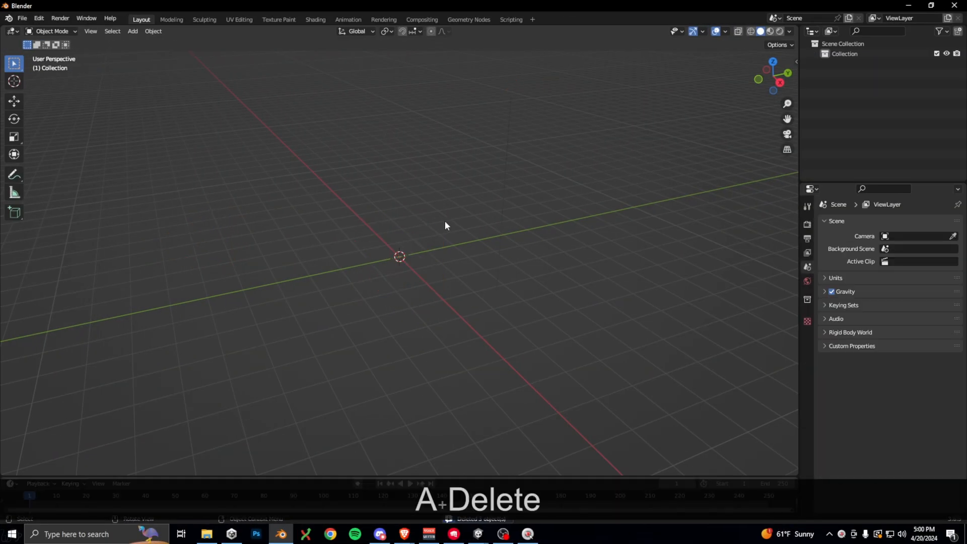
left_click(139, 32)
mouse_move(196, 44)
left_click(238, 72)
Stretch the sphere along the Z axis to a scale of about 1.855
middle_click_drag(262, 113, 407, 226)
scroll(386, 230, "up", 5)
key("s")
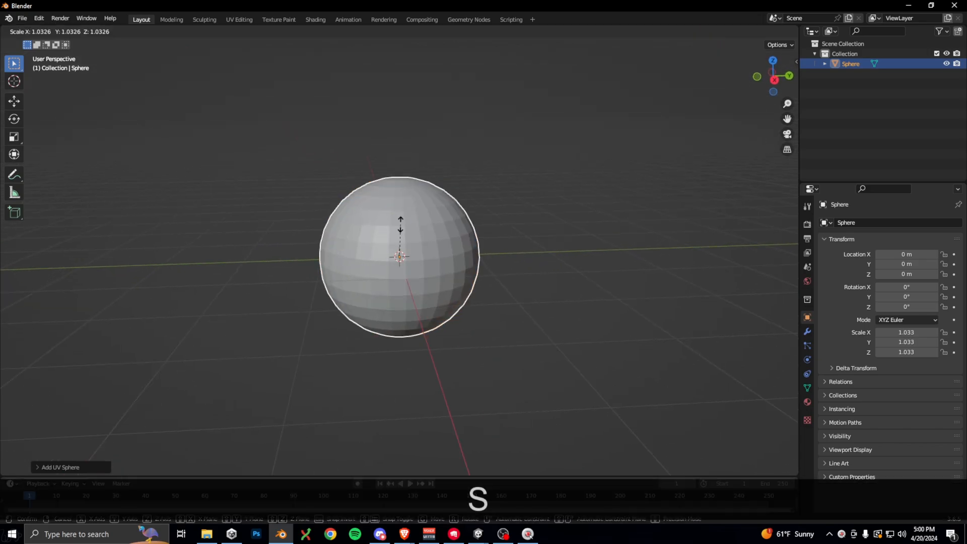
key("z")
left_click(534, 222)
middle_click_drag(535, 226, 535, 224)
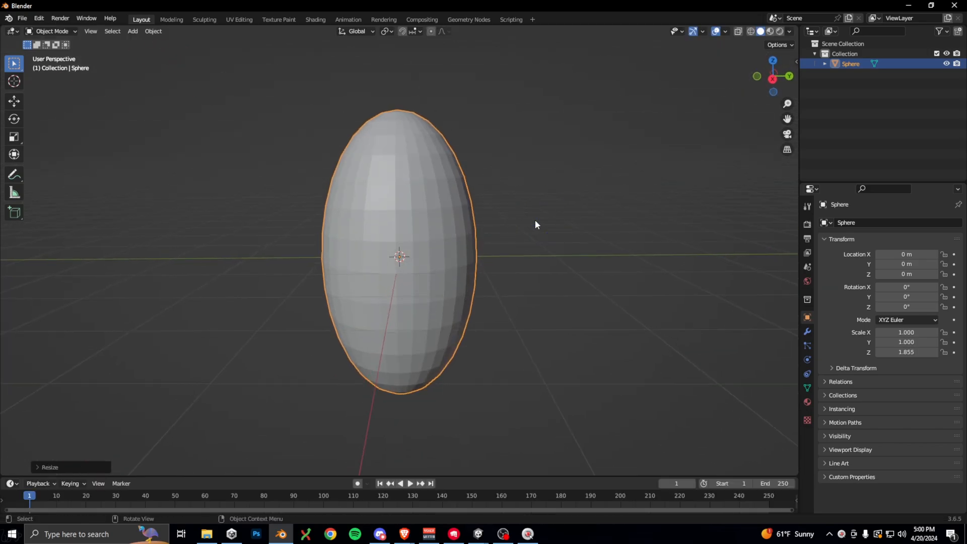
Move the stretched sphere up along Z by about 1.806 m so its bottom sits at the world origin
key("g")
key("z")
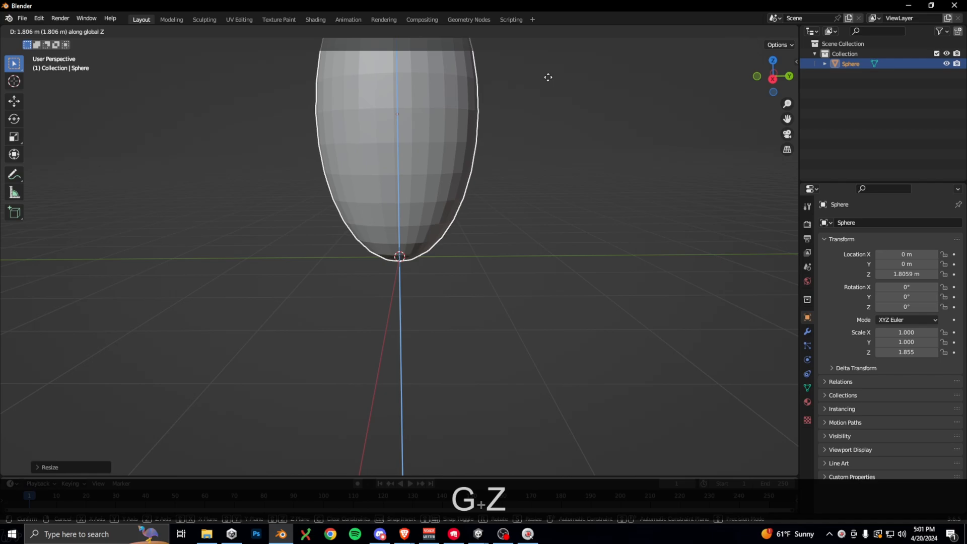
left_click(544, 75)
scroll(553, 149, "down", 4)
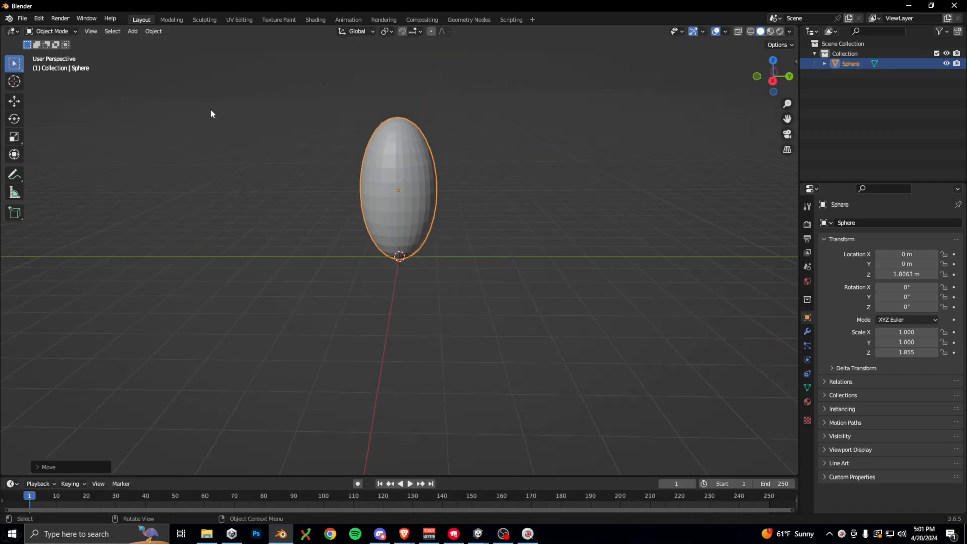
In Edit Mode, select the whole sphere and bisect it diagonally just below its top, with Clear Outer enabled
left_click(53, 31)
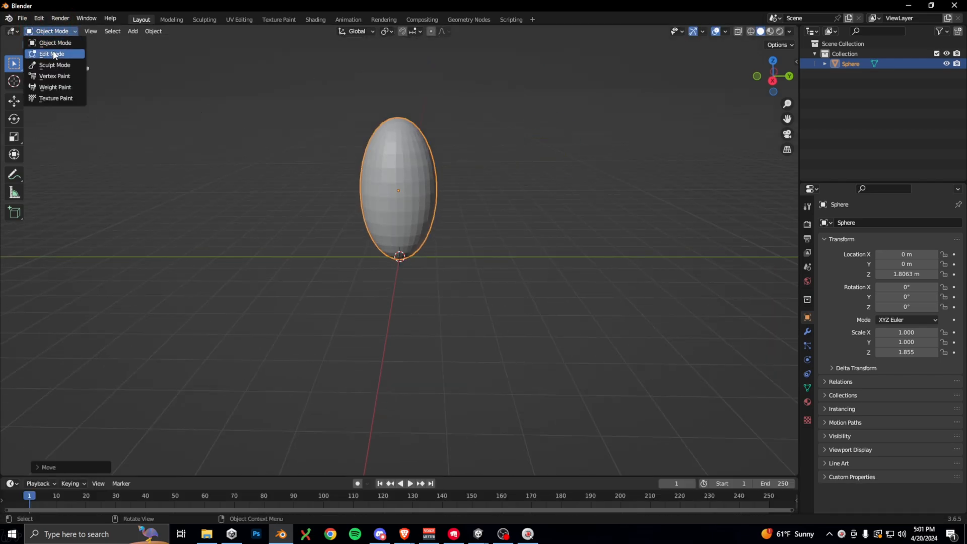
left_click(55, 54)
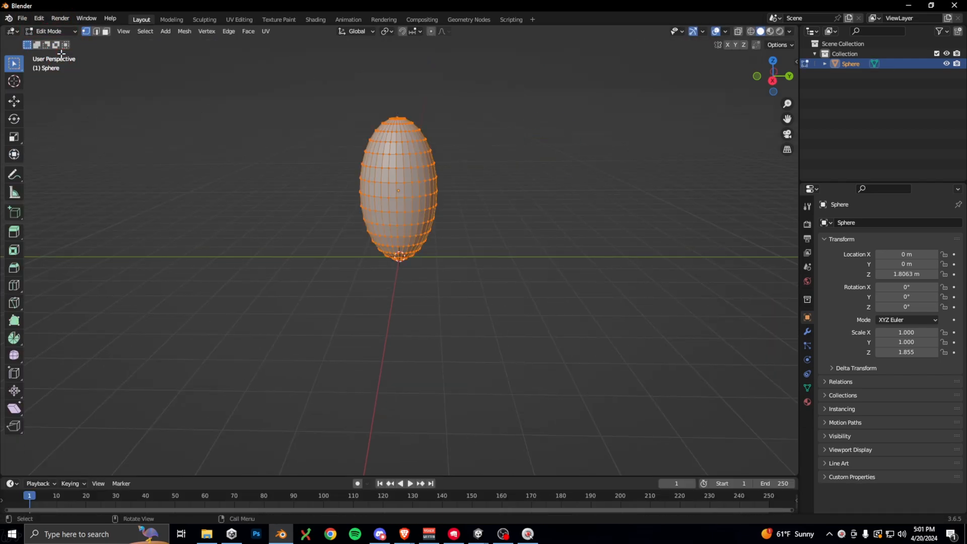
left_click(14, 302)
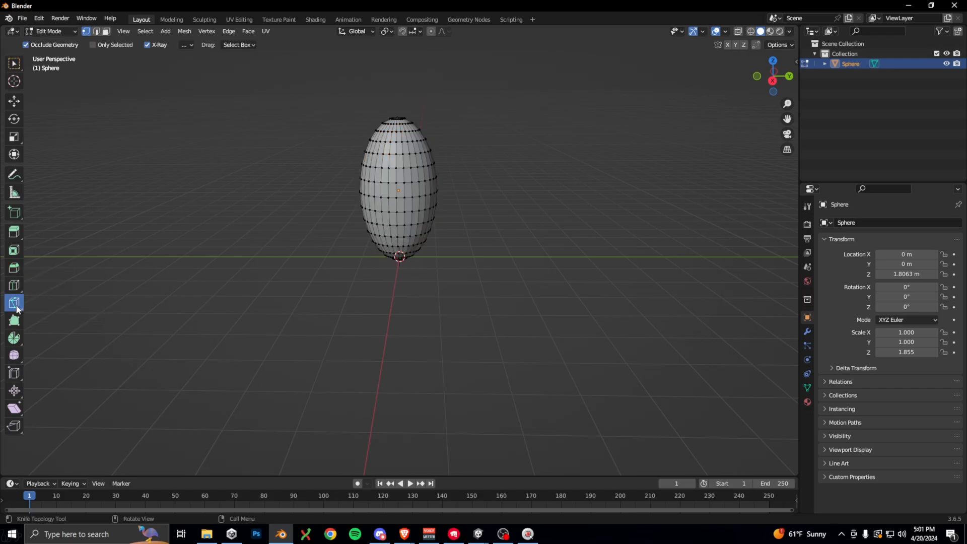
left_click_drag(17, 308, 57, 326)
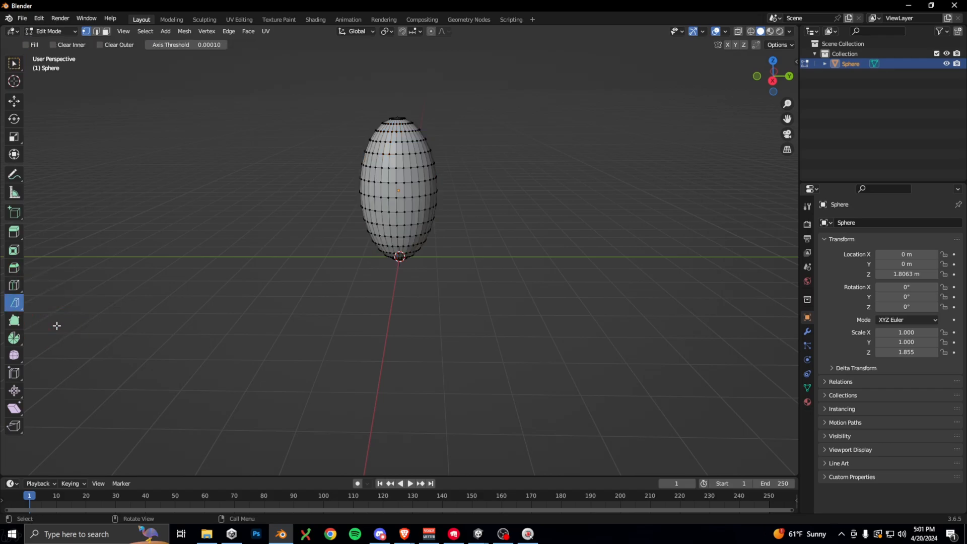
key("a")
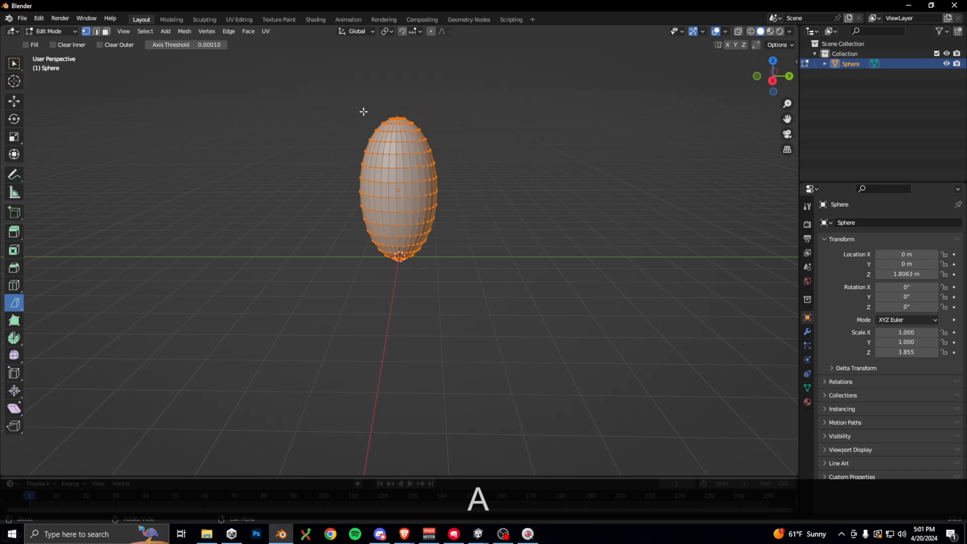
left_click_drag(383, 116, 494, 177)
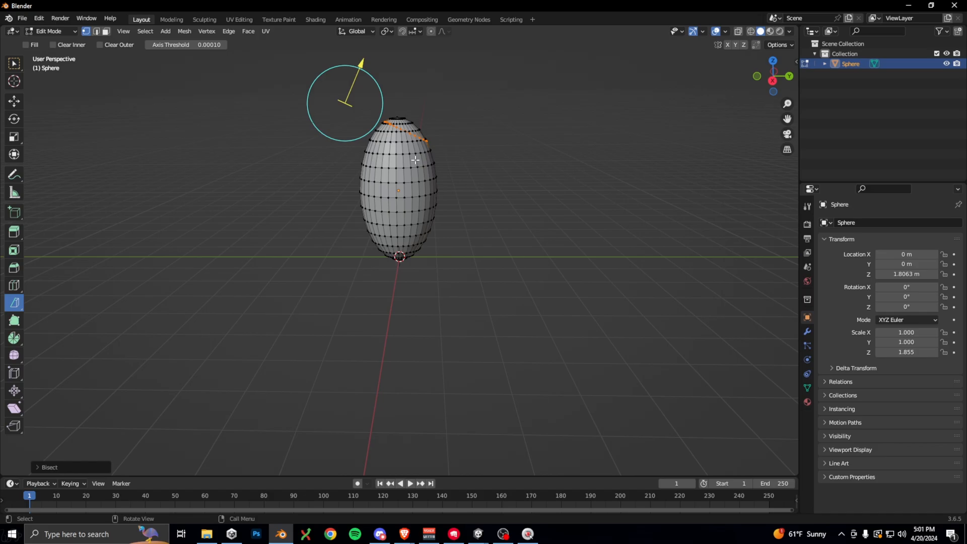
left_click(38, 468)
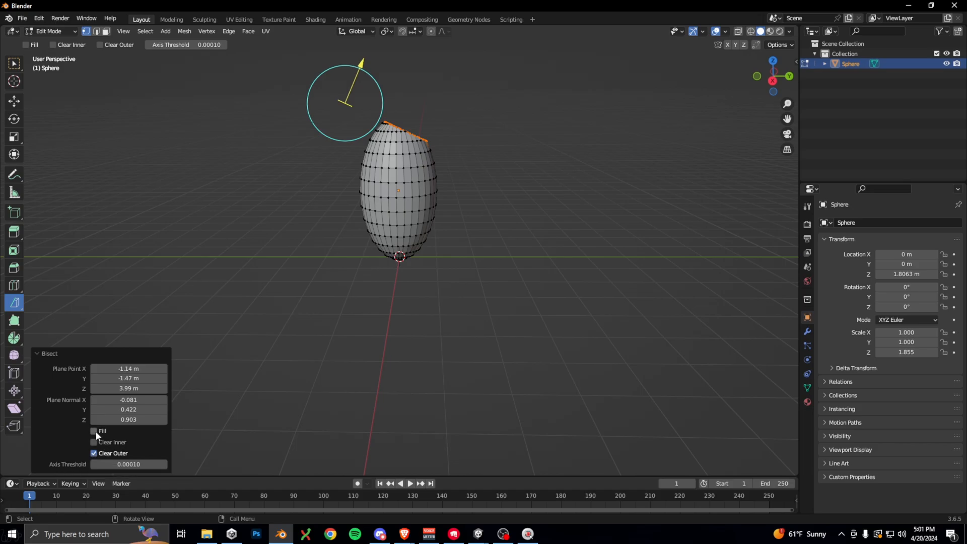
Fill the opening left by the cut, and enable Fill and Clear Outer in the Bisect tool settings
middle_click_drag(176, 375, 300, 305)
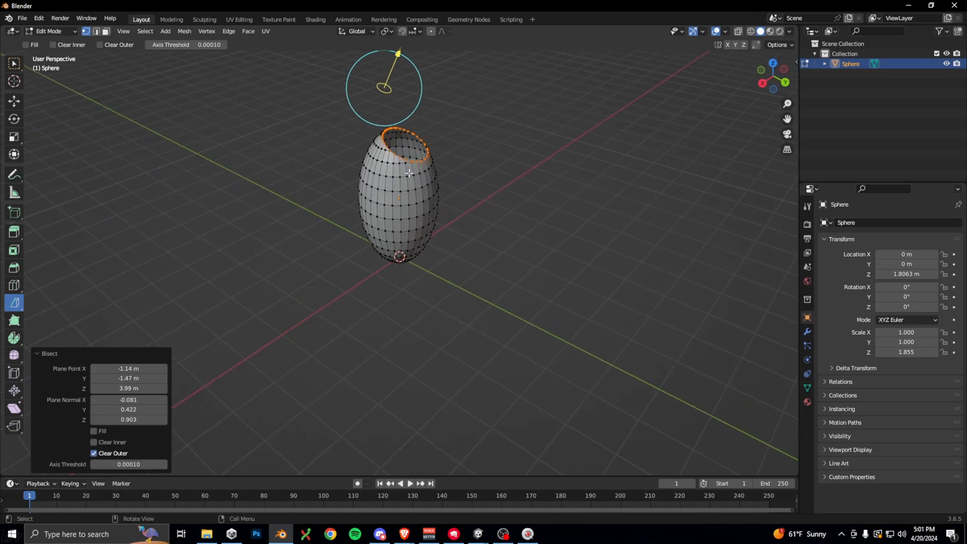
left_click(94, 430)
middle_click_drag(402, 237, 434, 246)
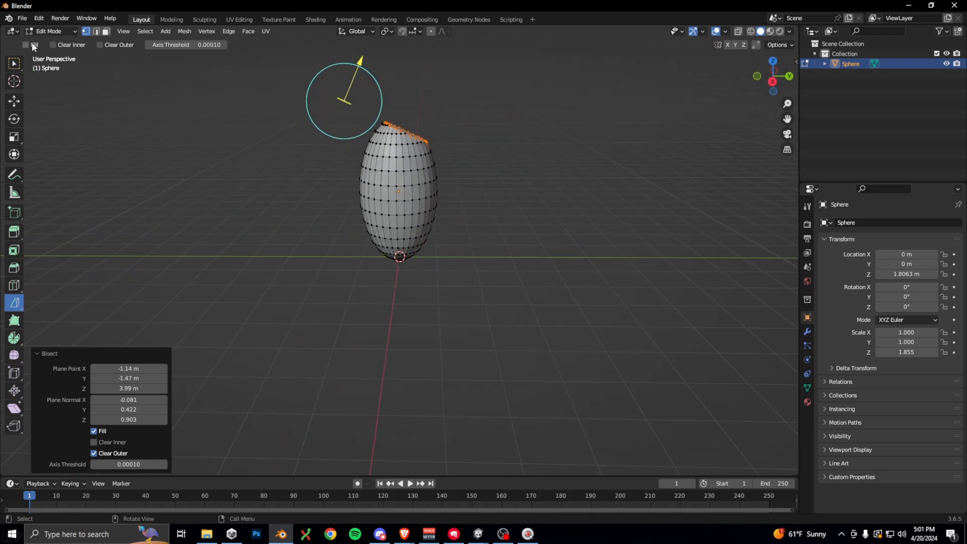
left_click(100, 45)
key("a")
left_click_drag(422, 116, 487, 74)
key("ctrl+z")
Slice angled facets off the sphere's top, sides and lower edge with bisect cuts from different view directions, selecting everything before each cut
middle_click_drag(522, 144, 482, 186)
left_click_drag(483, 186, 559, 244)
middle_click_drag(559, 244, 503, 213)
key("a")
left_click_drag(522, 237, 473, 186)
key("a")
middle_click_drag(473, 186, 554, 176)
left_click_drag(507, 217, 464, 229)
middle_click_drag(584, 237, 496, 245)
key("a")
left_click_drag(494, 248, 473, 227)
middle_click_drag(609, 245, 514, 243)
key("a")
left_click_drag(458, 289, 438, 272)
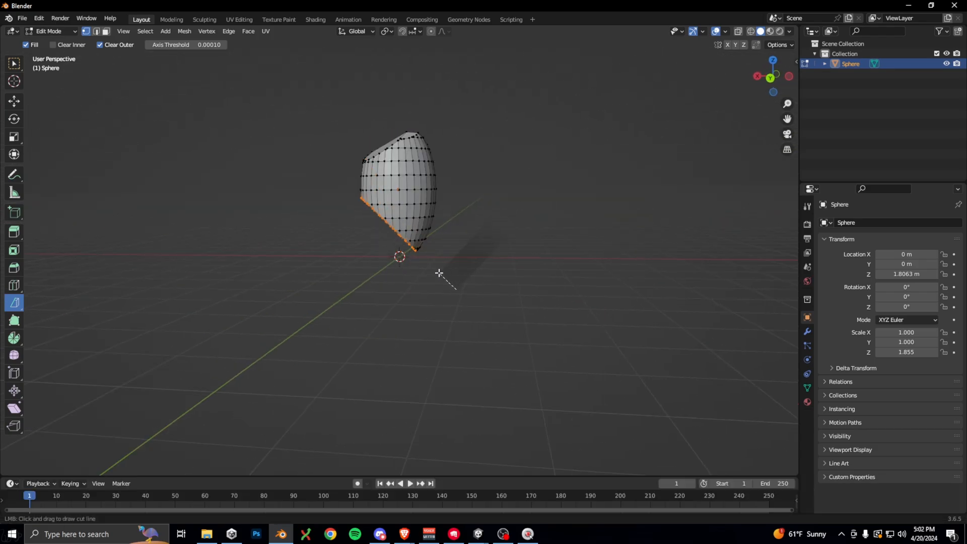
Bisect the remaining rounded areas all around the mesh until it is a fully faceted rock of large flat planes
key("a")
left_click_drag(314, 251, 195, 272)
middle_click_drag(194, 272, 353, 272)
key("a")
left_click_drag(388, 265, 379, 242)
middle_click_drag(379, 242, 450, 241)
key("a")
left_click_drag(356, 261, 431, 217)
middle_click_drag(470, 263, 524, 264)
left_click_drag(376, 166, 402, 69)
middle_click_drag(498, 116, 610, 116)
key("a")
left_click_drag(432, 115, 420, 244)
middle_click_drag(604, 130, 426, 117)
key("a")
left_click_drag(425, 116, 440, 267)
middle_click_drag(440, 267, 457, 233)
key("a")
left_click_drag(427, 116, 446, 251)
middle_click_drag(447, 252, 524, 247)
key("a")
left_click_drag(373, 107, 380, 85)
middle_click_drag(385, 93, 516, 101)
key("a")
left_click_drag(438, 101, 511, 149)
middle_click_drag(512, 149, 740, 141)
key("a")
left_click_drag(450, 127, 439, 164)
middle_click_drag(439, 164, 648, 170)
key("a")
left_click_drag(351, 111, 348, 90)
middle_click_drag(373, 115, 496, 186)
key("a")
left_click_drag(332, 228, 226, 231)
middle_click_drag(232, 229, 370, 197)
Move the entire rock mesh down along Z so its base rests at the world origin
key("a")
key("g")
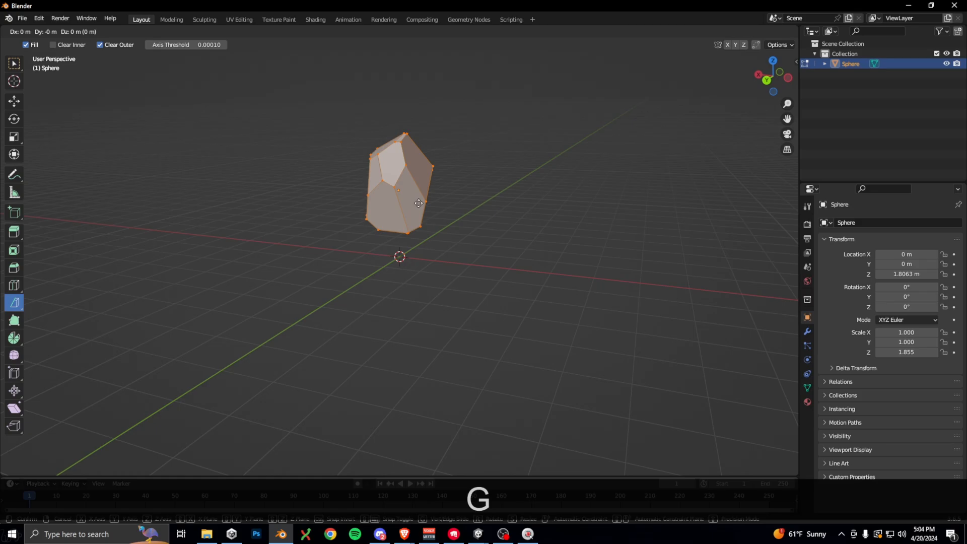
key("z")
left_click(426, 231)
middle_click_drag(427, 231, 491, 210)
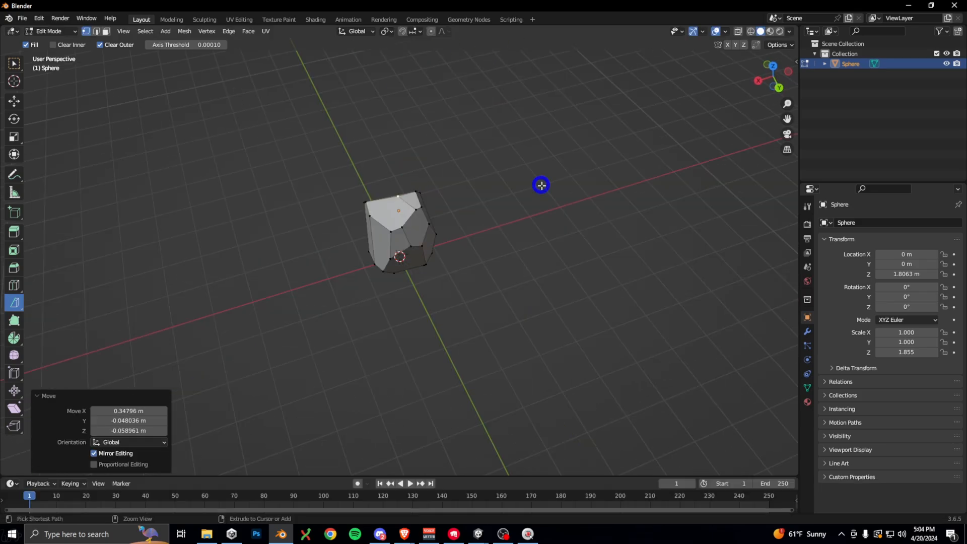
Undo the last free vertex move and shift the rock's top vertex about 0.305 m along X
key("ctrl+z")
middle_click_drag(540, 184, 594, 185)
key("g")
key("x")
left_click(455, 157)
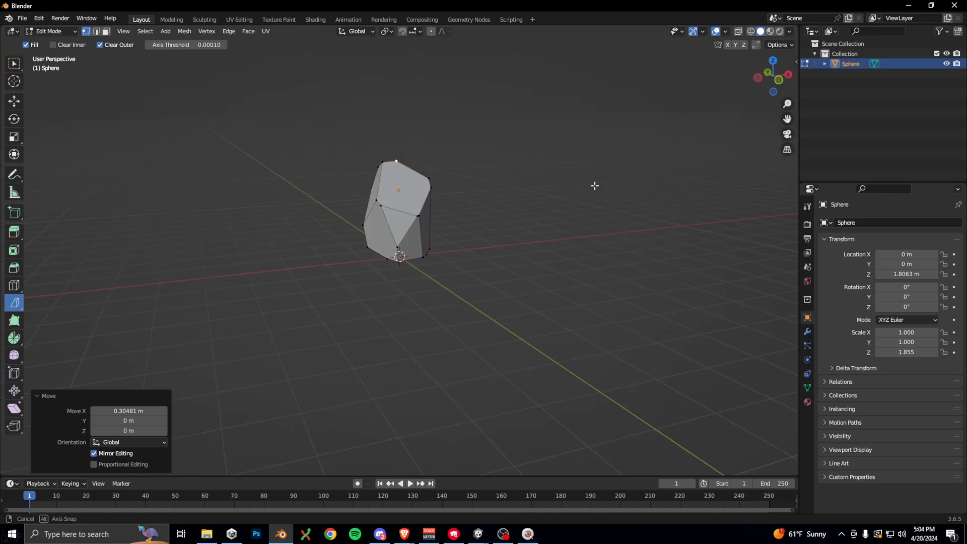
scroll(445, 123, "up", 5)
left_click(437, 124)
key("g")
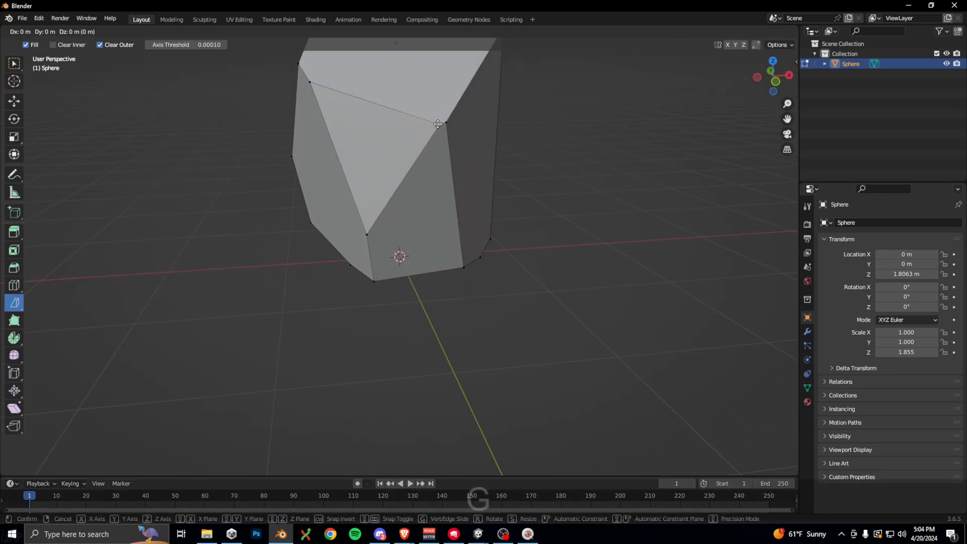
key("ctrl+z")
key("Escape")
key("ctrl+z")
Select the two nearly coincident vertices beside the triangular facet and merge them with Collapse
left_click(457, 138)
right_click(449, 128)
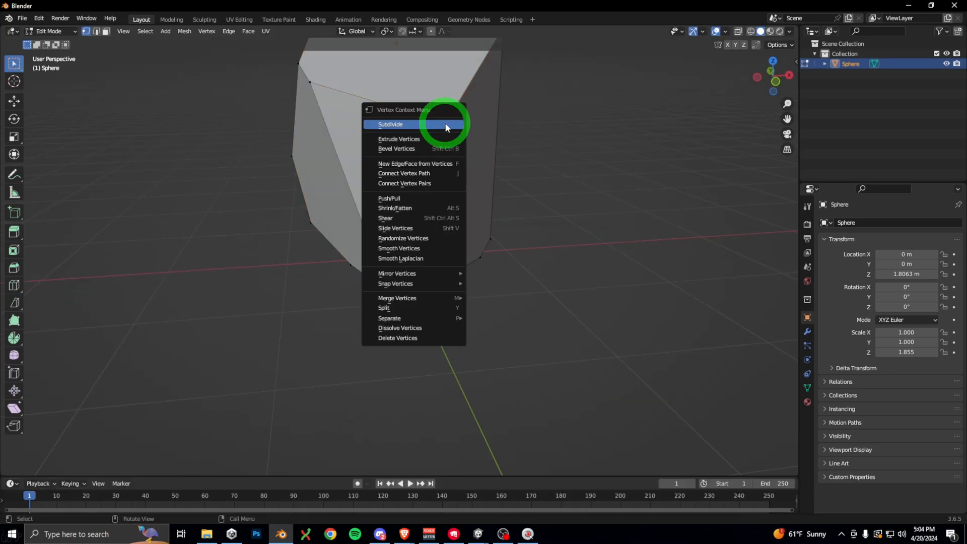
mouse_move(414, 298)
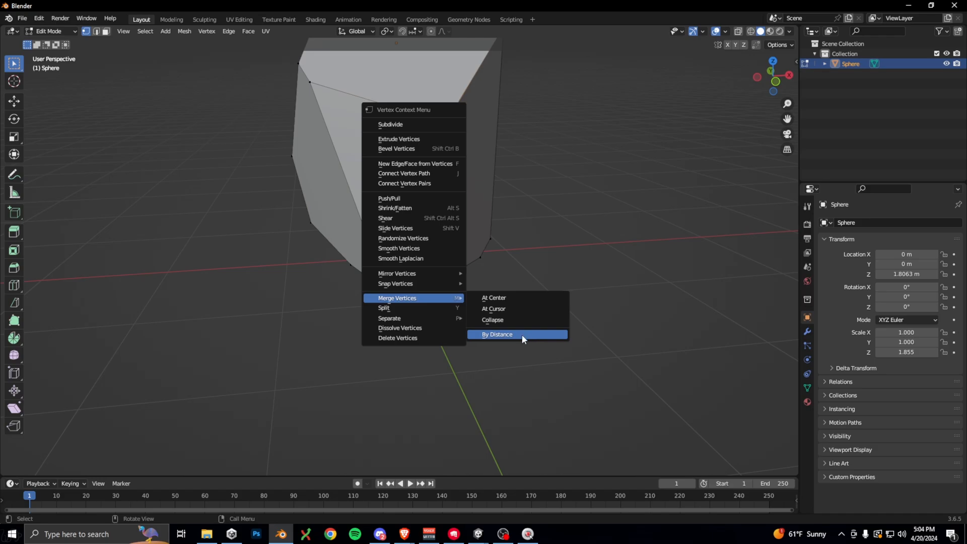
left_click(521, 321)
mouse_move(512, 265)
middle_mouse_down()
mouse_move(616, 262)
mouse_move(484, 218)
middle_mouse_up()
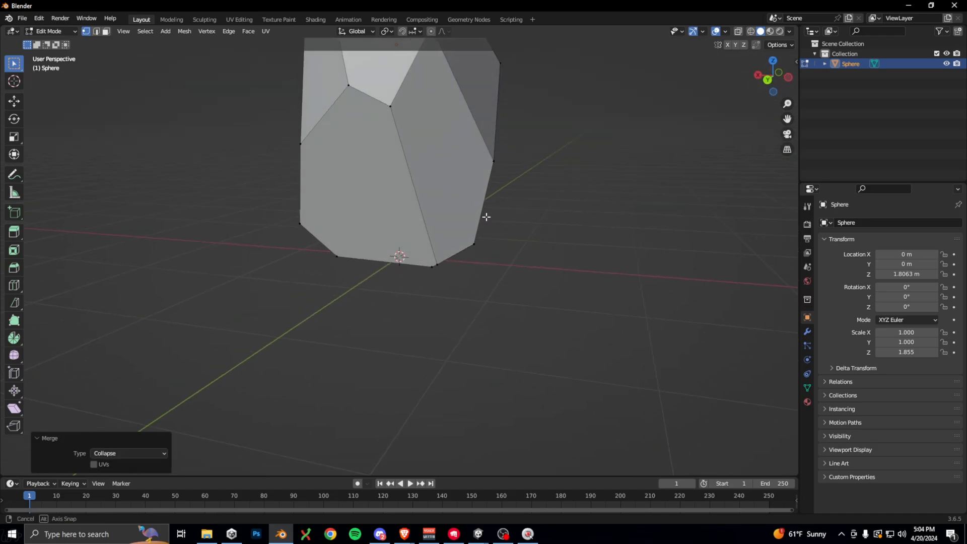
Compare the viewport shading modes, return to Solid and enable screen-space Cavity with Ridge about 1.917 and Valley 2.000
left_click(779, 33)
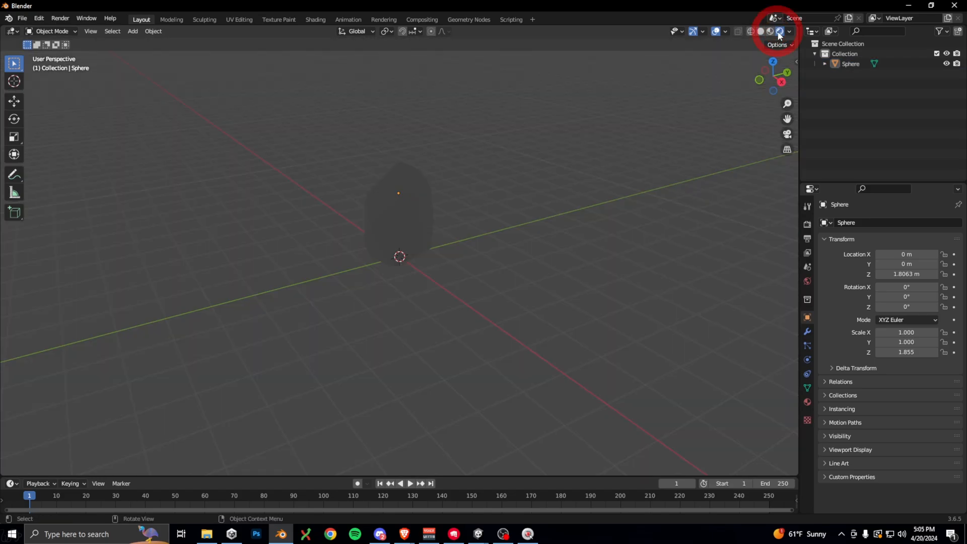
left_click(769, 33)
left_click(759, 32)
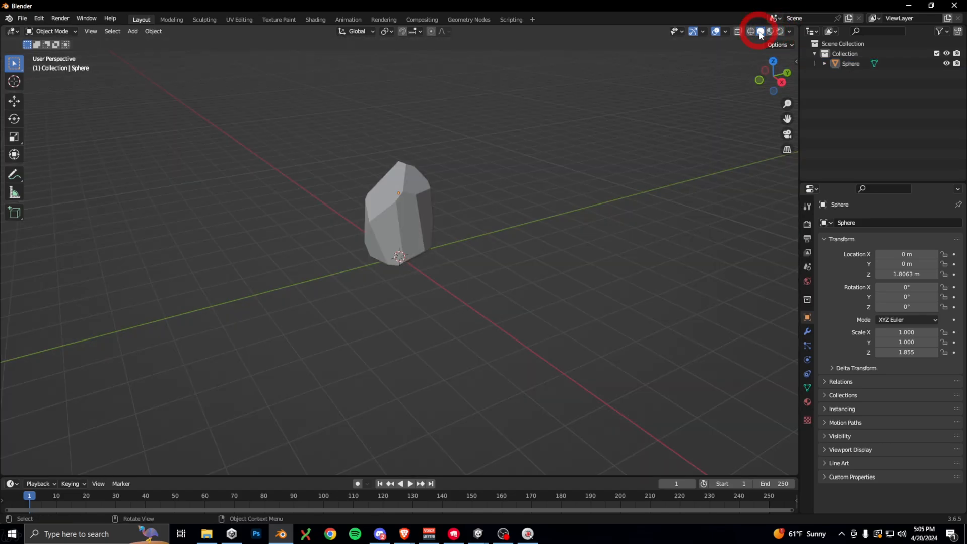
left_click(789, 31)
left_click(732, 257)
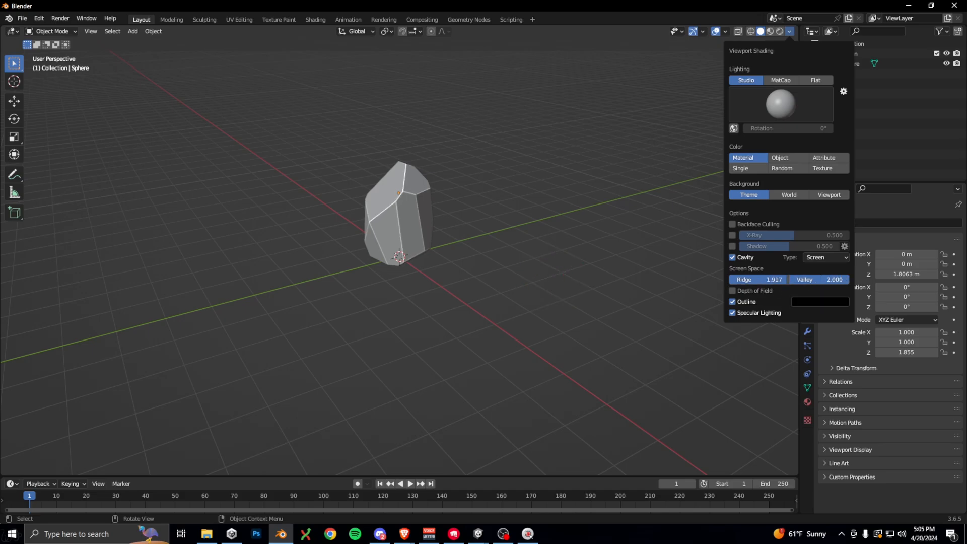
left_click_drag(837, 279, 843, 279)
Apply all transforms to the rock and export it as Rock_1.fbx to the Meshes folder, limited to selected objects of type Mesh
key("ctrl+a")
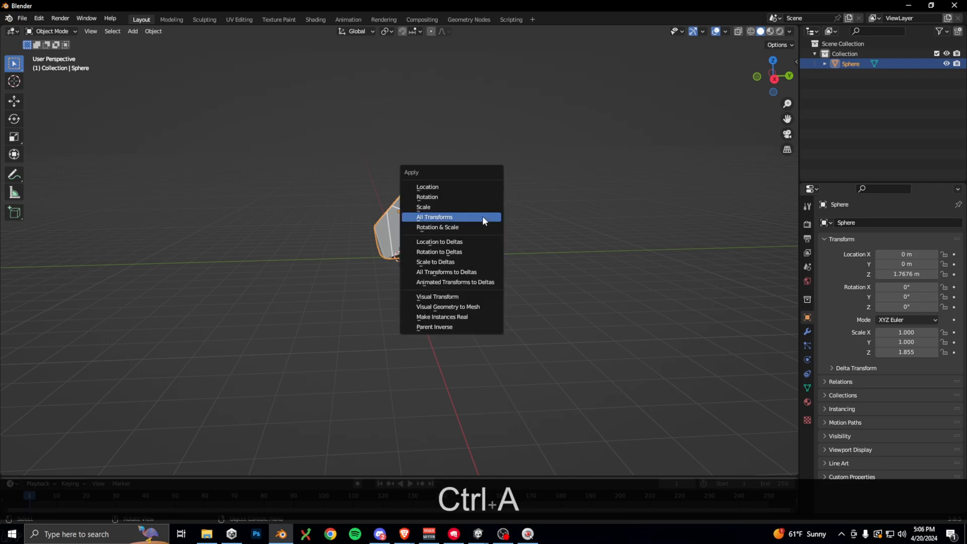
left_click(452, 214)
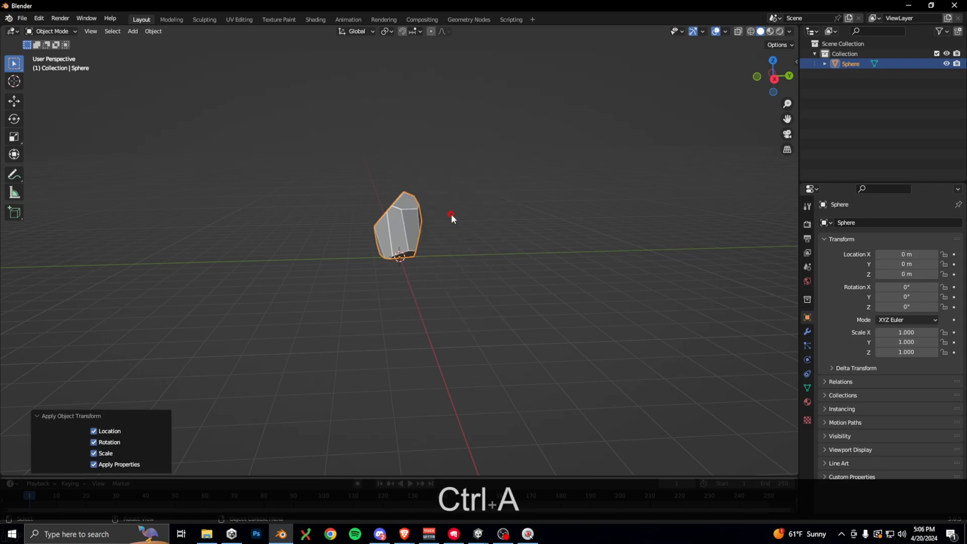
left_click(23, 19)
mouse_move(66, 164)
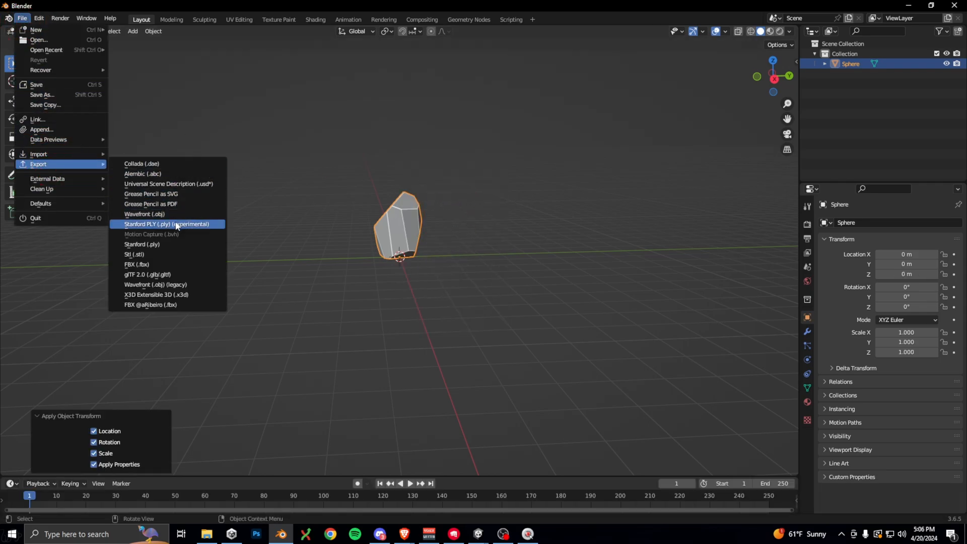
left_click(157, 265)
type("Rock_1")
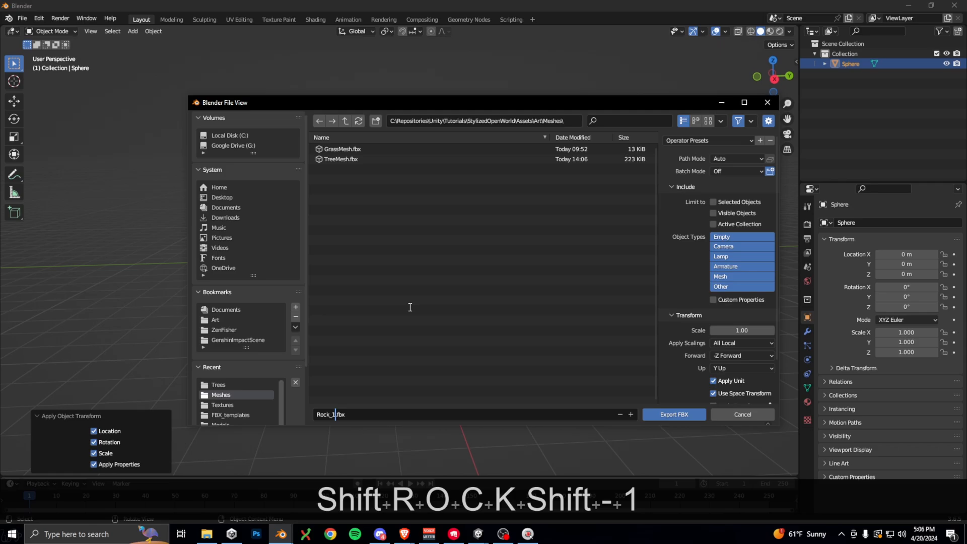
left_click(746, 276)
left_click(713, 201)
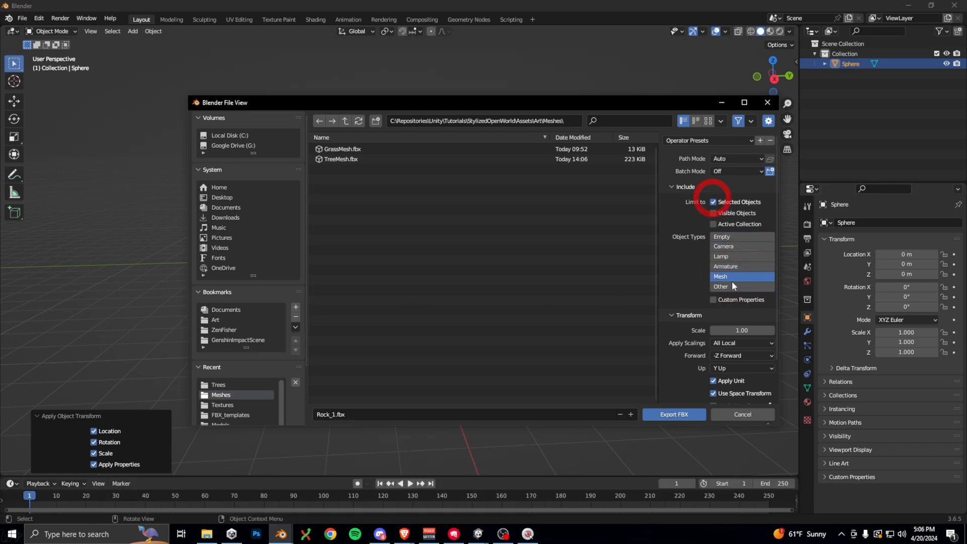
scroll(733, 282, "down", 3)
left_click(684, 414)
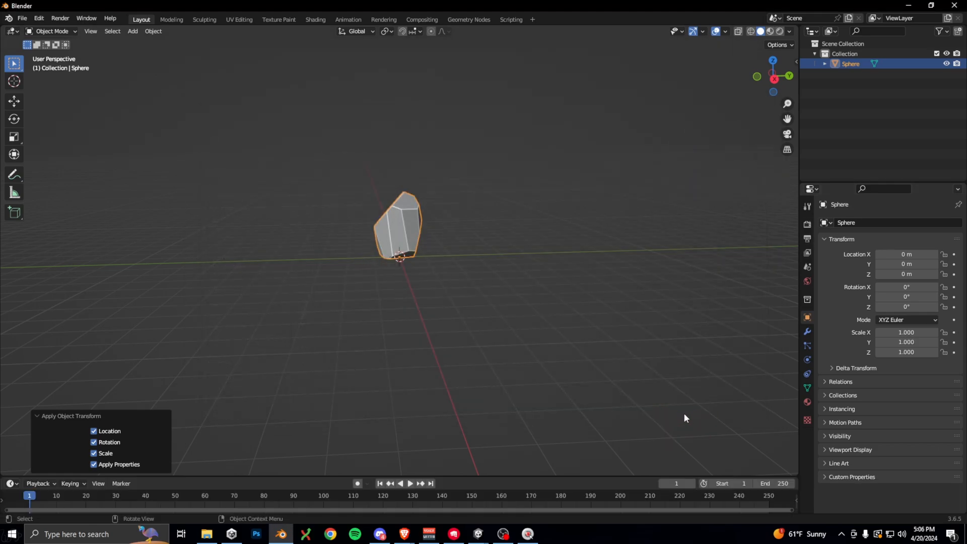
Flip and stretch the rock along the Y axis with a negative scale to vary its shape
key("s")
key("y")
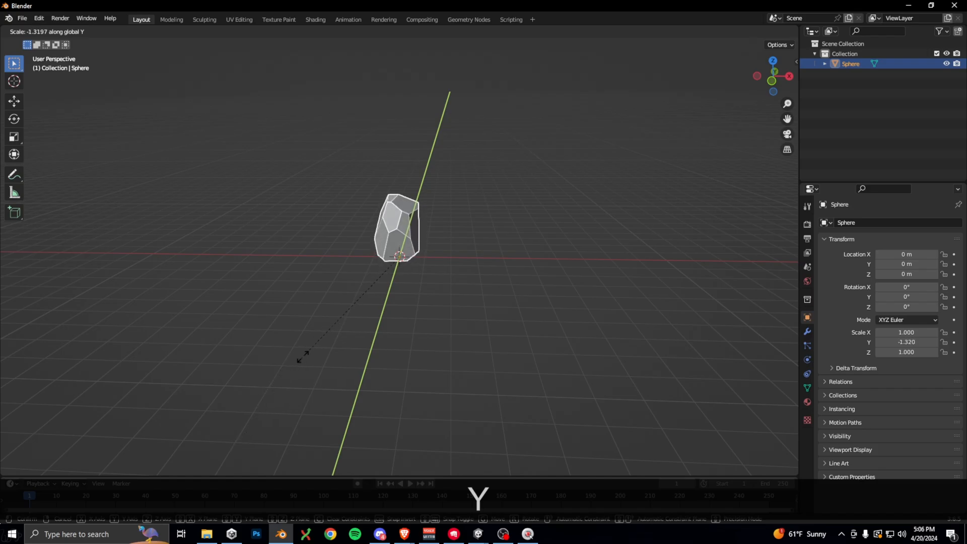
left_click(252, 403)
middle_click_drag(394, 312, 371, 296)
middle_click_drag(415, 266, 495, 209)
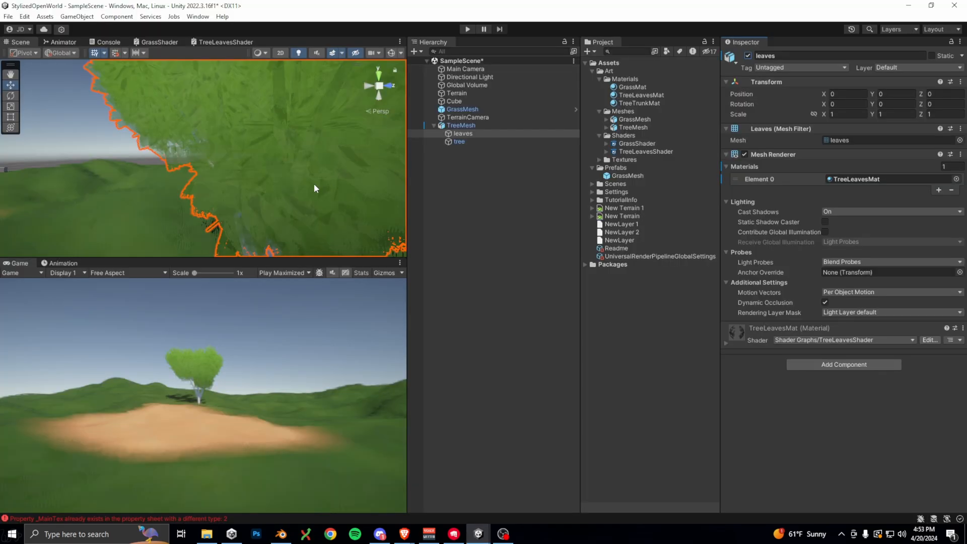
Switch to Unity, try the FS003_Day_Sunless skybox and set FS000_Day_01_Sunless as the environment's Skybox Material
key("f")
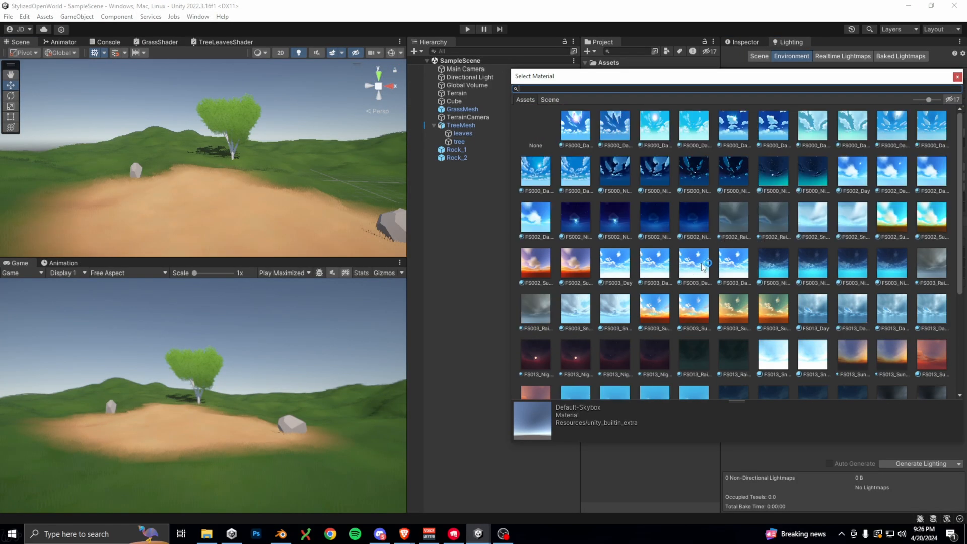
left_click(695, 270)
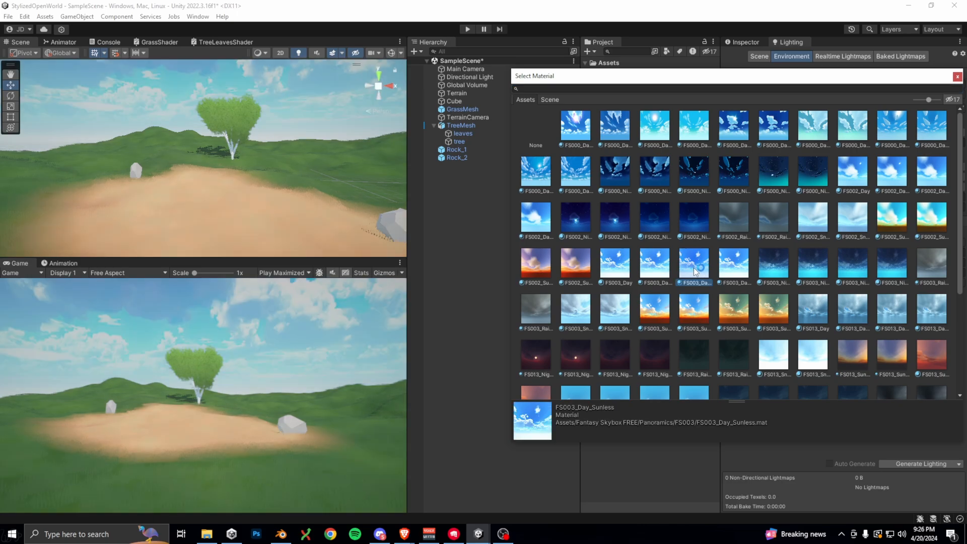
left_click(615, 131)
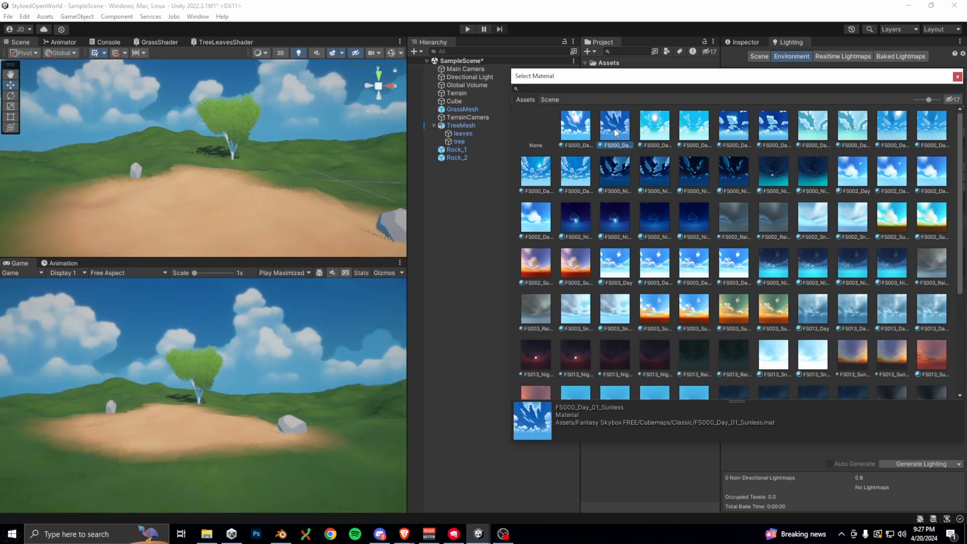
double_click(615, 131)
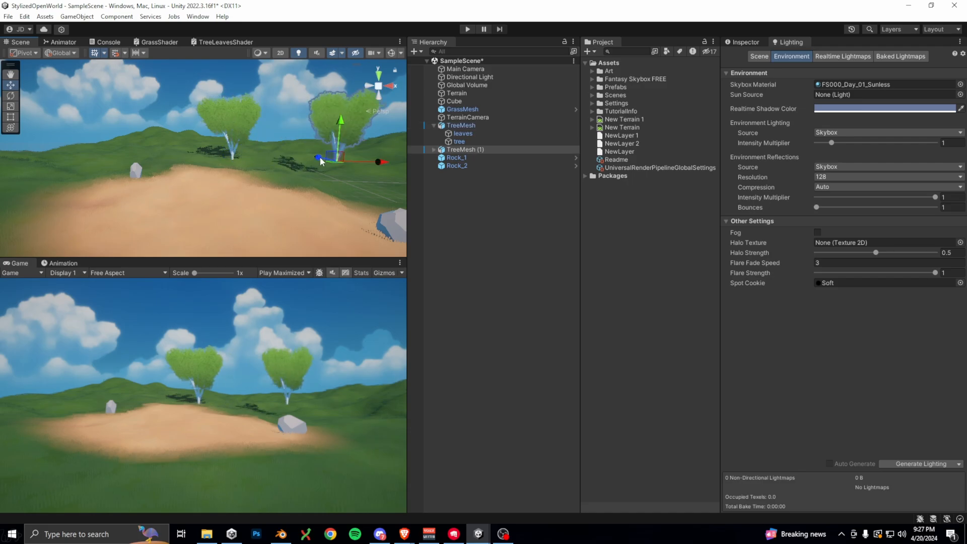
Duplicate the tree and place the copies around the edge of the sandy clearing
key("ctrl+d")
left_click_drag(92, 160, 196, 165)
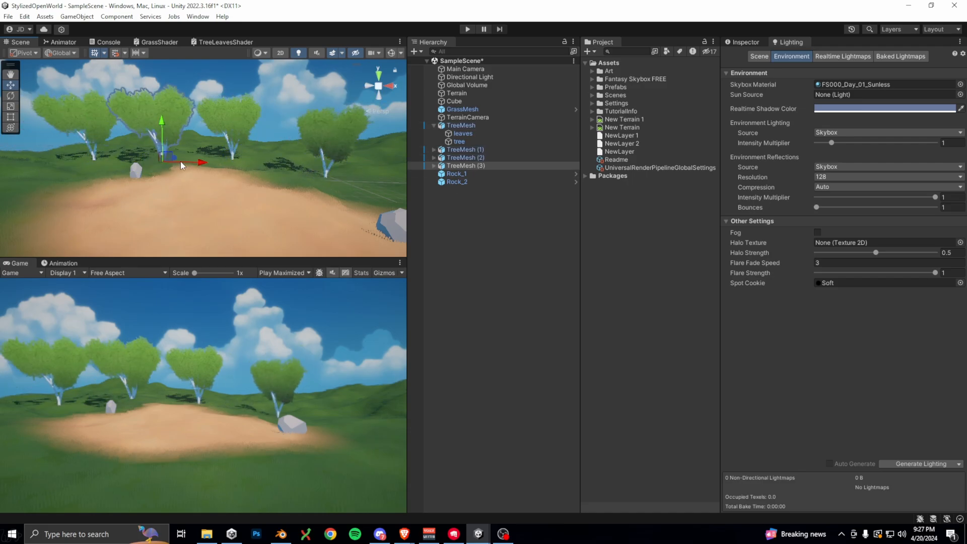
left_click(745, 42)
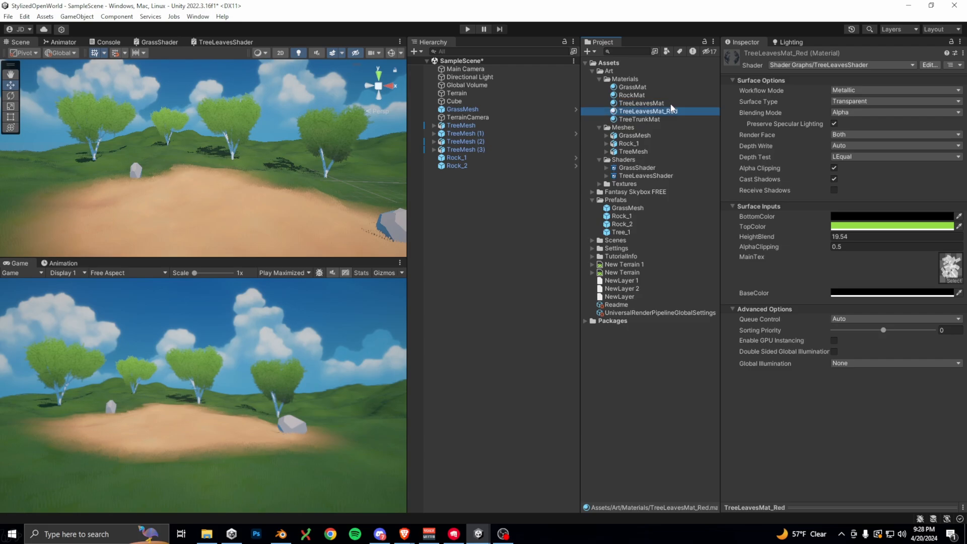
Apply the TreeLeavesMat_Red material to the leaves of TreeMesh (1), beside the large rock
left_click(323, 143)
left_click_drag(462, 151, 466, 142)
left_click(467, 142)
Set the BottomColor of TreeLeavesMat_Red to red and its TopColor to orange for autumn foliage
left_click(726, 343)
scroll(805, 302, "down", 5)
left_click(836, 328)
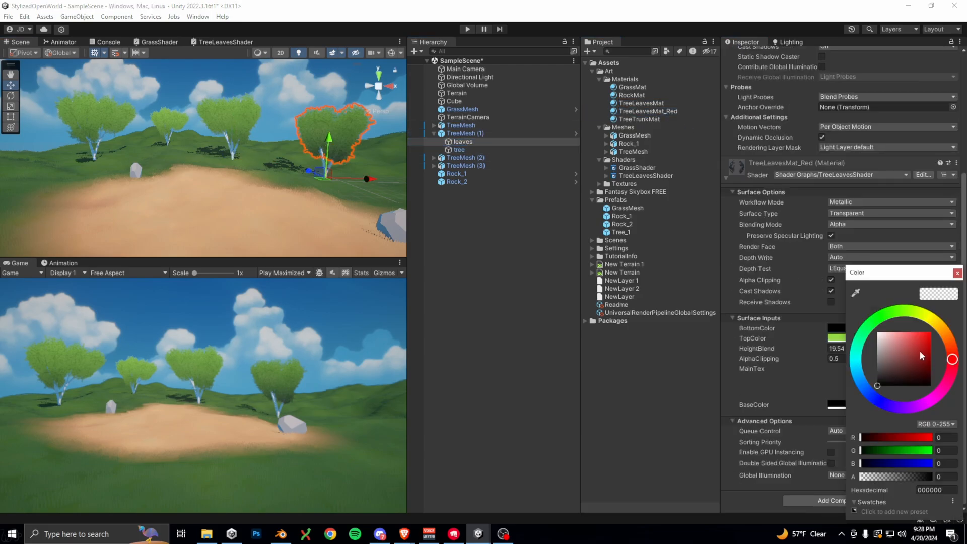
left_click_drag(920, 354, 923, 341)
left_click(836, 338)
left_click(939, 326)
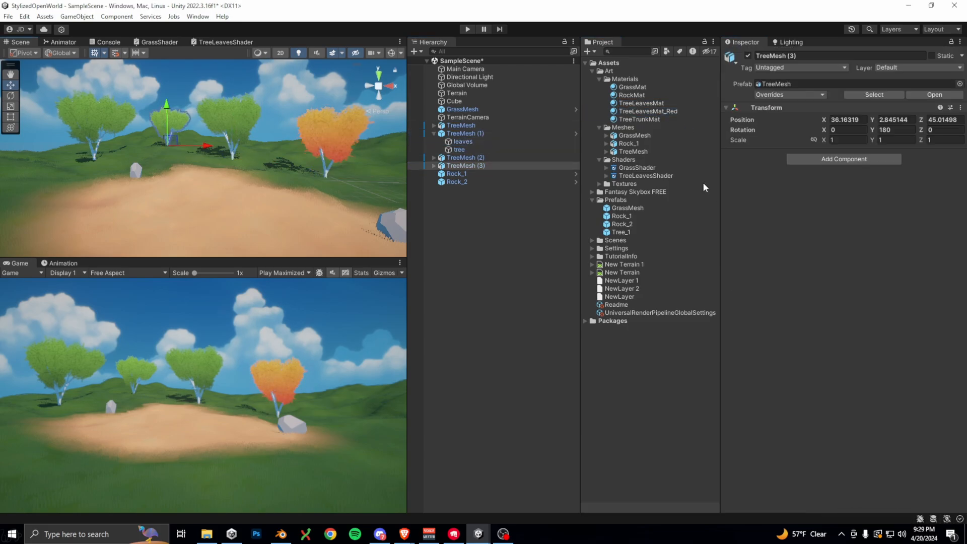
Place an instance of the Tree_2 prefab in the scene
left_click_drag(620, 240, 336, 197)
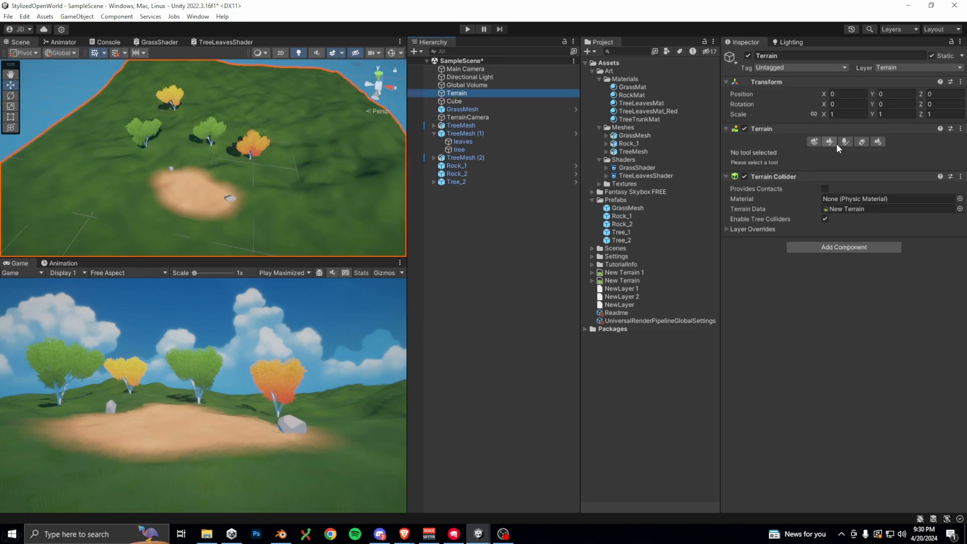
Paint blotchy NewLayer 2 sand patches across the terrain at brush size 33.8 and opacity 2.8, and cover the sandy clearing with NewLayer 1 grass
left_click(801, 141)
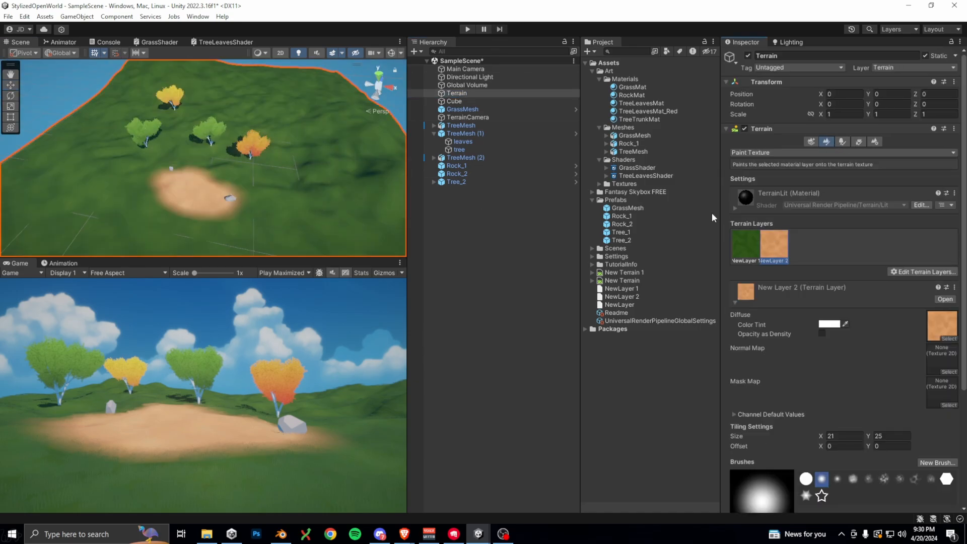
scroll(807, 352, "down", 3)
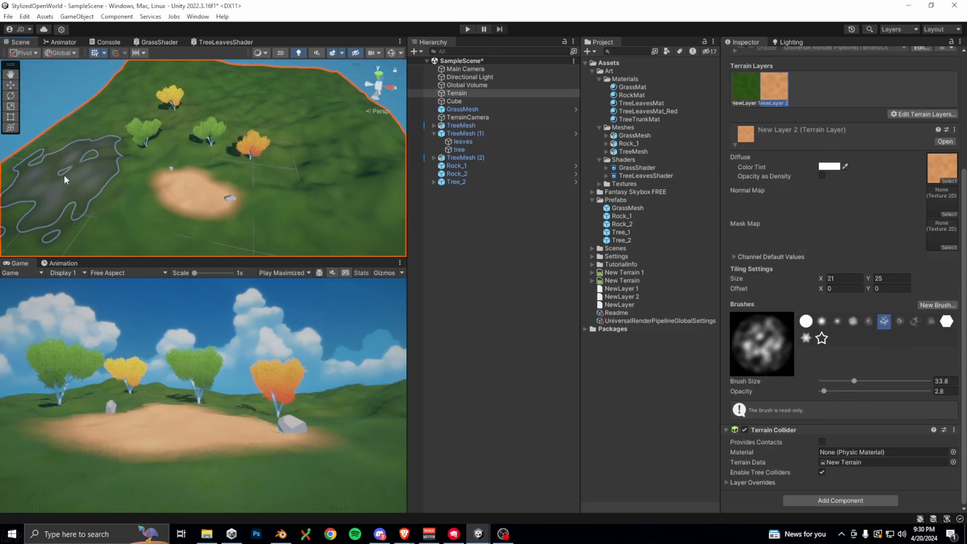
left_click_drag(75, 184, 176, 221)
left_click(745, 86)
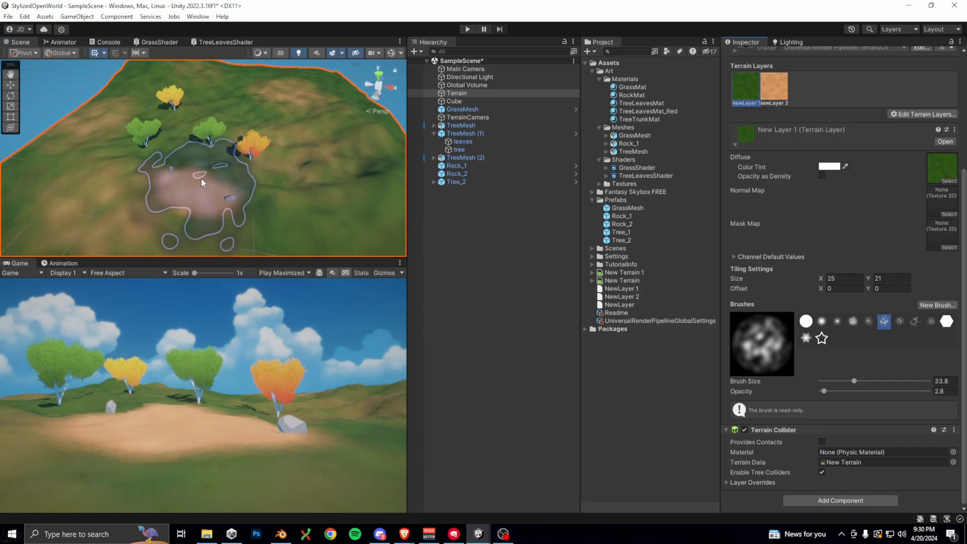
mouse_move(207, 189)
left_mouse_down()
mouse_move(322, 176)
mouse_move(126, 212)
left_mouse_up()
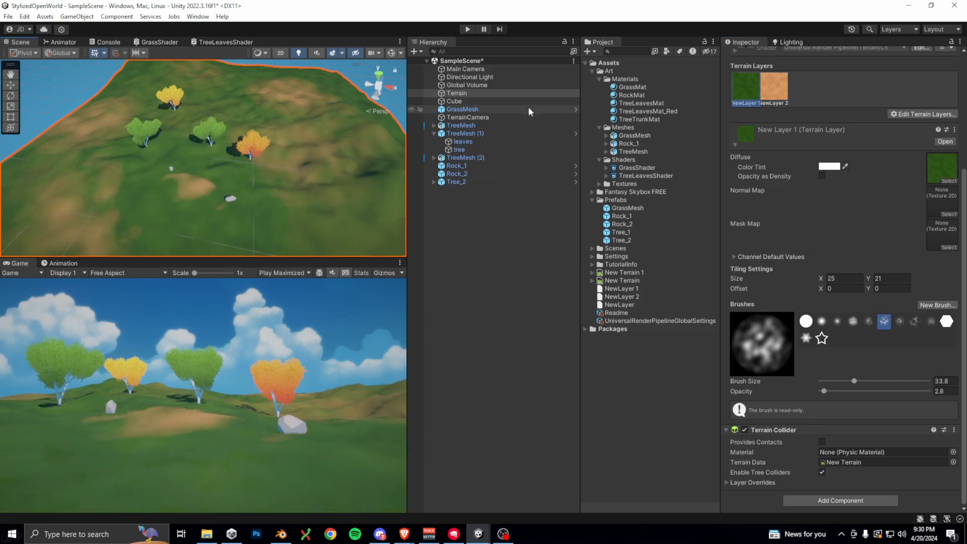